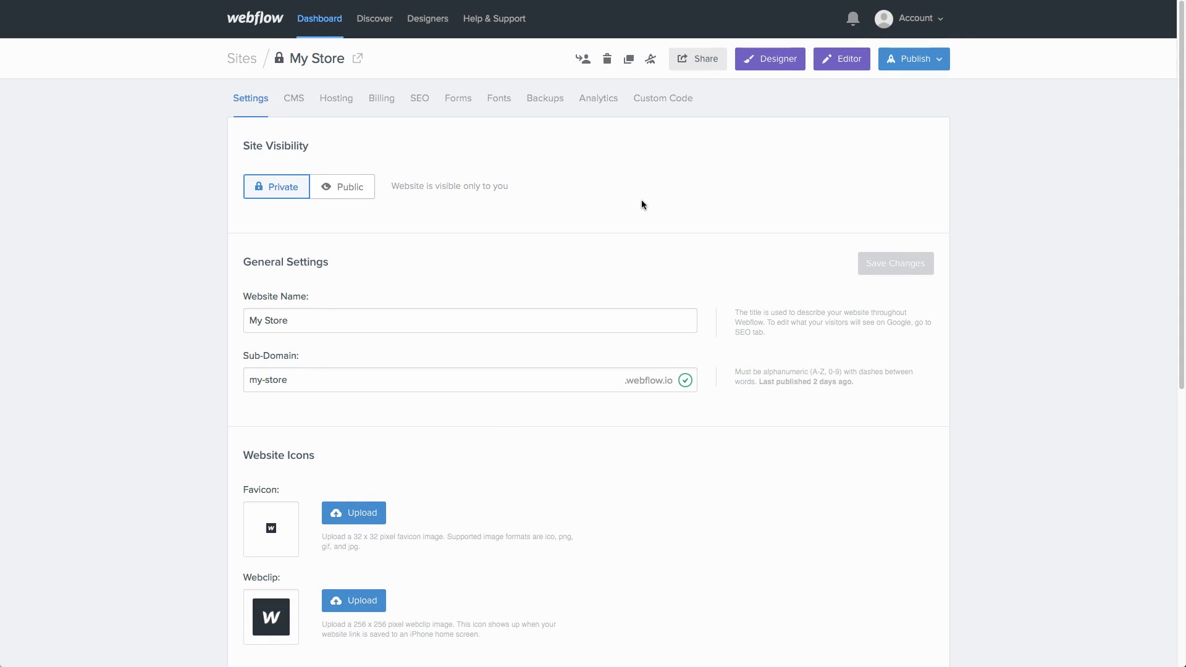
# - Open the site's Custom Code settings and look over the empty Head and Footer Code areas
pyautogui.click(657, 105)
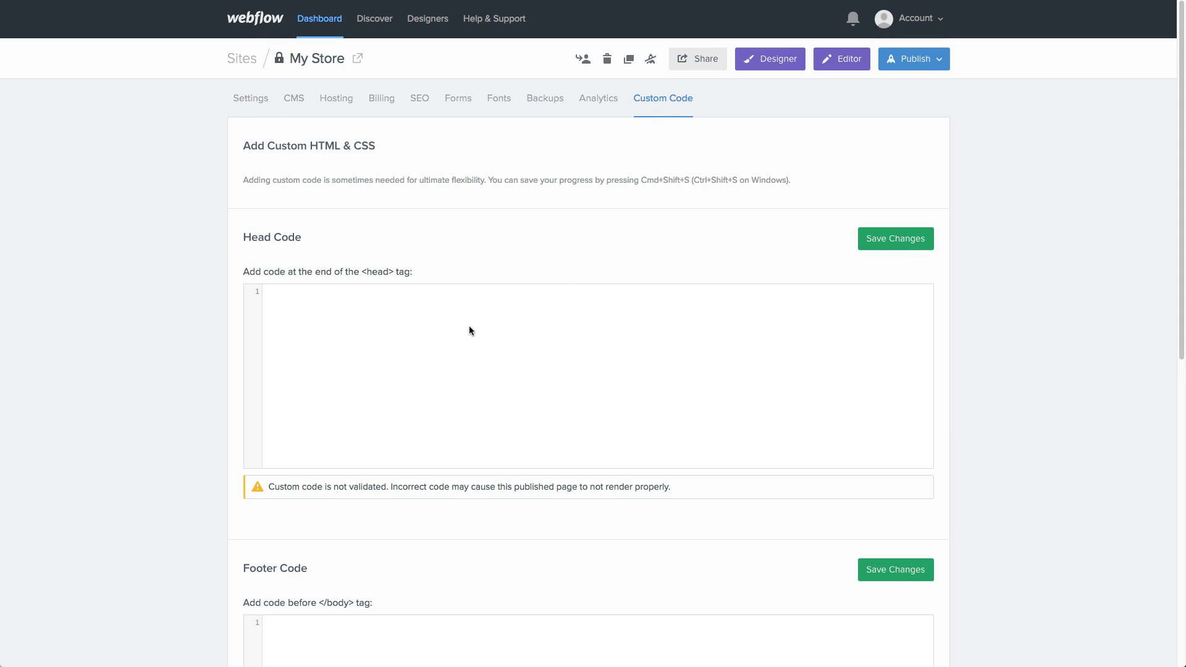
pyautogui.scroll(-4, 469, 325)
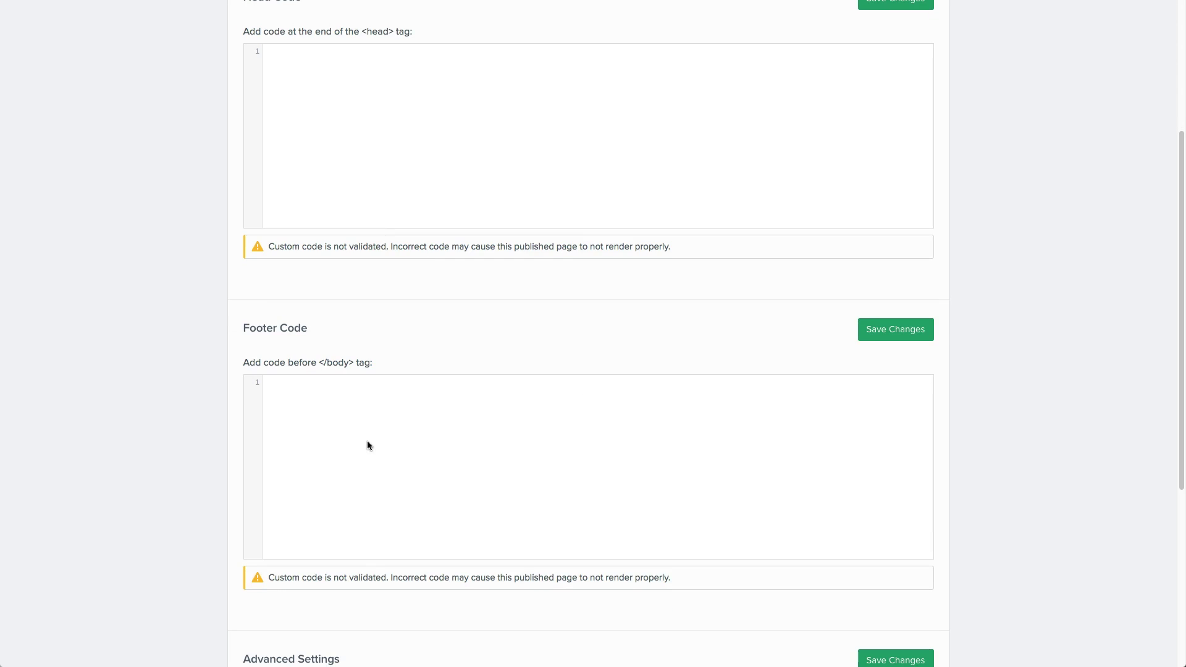
pyautogui.scroll(3, 373, 354)
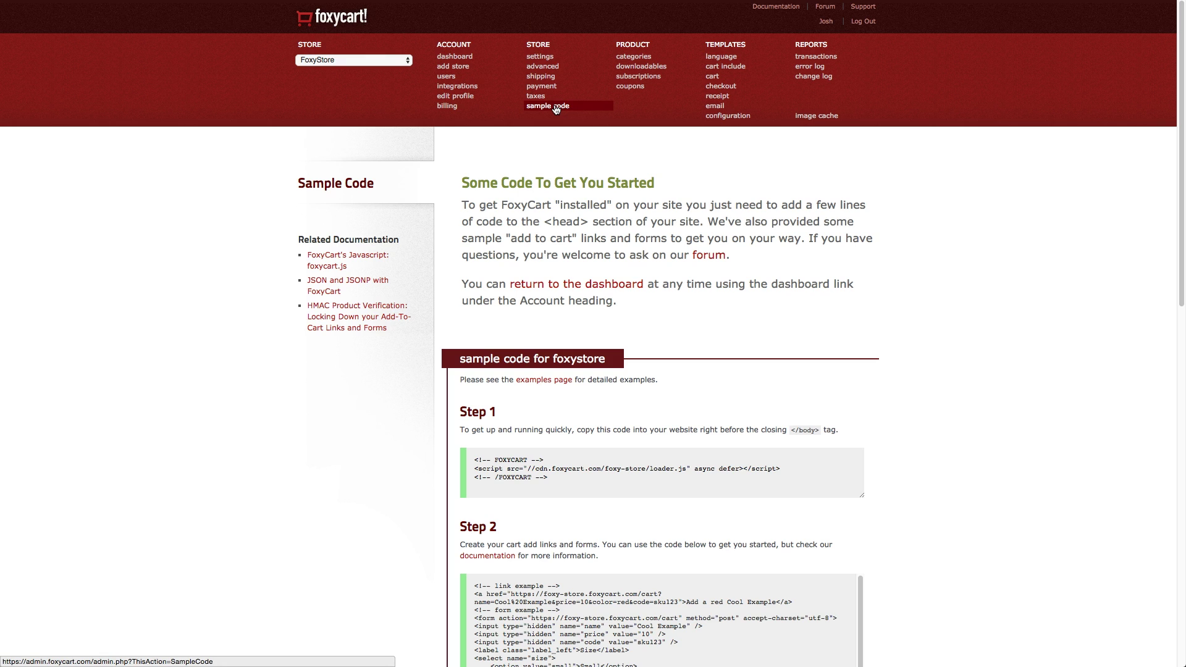
# - Select the Step 1 loader script on the foxystore Sample Code page
pyautogui.scroll(-3, 552, 199)
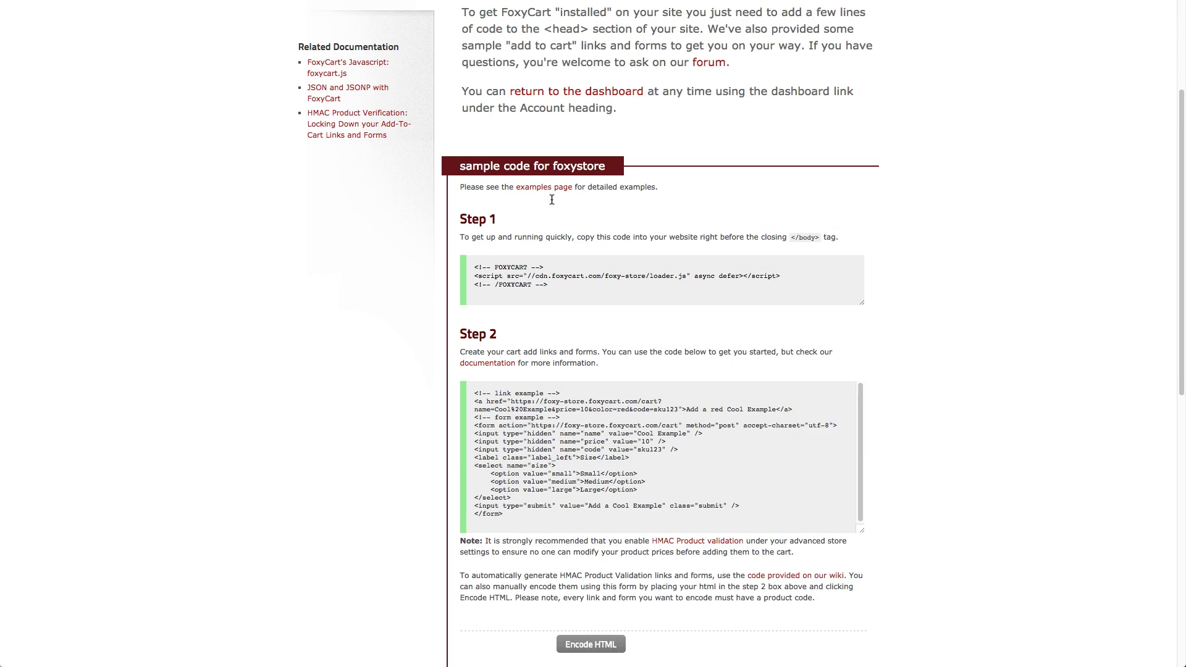
pyautogui.click(536, 287)
pyautogui.press('super+c')
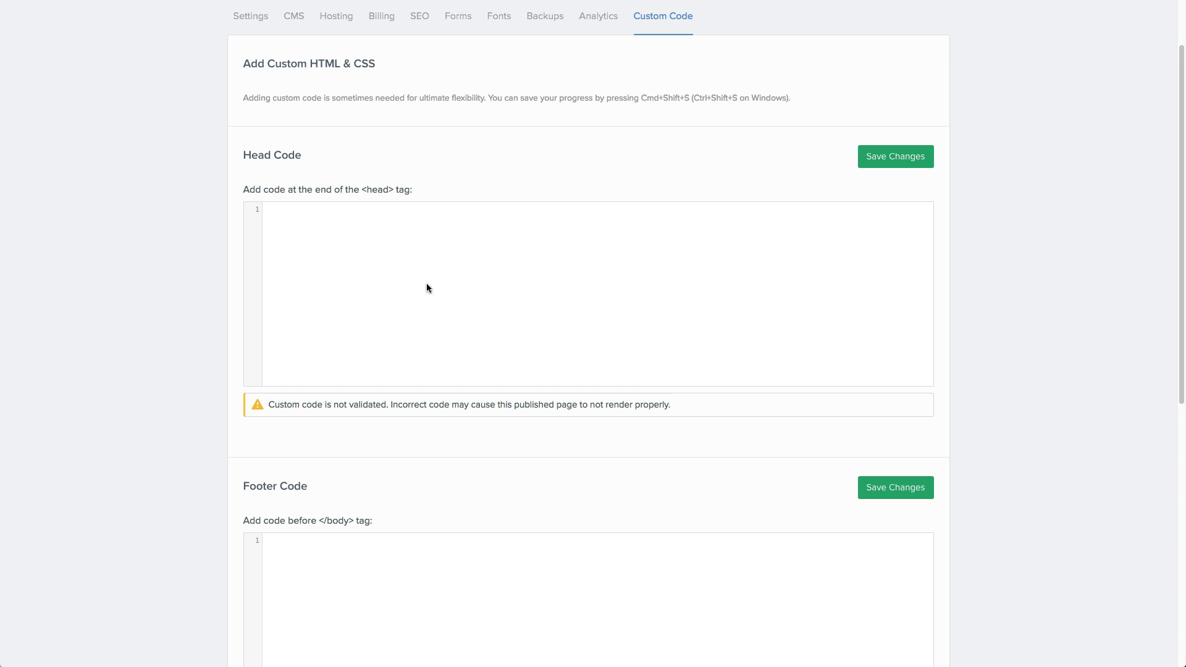
# - Paste the FoxyCart loader script into the Footer Code, save it, and open the Designer
pyautogui.scroll(-4, 426, 287)
pyautogui.click(385, 361)
pyautogui.press('super+v')
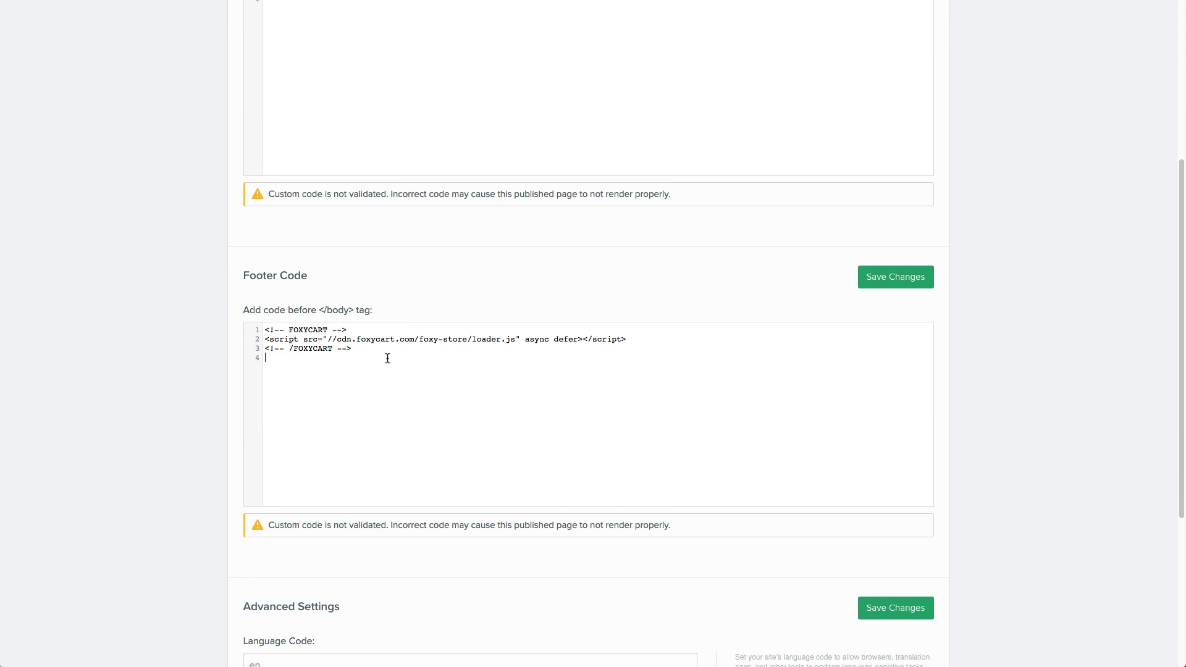
pyautogui.click(924, 283)
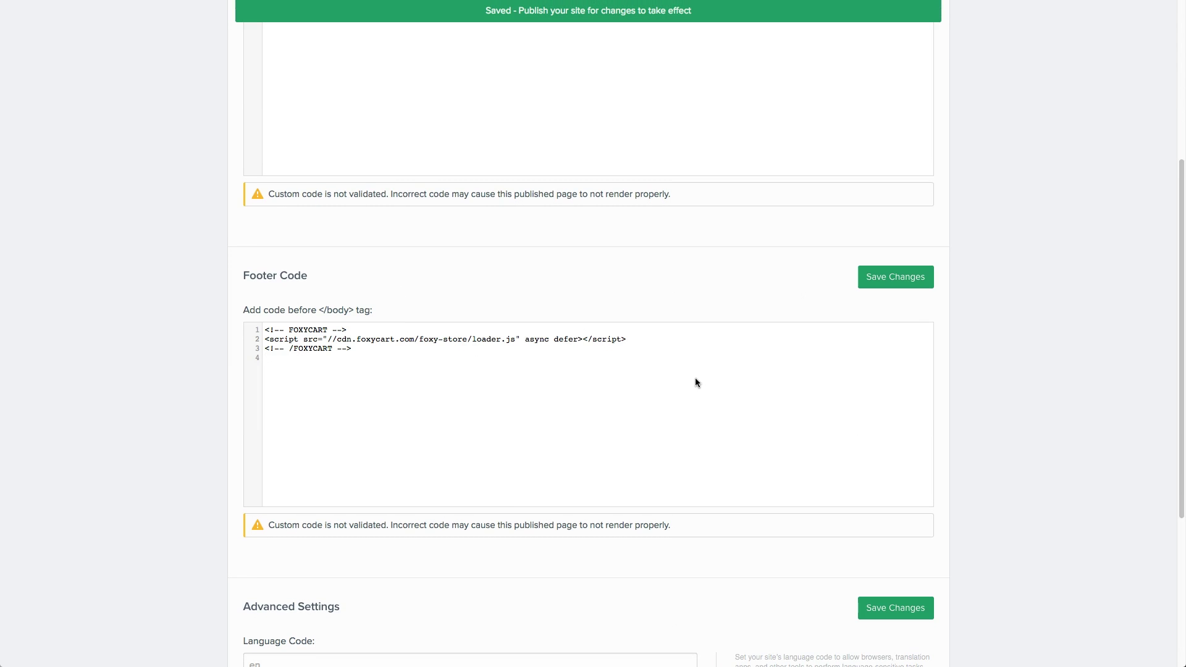
pyautogui.scroll(5, 638, 252)
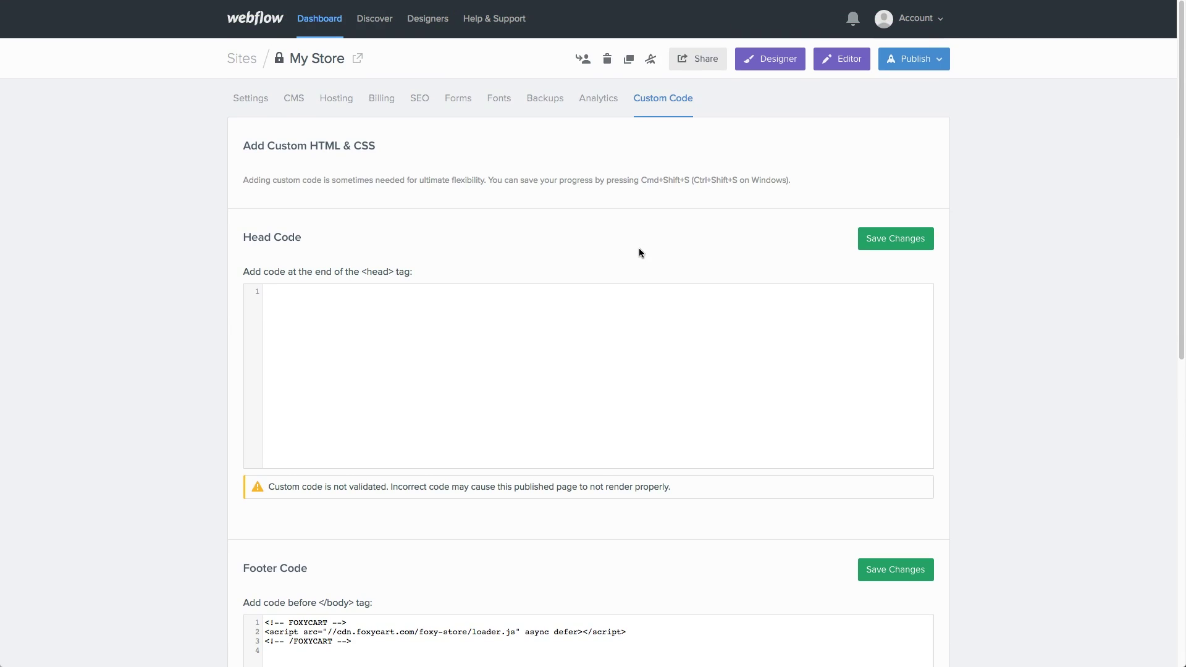
pyautogui.click(766, 61)
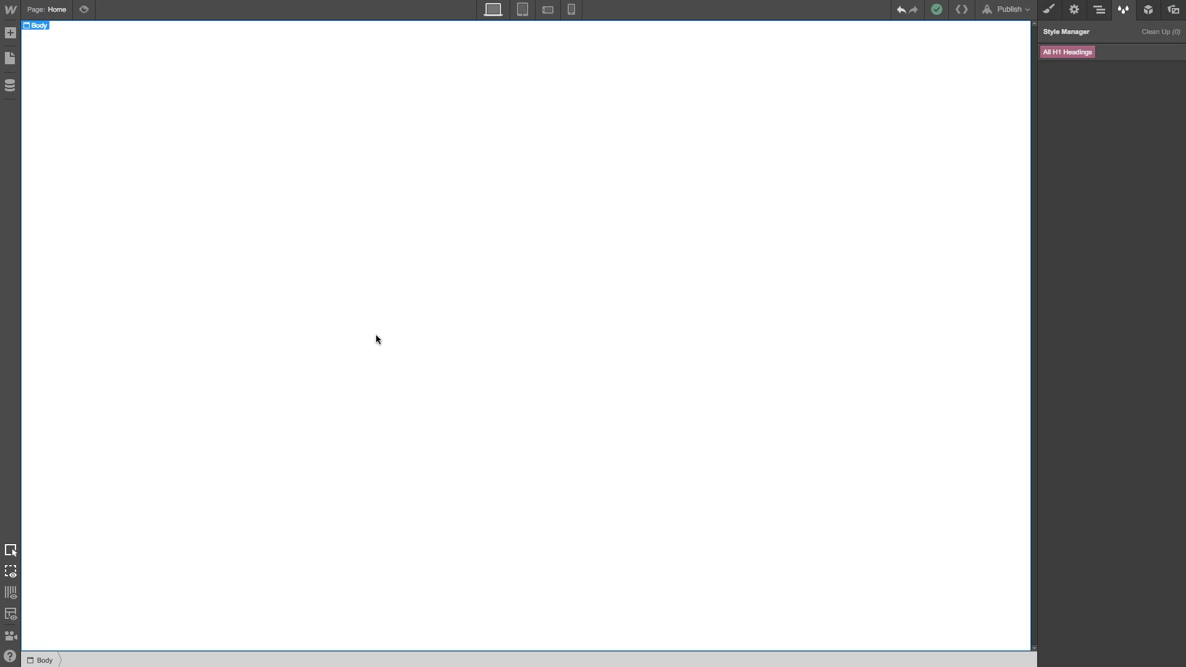
# - Create a CMS collection named Categories with the URL slug 'category'
pyautogui.click(11, 86)
pyautogui.click(162, 35)
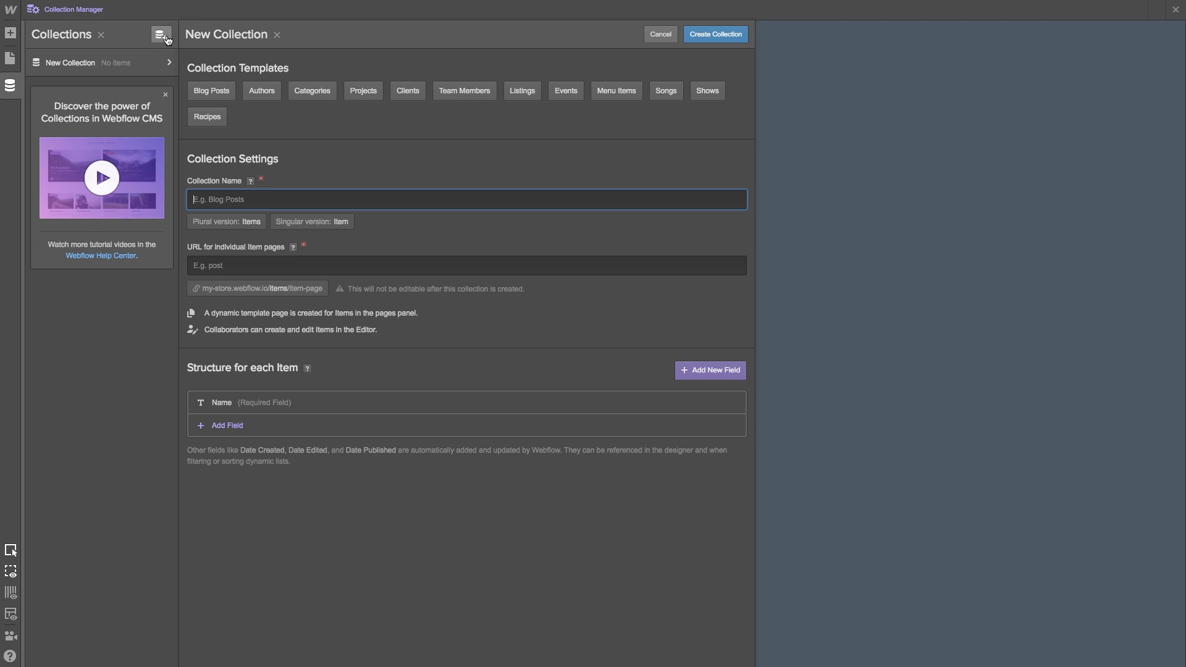
pyautogui.write('Categories')
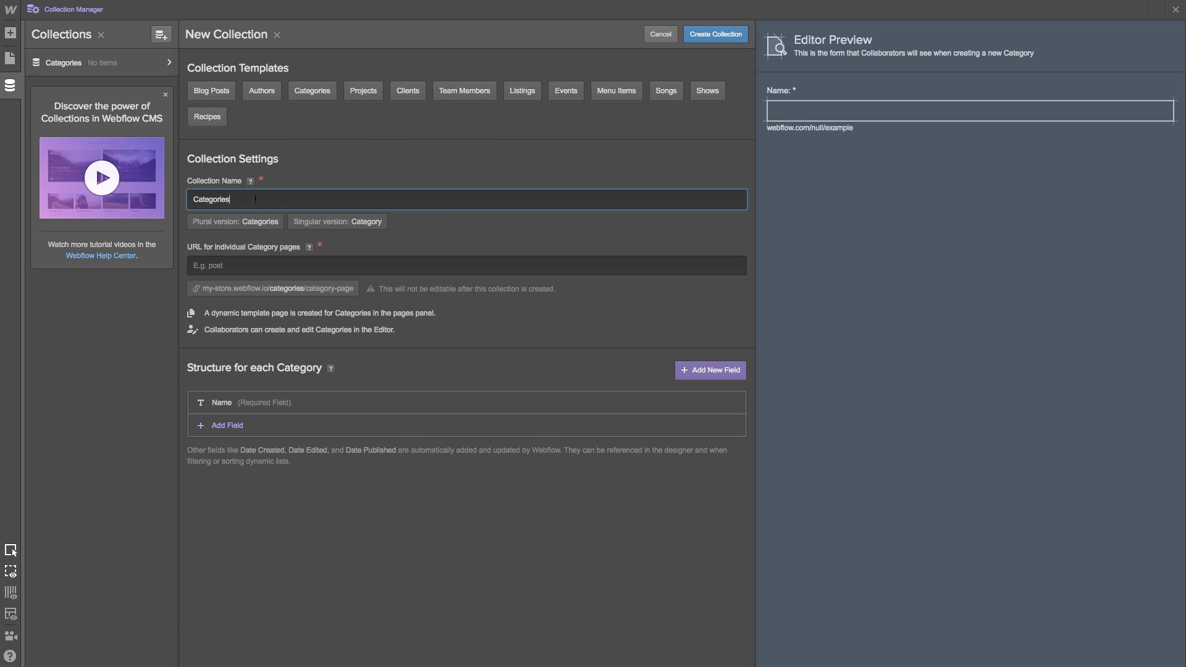
pyautogui.click(266, 266)
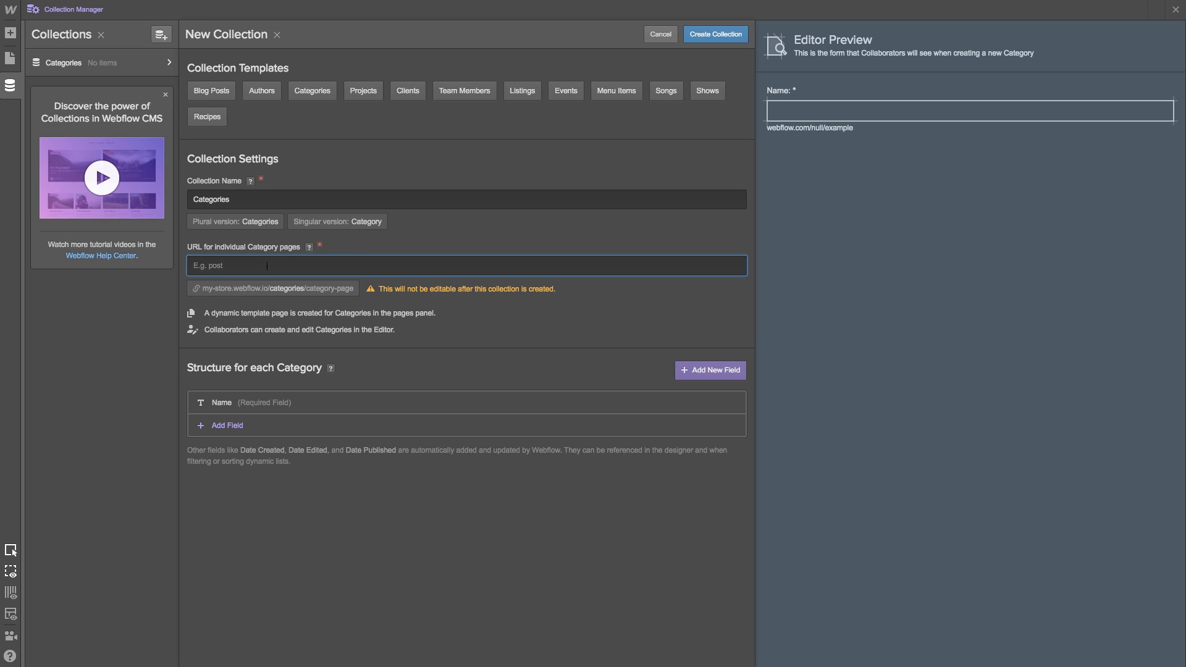
pyautogui.write('category')
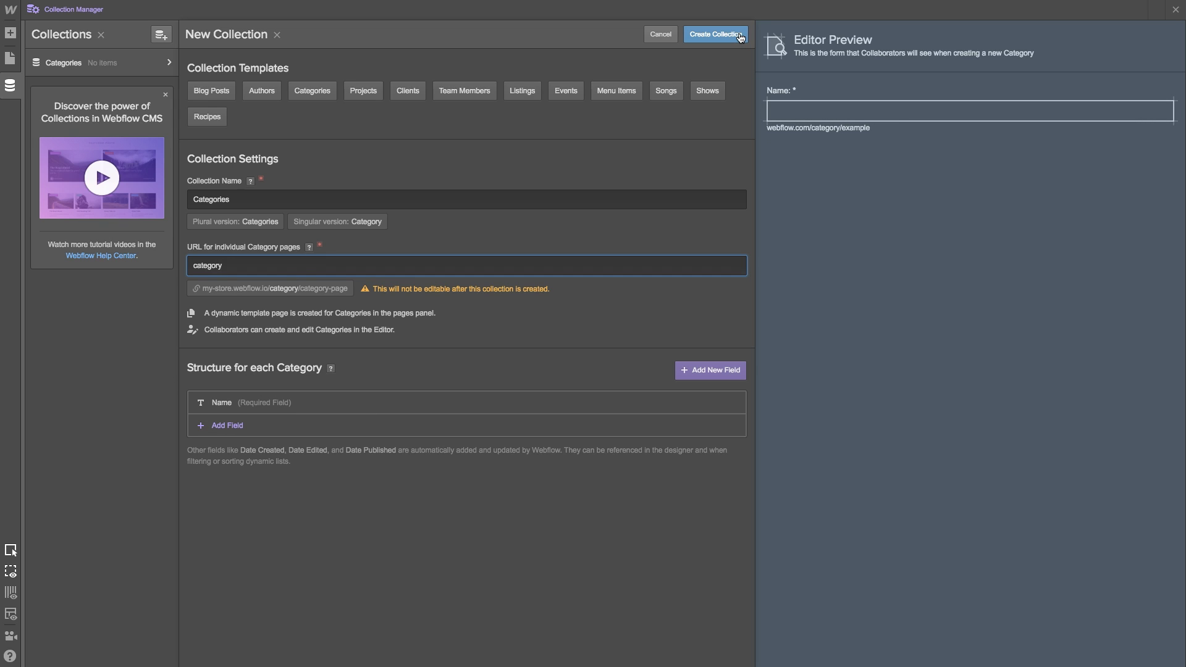
pyautogui.click(715, 34)
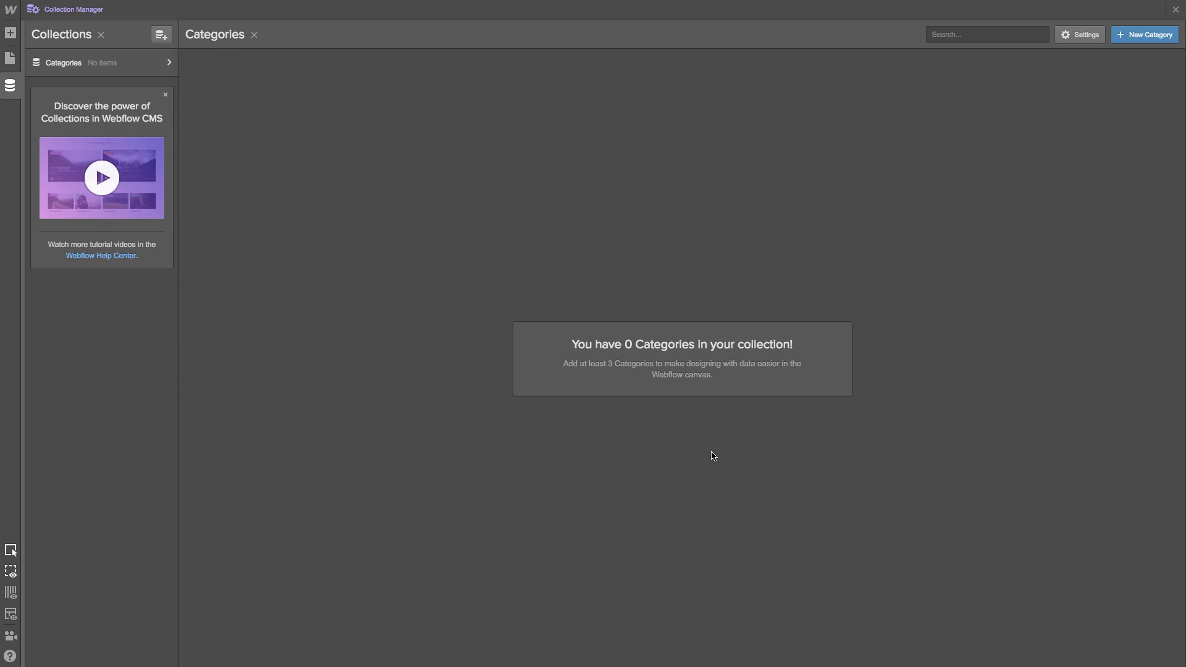
# - Add the Phones and Laptops category items
pyautogui.click(1162, 37)
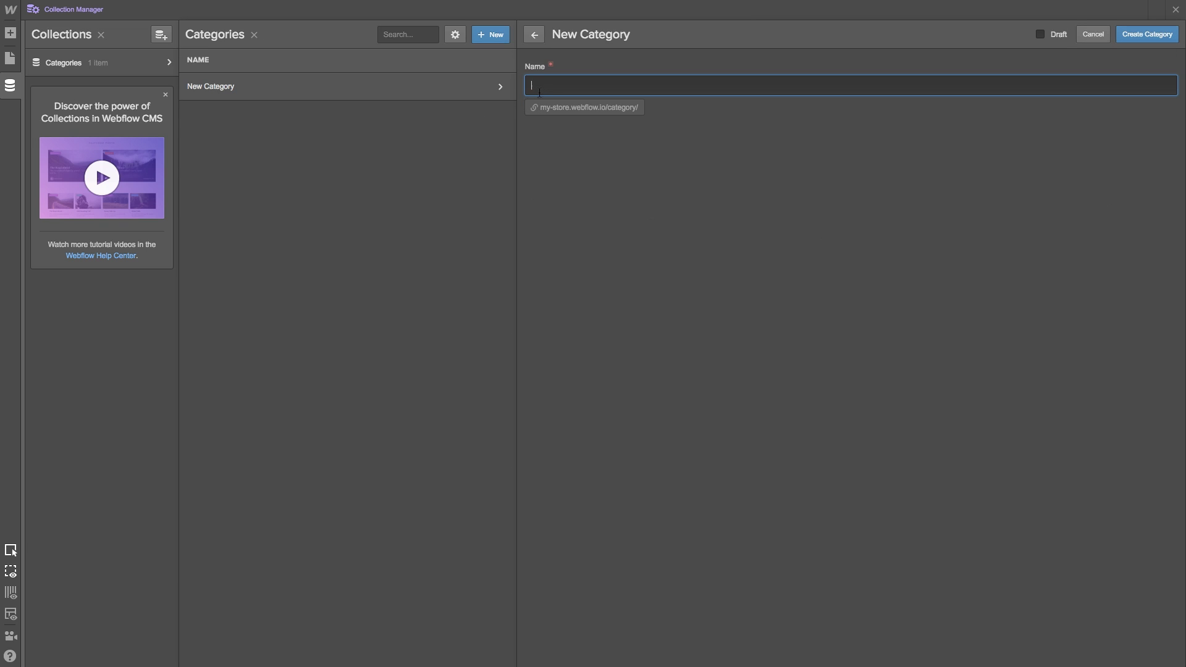
pyautogui.write('Phones')
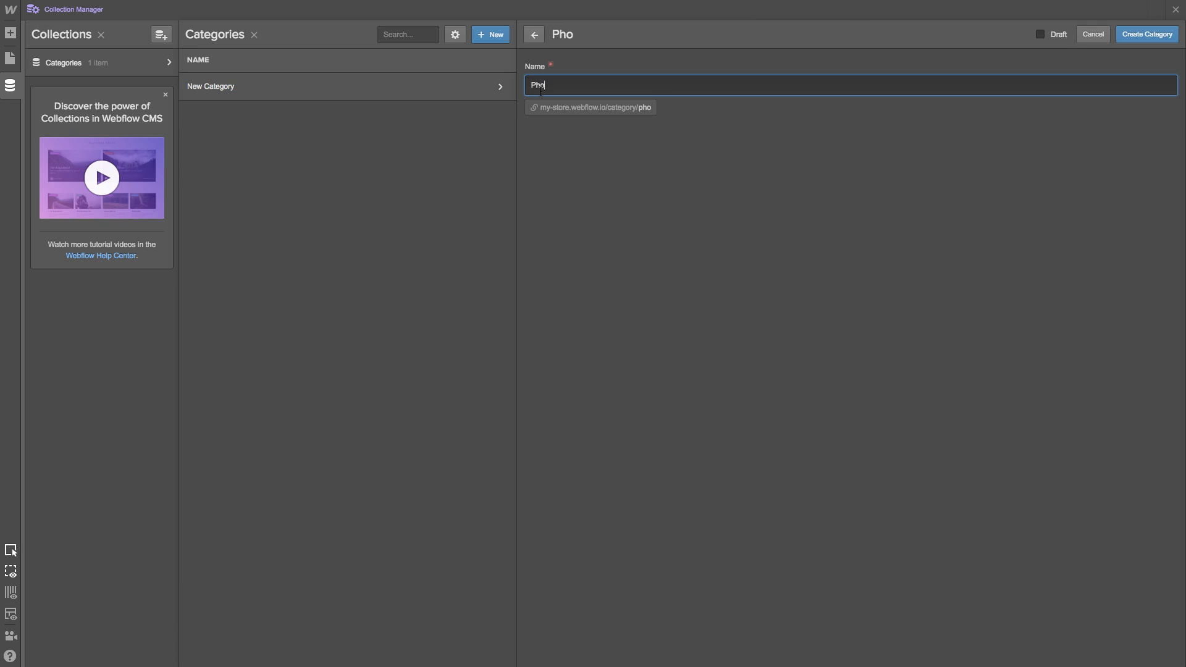
pyautogui.press('Return')
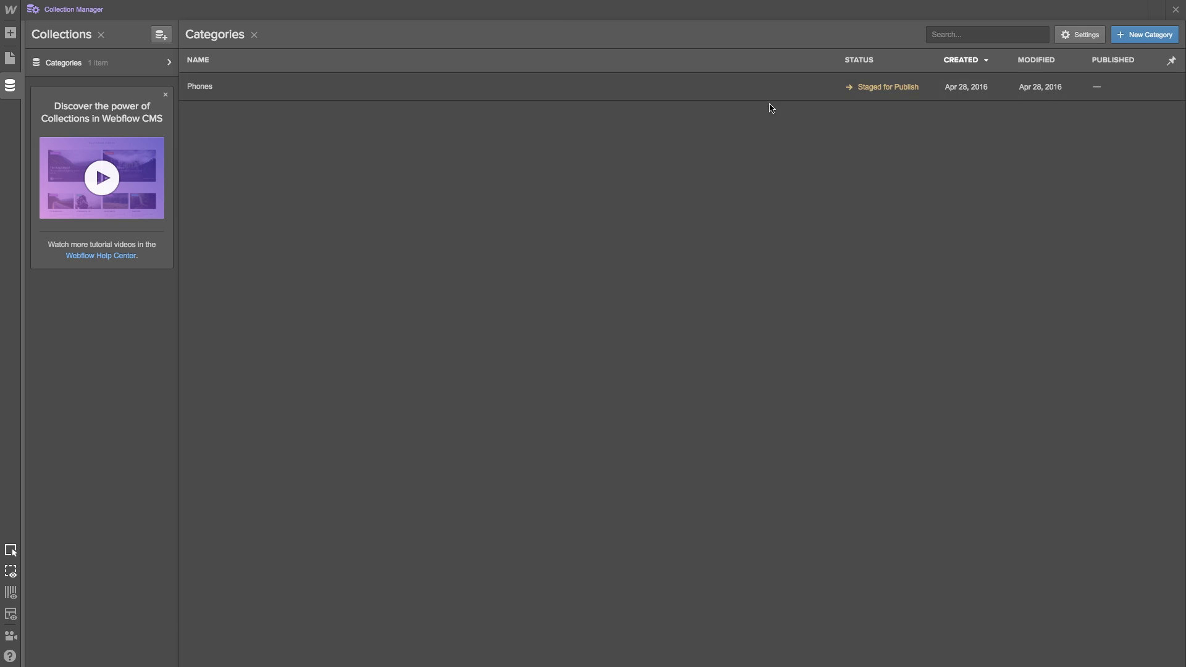
pyautogui.click(1144, 34)
pyautogui.write('Laptops')
pyautogui.press('super+shift+Return')
# - Add the Desktops, Cameras, Tablets and Watches category items
pyautogui.write('Desktops')
pyautogui.press('super+shift+Return')
pyautogui.write('Cameras')
pyautogui.press('super+shift+Return')
pyautogui.write('Tablets')
pyautogui.press('super+shift+Return')
pyautogui.write('Watches')
pyautogui.press('Return')
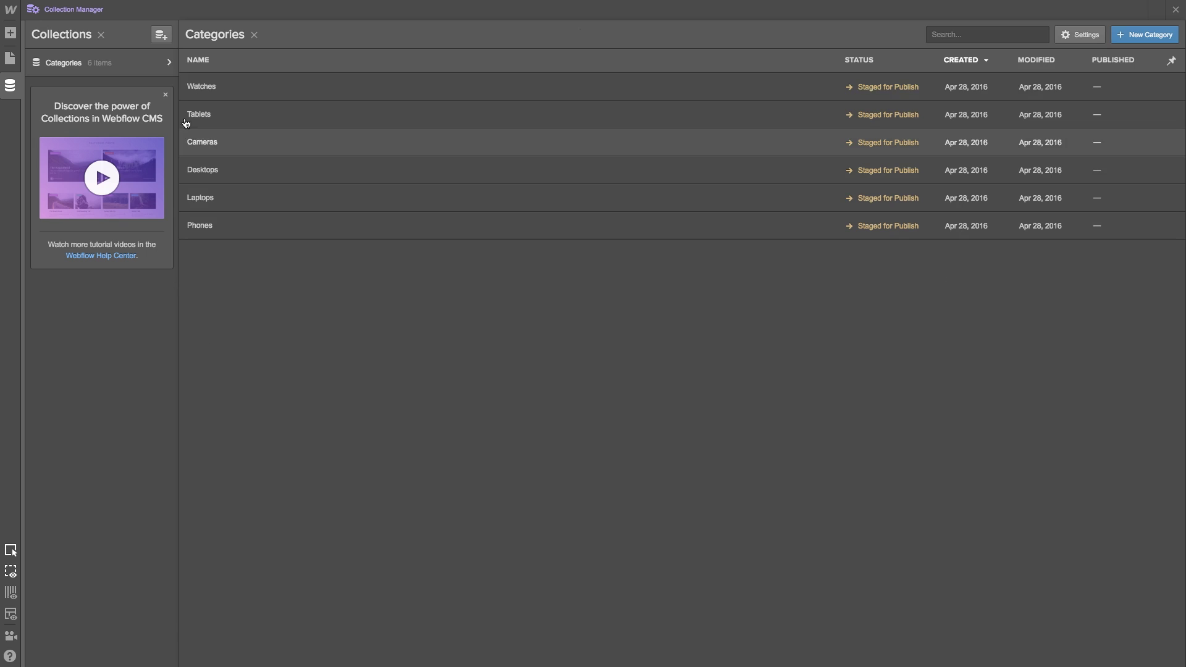
# - Start a new collection named Products with the URL slug 'product'
pyautogui.click(160, 35)
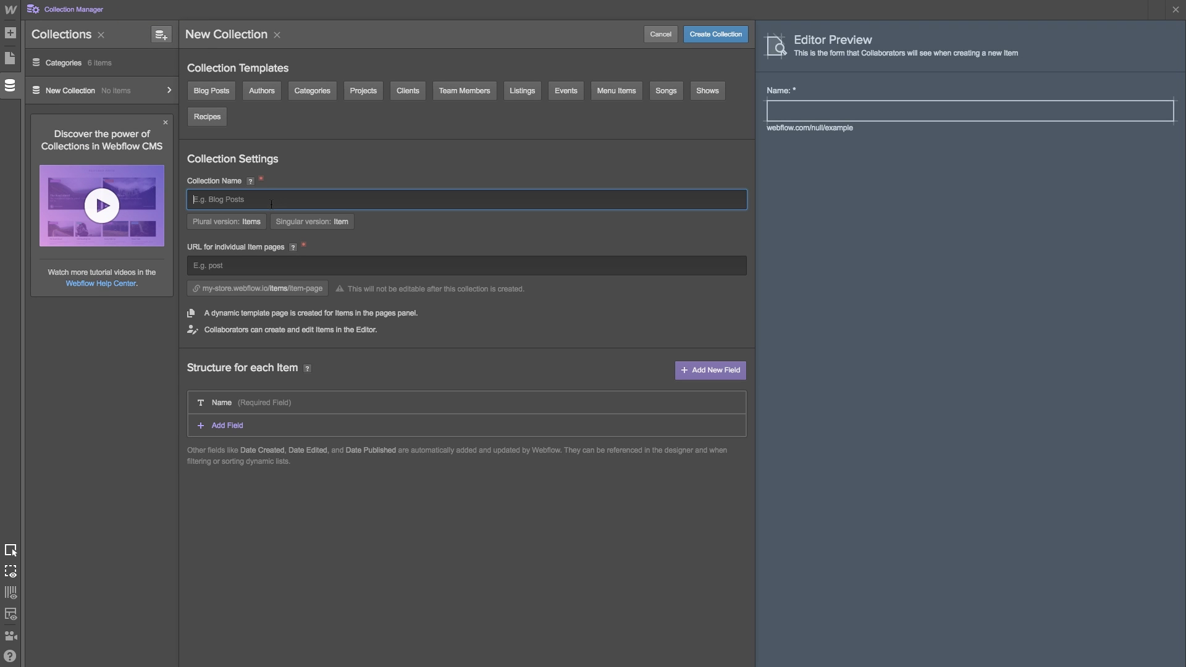
pyautogui.write('Products')
pyautogui.click(264, 265)
pyautogui.write('product')
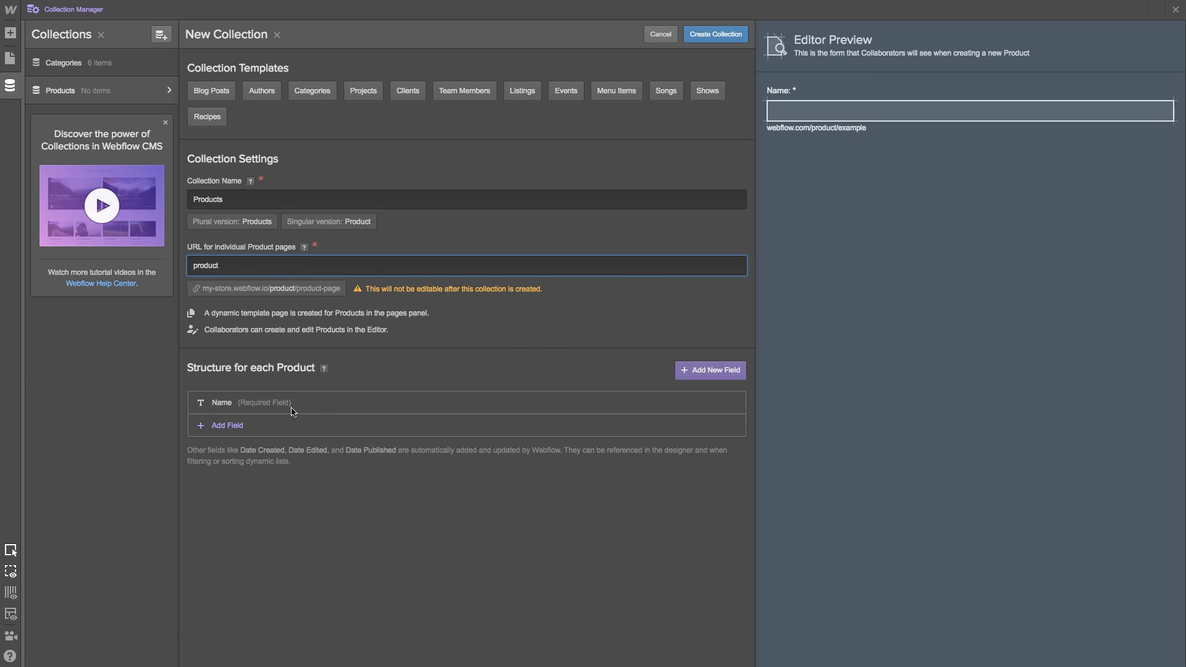
# - Add a required number field 'Price' that allows any format
pyautogui.click(285, 434)
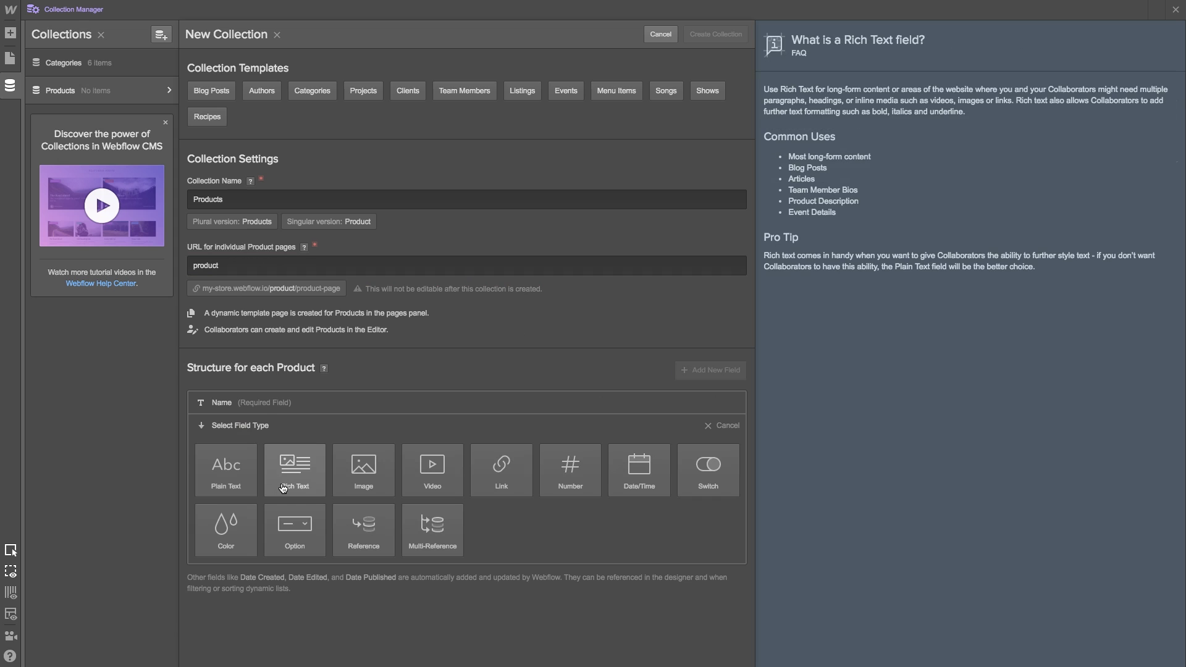
pyautogui.click(567, 475)
pyautogui.write('Price')
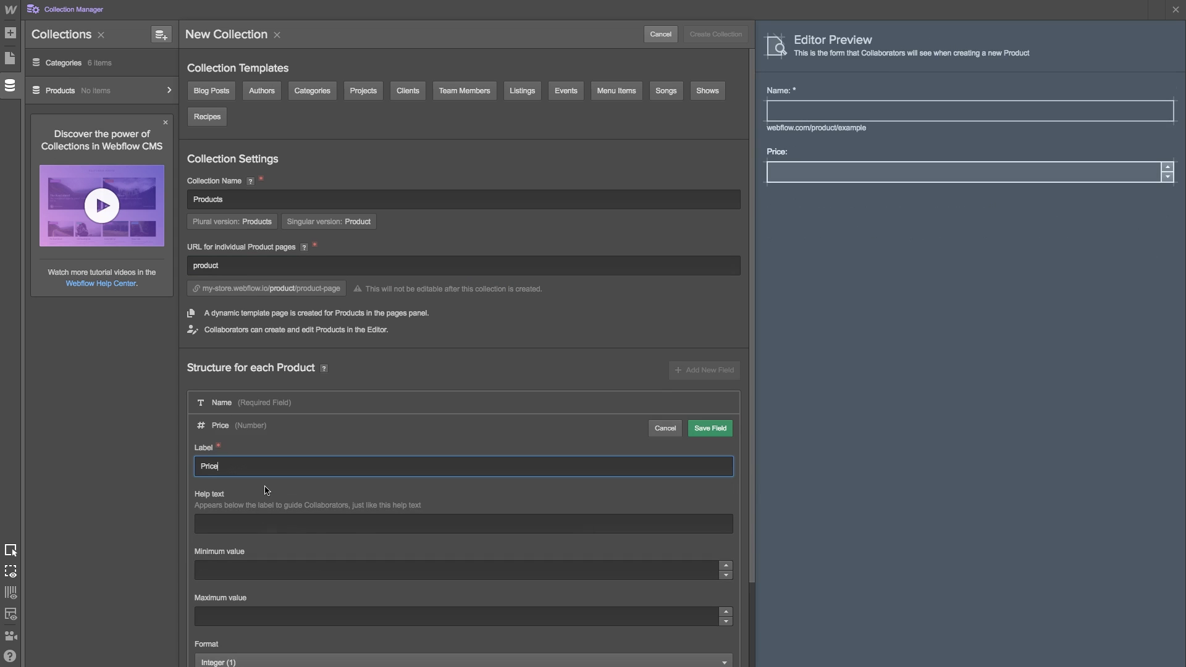
pyautogui.scroll(-2, 265, 495)
pyautogui.click(259, 562)
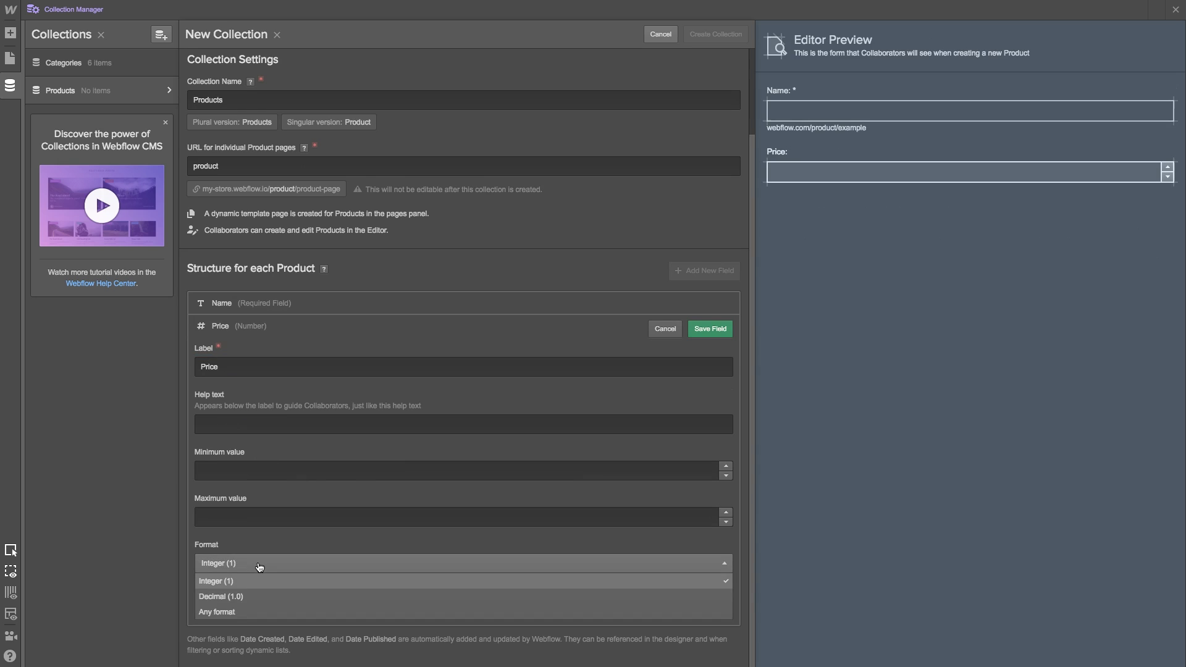
pyautogui.click(235, 611)
pyautogui.click(199, 614)
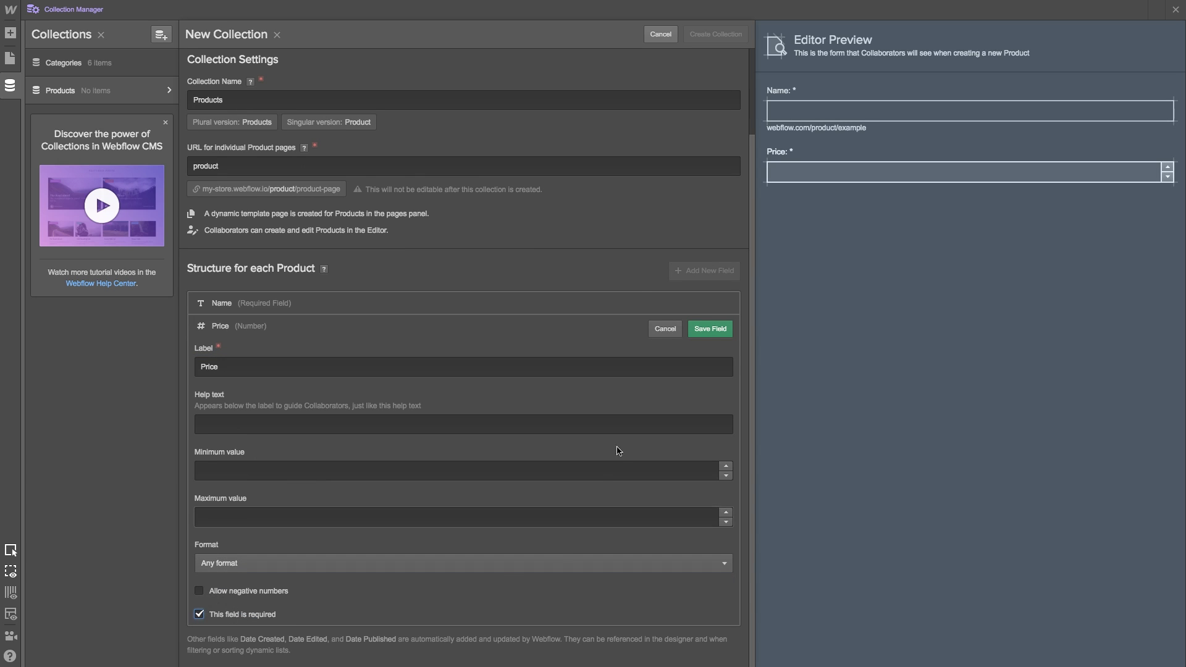
pyautogui.click(712, 330)
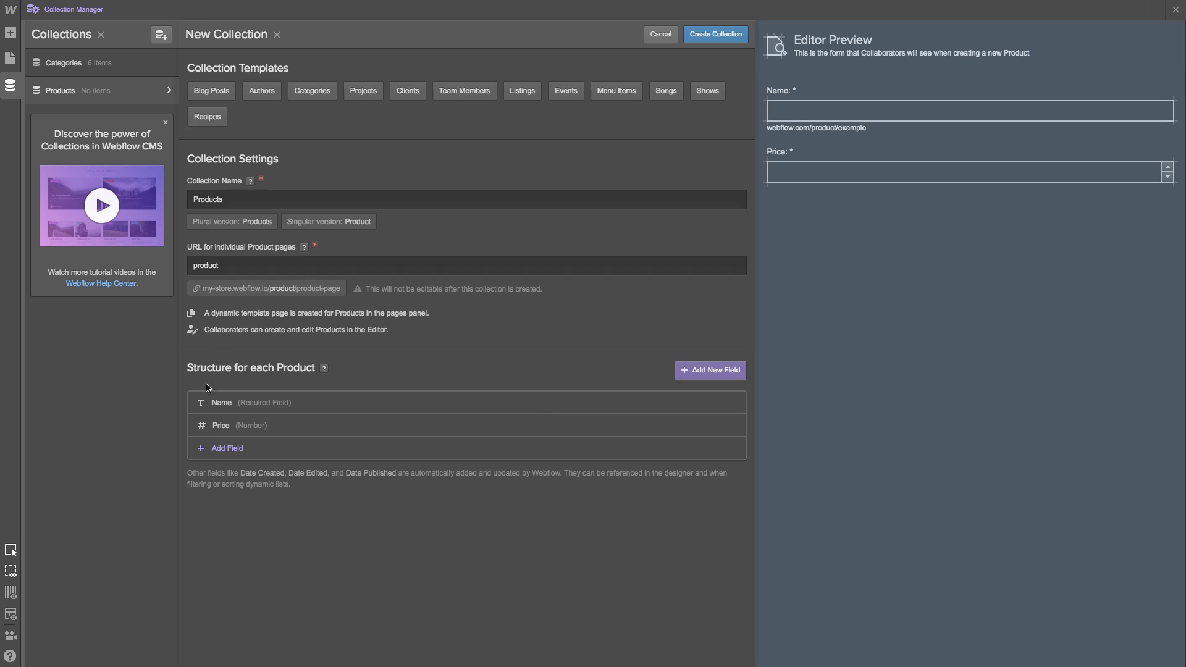
# - Add a required rich text field 'Description'
pyautogui.click(402, 448)
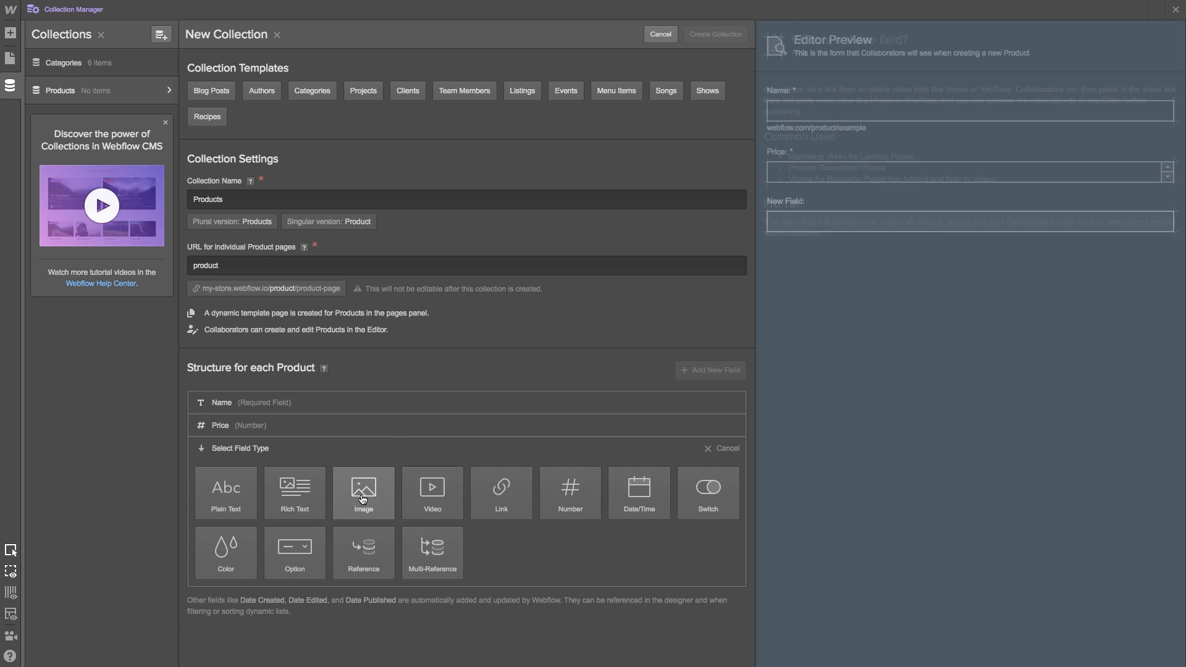
pyautogui.click(294, 508)
pyautogui.write('Description')
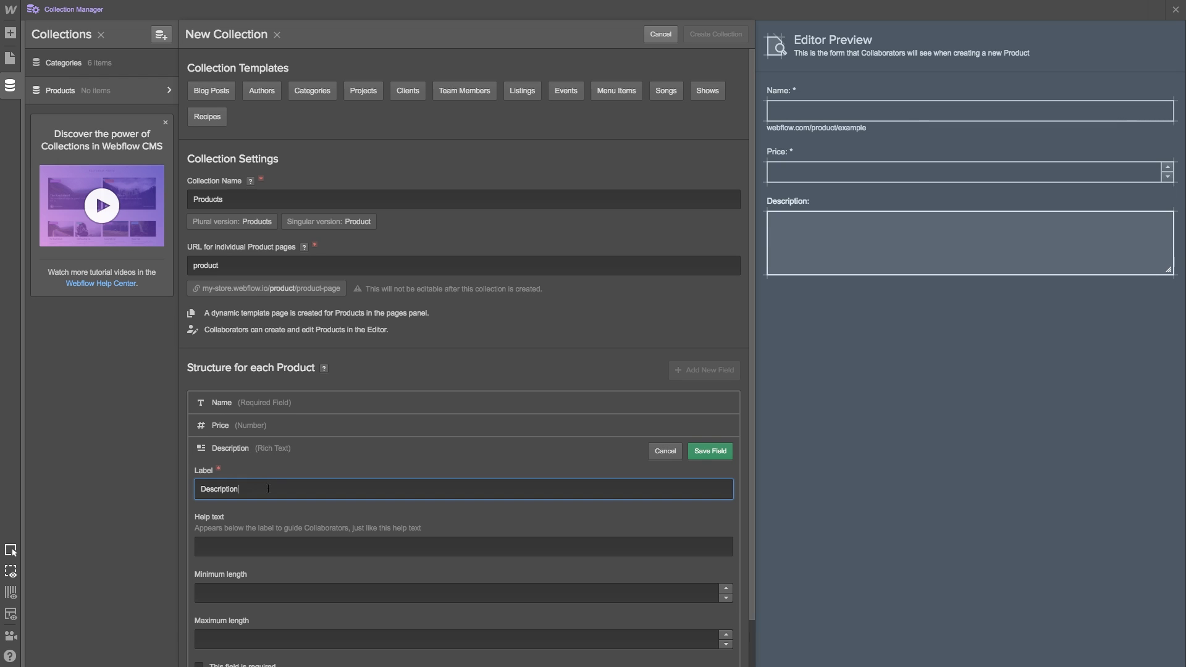
pyautogui.scroll(-1, 349, 532)
pyautogui.click(199, 615)
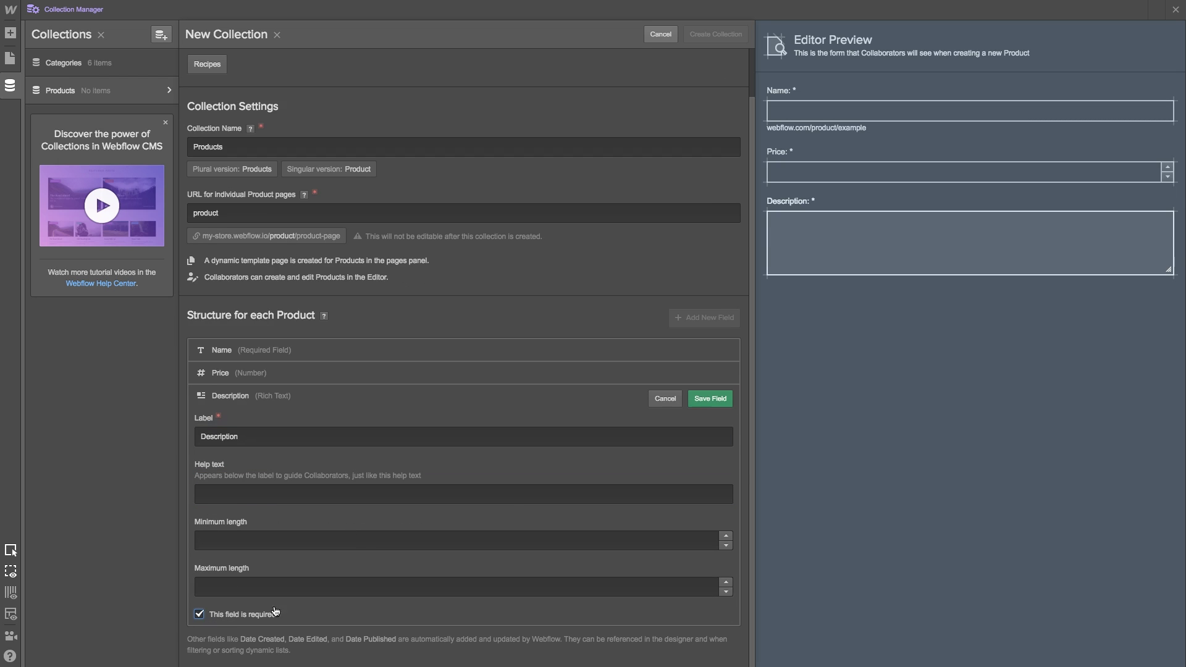
pyautogui.click(710, 399)
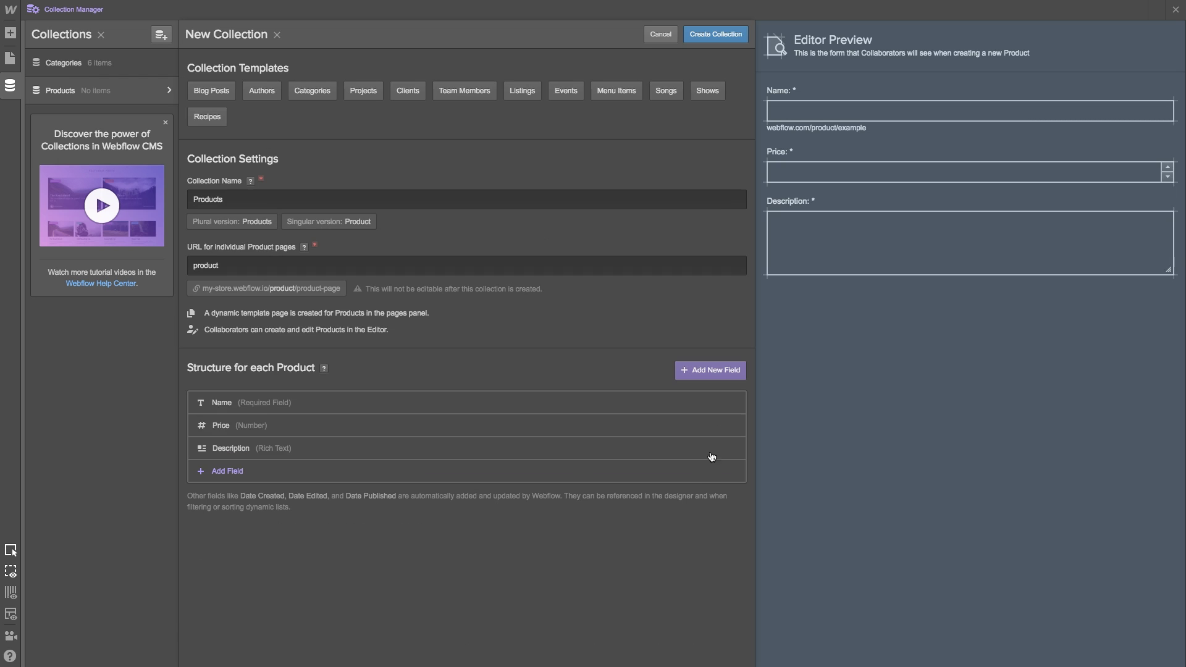
# - Add a required plain text field 'Product Code'
pyautogui.click(250, 472)
pyautogui.click(234, 521)
pyautogui.write('P')
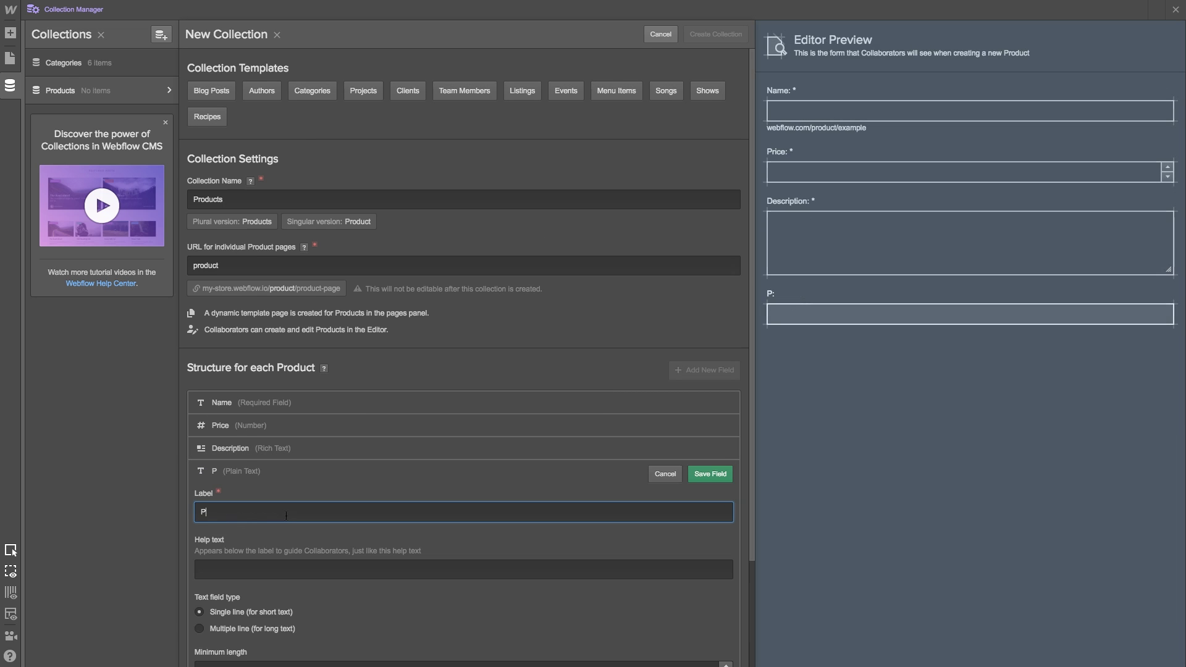
pyautogui.write('roduct Code')
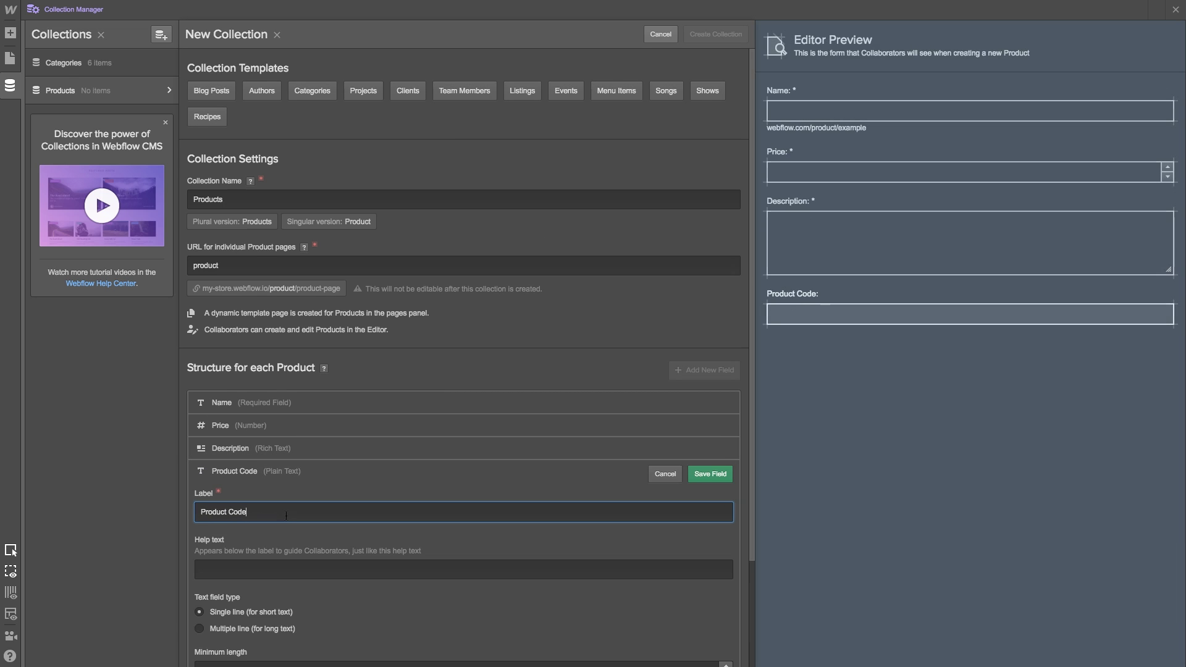
pyautogui.scroll(-3, 247, 587)
pyautogui.click(229, 617)
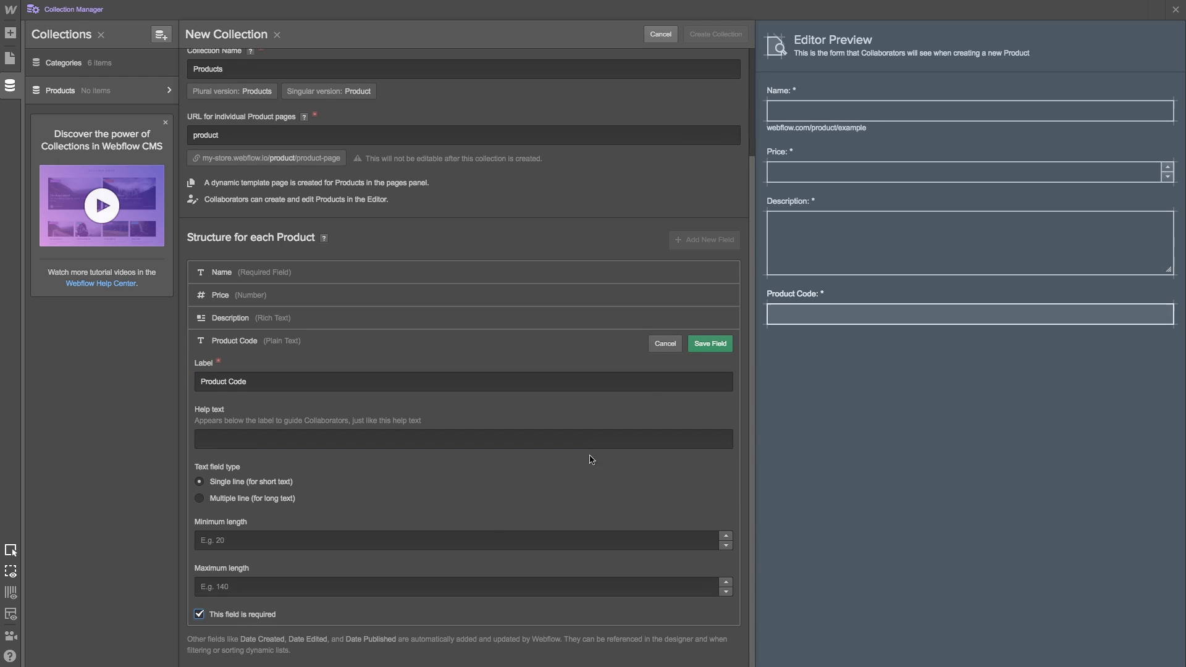
pyautogui.click(714, 346)
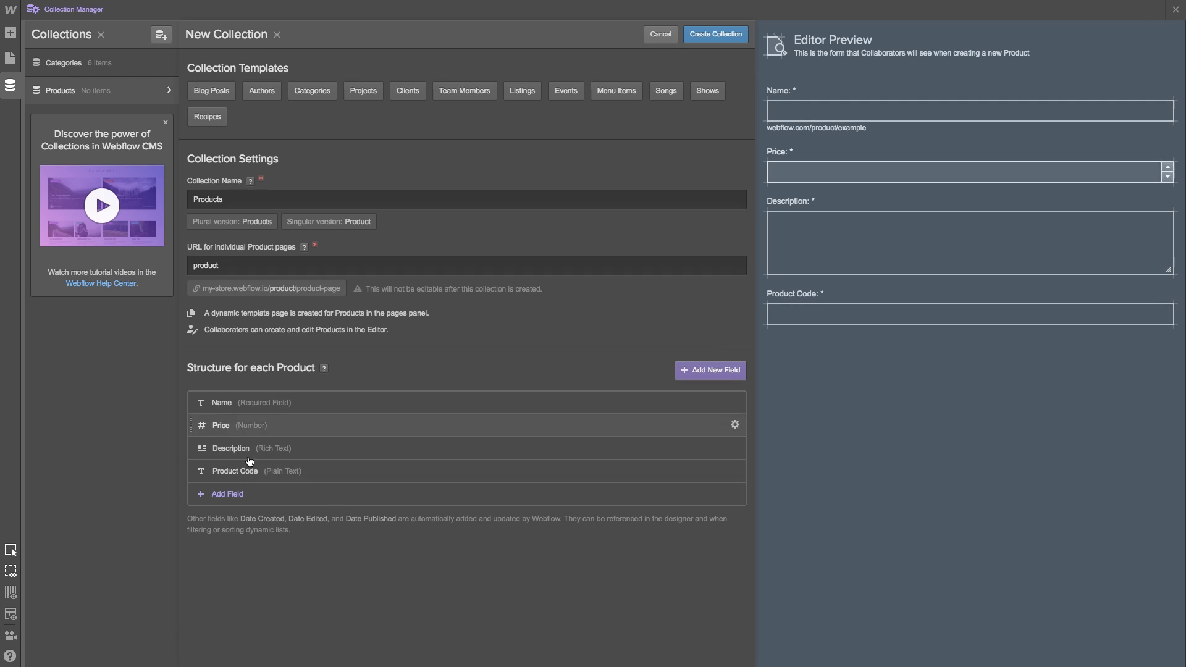
# - Add a required reference field 'Product Category' linked to the Categories collection
pyautogui.click(246, 492)
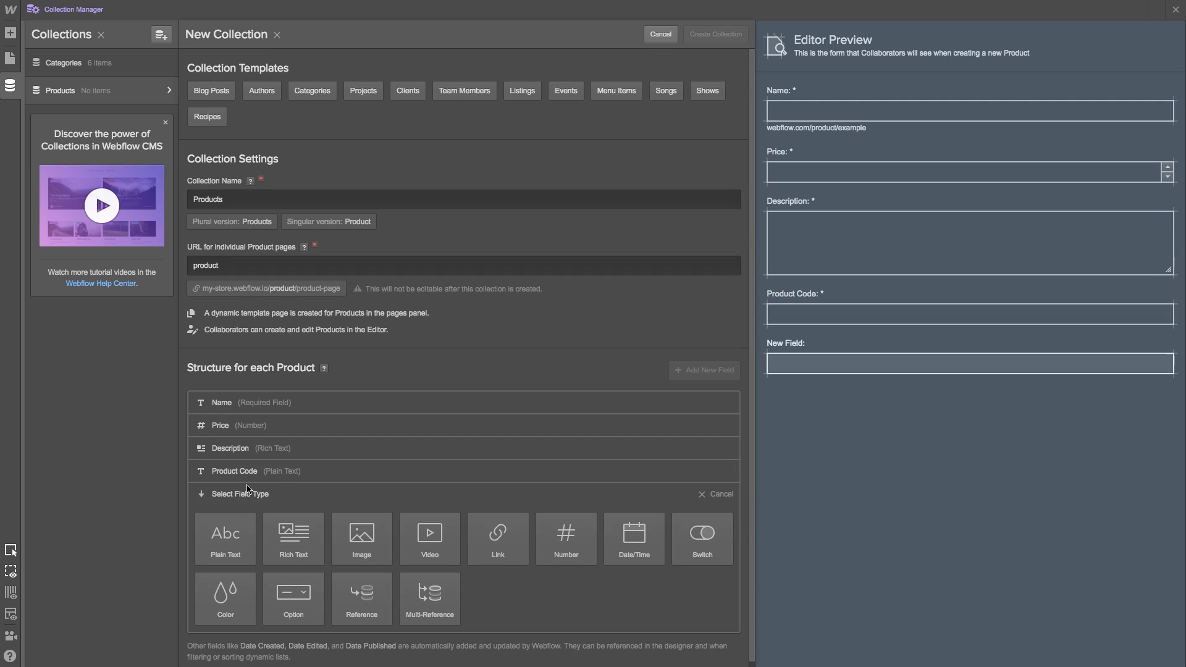
pyautogui.click(344, 608)
pyautogui.write('Product Category')
pyautogui.click(247, 616)
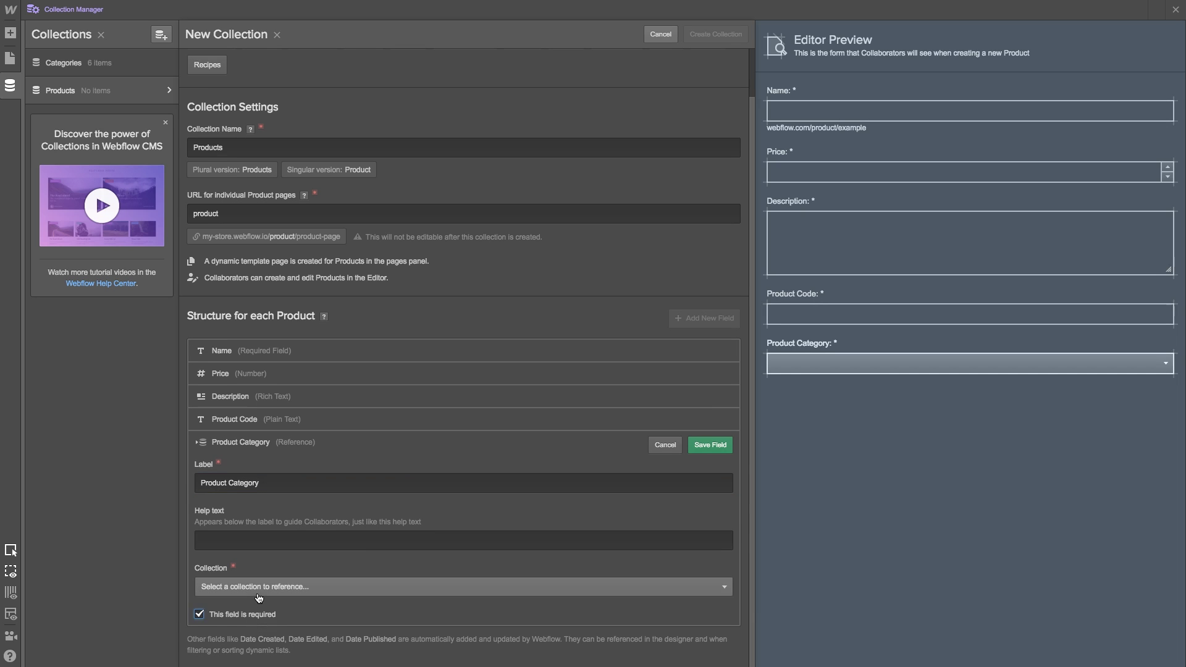
pyautogui.click(251, 587)
pyautogui.click(243, 621)
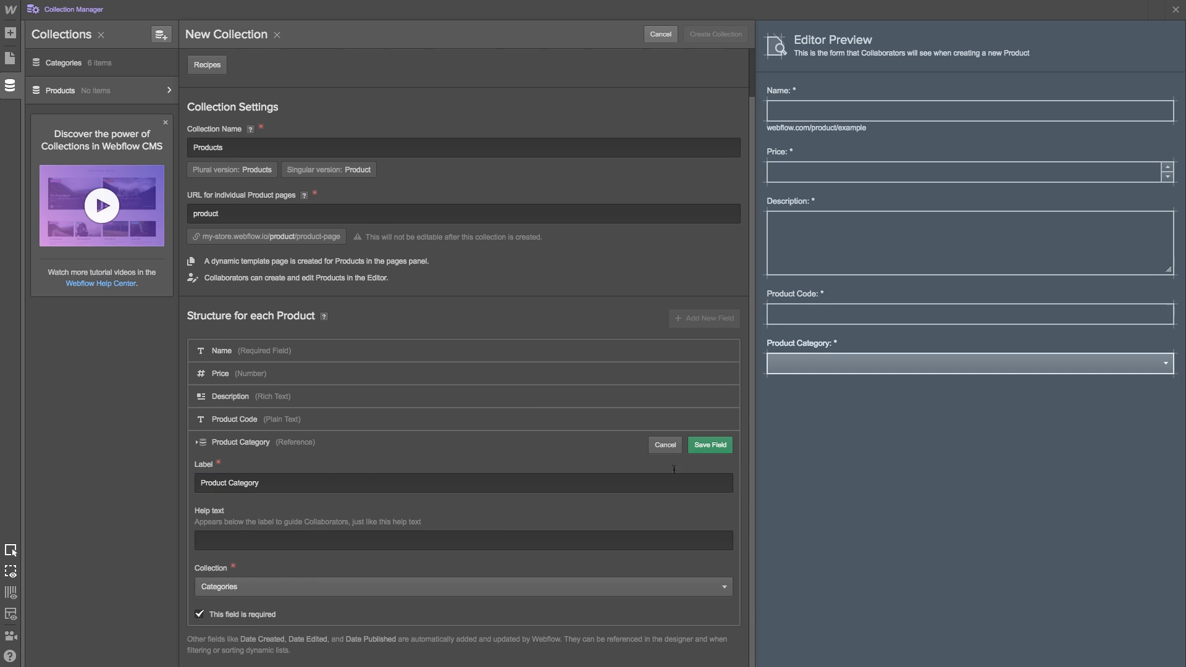
pyautogui.click(711, 445)
# - Add a required image field 'Image'
pyautogui.click(311, 523)
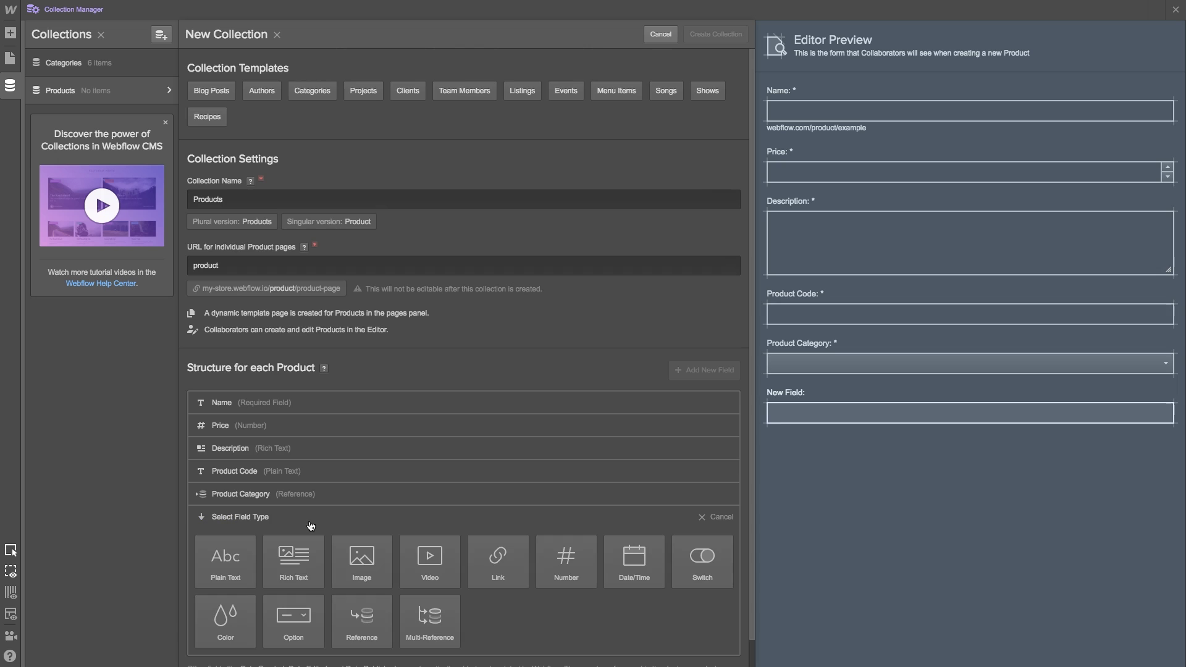
pyautogui.click(361, 559)
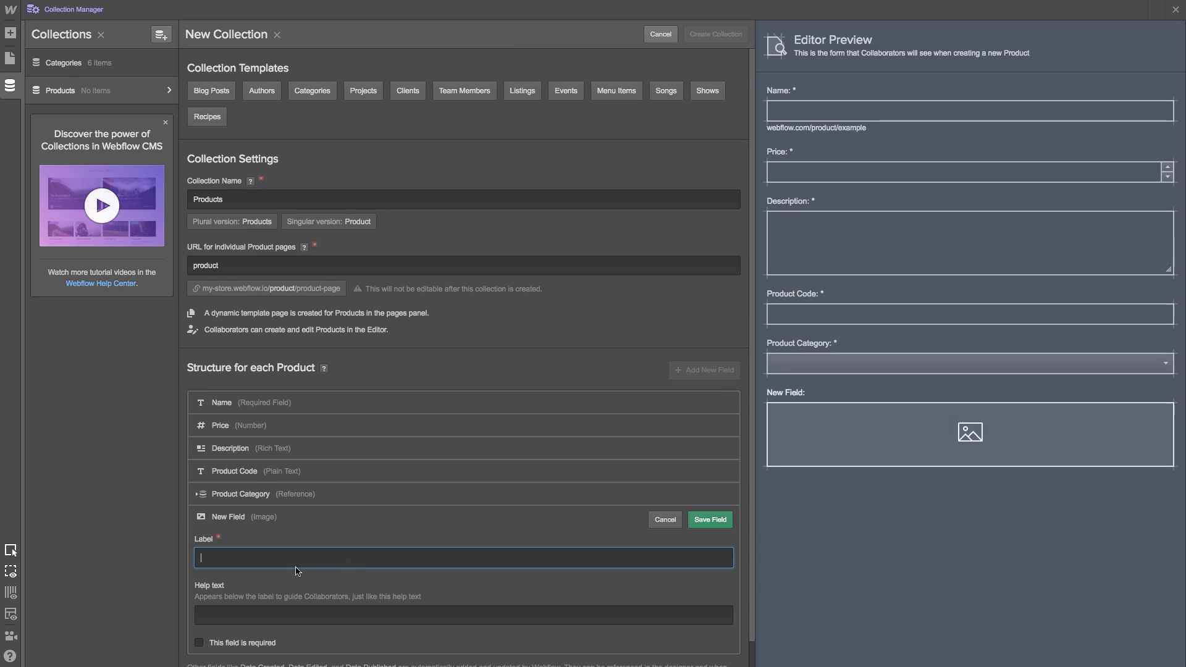
pyautogui.write('Image')
pyautogui.scroll(-1, 297, 571)
pyautogui.click(270, 615)
pyautogui.click(270, 614)
pyautogui.click(709, 493)
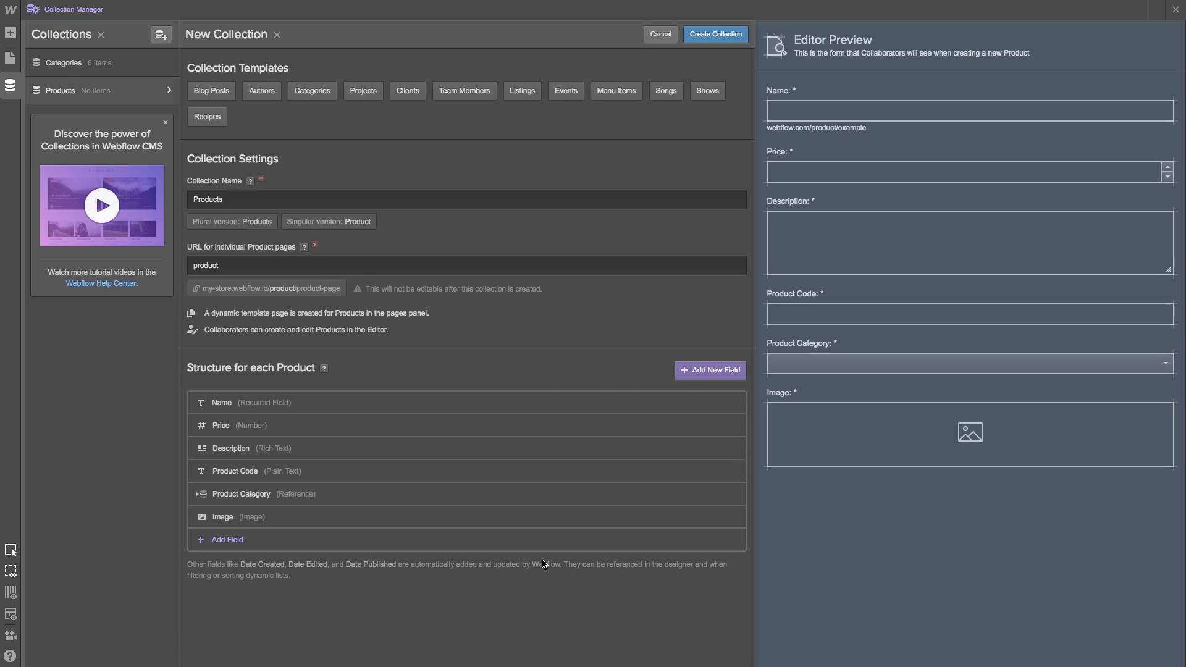
# - Add a required 'Feature on homepage?' option field with Yes and No, then create Products
pyautogui.click(363, 541)
pyautogui.scroll(-2, 358, 556)
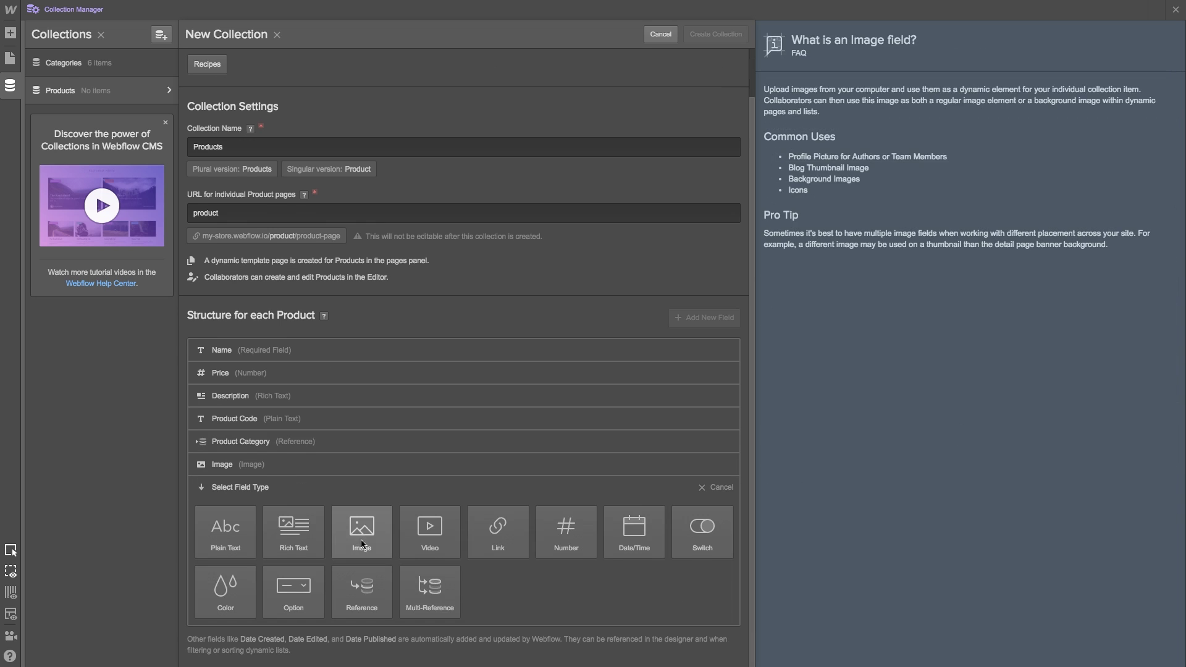
pyautogui.click(299, 587)
pyautogui.write('Feature on home')
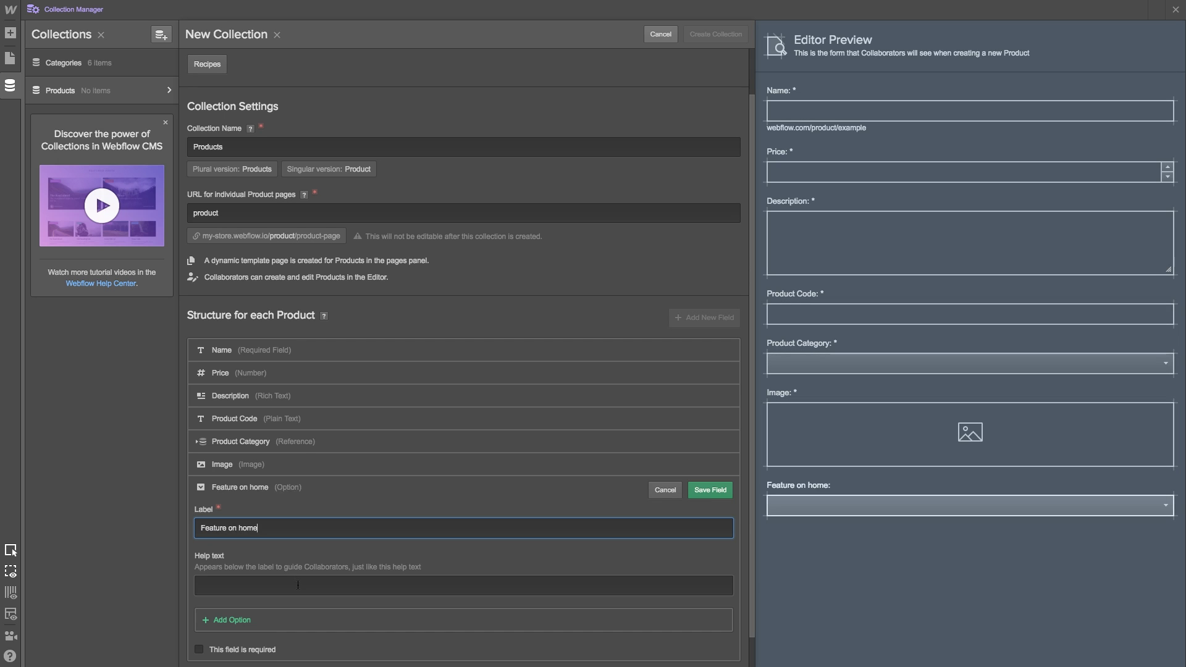
pyautogui.write('page?')
pyautogui.scroll(-1, 298, 585)
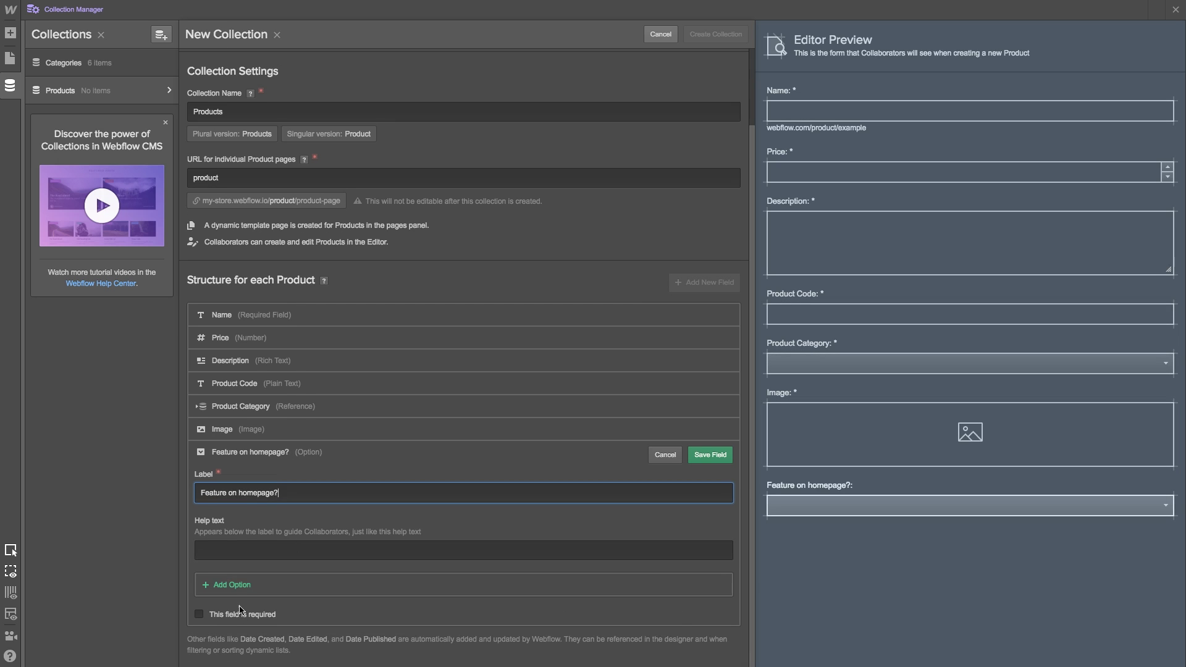
pyautogui.click(241, 586)
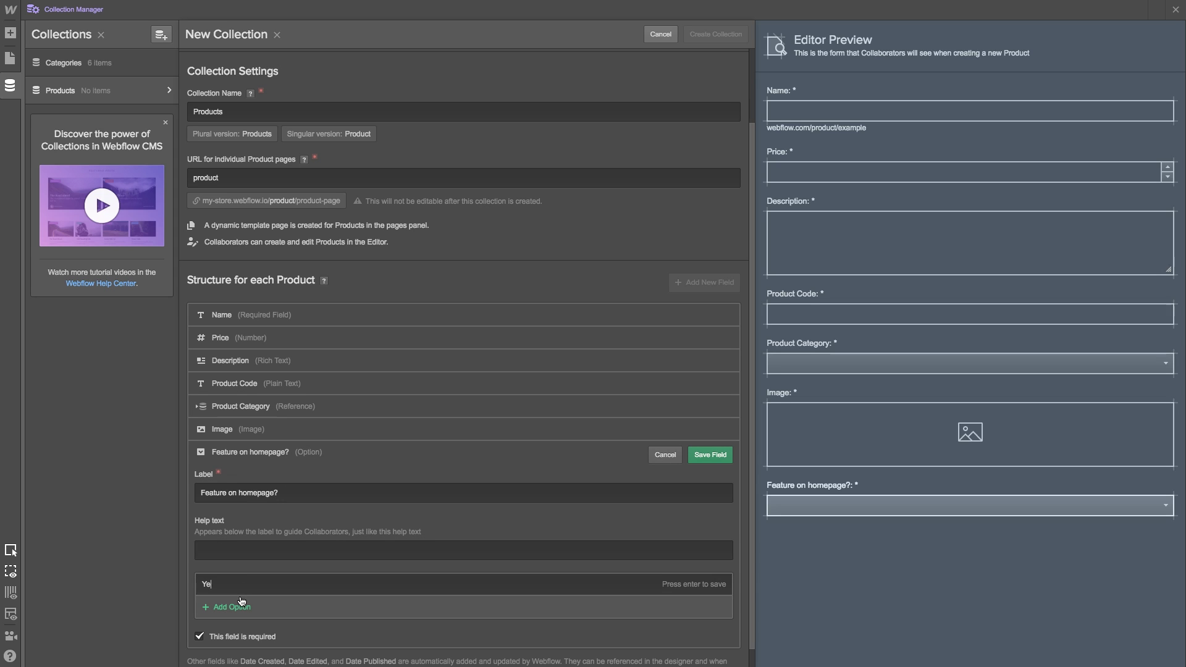
pyautogui.press('Return')
pyautogui.click(241, 604)
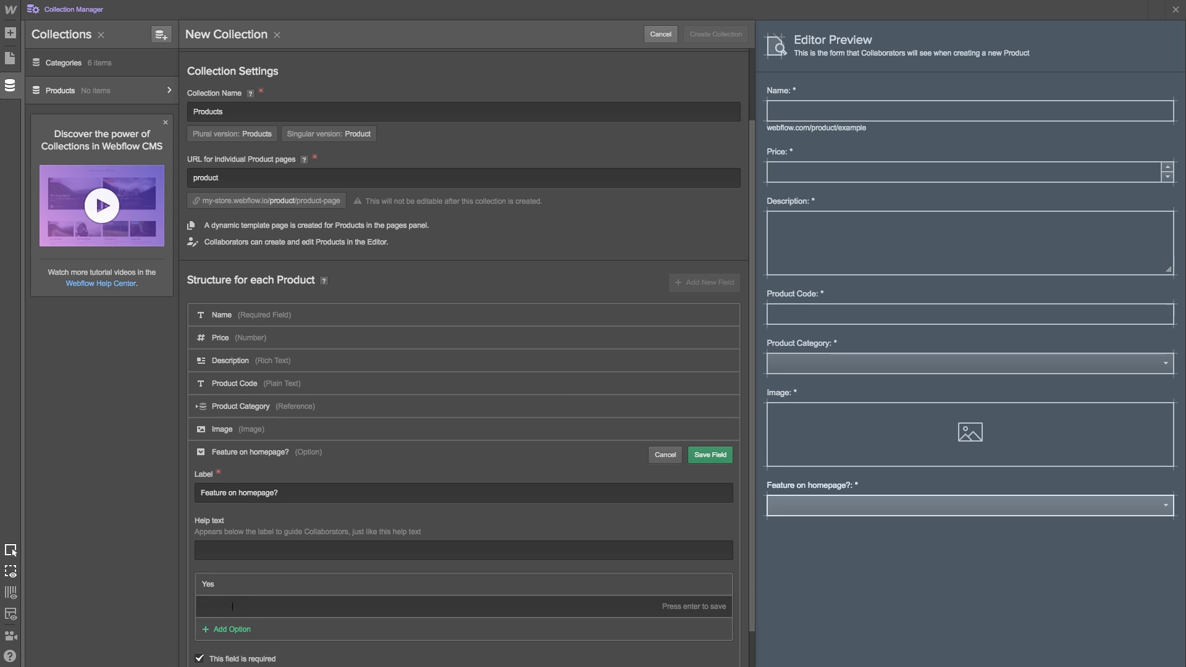
pyautogui.press('Return')
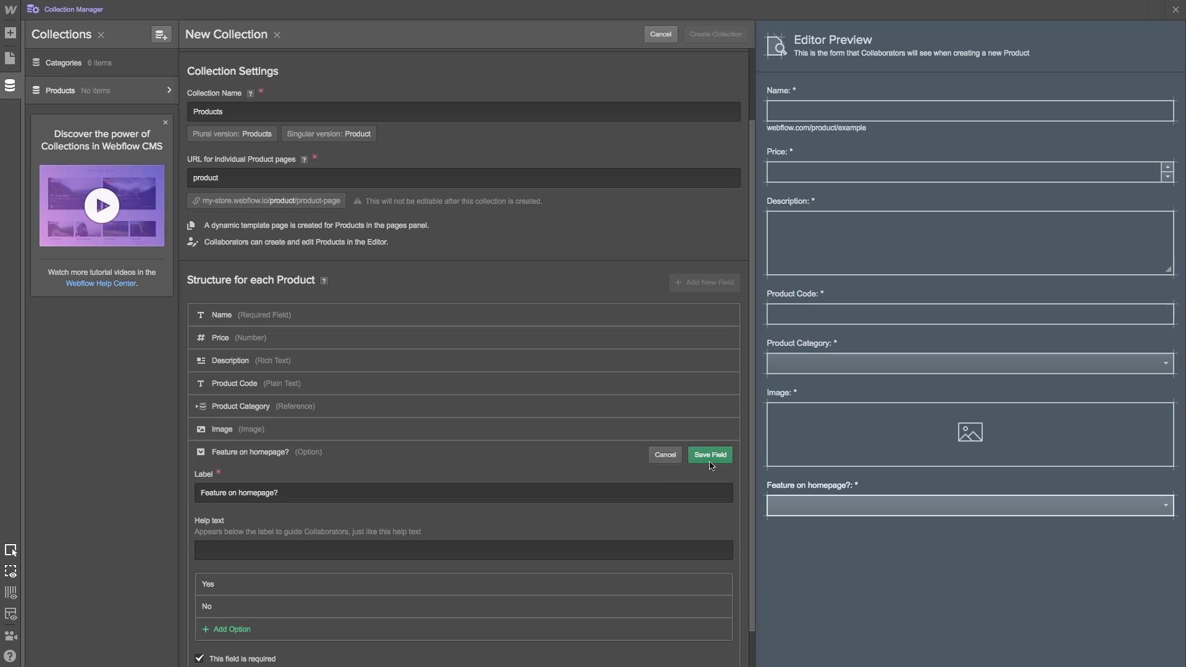
pyautogui.click(711, 455)
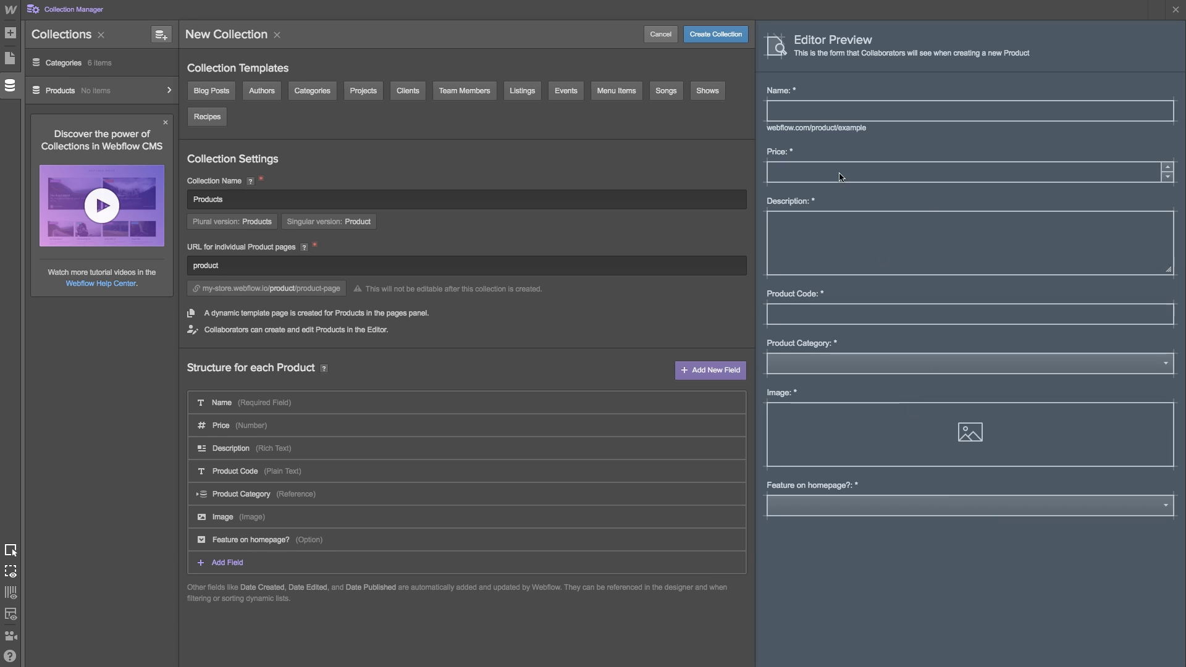
pyautogui.click(706, 34)
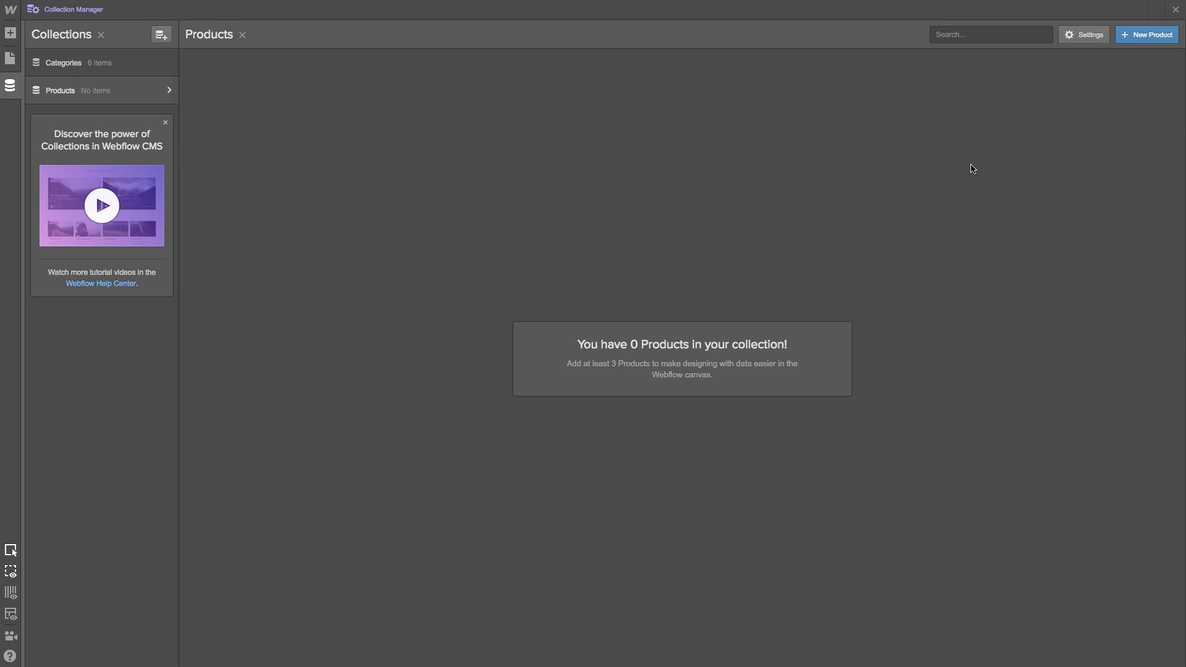
# - Add product Phone 1 with code phone-1, category Phones and its image, then close the CMS
pyautogui.click(1135, 36)
pyautogui.click(616, 319)
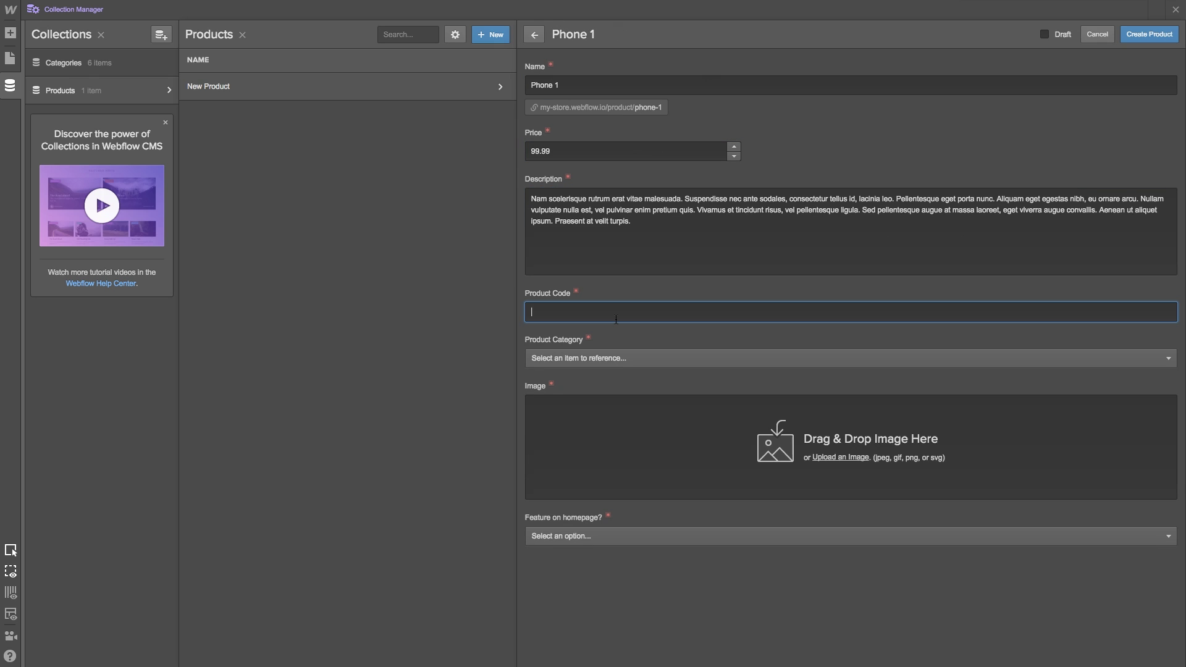
pyautogui.write('phone-1')
pyautogui.click(604, 356)
pyautogui.click(556, 383)
pyautogui.click(712, 448)
pyautogui.doubleClick(427, 117)
pyautogui.click(676, 535)
pyautogui.click(676, 568)
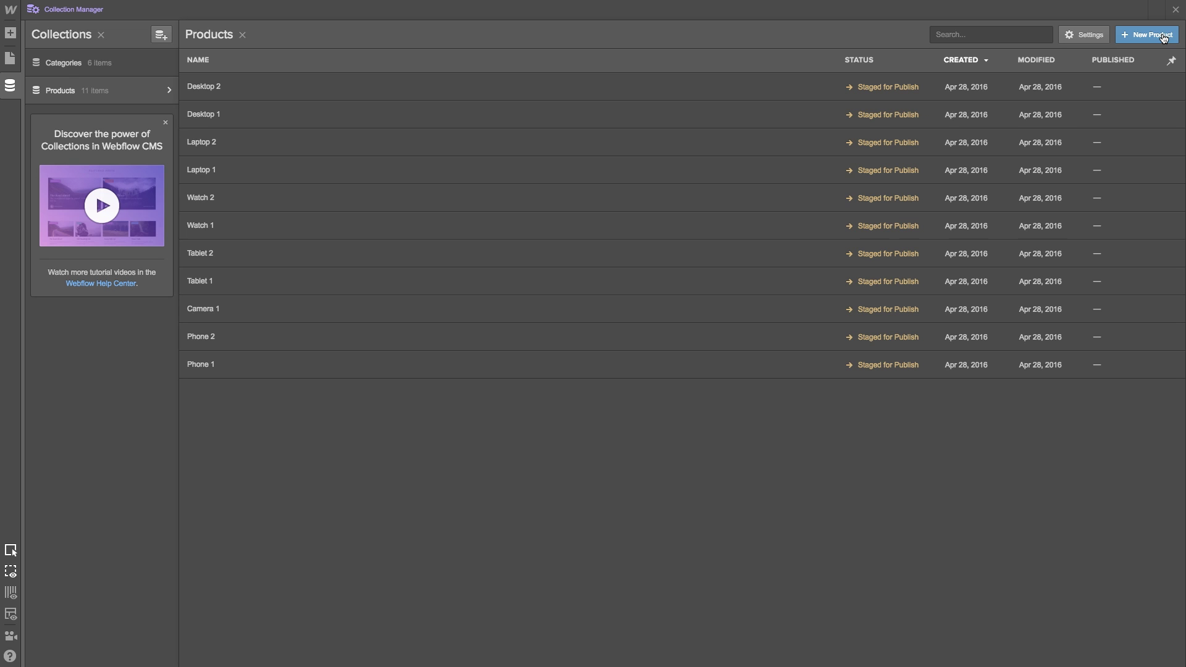
pyautogui.click(1176, 10)
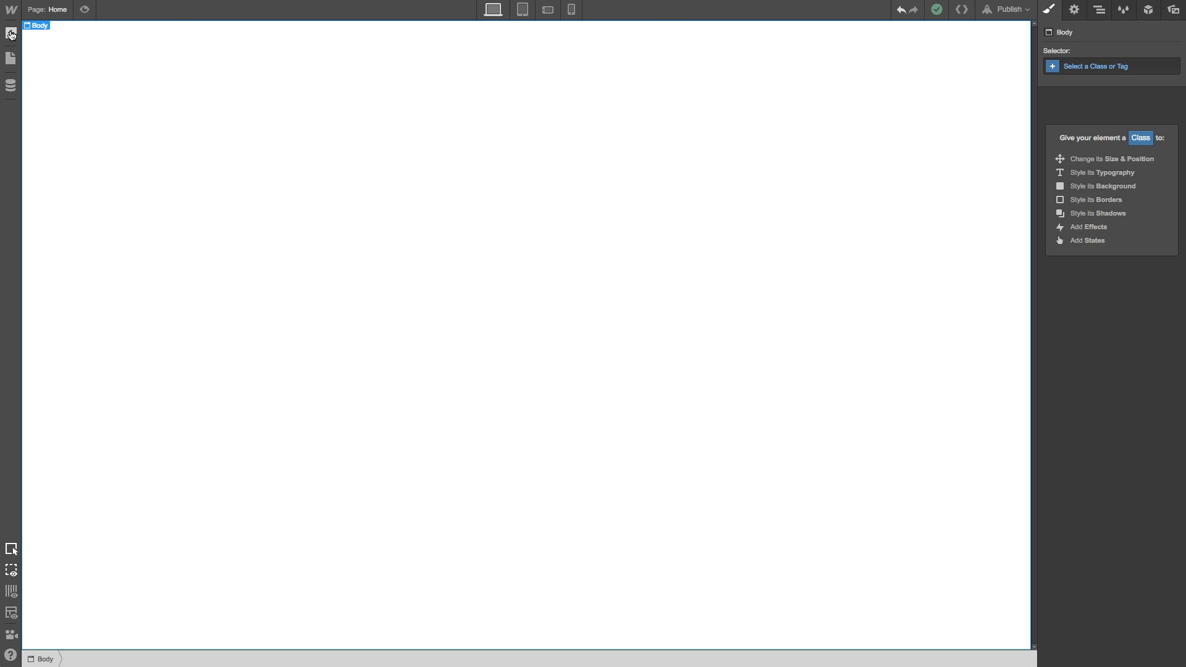
# - Add a navbar inside the header with a dark #333 background
pyautogui.click(10, 34)
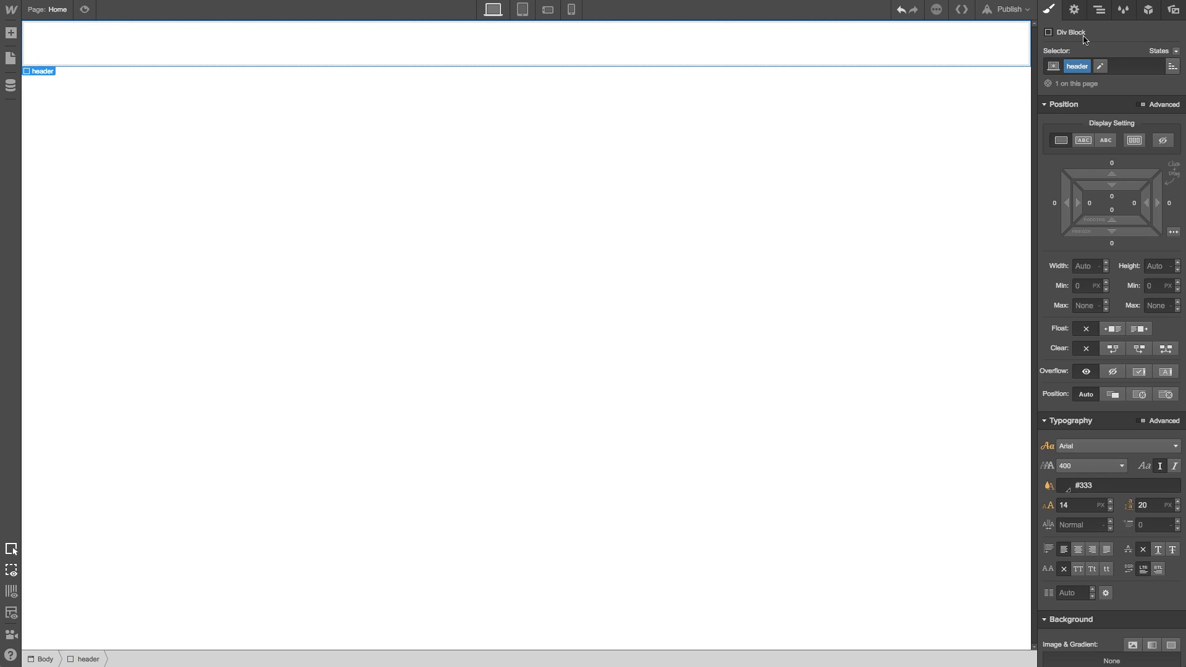
pyautogui.write('2')
pyautogui.click(11, 34)
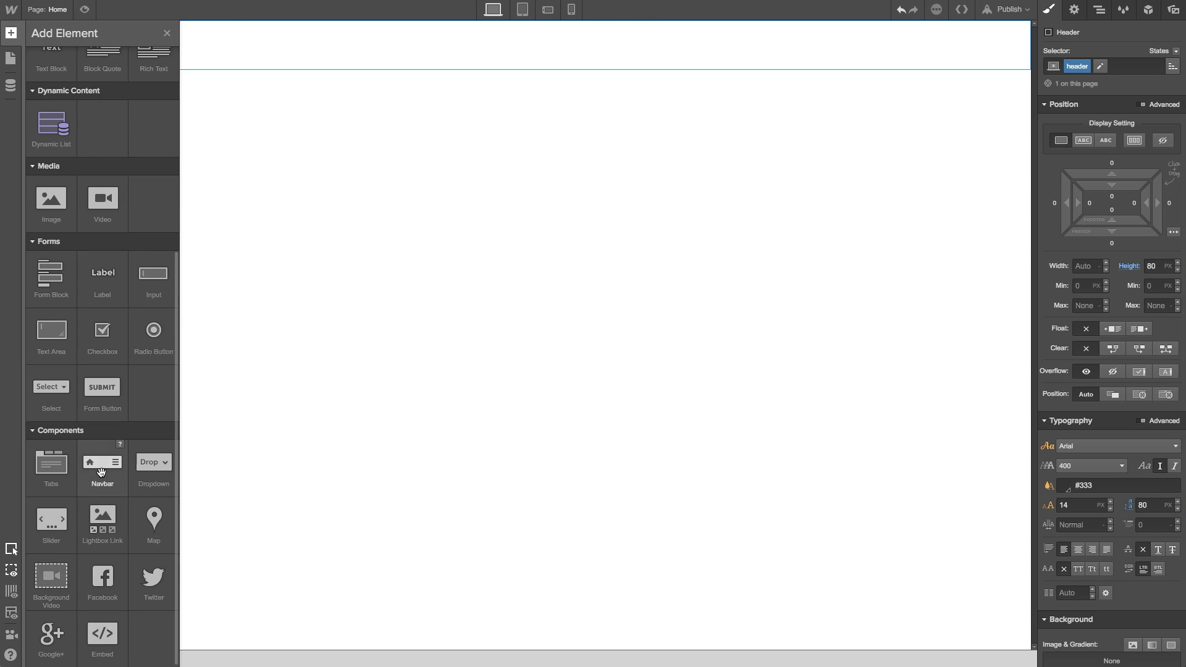
pyautogui.moveTo(50, 463); pyautogui.dragTo(247, 55)
pyautogui.click(1110, 519)
pyautogui.write('333')
pyautogui.click(259, 44)
# - Give the brand box a 'brand' class and add a text block classed 'brand-text'
pyautogui.click(1099, 66)
pyautogui.write('brand')
pyautogui.press('Return')
pyautogui.click(10, 33)
pyautogui.moveTo(50, 346); pyautogui.dragTo(259, 43)
pyautogui.click(1085, 68)
pyautogui.write('brand-text')
pyautogui.press('Return')
# - Make the brand text white and choose its font
pyautogui.scroll(1, 1087, 234)
pyautogui.click(1086, 234)
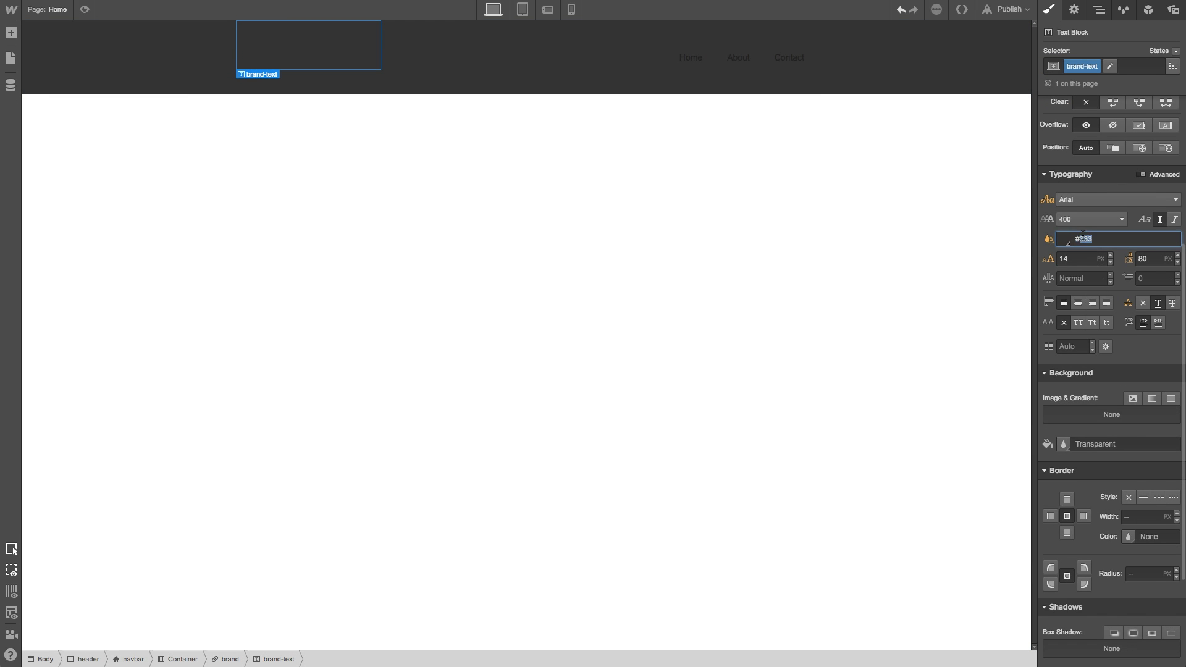
pyautogui.write('white')
pyautogui.click(1116, 192)
pyautogui.scroll(-3, 1093, 253)
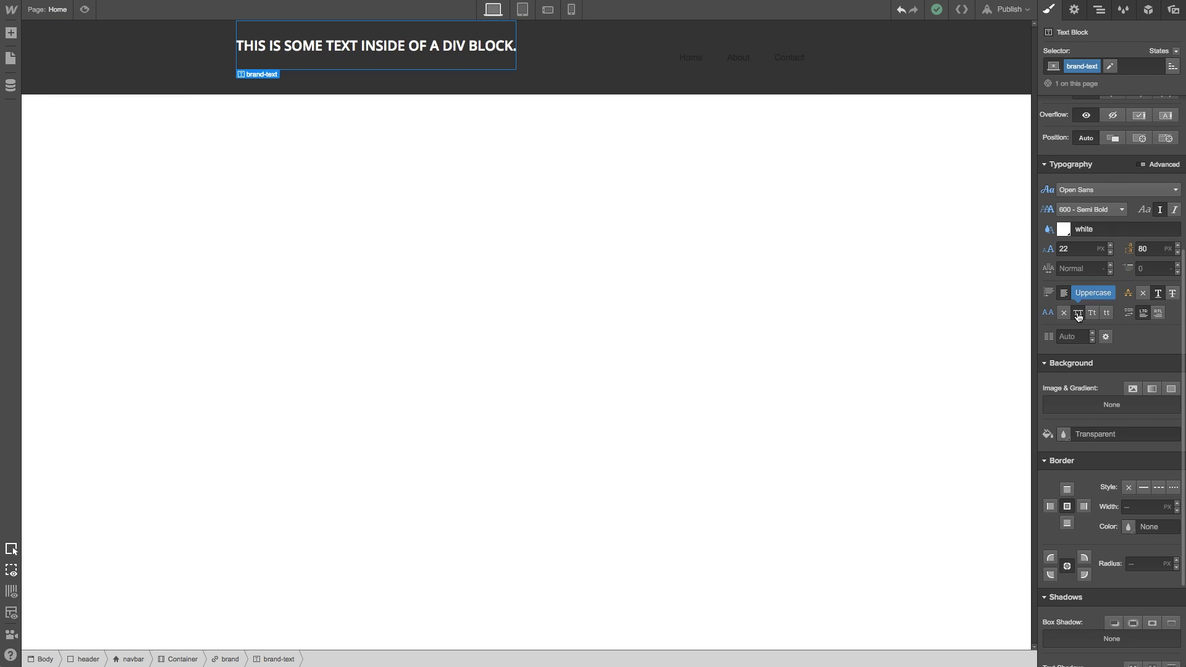
# - Change the brand text to 'FoxyStore', styling STORE with a 'brand-text-light' class
pyautogui.doubleClick(328, 46)
pyautogui.write('FoxyStore')
pyautogui.moveTo(286, 45); pyautogui.dragTo(336, 46)
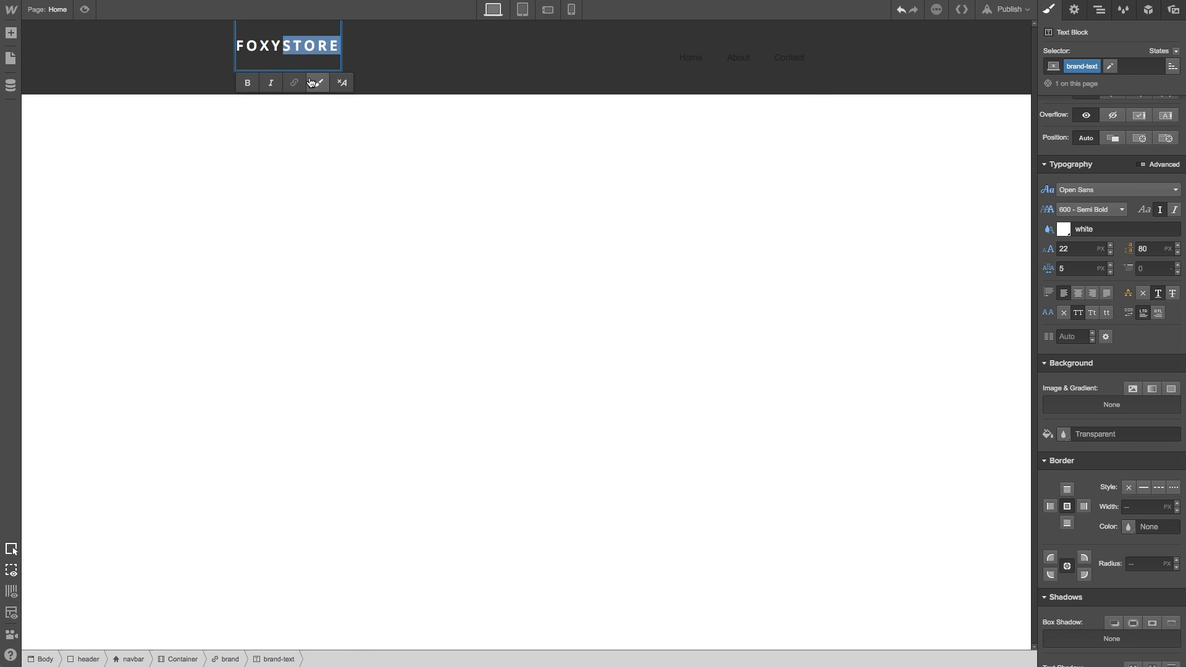
pyautogui.click(318, 83)
pyautogui.write('brand-text-light')
pyautogui.press('Return')
pyautogui.click(1090, 209)
pyautogui.click(683, 71)
# - Style nav links with a 'navbar-link' class, uppercase text, an opacity transition and #2ecc71
pyautogui.click(684, 68)
pyautogui.write('navbar-link')
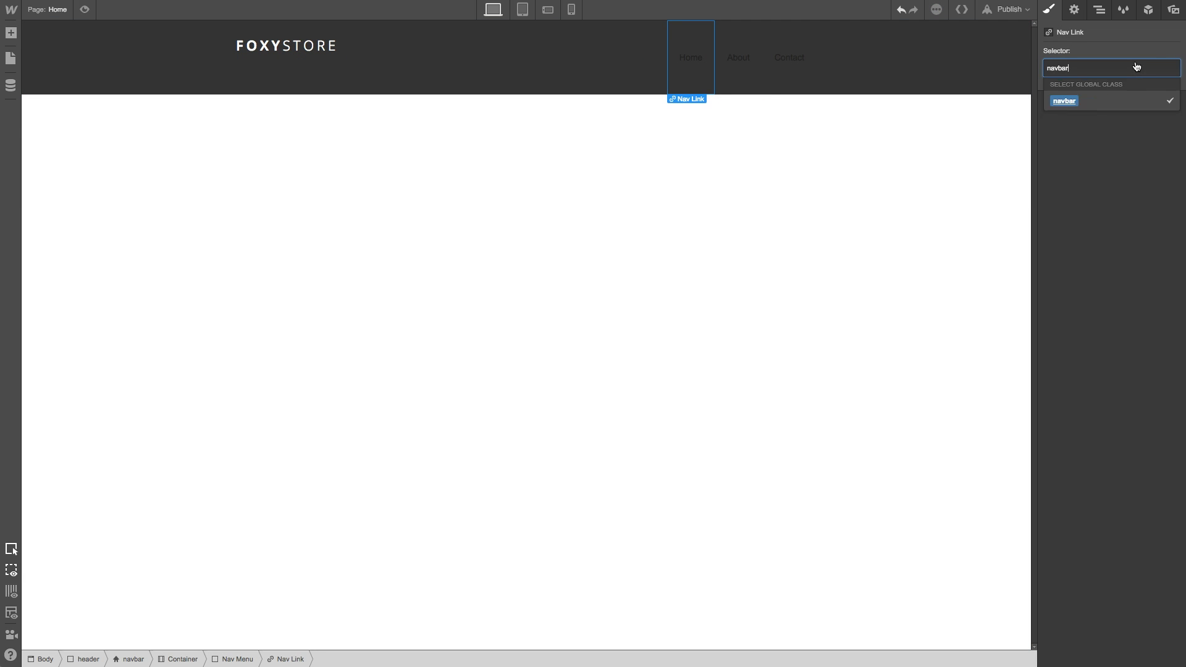
pyautogui.press('Return')
pyautogui.click(1084, 327)
pyautogui.click(1082, 369)
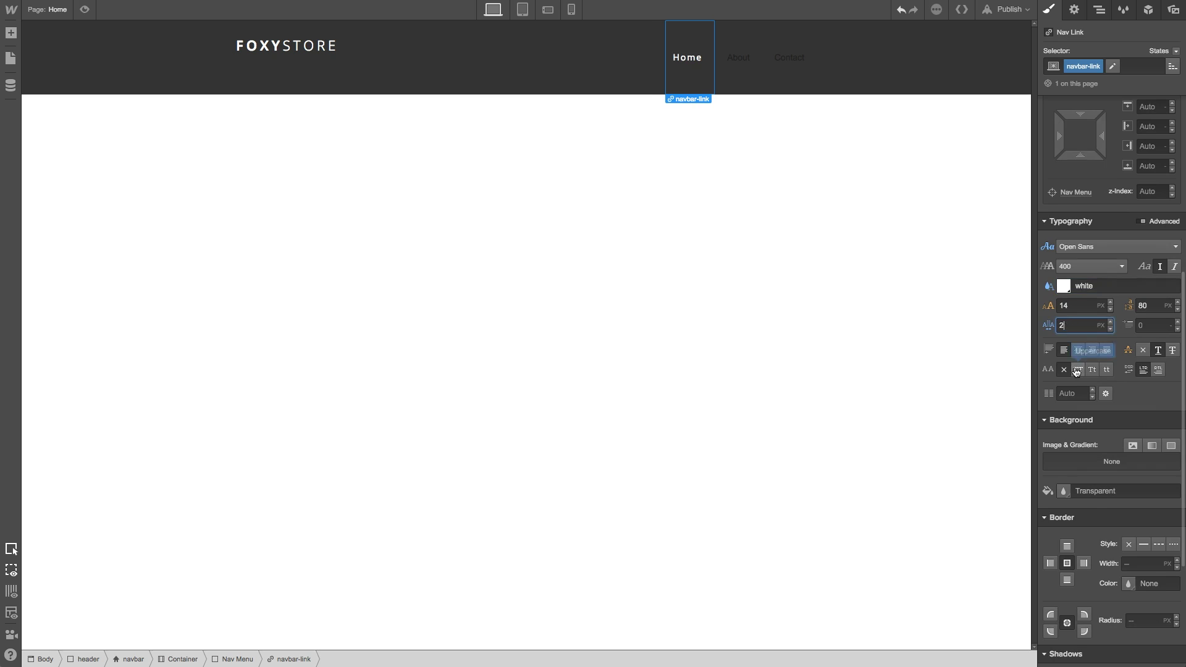
pyautogui.scroll(-10, 1129, 519)
pyautogui.click(1128, 512)
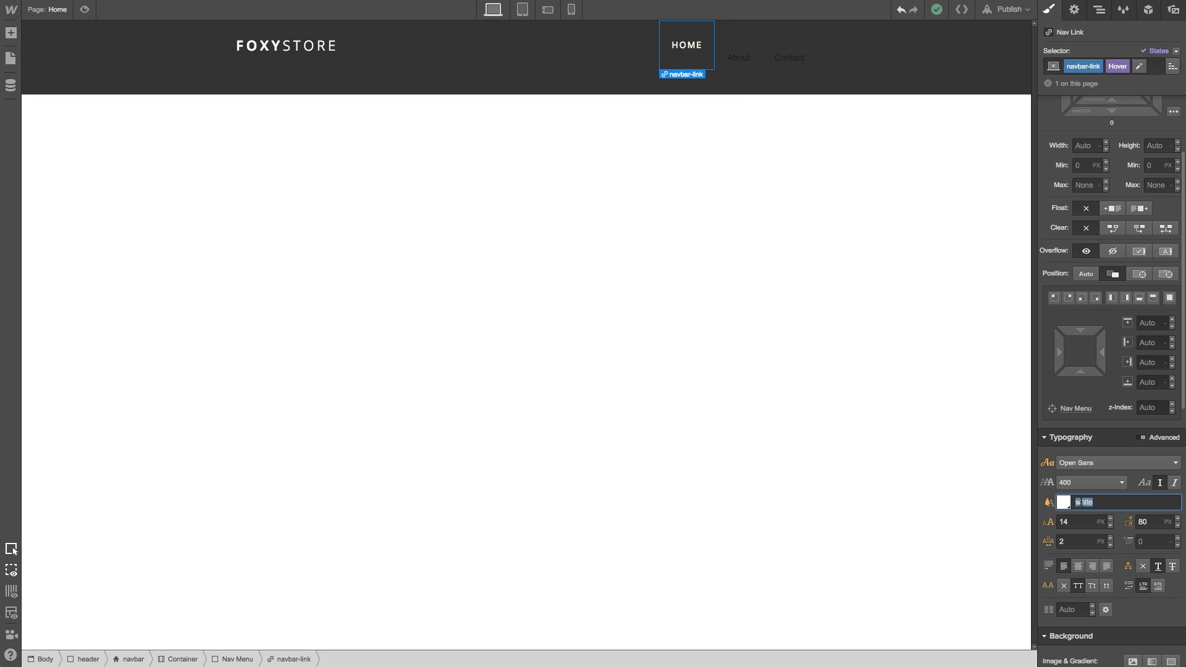
pyautogui.write('#2ecc71')
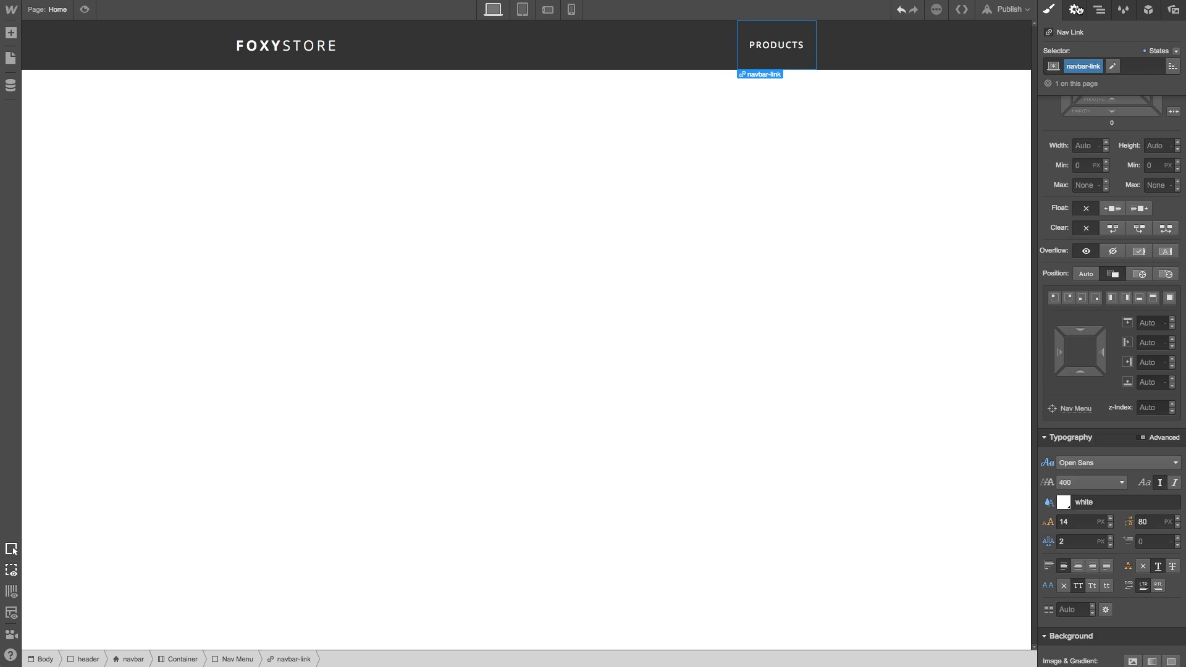
# - Link PRODUCTS to its page and make its current-page state green
pyautogui.press('d')
pyautogui.click(1112, 159)
pyautogui.click(1099, 182)
pyautogui.press('s')
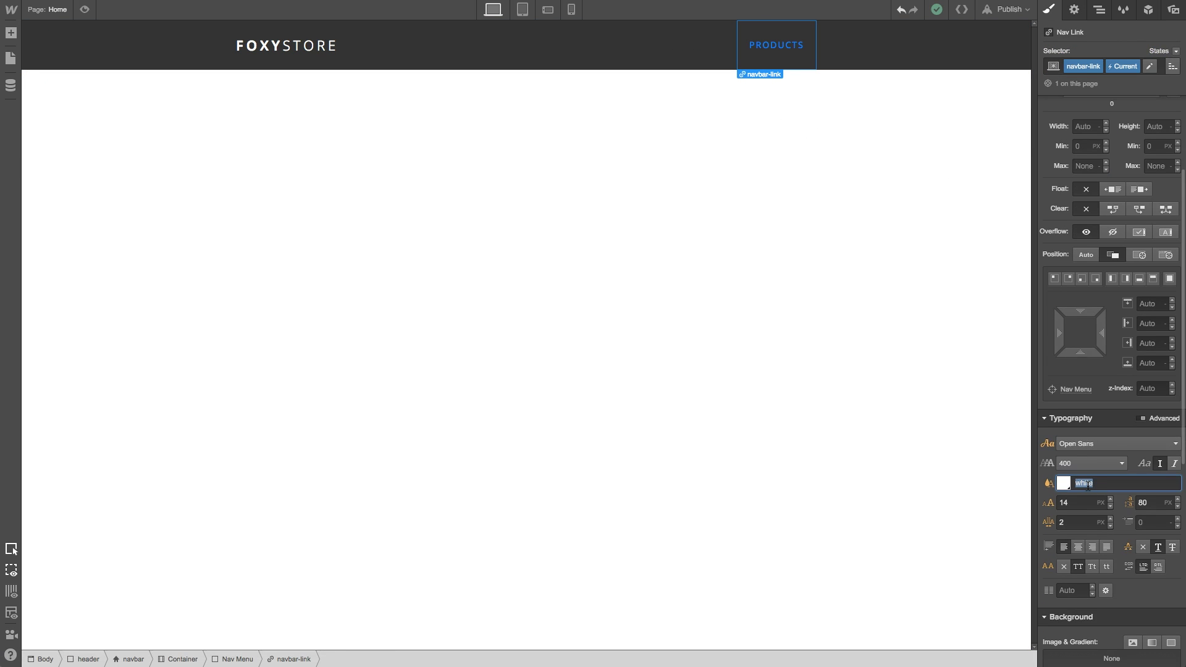
pyautogui.click(682, 244)
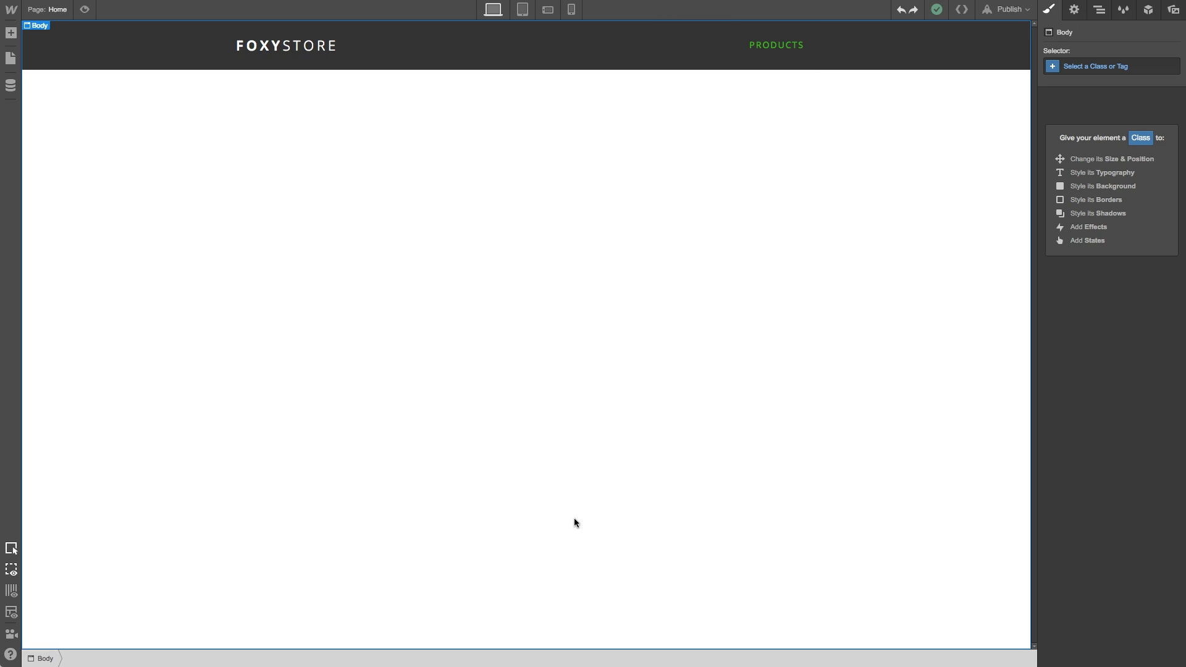
# - Select the header's Nav Menu in the Navigator and show the Components elements
pyautogui.click(1099, 11)
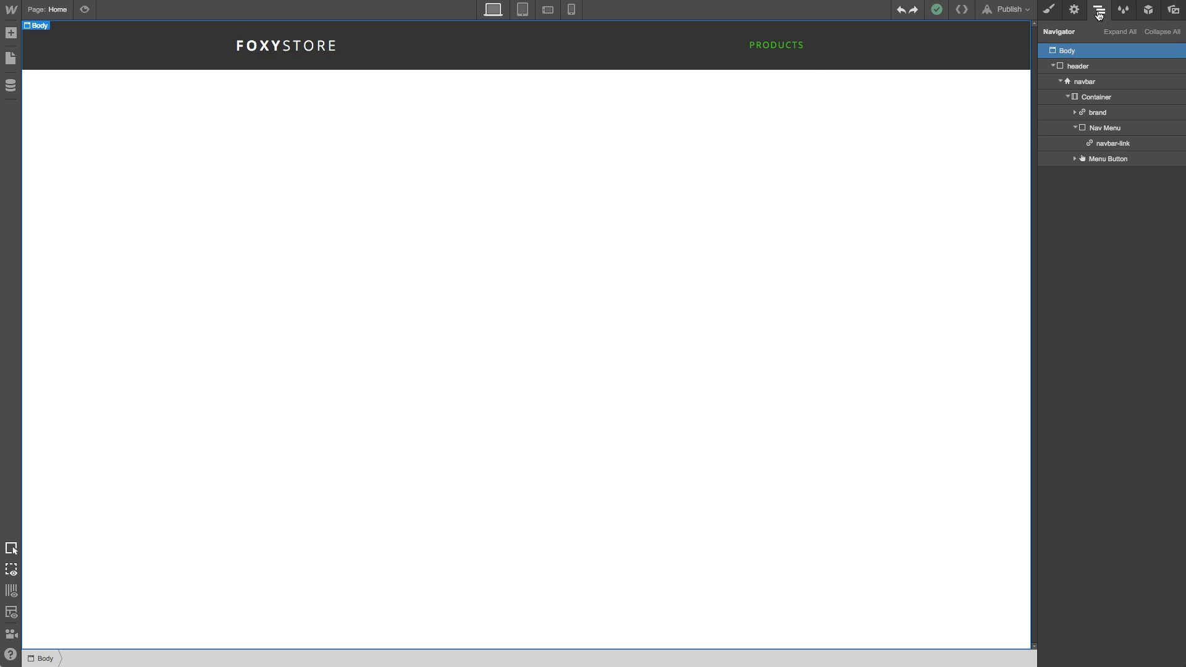
pyautogui.click(1107, 129)
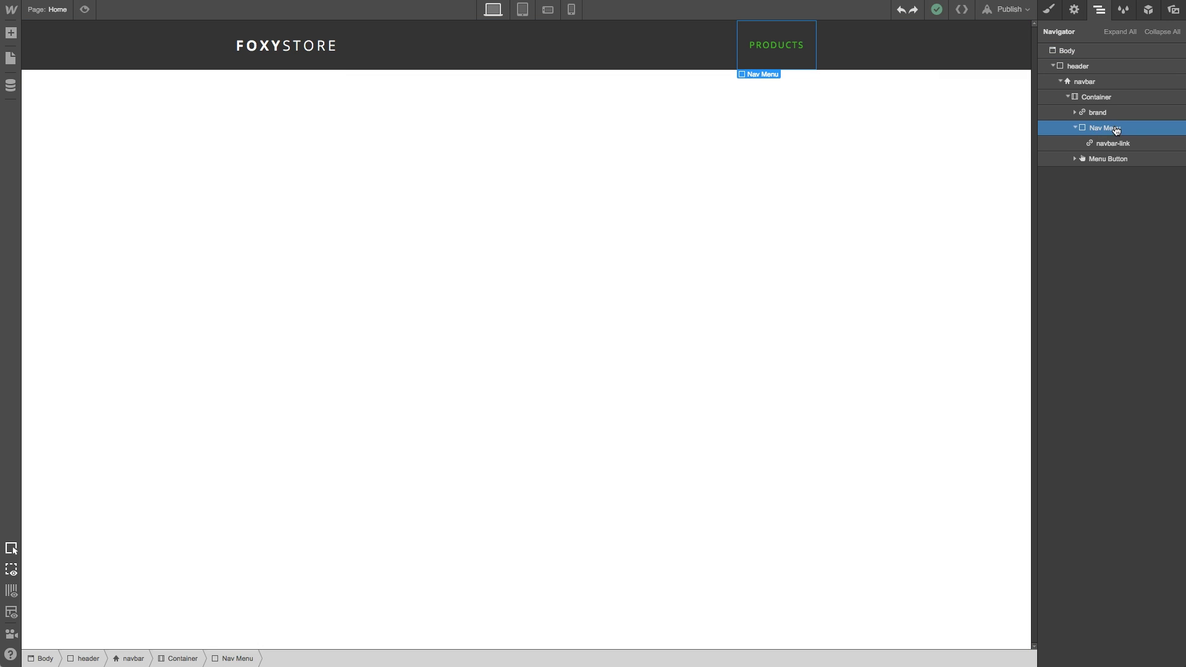
pyautogui.click(11, 34)
pyautogui.scroll(-5, 76, 326)
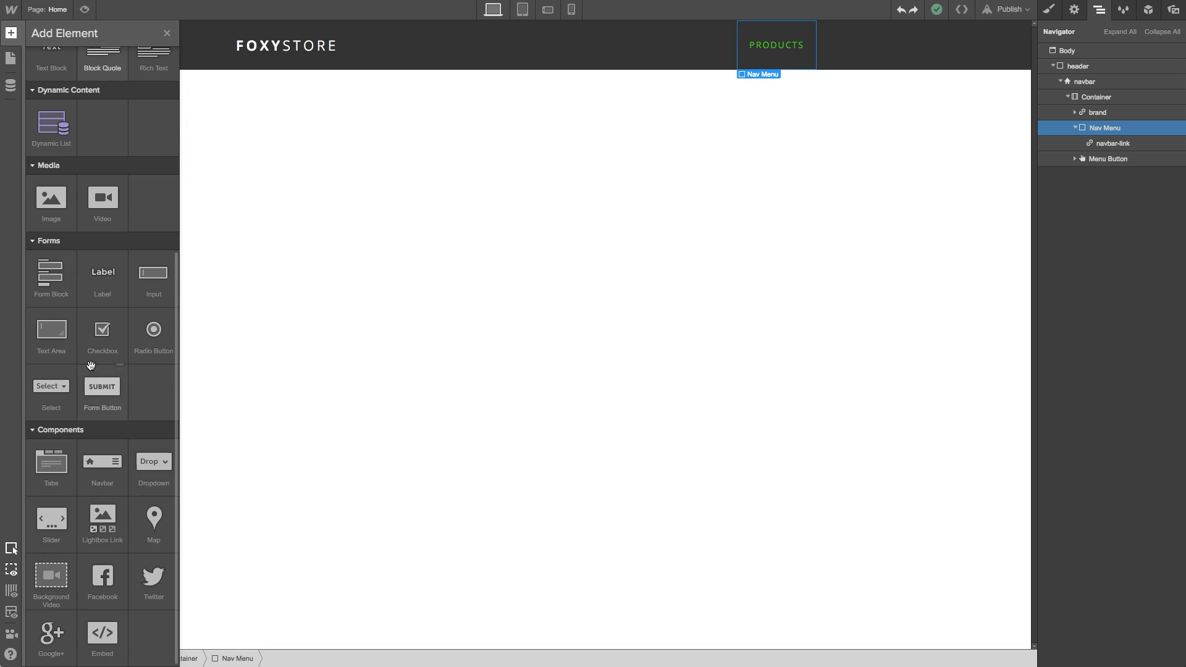
# - Add an embed to the nav menu containing the pasted FoxyCart cart link HTML
pyautogui.click(101, 642)
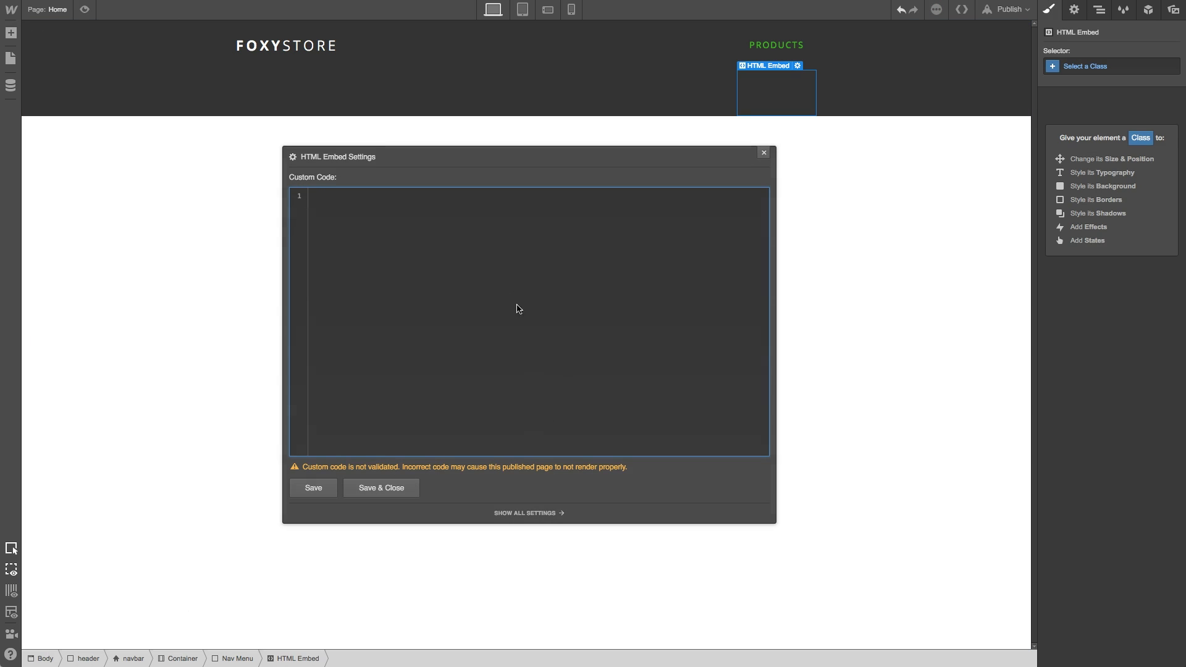
pyautogui.write('<a href="https://foxy-store.foxycart.com/cart?cart=view" class="navbar-link" style="display: block;">   Cart (<span data-fc-id="minicart-quantity">0</span>) </a>')
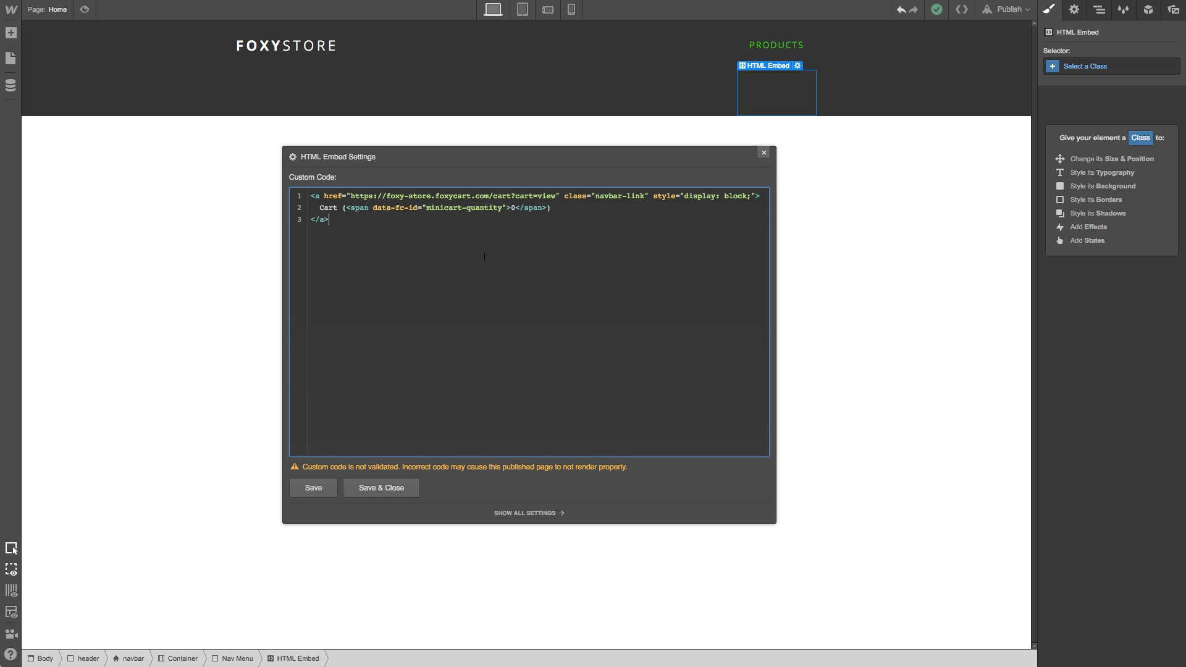
pyautogui.click(381, 488)
# - Give the CART (0) embed the view-cart class and display it inline-block beside PRODUCTS
pyautogui.click(807, 398)
pyautogui.click(768, 106)
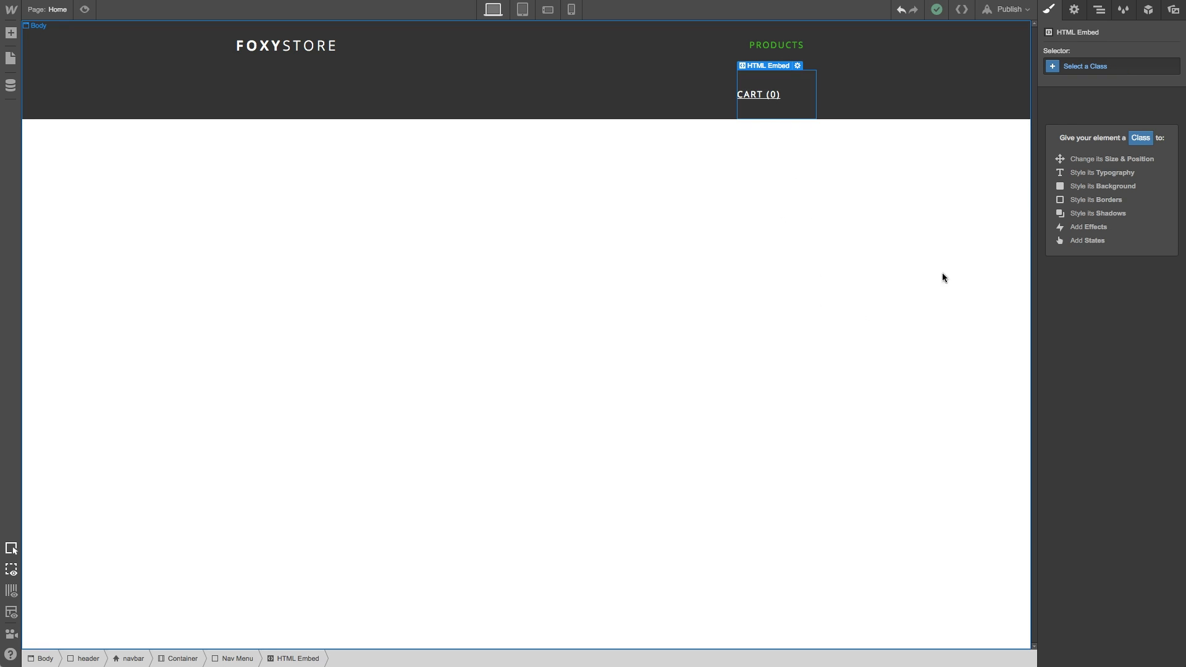
pyautogui.click(1086, 68)
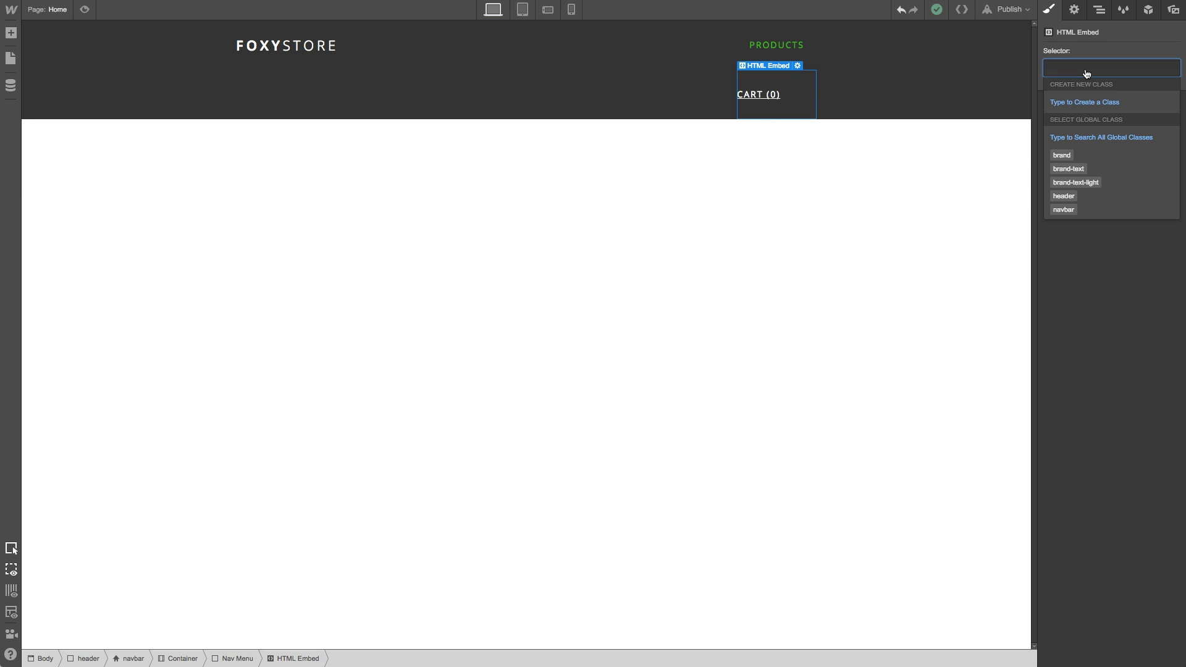
pyautogui.write('view-')
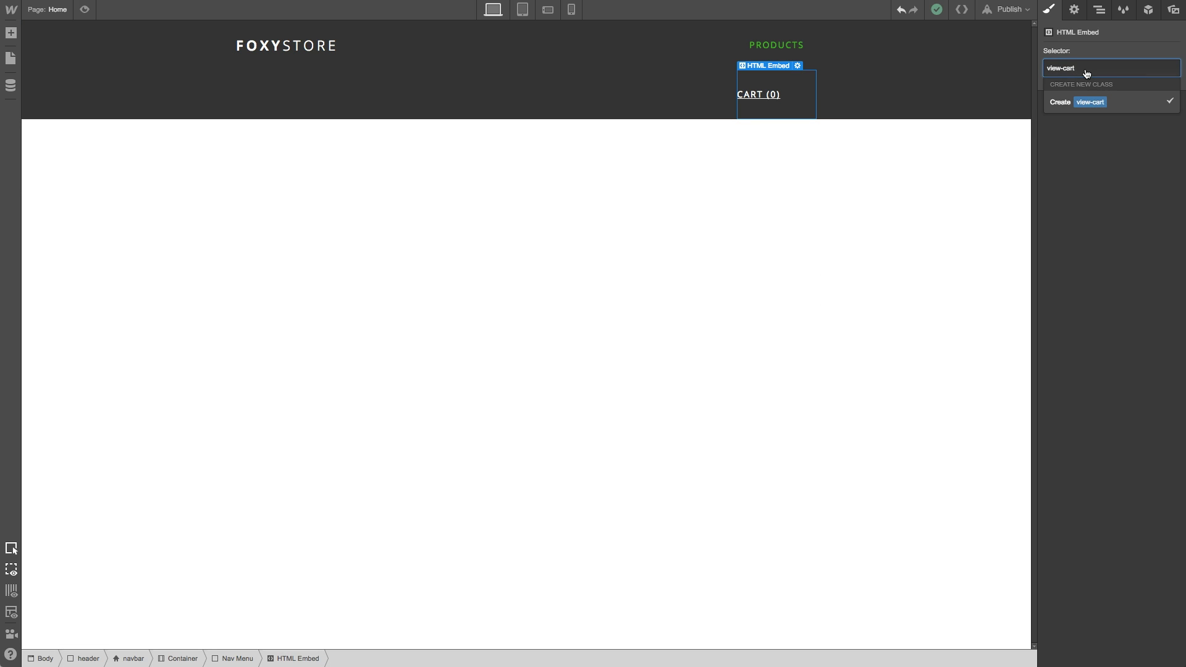
pyautogui.write('cart')
pyautogui.press('Return')
pyautogui.click(1086, 141)
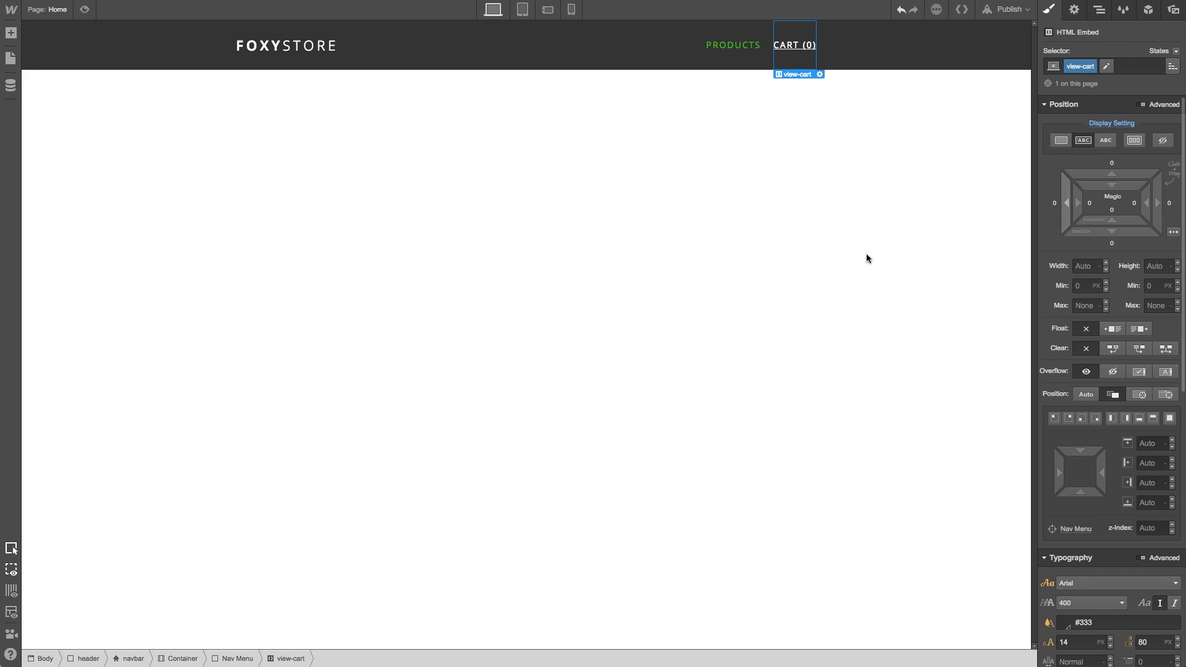
pyautogui.click(794, 119)
# - Save the selected header as a reusable symbol named Header
pyautogui.press('z')
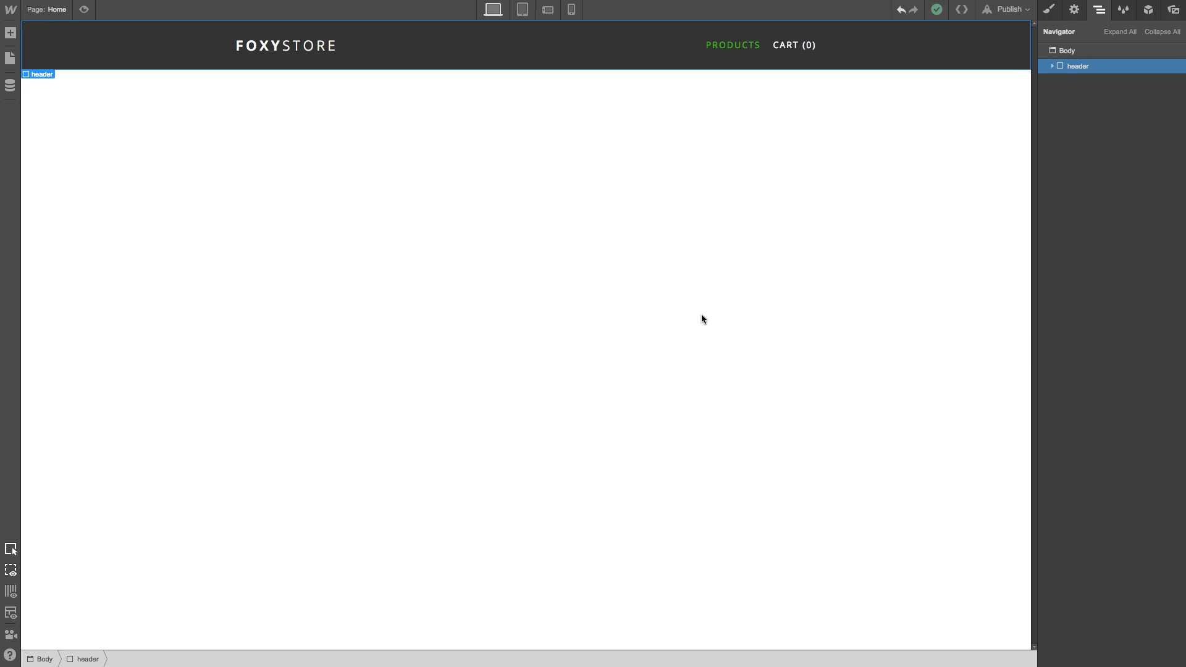
pyautogui.click(1149, 10)
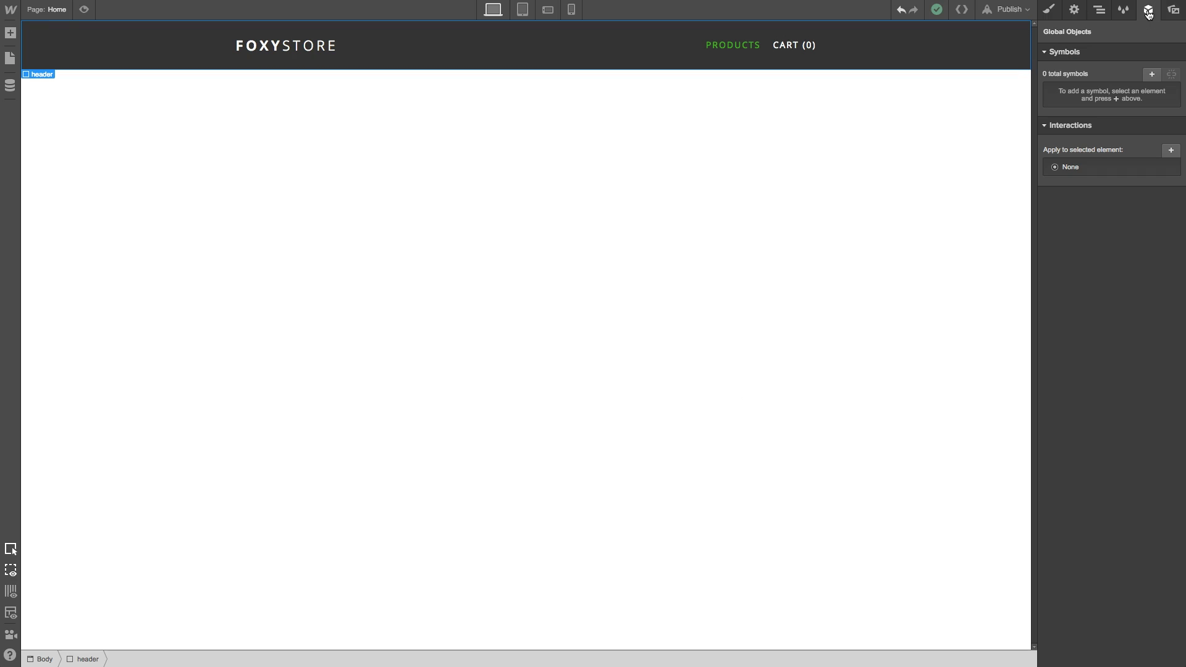
pyautogui.click(1152, 75)
pyautogui.write('Header')
pyautogui.click(1111, 142)
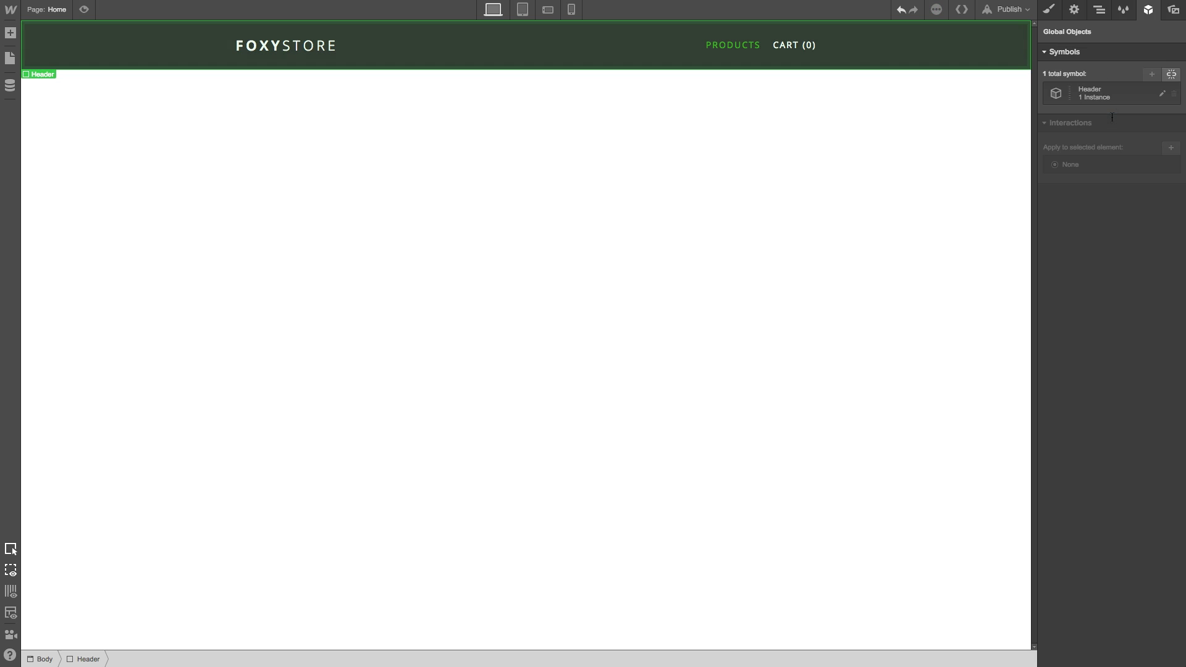
# - Add a main content section below the header
pyautogui.click(943, 218)
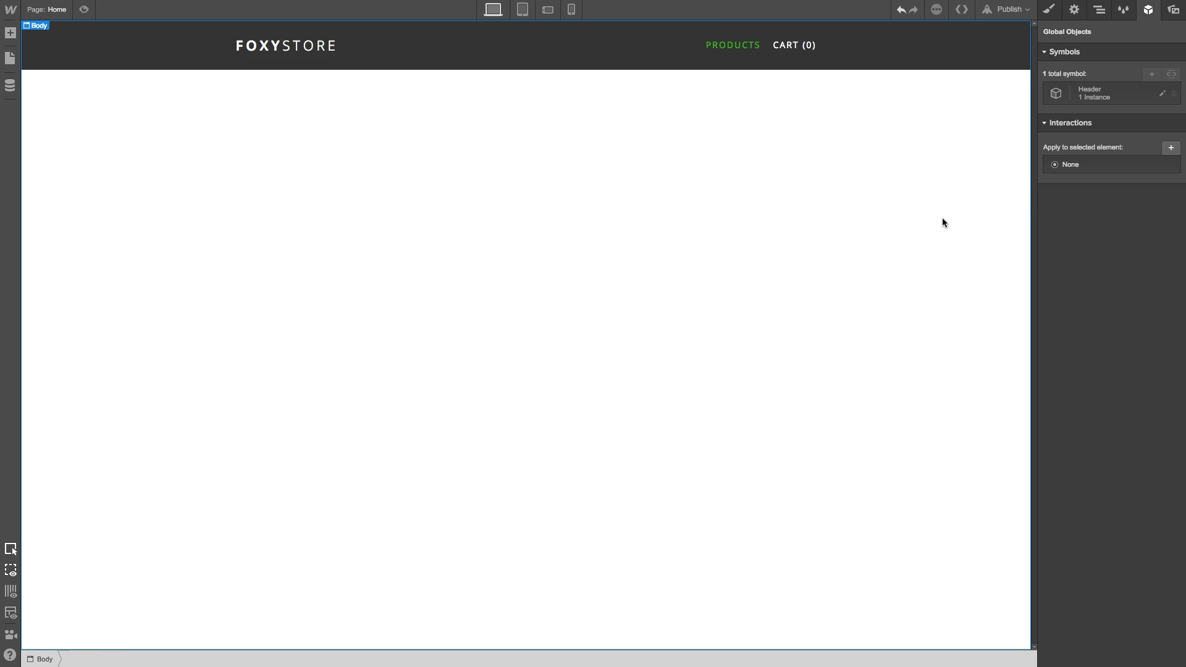
pyautogui.press('s')
pyautogui.press('a')
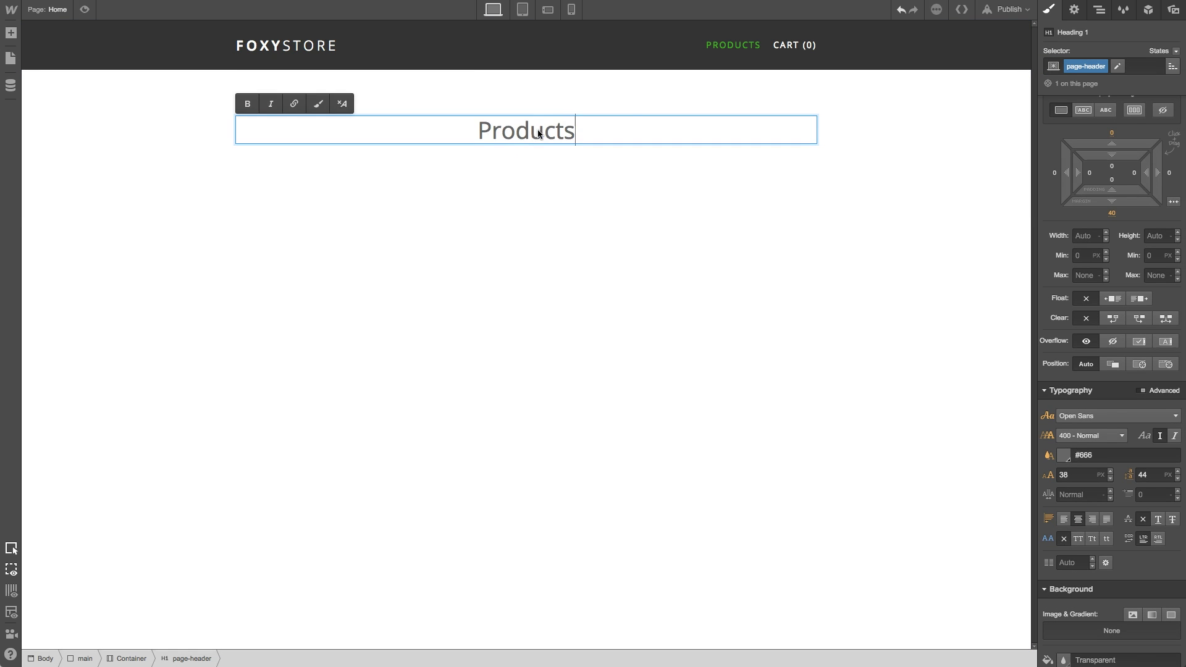
# - Give the heading the page-header class and change its text to Products
pyautogui.press('Escape')
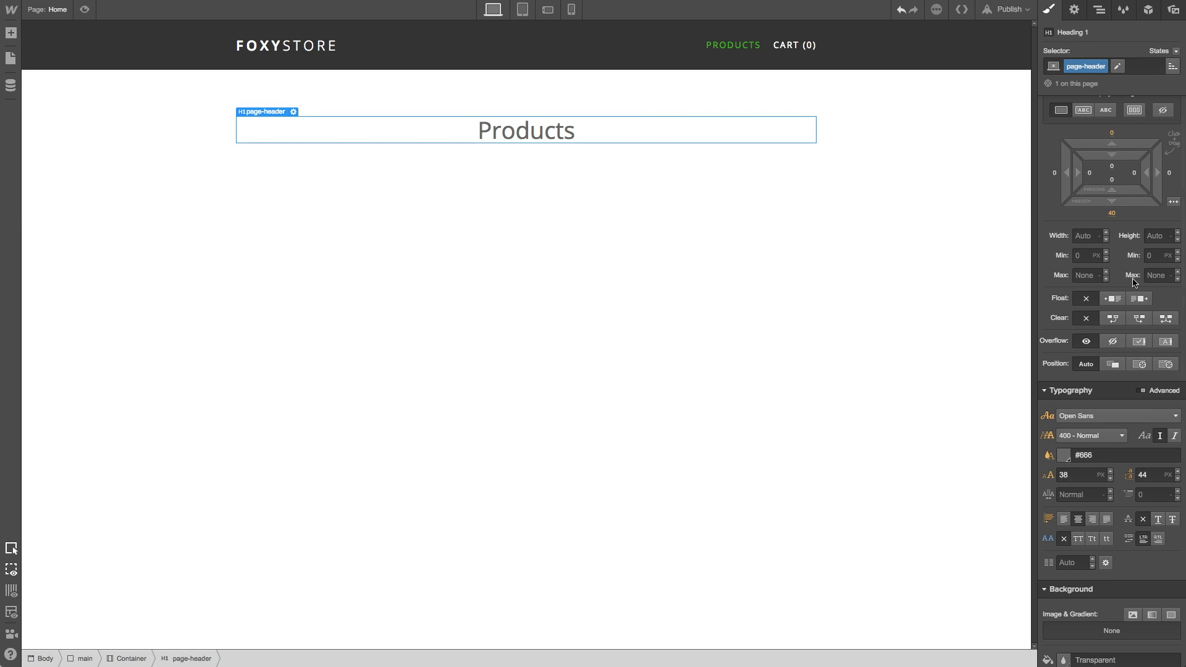
pyautogui.click(546, 300)
pyautogui.press('g')
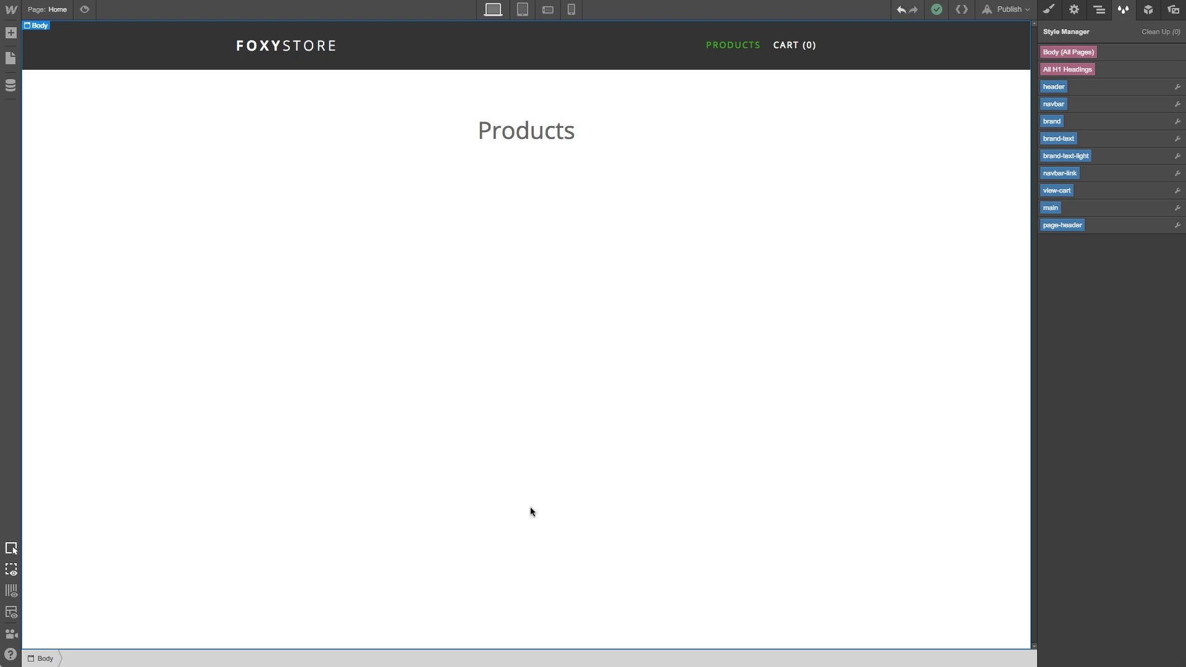
# - Add a div block below the heading with class category-nav and a 75 px bottom margin
pyautogui.click(538, 152)
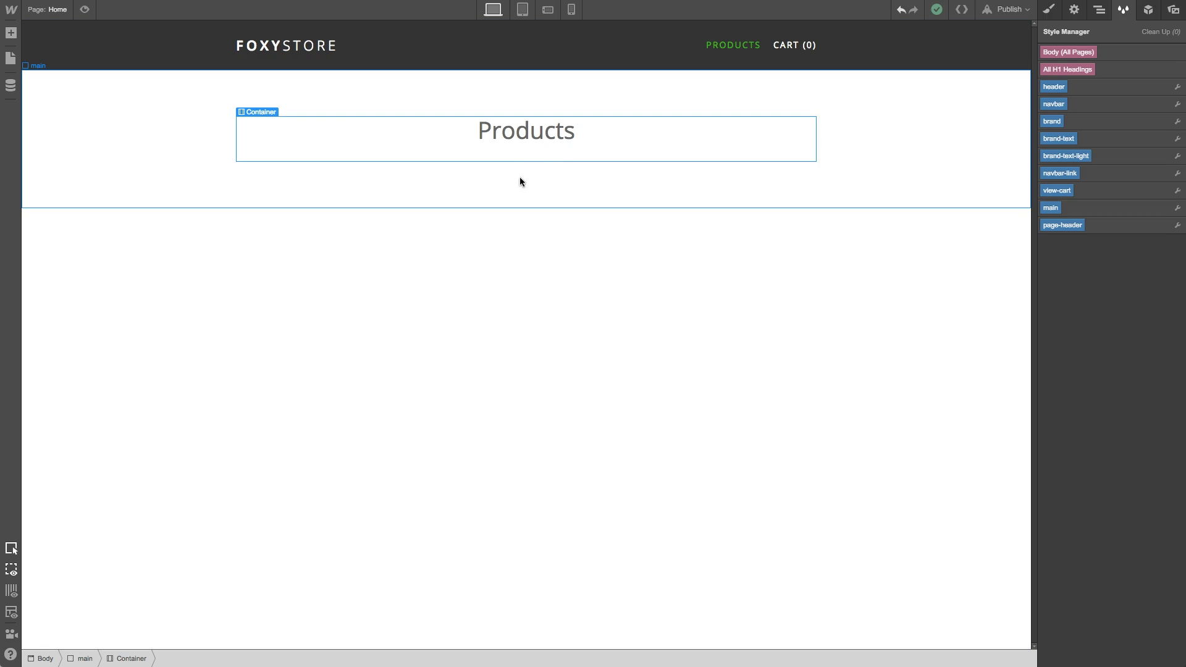
pyautogui.click(11, 33)
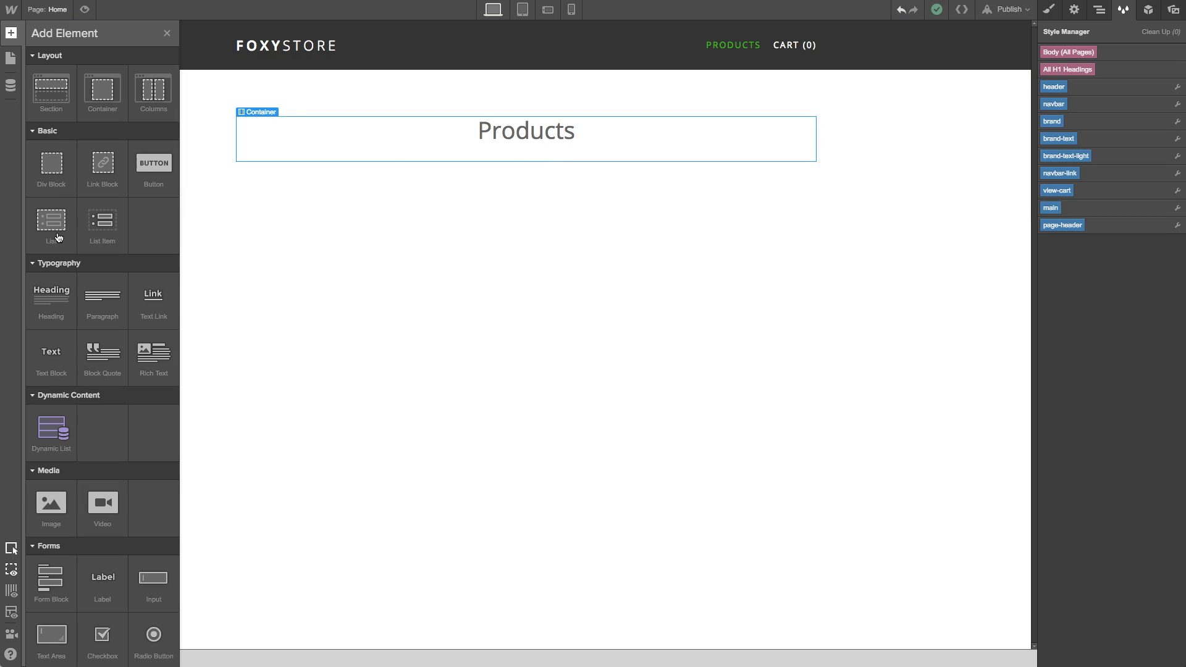
pyautogui.click(51, 189)
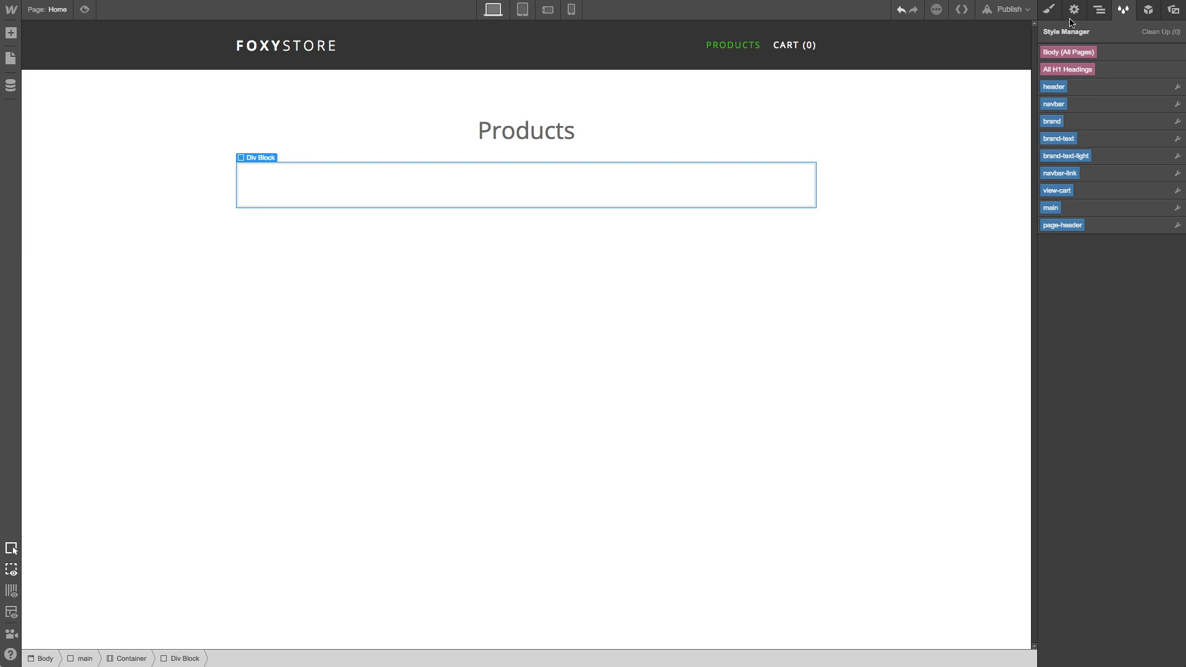
pyautogui.click(1049, 10)
pyautogui.click(1085, 70)
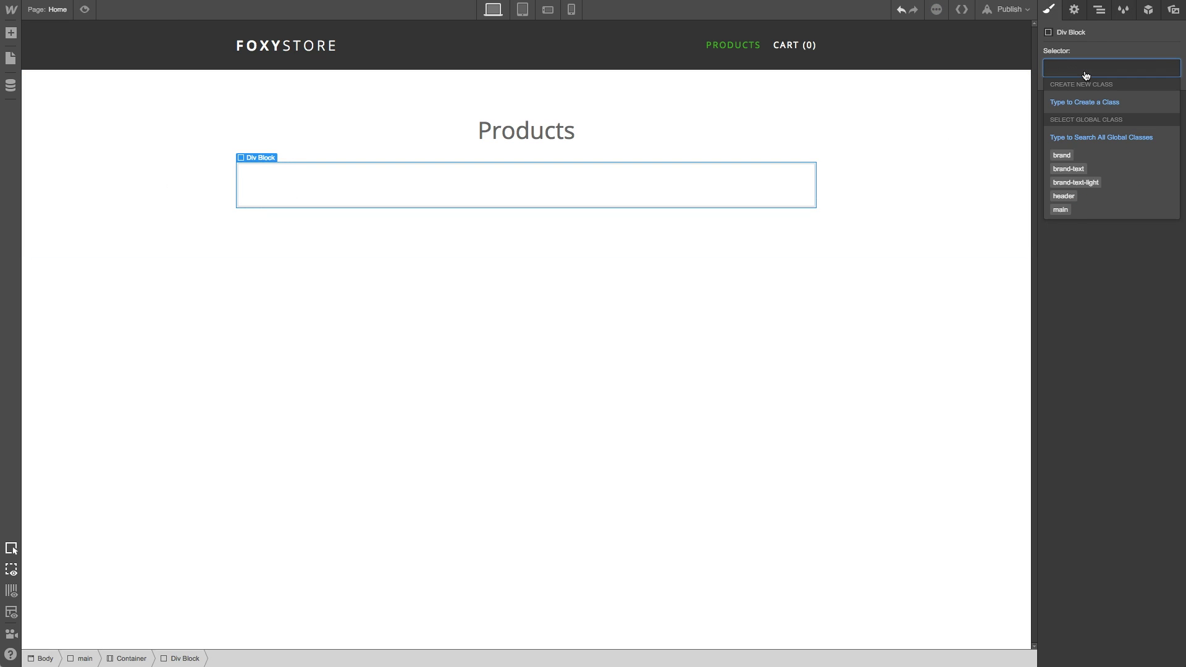
pyautogui.write('category-nav')
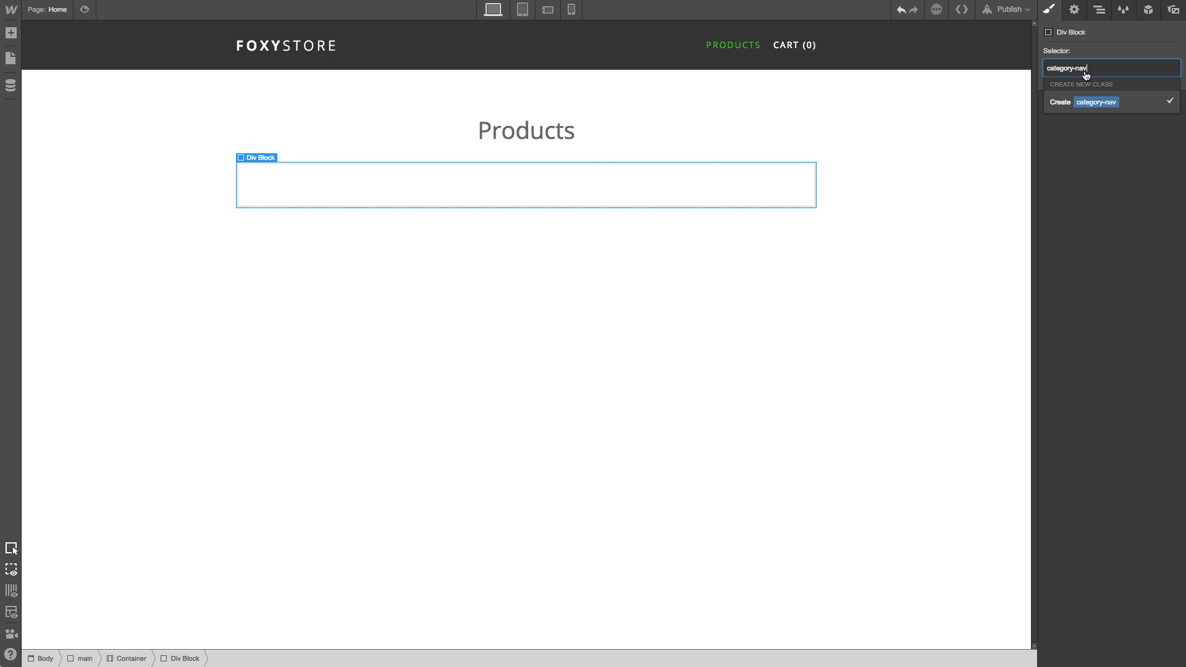
pyautogui.press('Return')
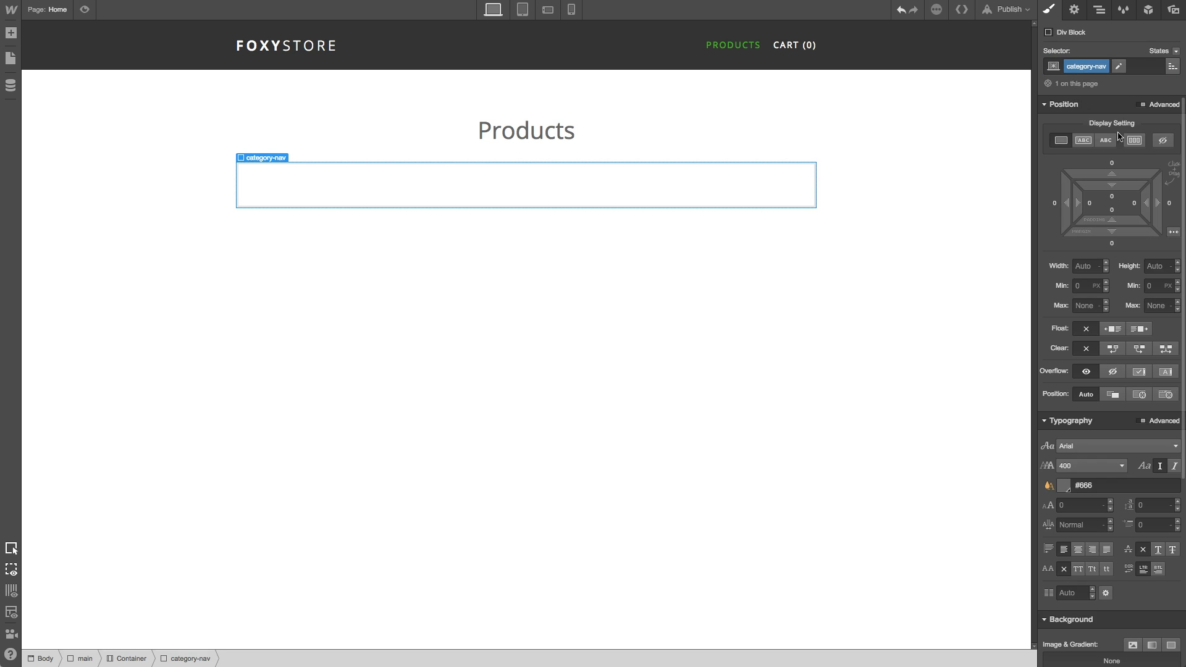
pyautogui.click(1112, 244)
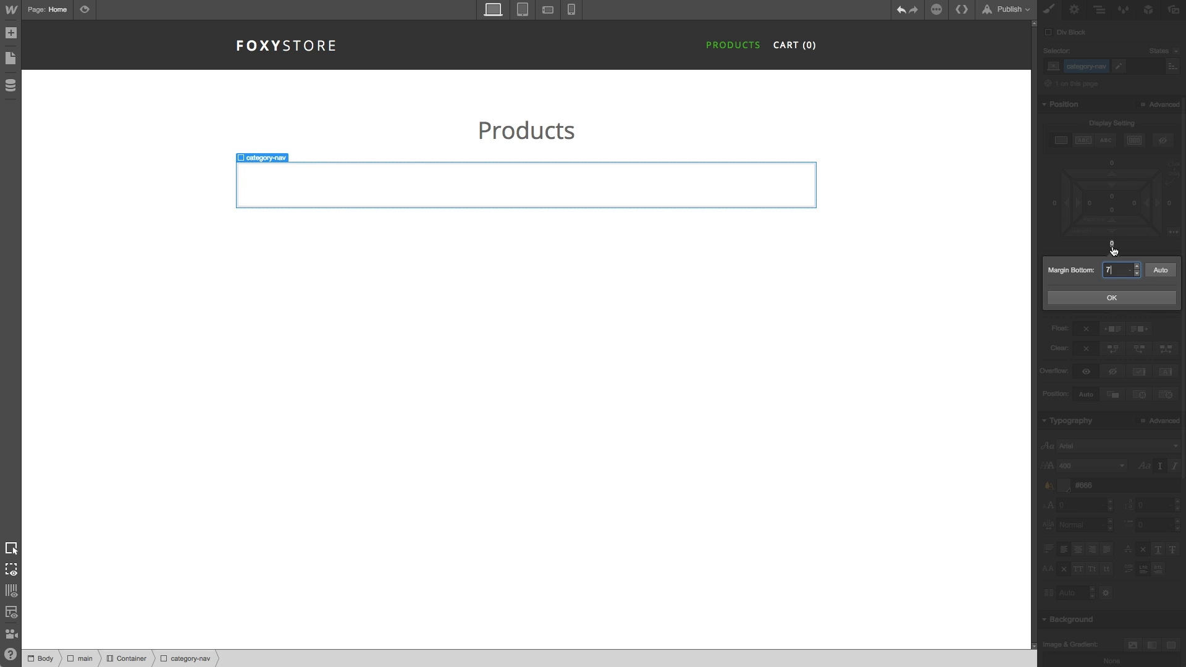
pyautogui.press('Return')
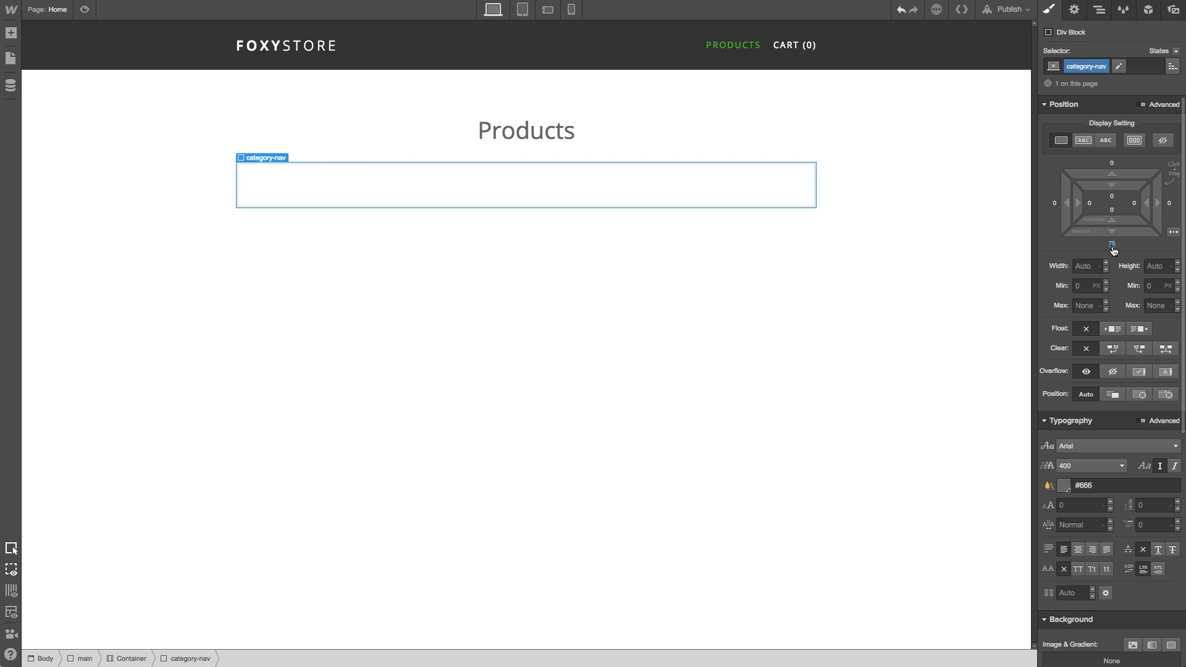
pyautogui.click(19, 34)
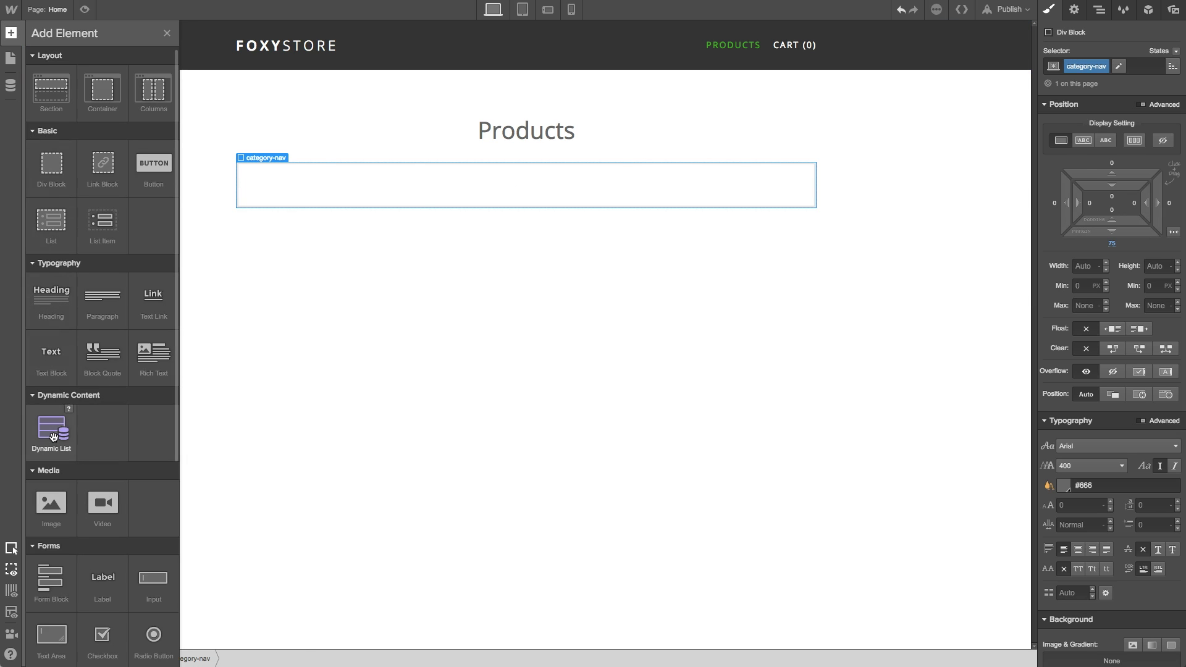
# - Bind a dynamic list in category-nav to Categories and start naming its item class category-nav-item
pyautogui.click(53, 437)
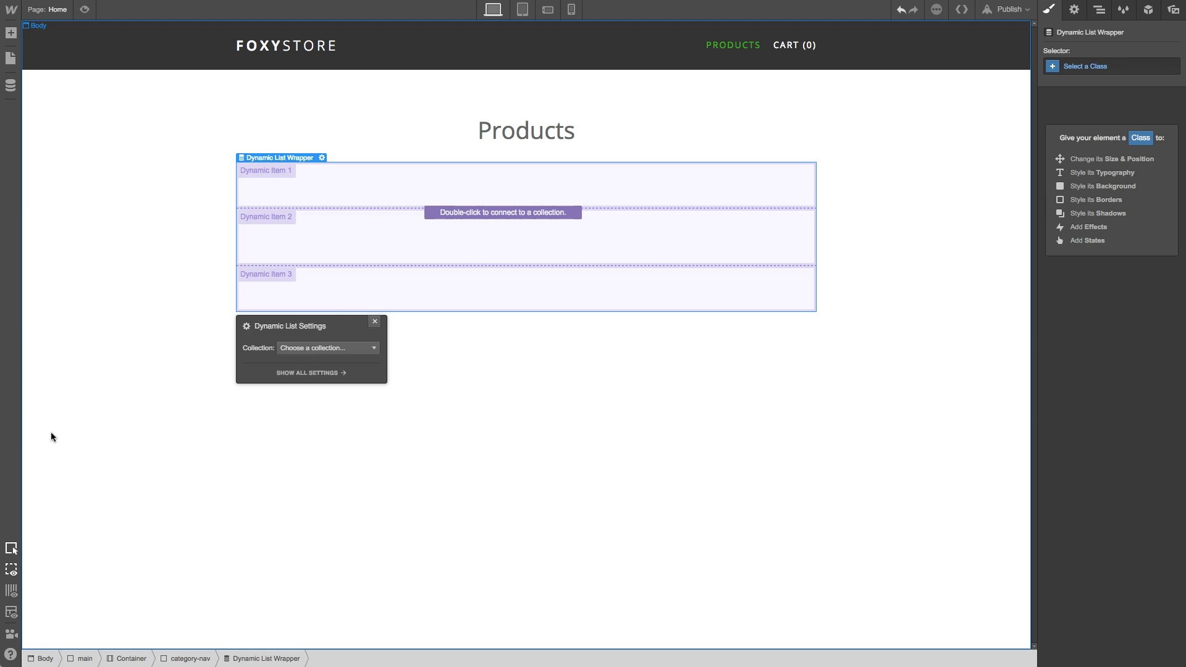
pyautogui.click(331, 349)
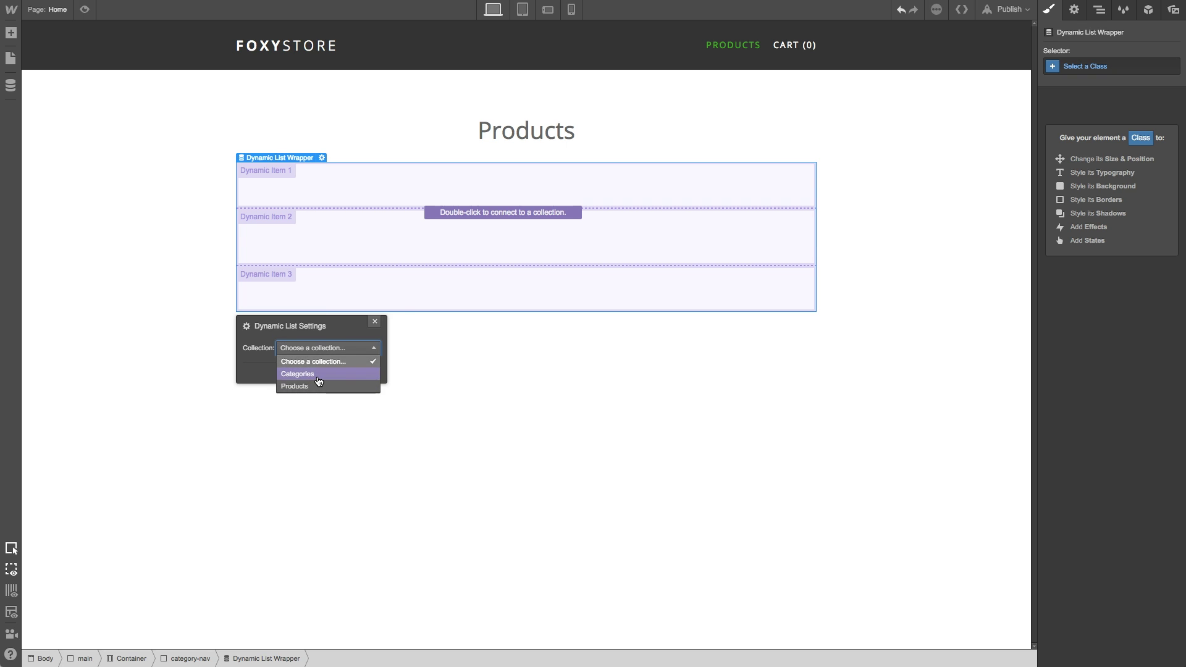
pyautogui.click(318, 375)
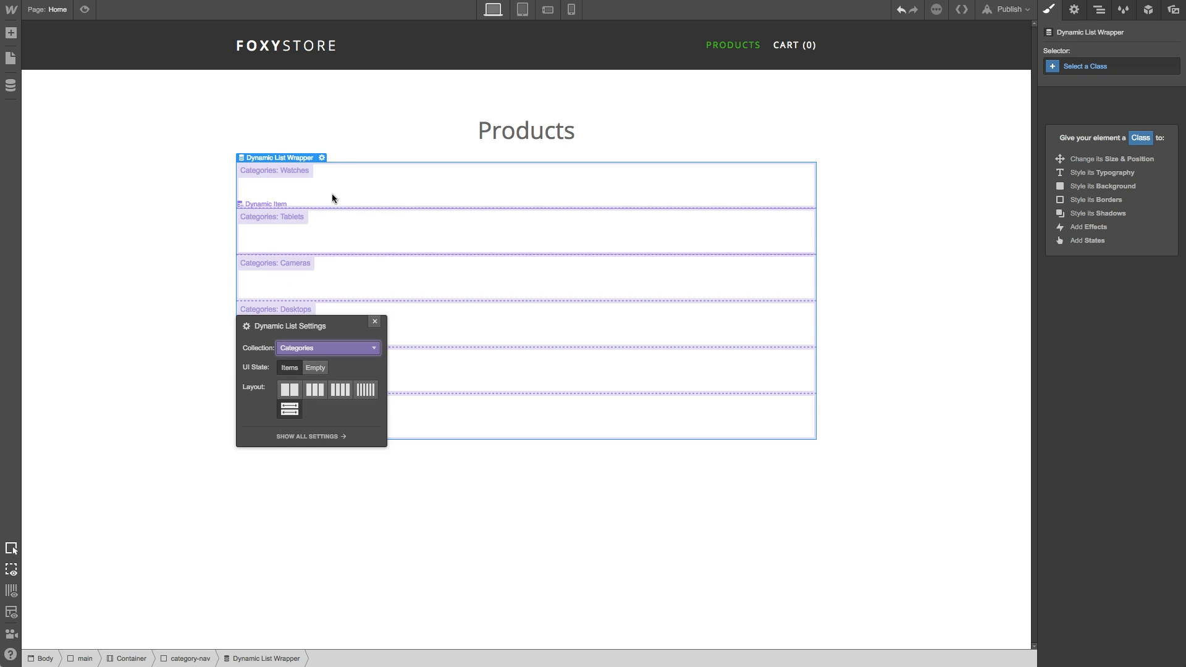
pyautogui.click(347, 179)
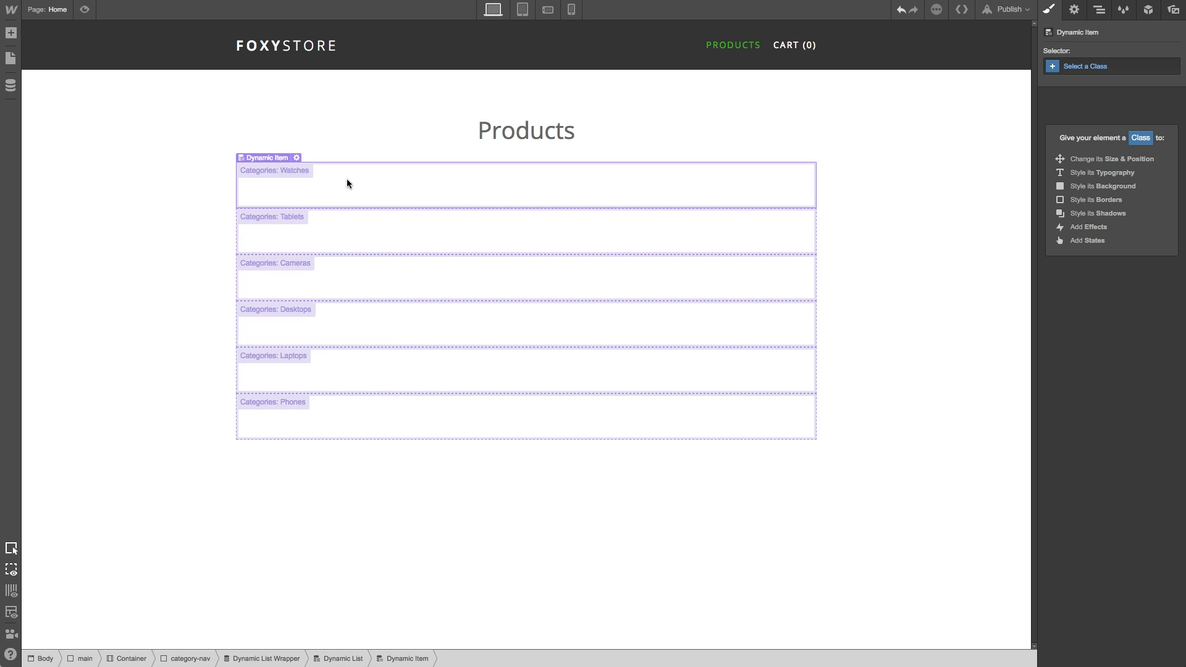
pyautogui.click(1104, 72)
pyautogui.write('catego')
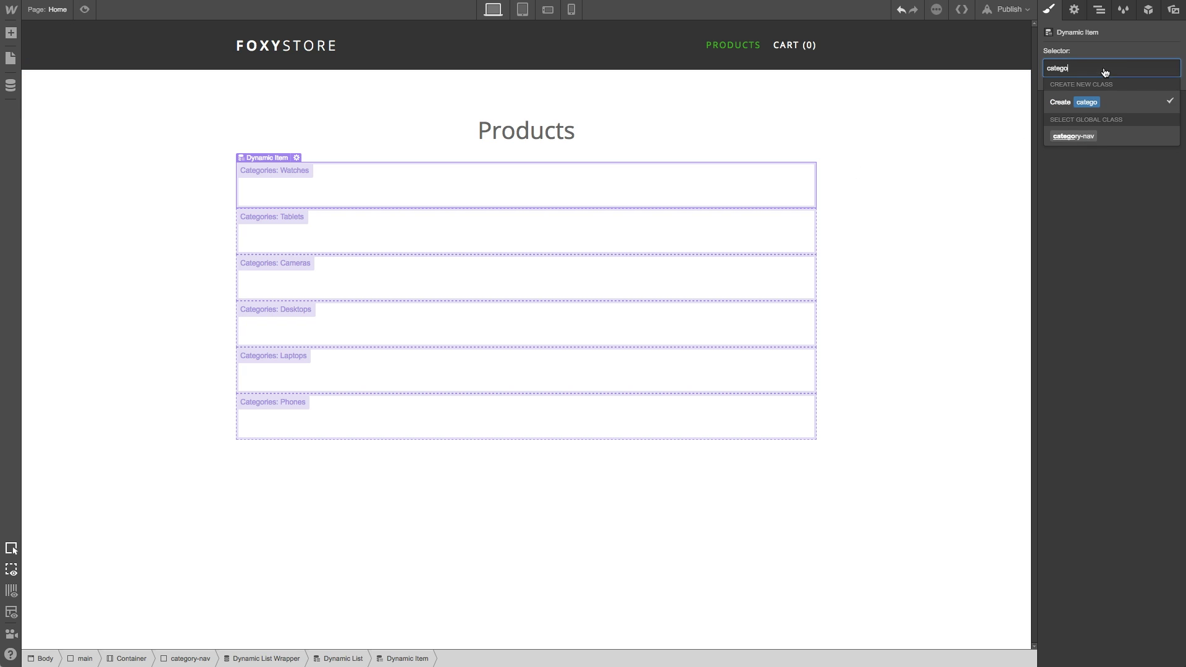
pyautogui.write('ry-nav-item')
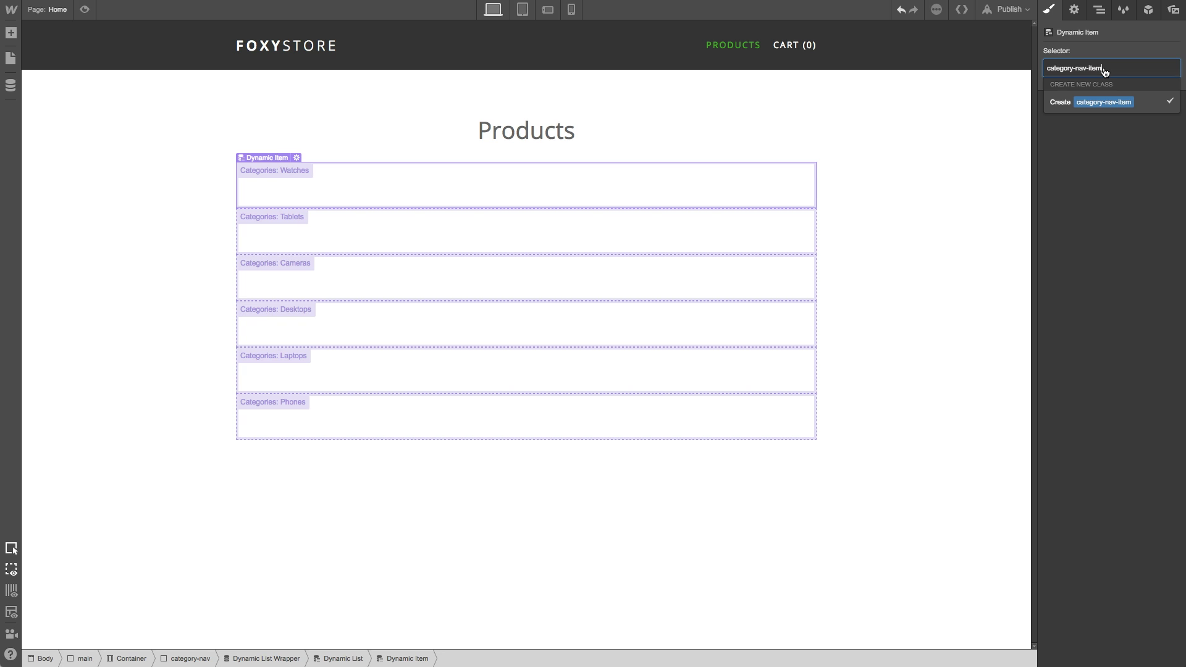
# - Apply category-nav-item to the items as inline-block with 15 px left and right margins
pyautogui.press('Return')
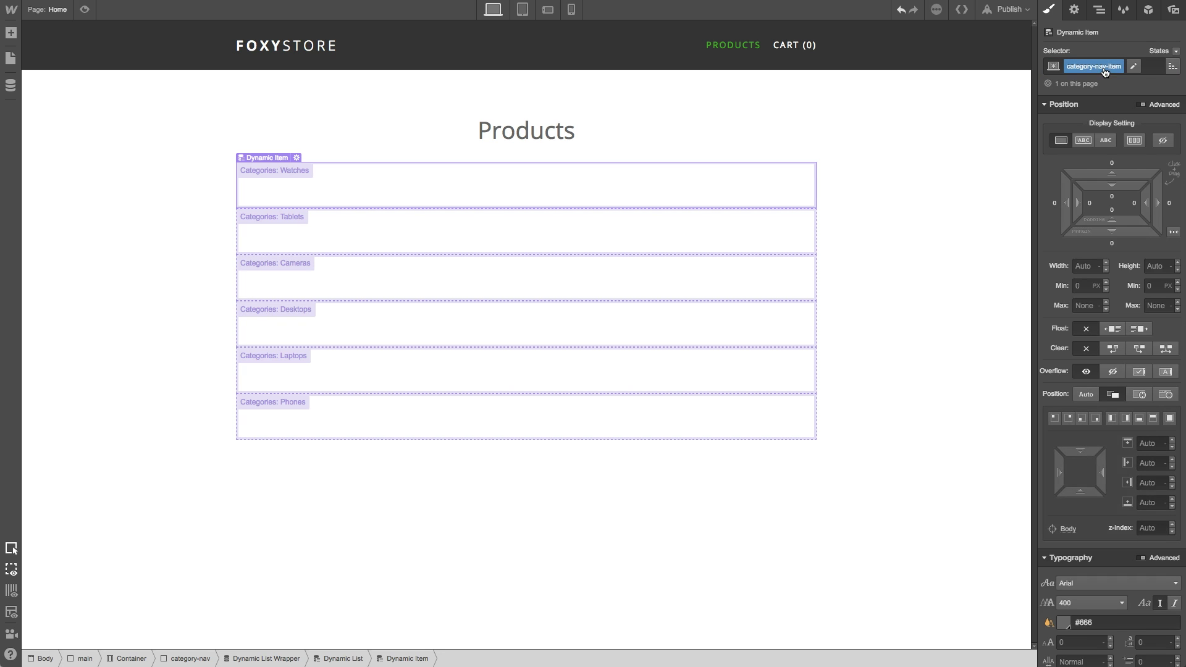
pyautogui.click(1083, 140)
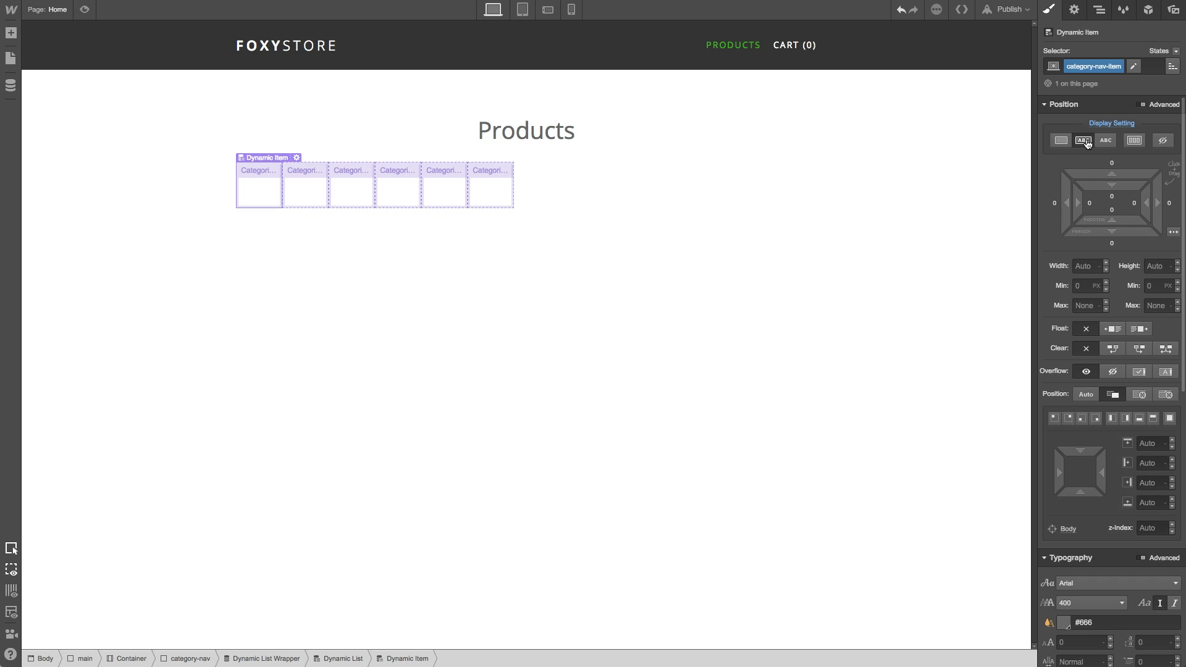
pyautogui.click(1055, 203)
pyautogui.write('1')
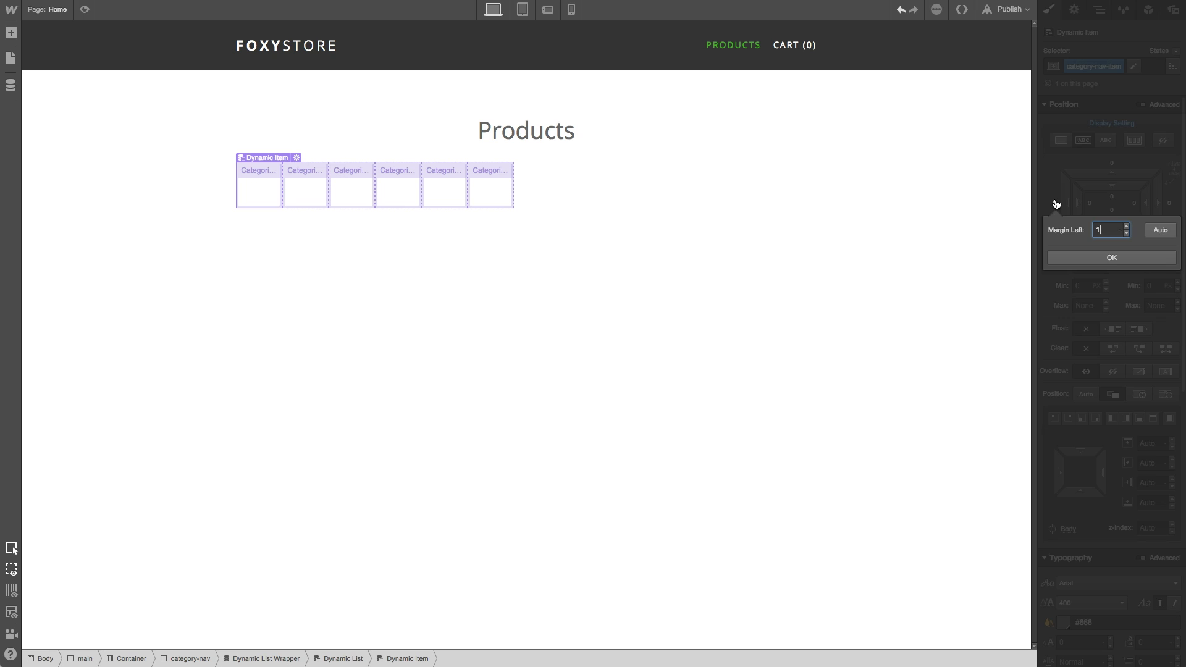
pyautogui.write('5')
pyautogui.press('Return')
pyautogui.click(1170, 203)
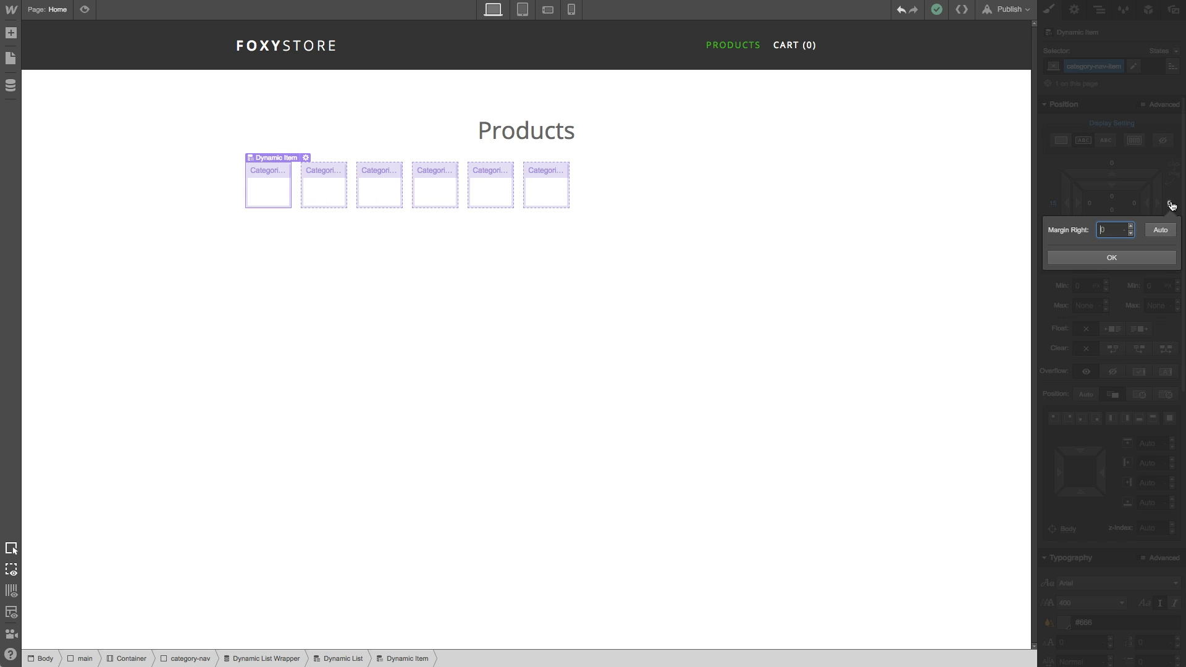
pyautogui.press('Return')
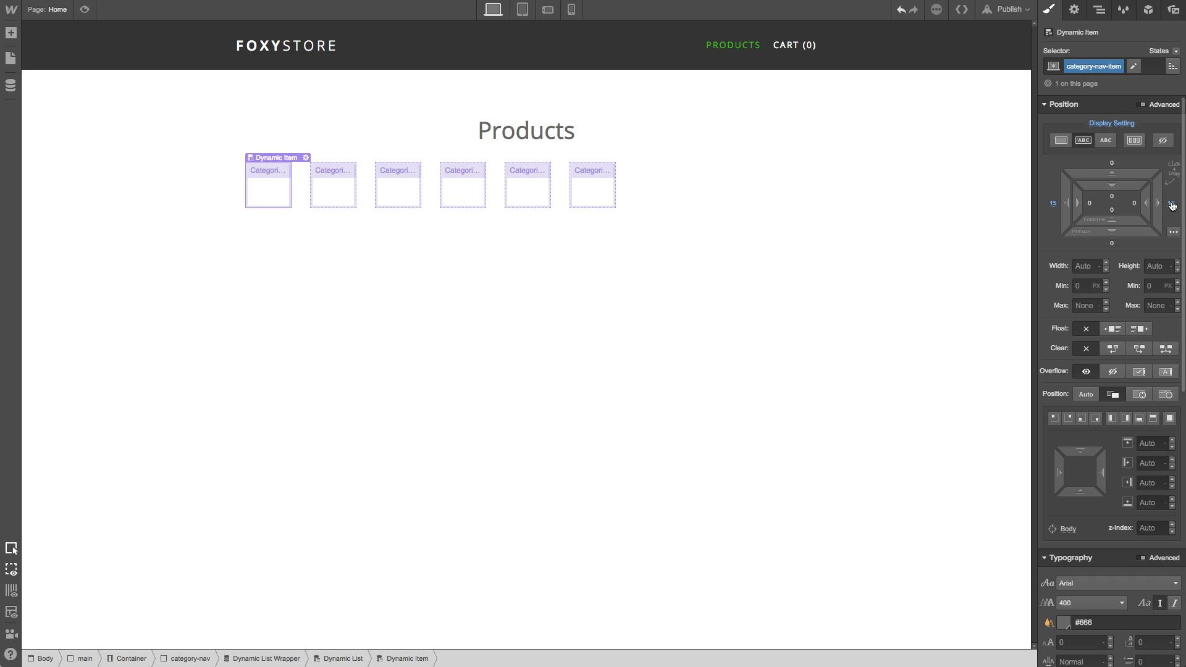
# - Set category-nav's text alignment to center so the items are centred
pyautogui.click(1099, 10)
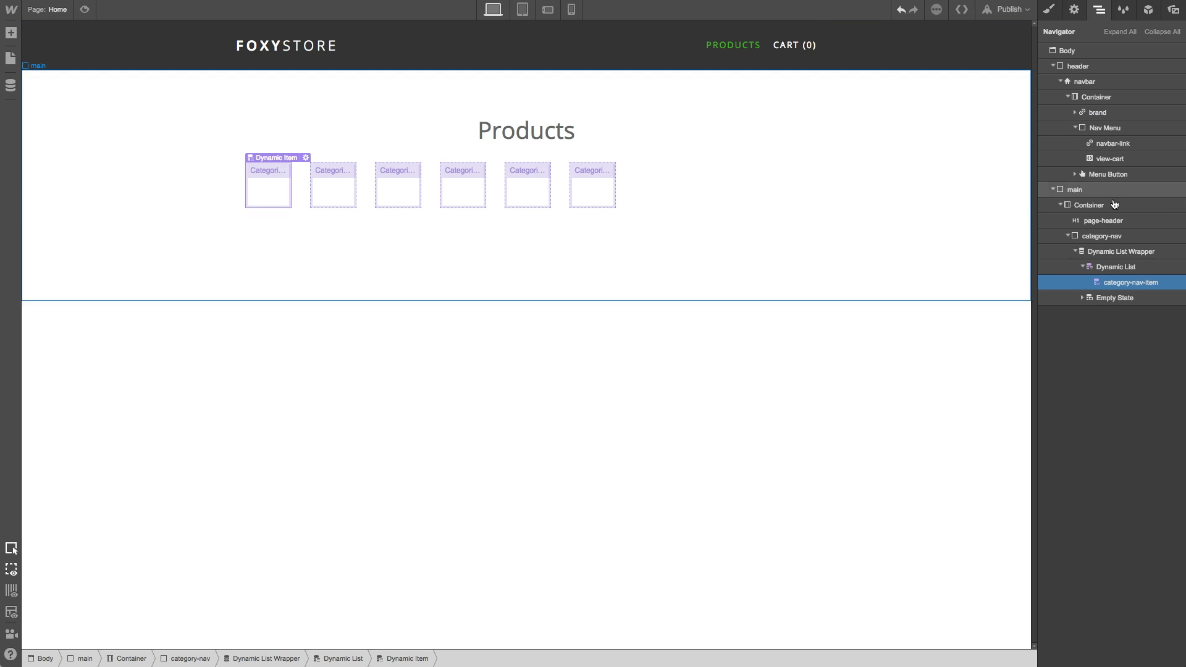
pyautogui.click(1102, 236)
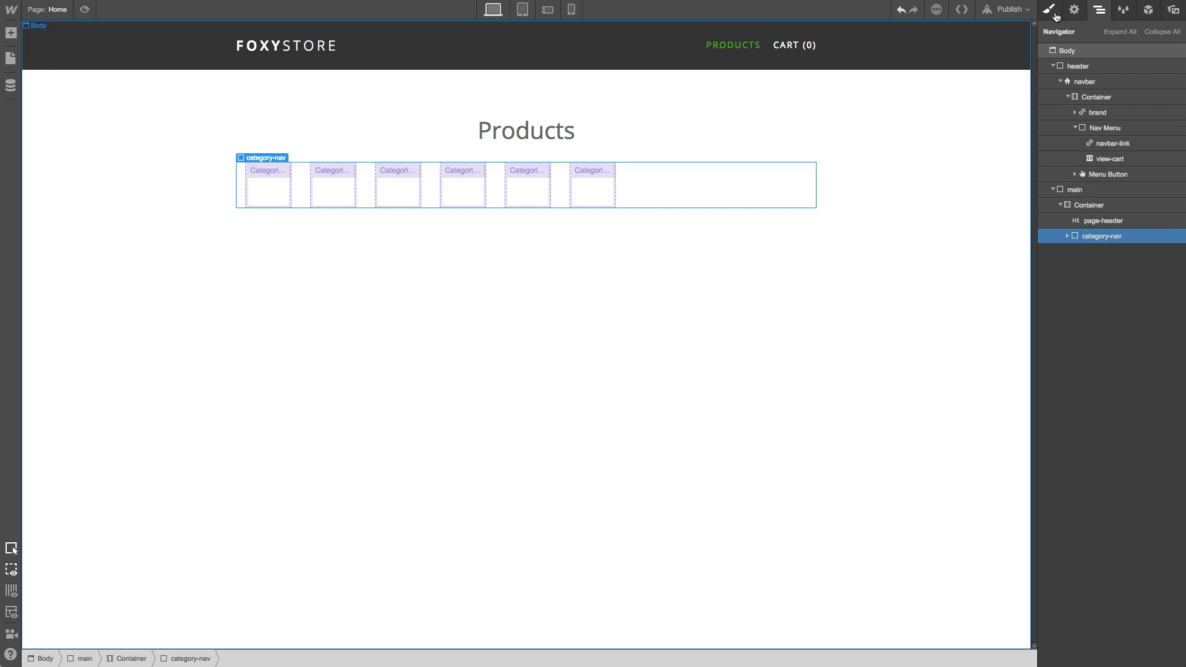
pyautogui.click(1051, 10)
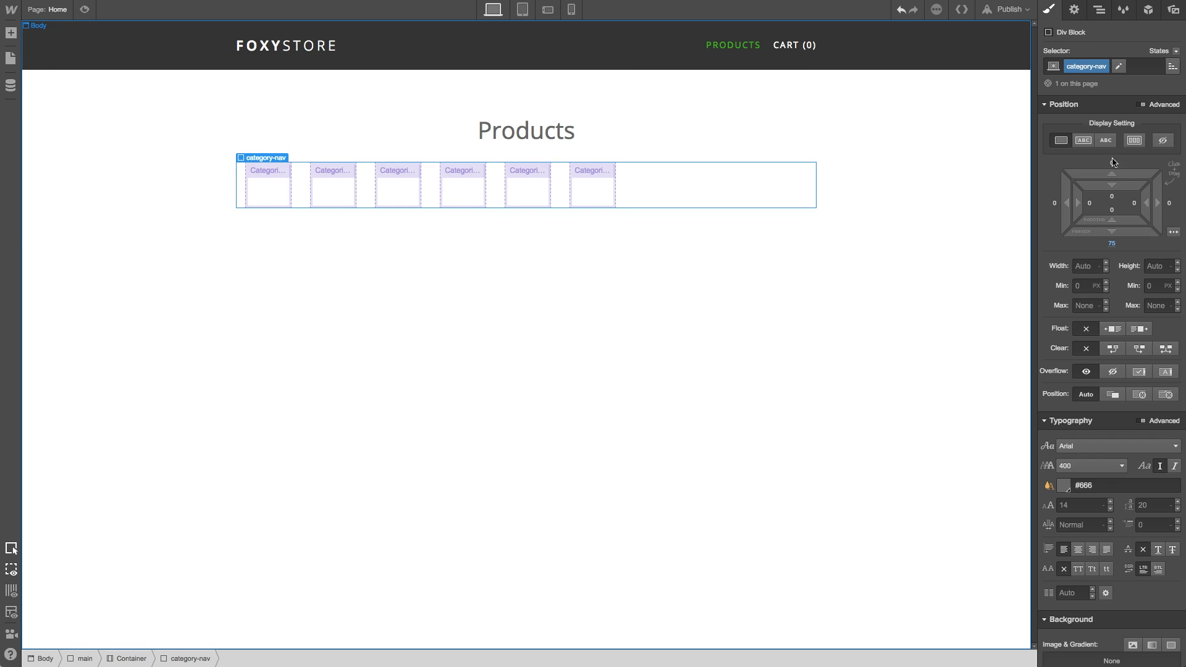
pyautogui.click(1078, 550)
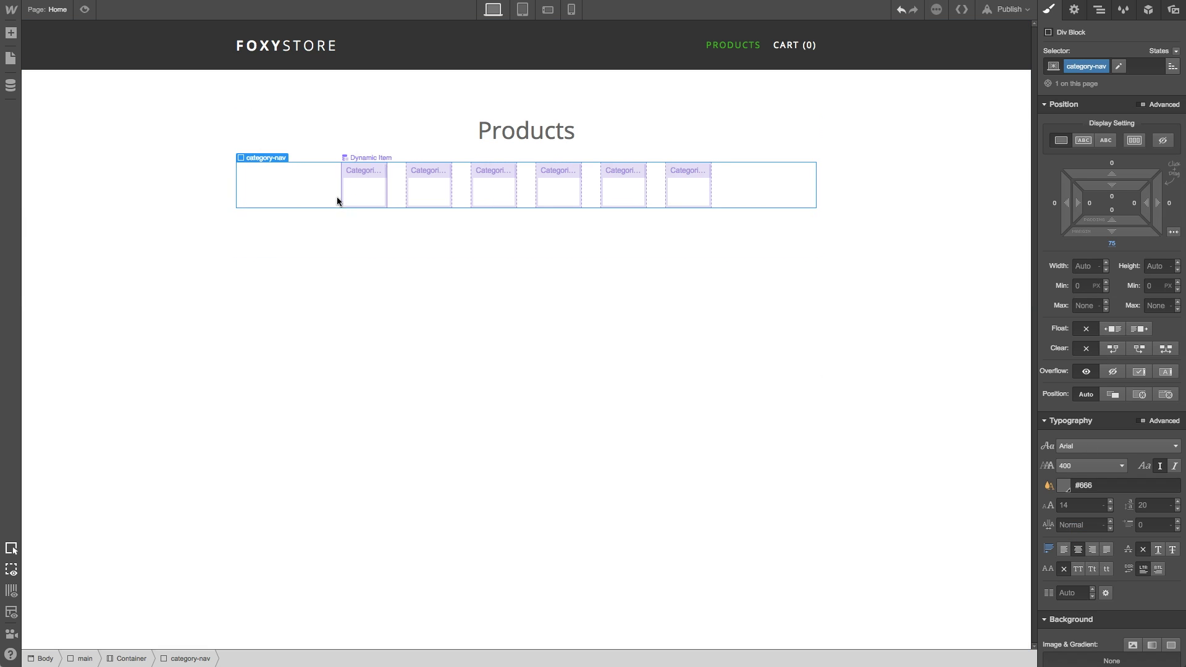
pyautogui.click(378, 186)
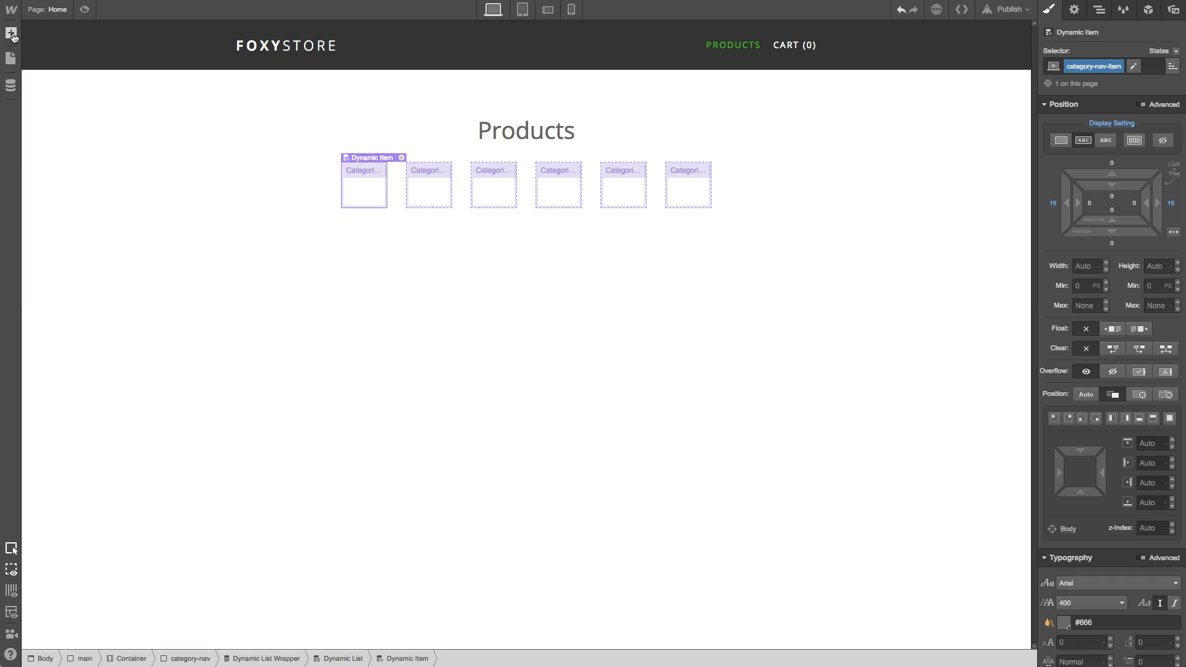
# - Add a text link in each category item showing its Name and linking to its Current Category page
pyautogui.click(12, 36)
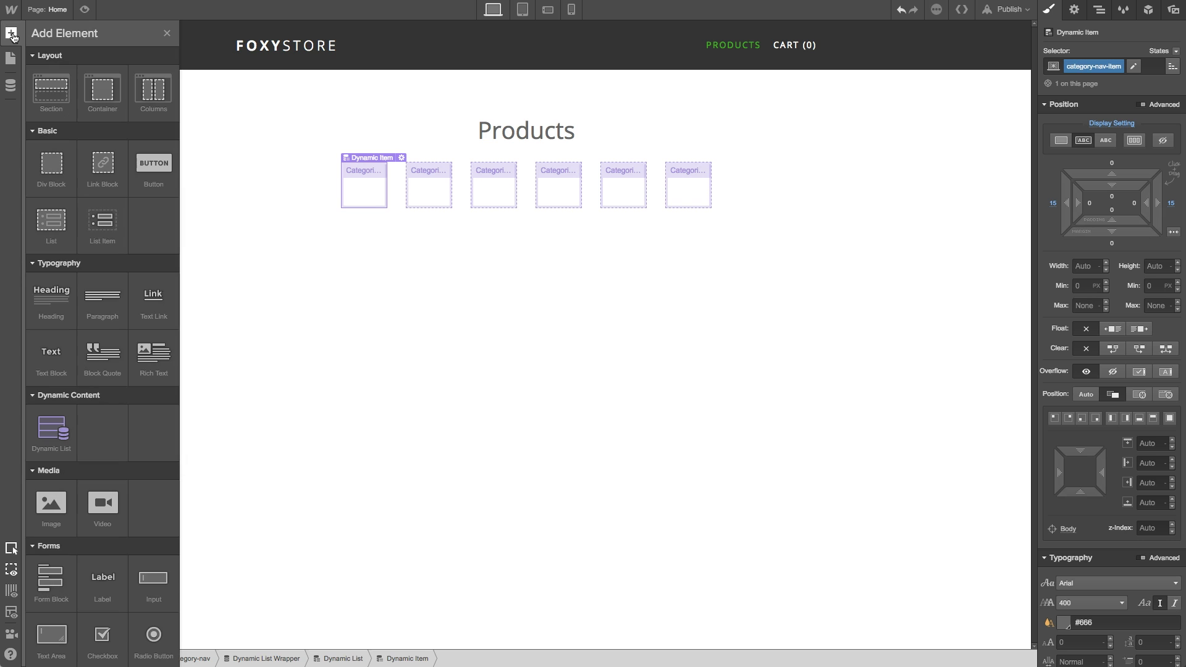
pyautogui.click(159, 309)
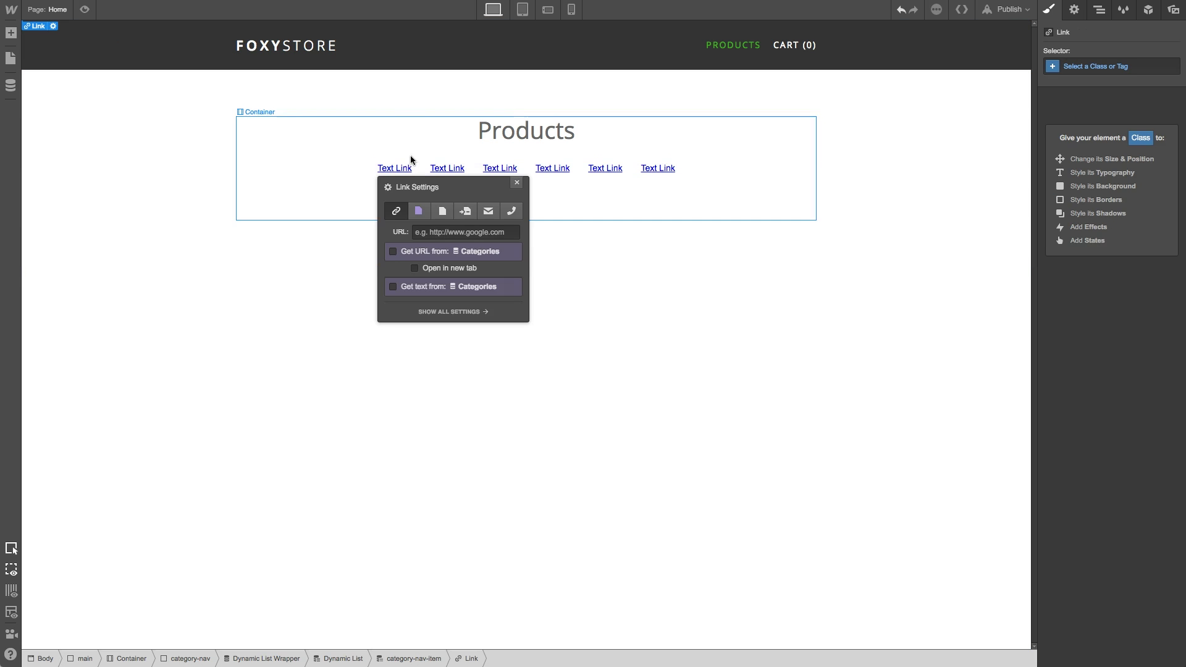
pyautogui.click(393, 251)
pyautogui.click(393, 285)
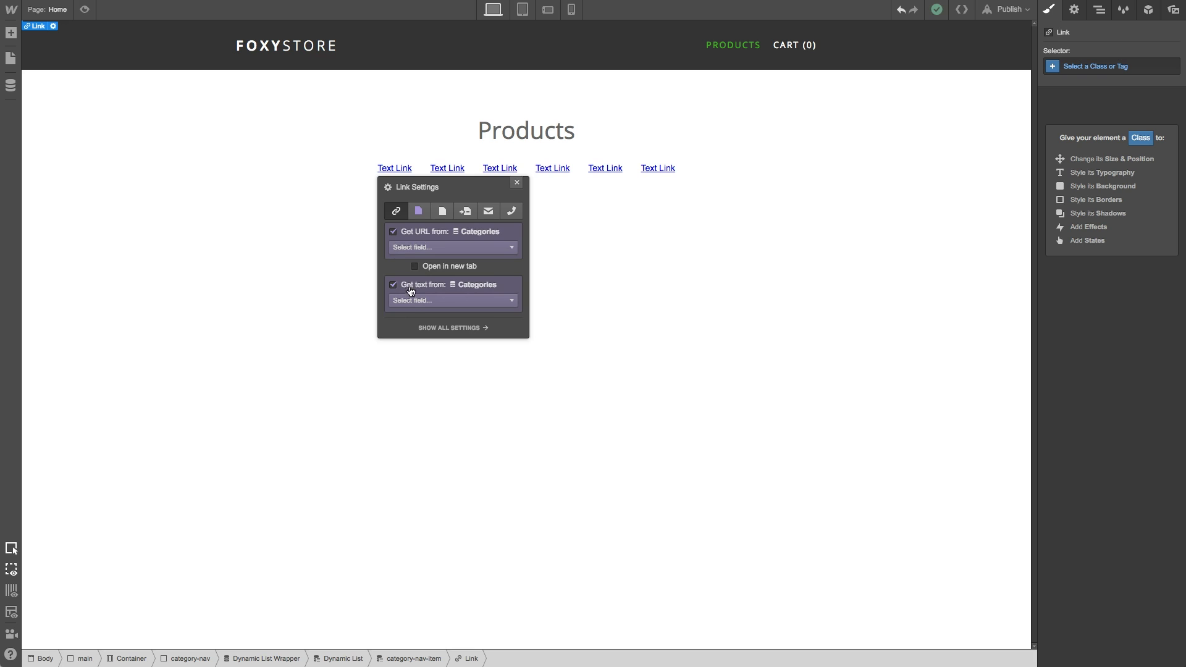
pyautogui.click(412, 301)
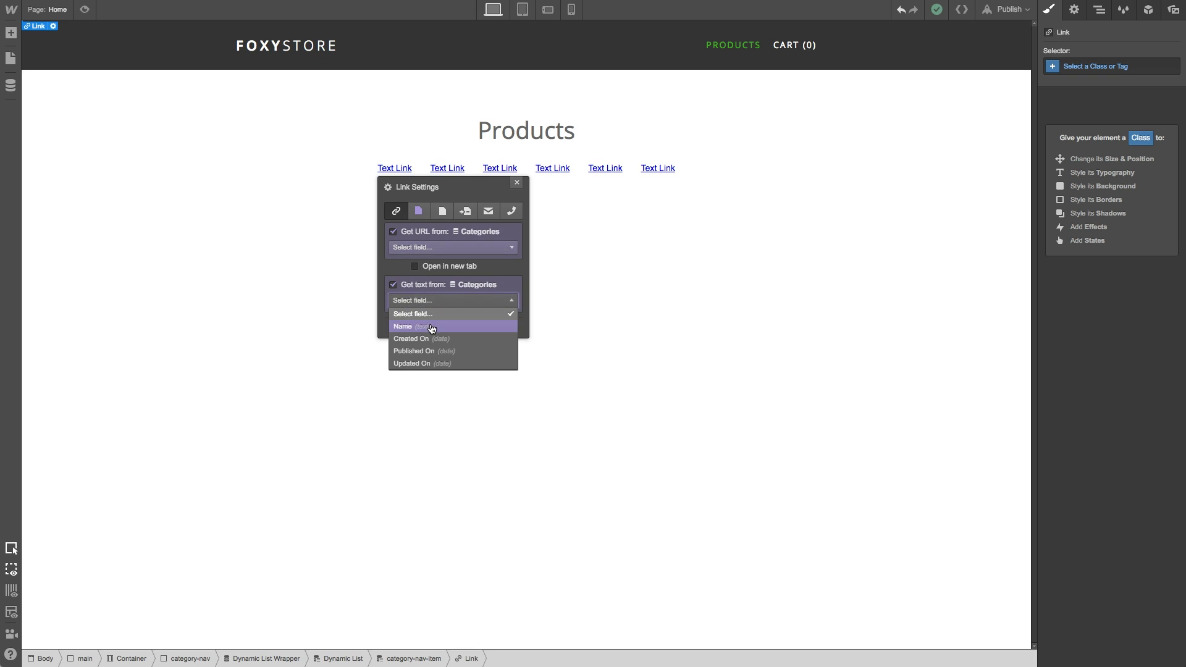
pyautogui.click(431, 327)
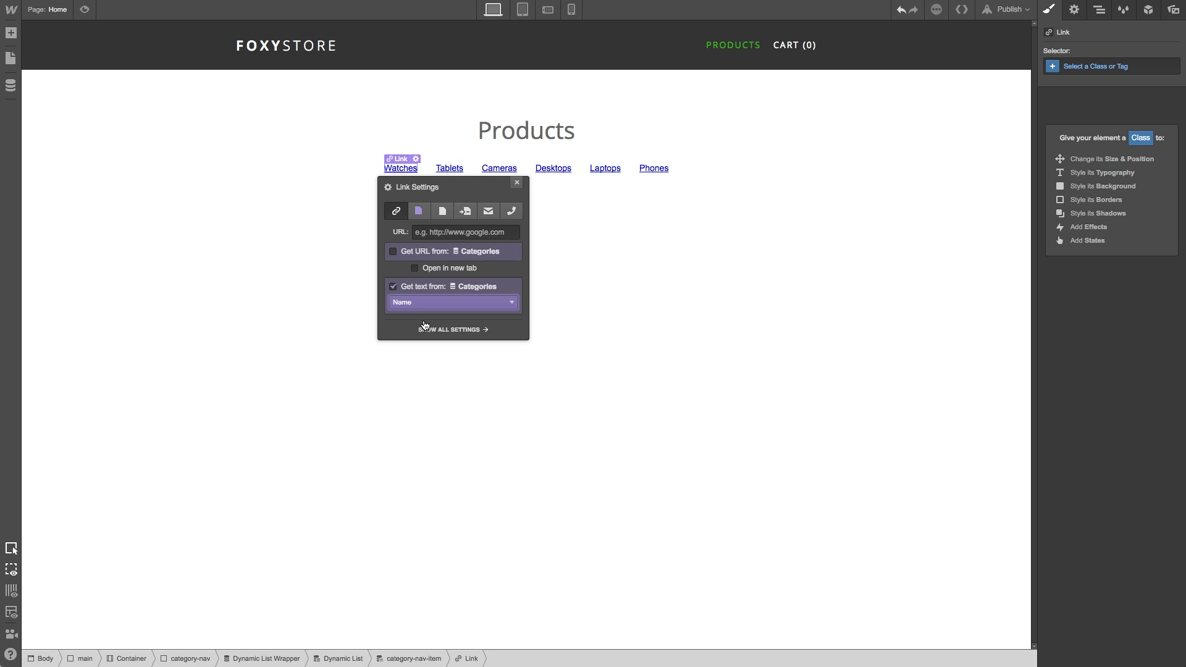
pyautogui.click(418, 211)
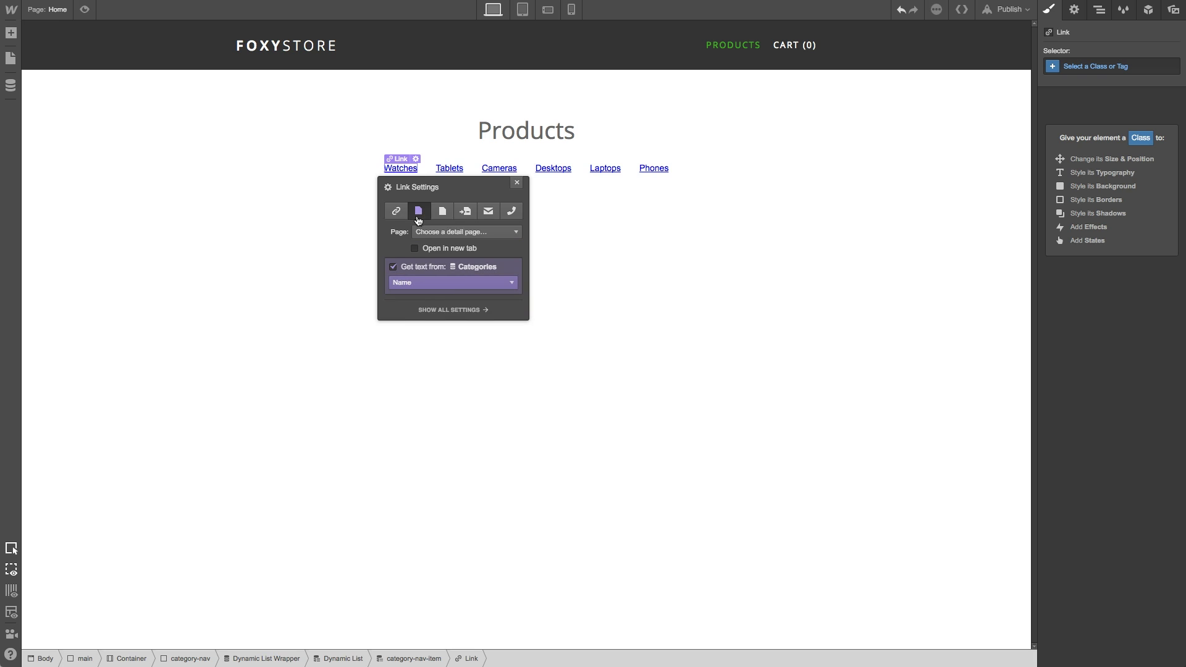
pyautogui.click(449, 233)
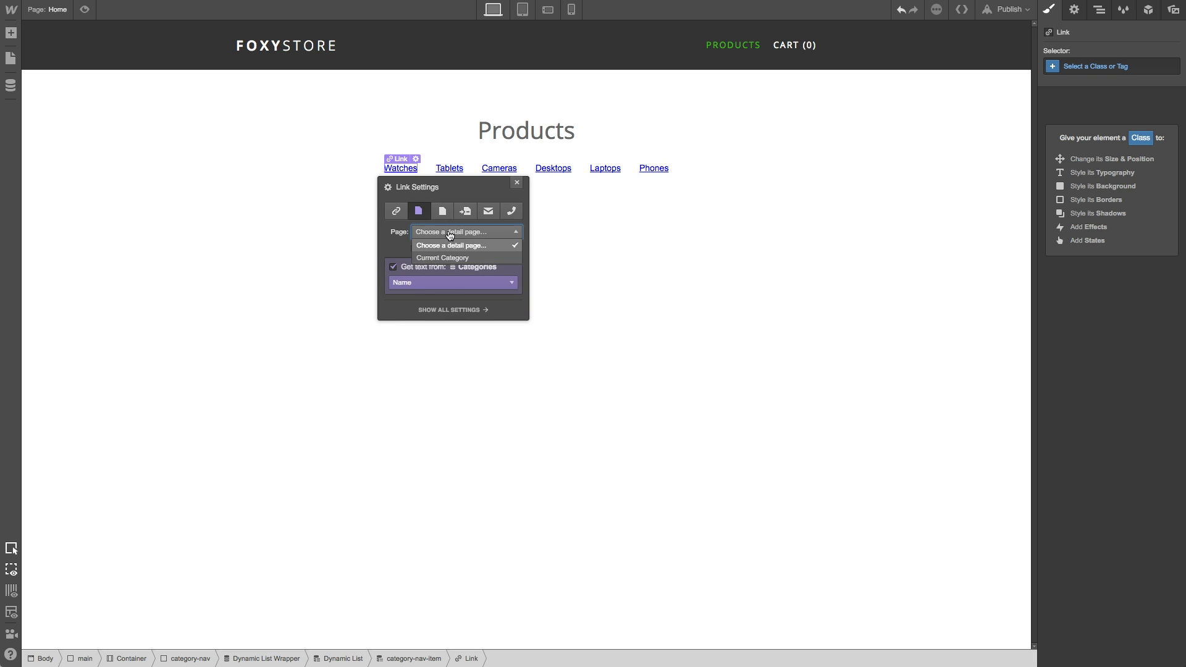
pyautogui.click(449, 258)
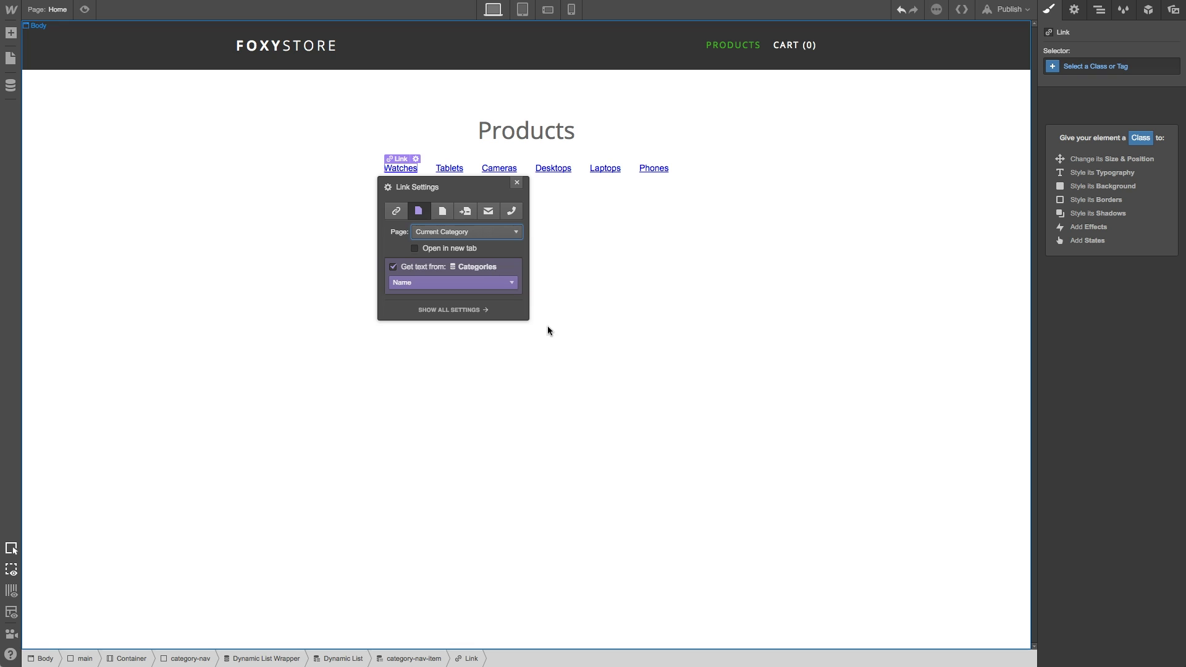
# - Style the links with class category-nav-link: Open Sans, 16 px, uppercase, plus a custom hover colour
pyautogui.click(1112, 66)
pyautogui.write('category-nav-link')
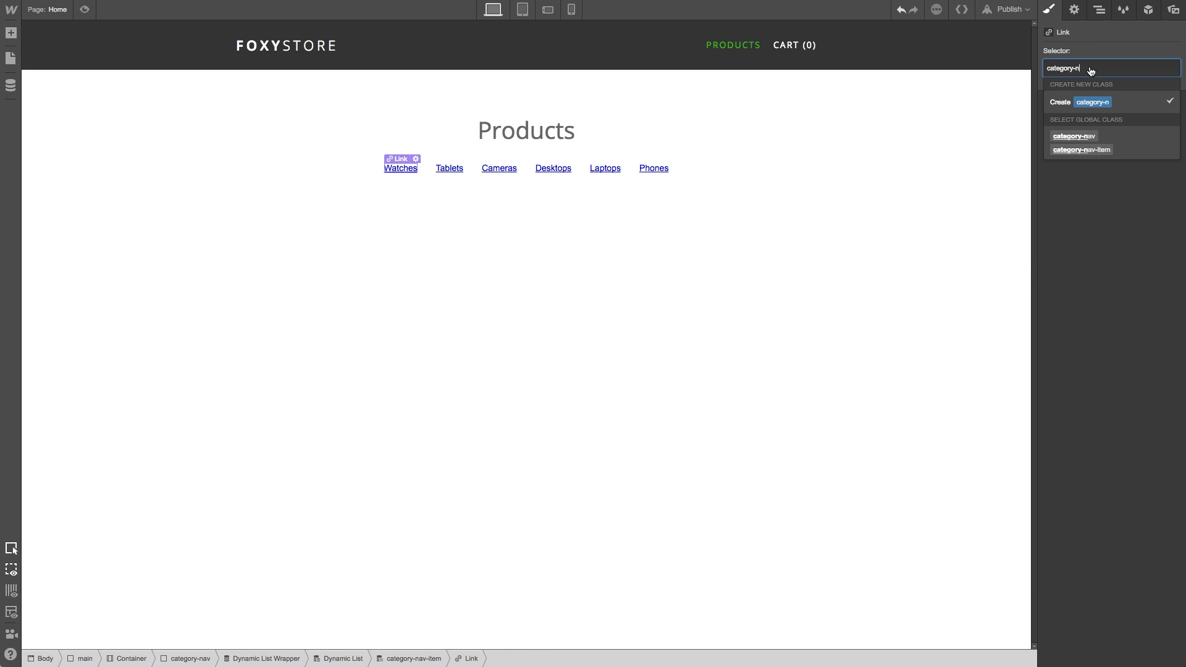
pyautogui.press('Return')
pyautogui.click(1118, 446)
pyautogui.click(1085, 468)
pyautogui.click(1064, 486)
pyautogui.click(1063, 485)
pyautogui.click(1077, 505)
pyautogui.write('16')
pyautogui.click(1078, 569)
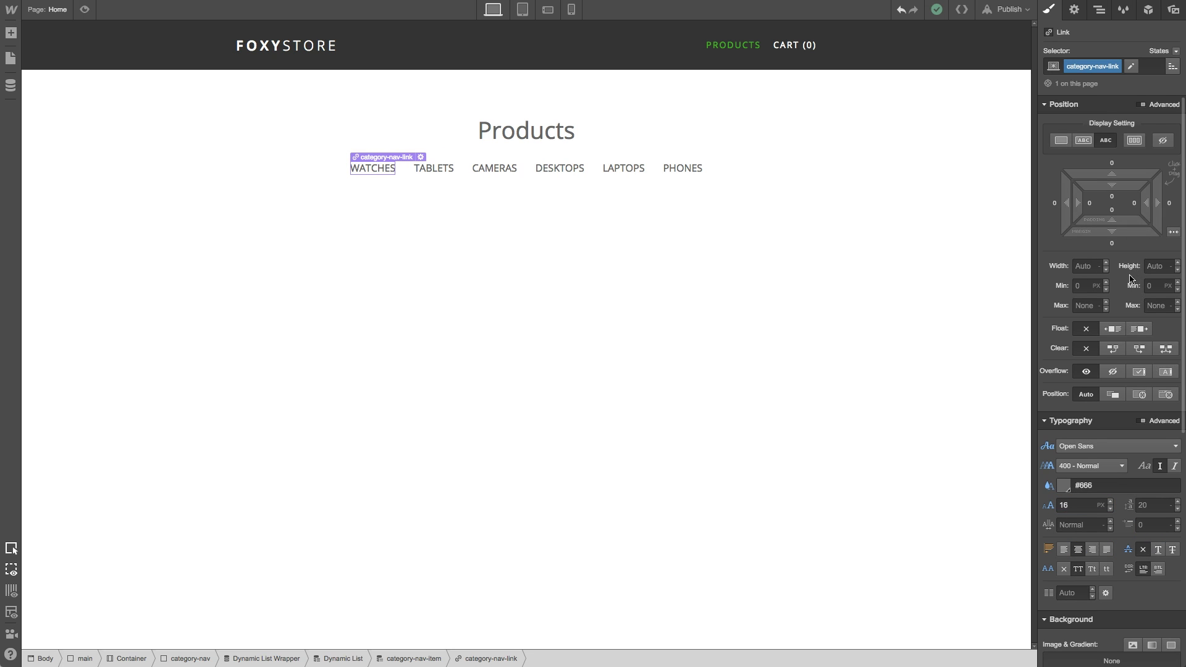
pyautogui.click(1175, 51)
pyautogui.click(1156, 77)
pyautogui.scroll(-2, 1112, 371)
pyautogui.click(1124, 393)
pyautogui.write('#33')
# - Save the whole category navigation row as the Category Navigation symbol
pyautogui.click(554, 351)
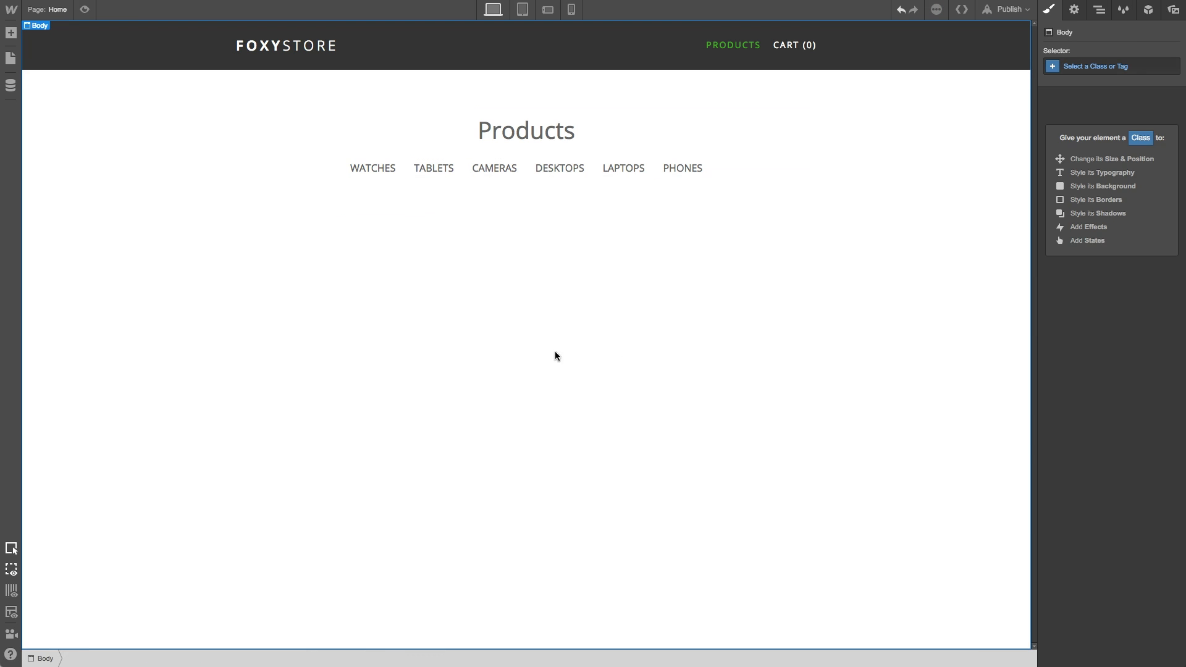
pyautogui.click(321, 169)
pyautogui.click(1147, 9)
pyautogui.press('Return')
pyautogui.click(489, 209)
# - Insert a dynamic list into the container, bound to the Products collection in a three-column grid
pyautogui.press('s')
pyautogui.click(491, 197)
pyautogui.click(10, 33)
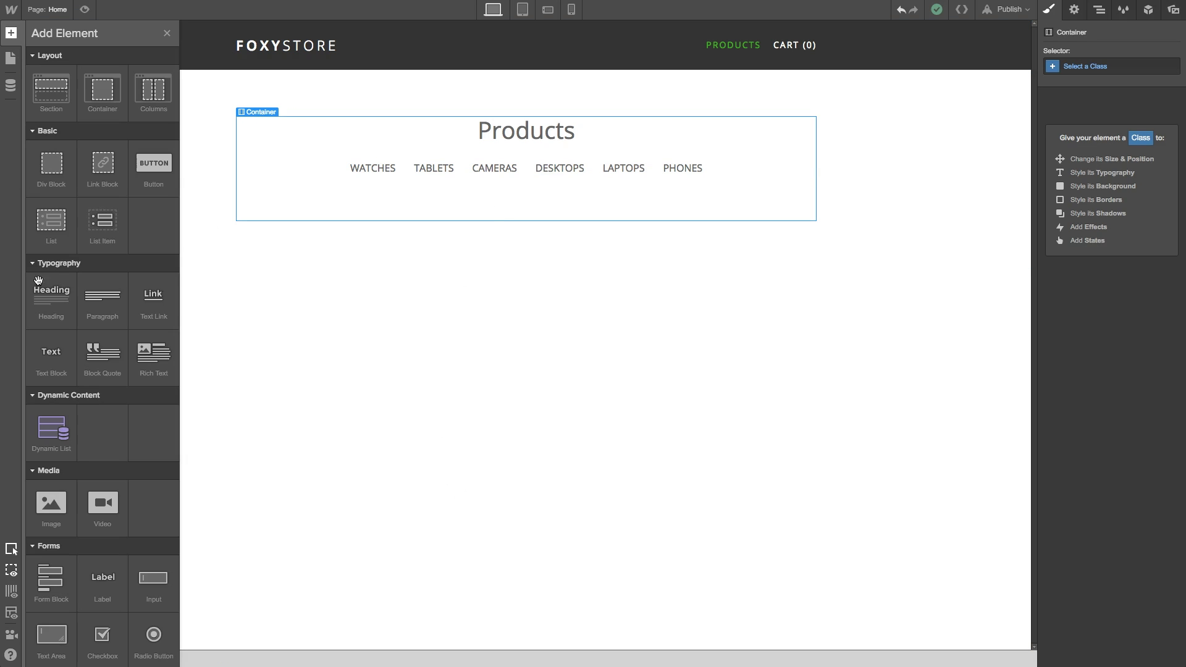
pyautogui.click(57, 442)
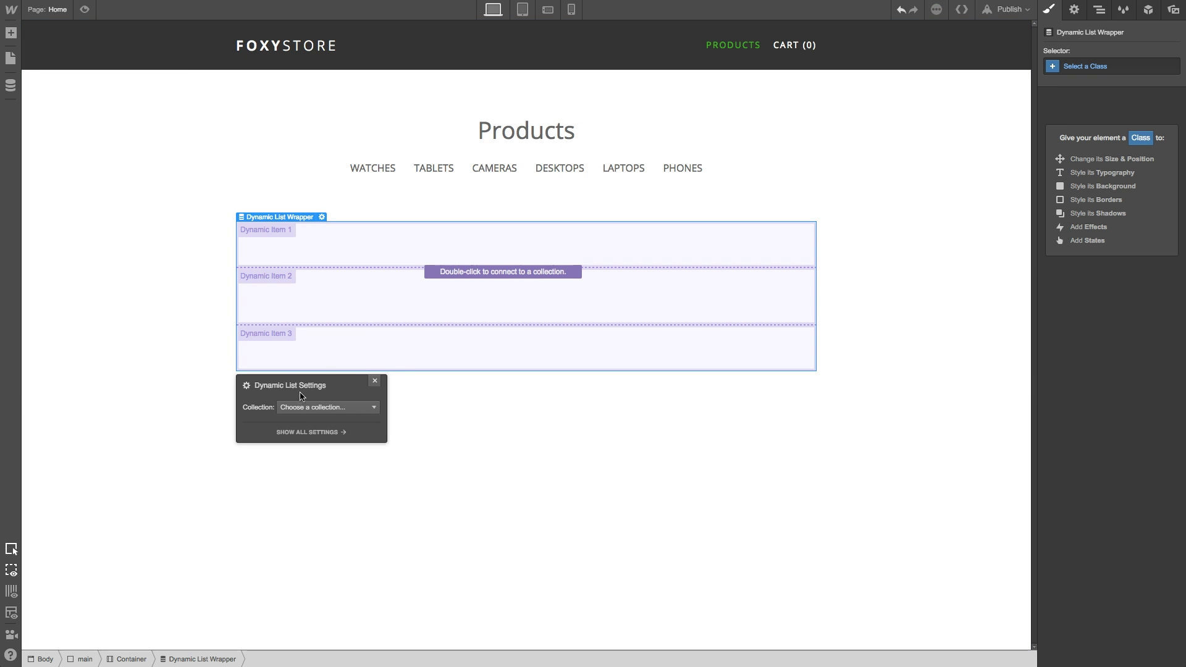
pyautogui.click(312, 407)
pyautogui.click(296, 445)
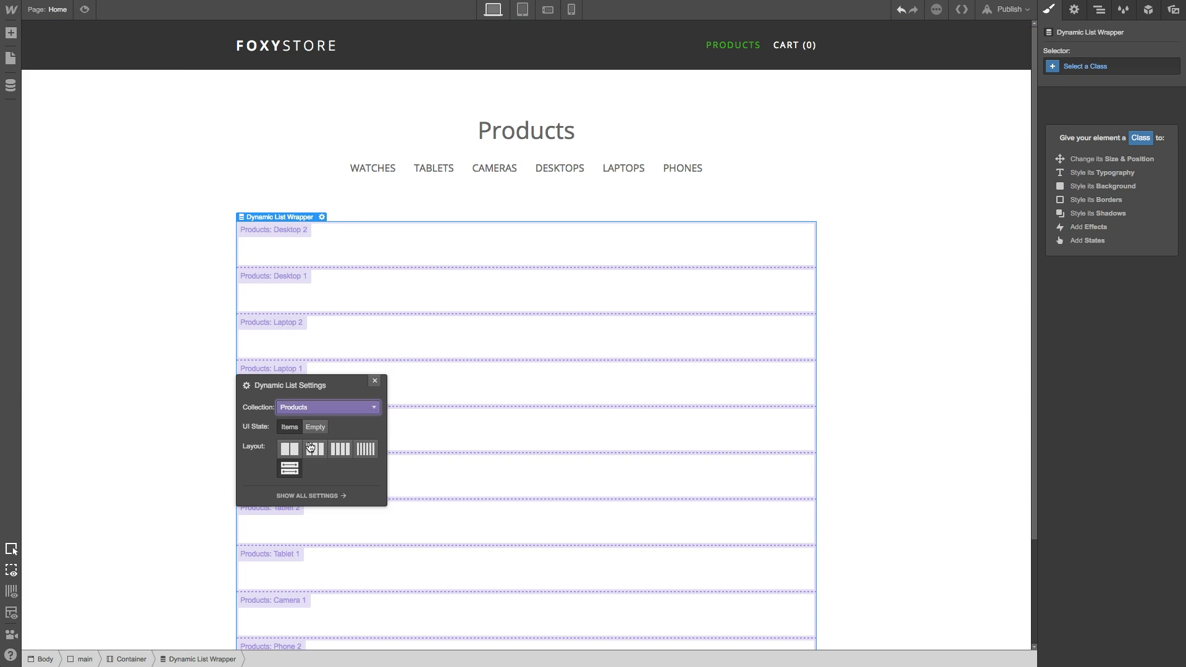
pyautogui.click(314, 449)
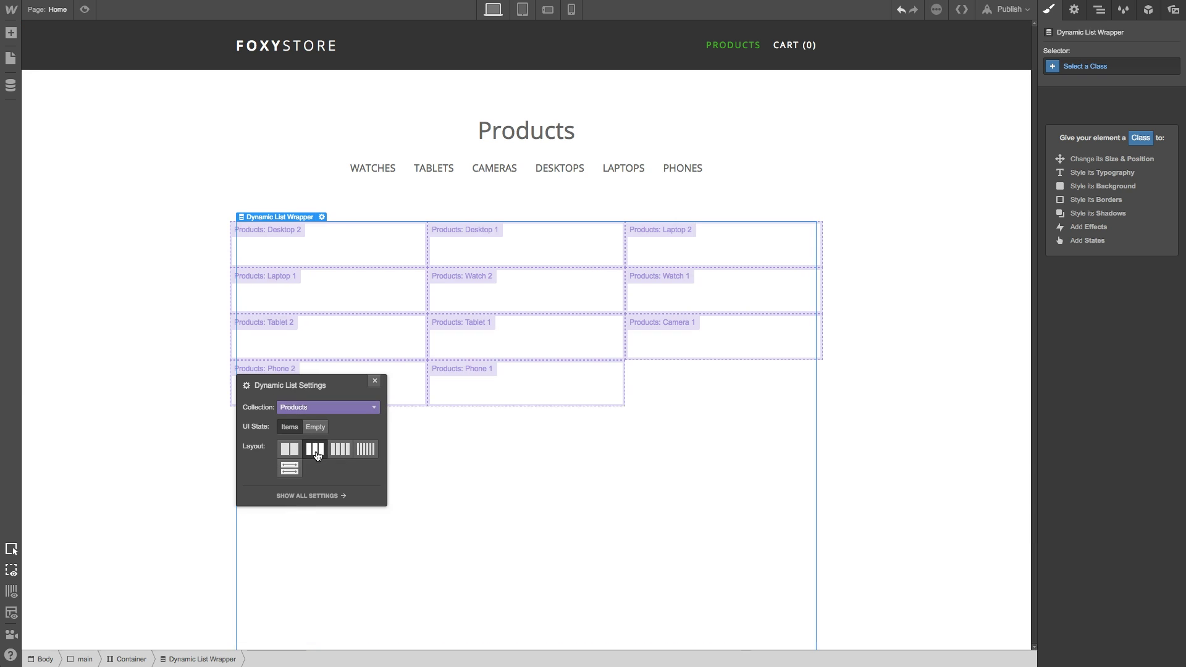
pyautogui.click(321, 247)
# - Add a link block in each product item that opens its Current Product page, classed product
pyautogui.click(11, 32)
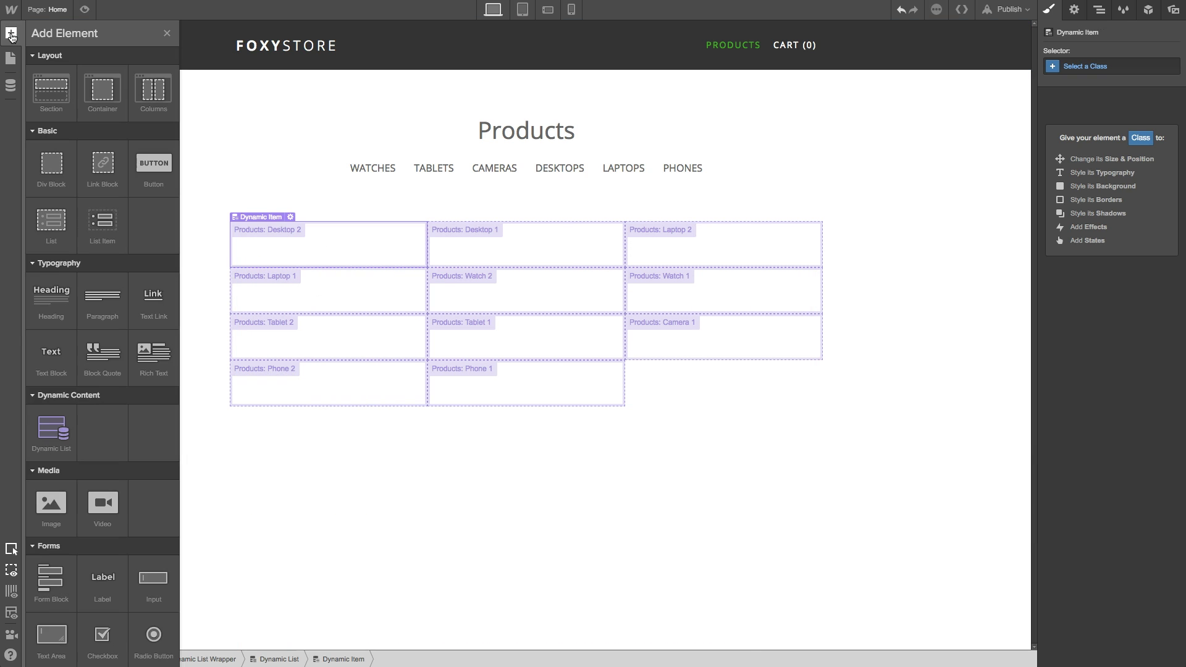
pyautogui.click(99, 181)
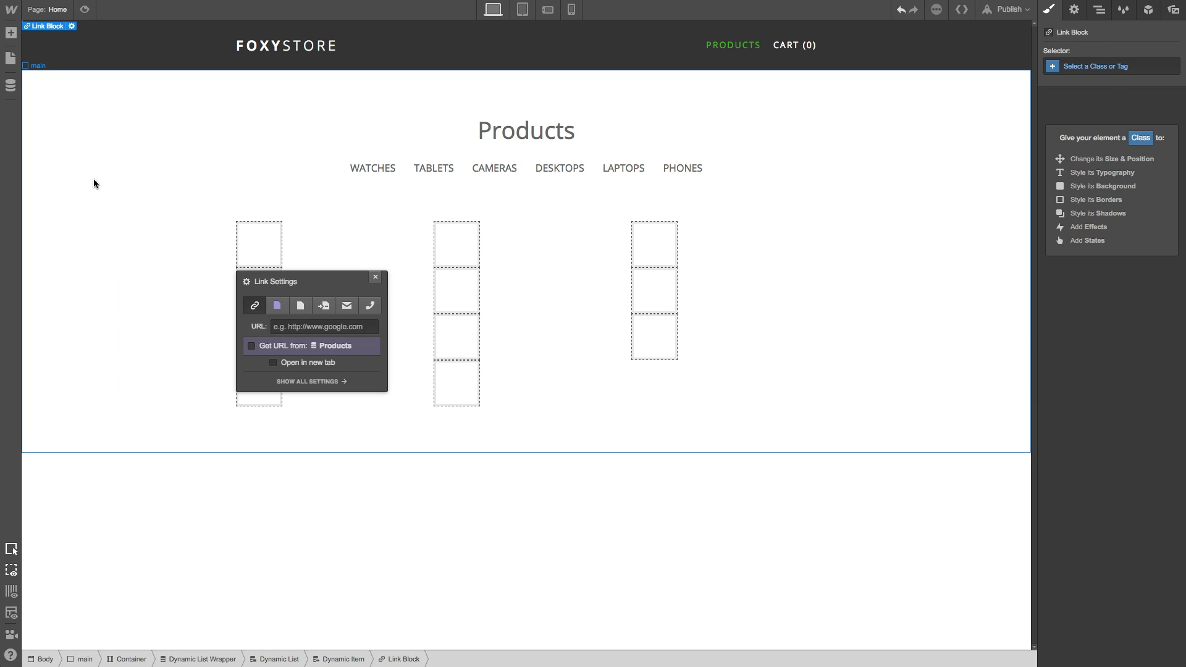
pyautogui.click(276, 307)
pyautogui.click(315, 326)
pyautogui.click(316, 355)
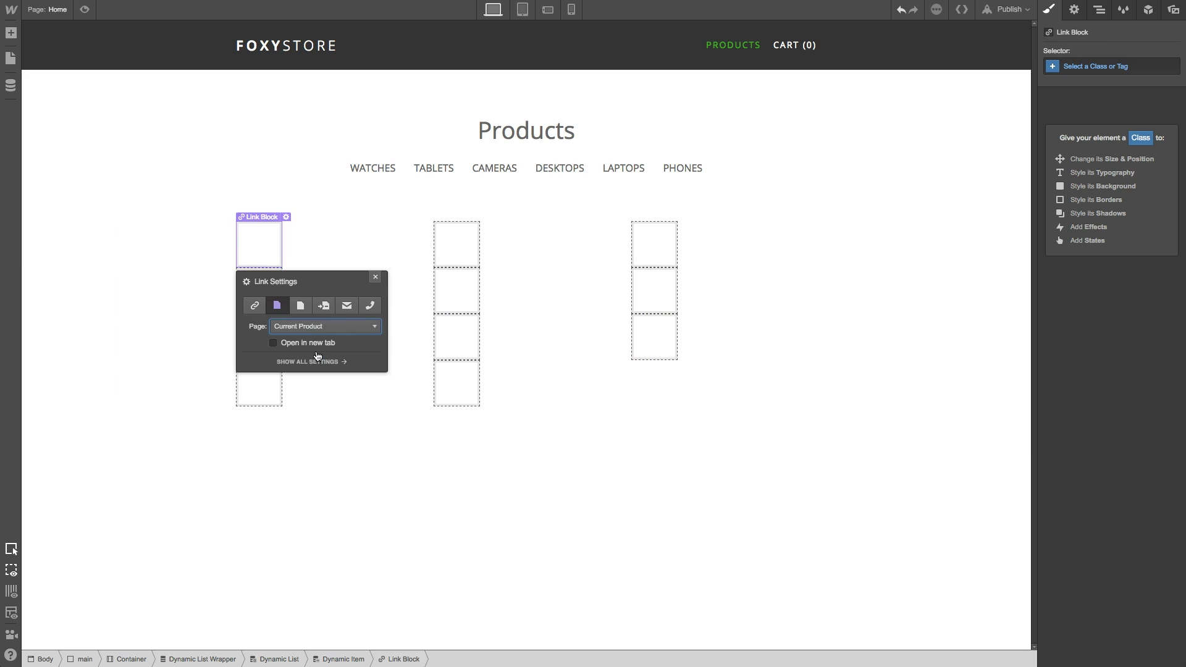
pyautogui.click(1092, 69)
pyautogui.write('pro')
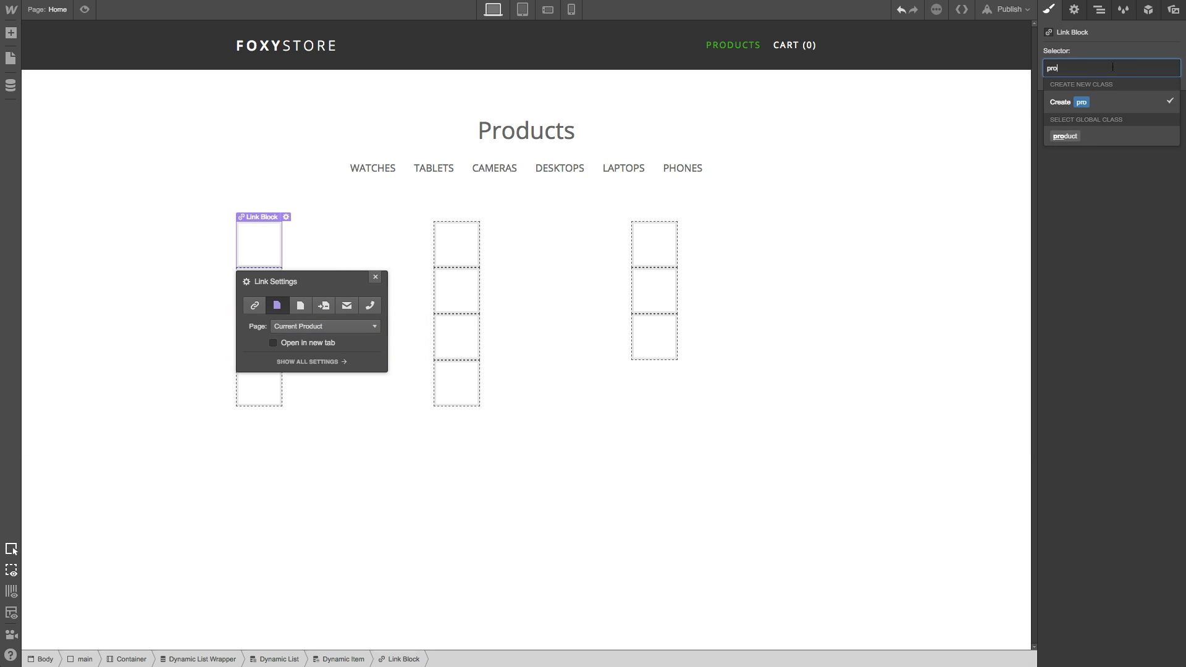
pyautogui.write('duct')
pyautogui.press('Return')
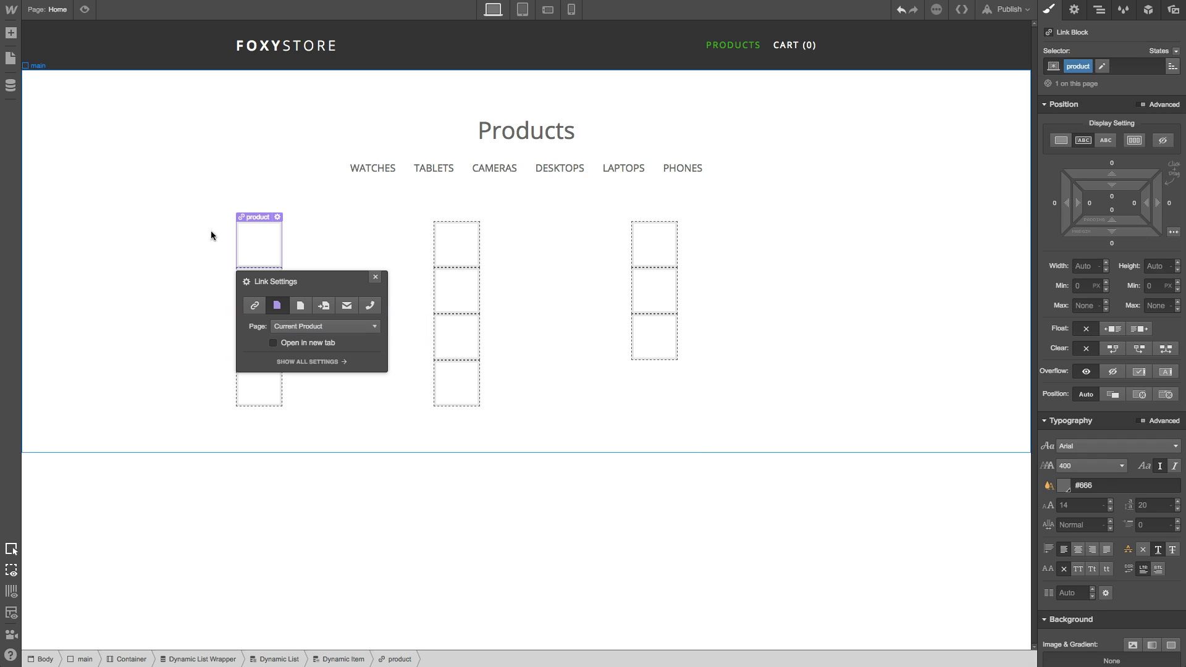
pyautogui.click(252, 253)
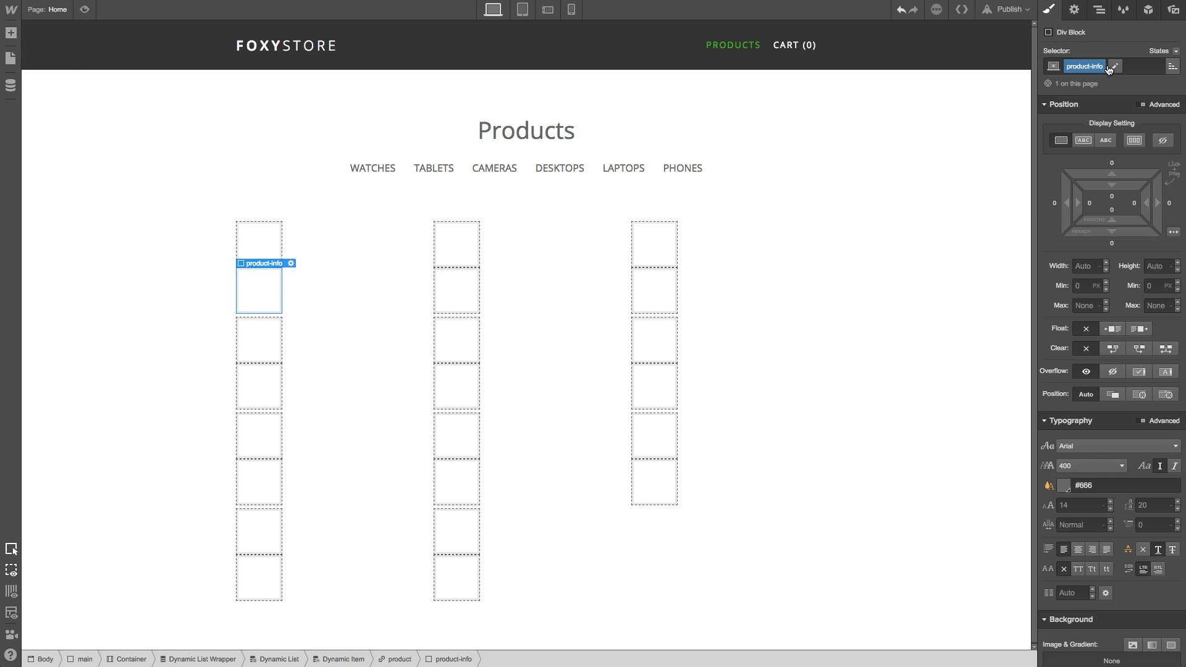
# - Give the product link cards a bottom margin to space them apart
pyautogui.click(654, 396)
pyautogui.click(1112, 243)
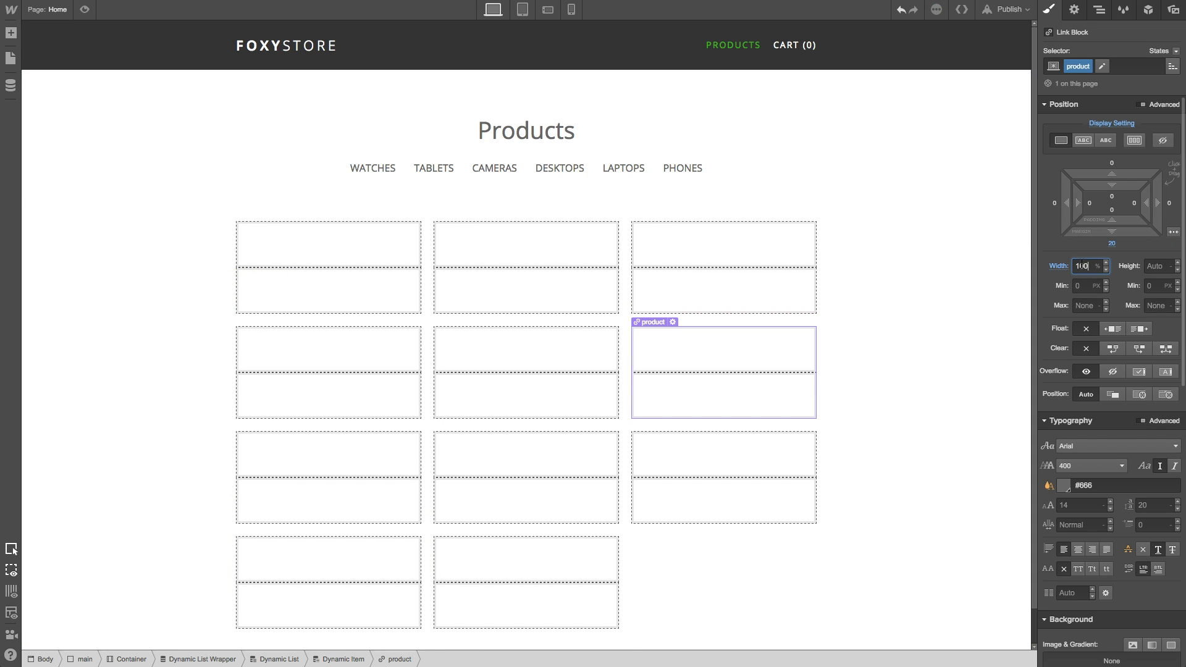
pyautogui.scroll(-5, 1117, 320)
pyautogui.scroll(-3, 1117, 320)
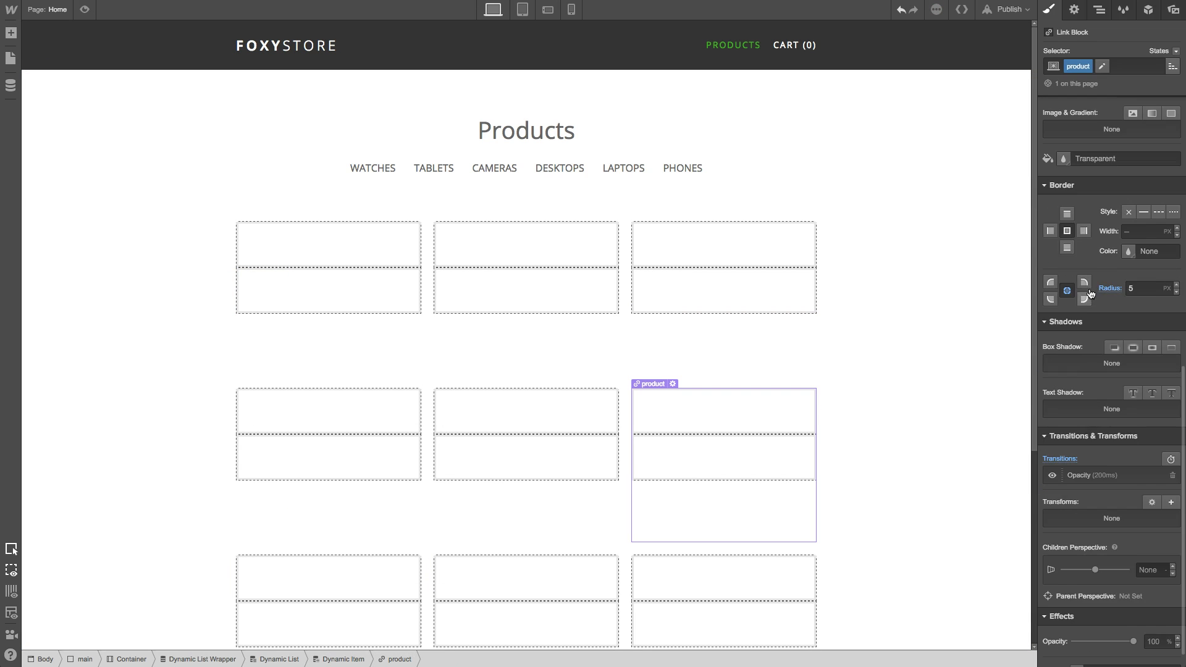
pyautogui.scroll(10, 1087, 296)
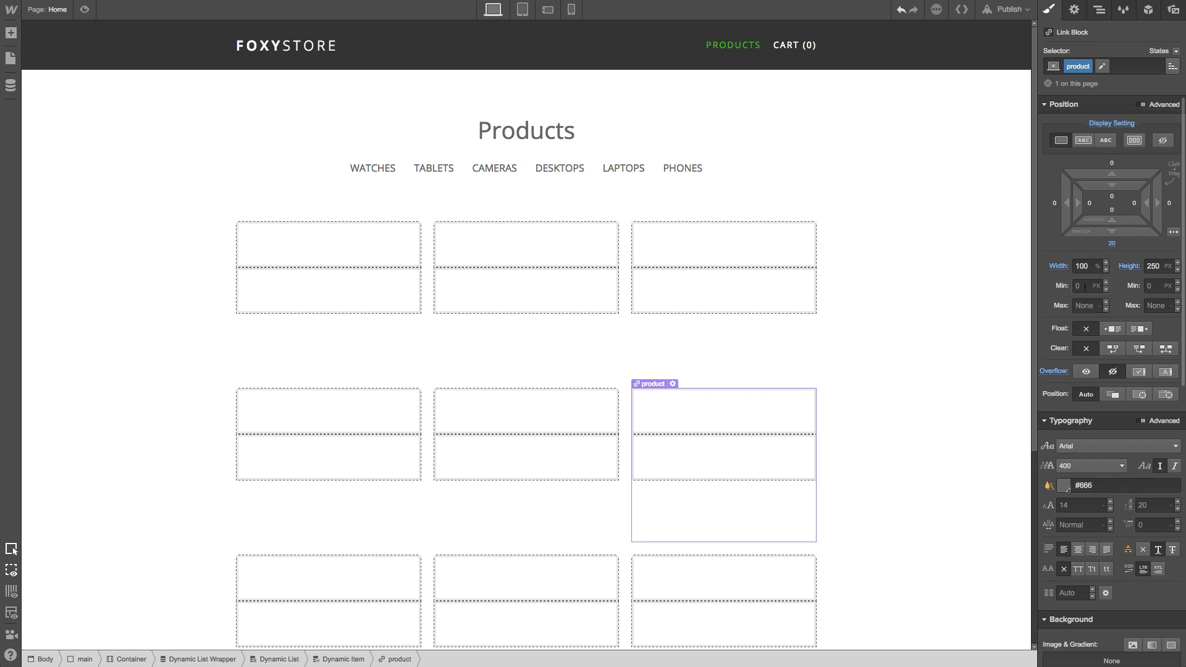
# - Use each product's Image field as the card's dynamic background image
pyautogui.click(1074, 10)
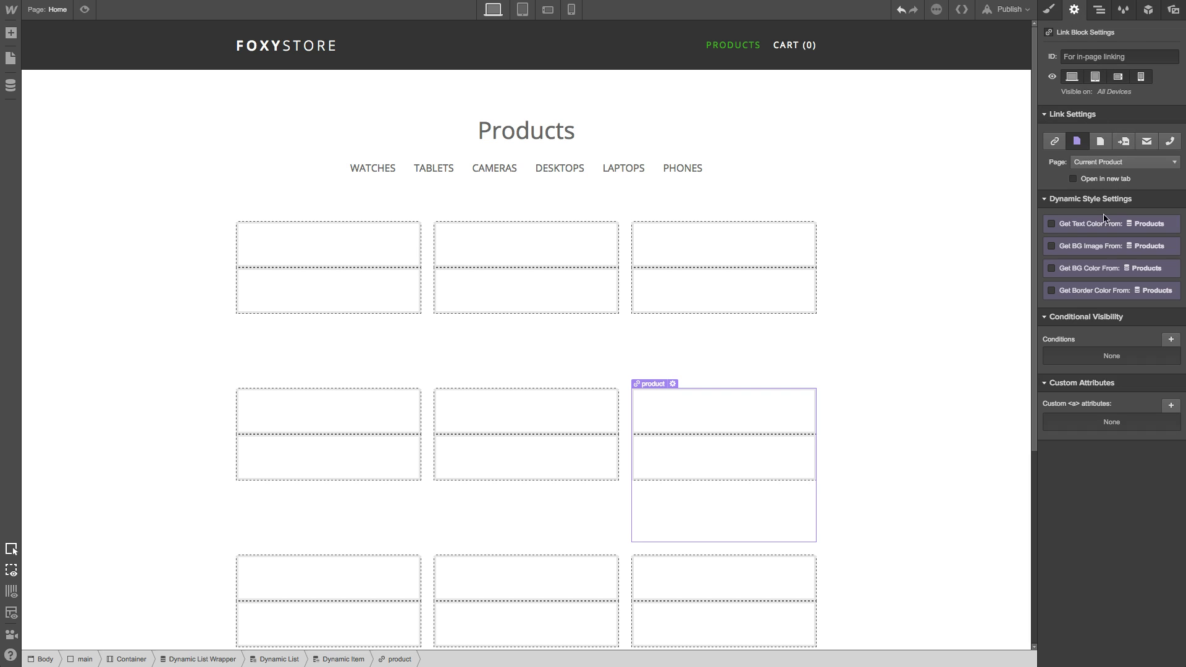
pyautogui.click(1050, 247)
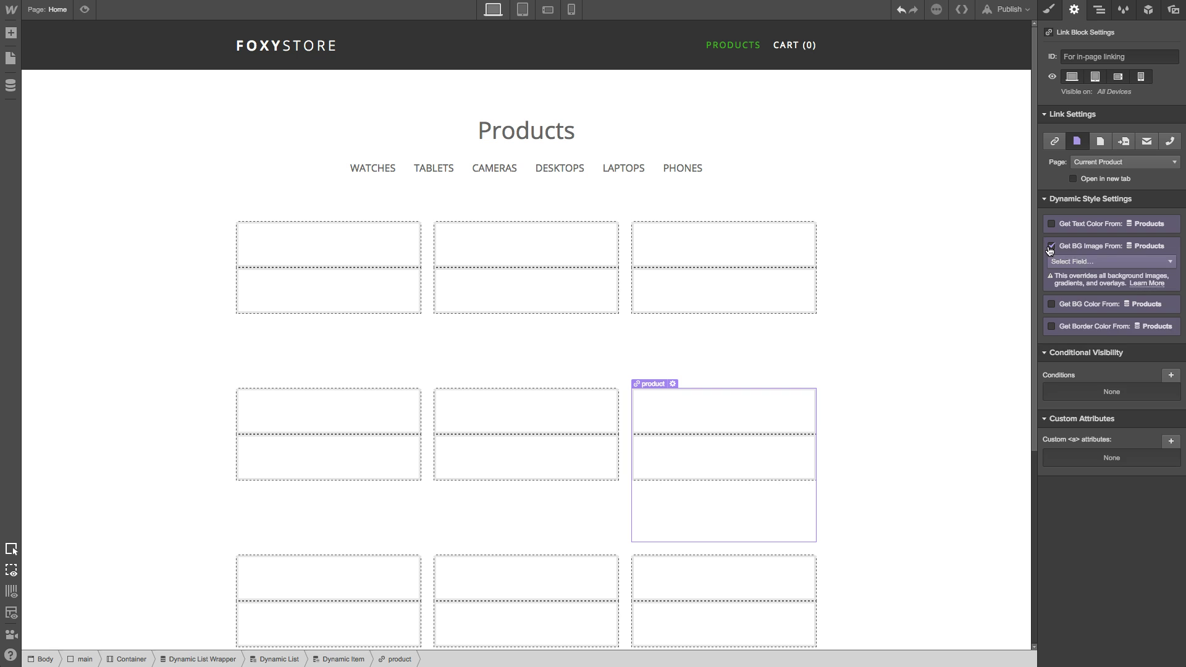
pyautogui.click(1086, 262)
pyautogui.click(1095, 288)
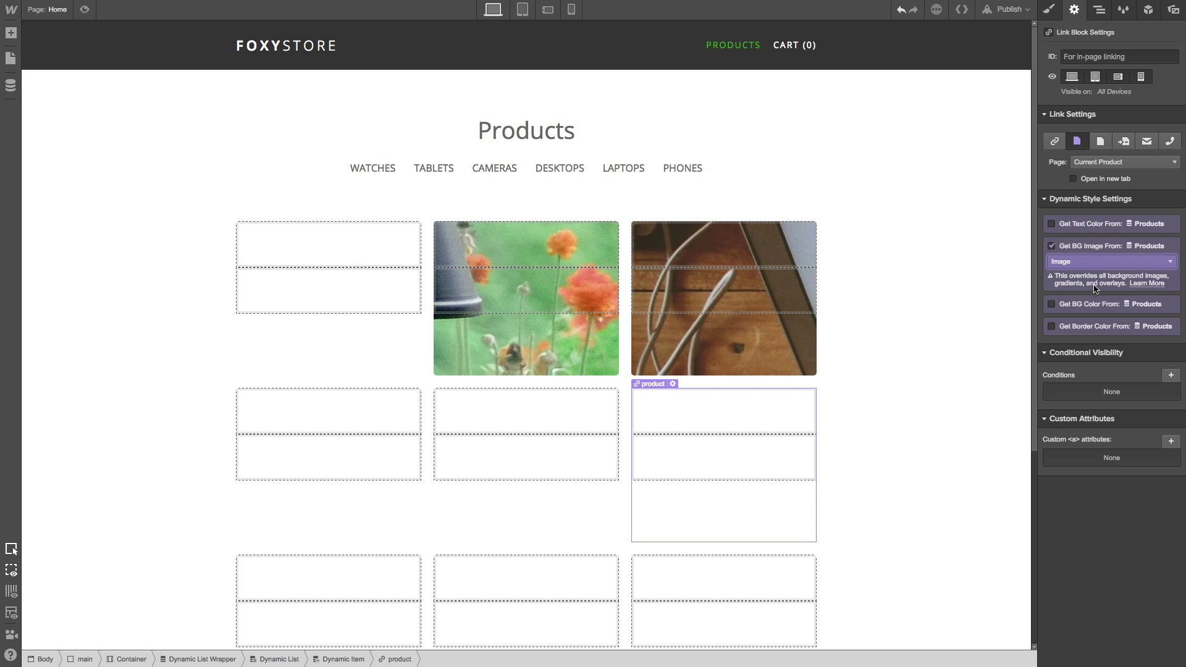
pyautogui.click(1048, 9)
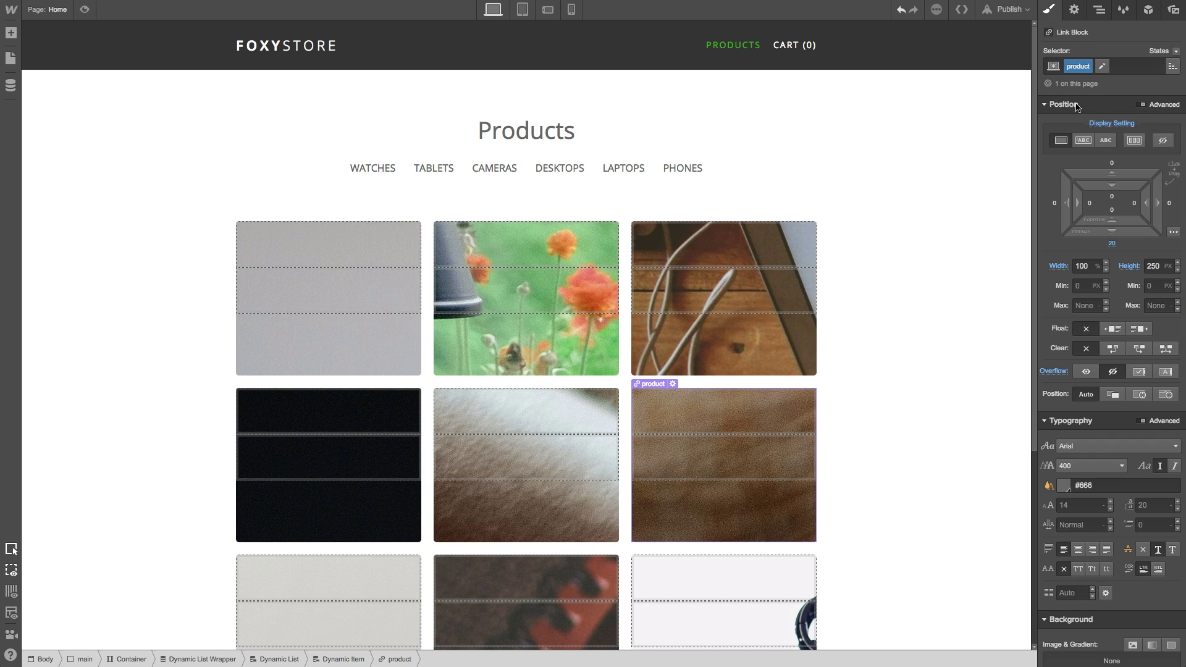
pyautogui.scroll(-5, 1105, 373)
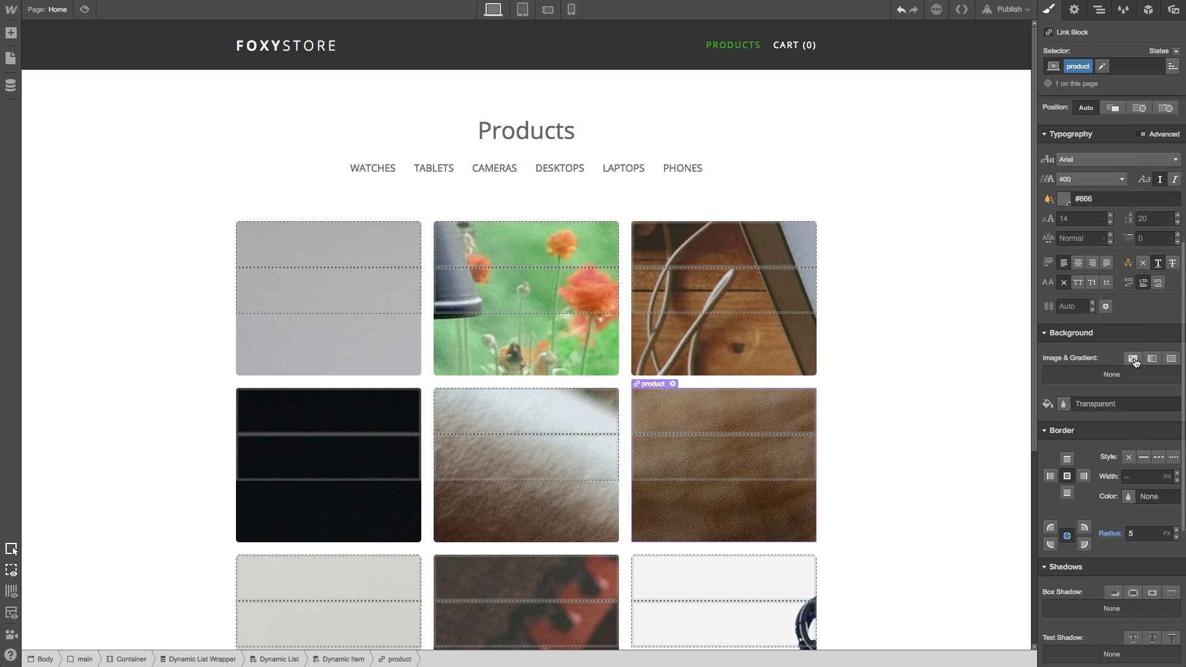
# - Make the product overlay cover each image with a black gradient at 50% opacity
pyautogui.click(1132, 359)
pyautogui.scroll(-7, 1112, 371)
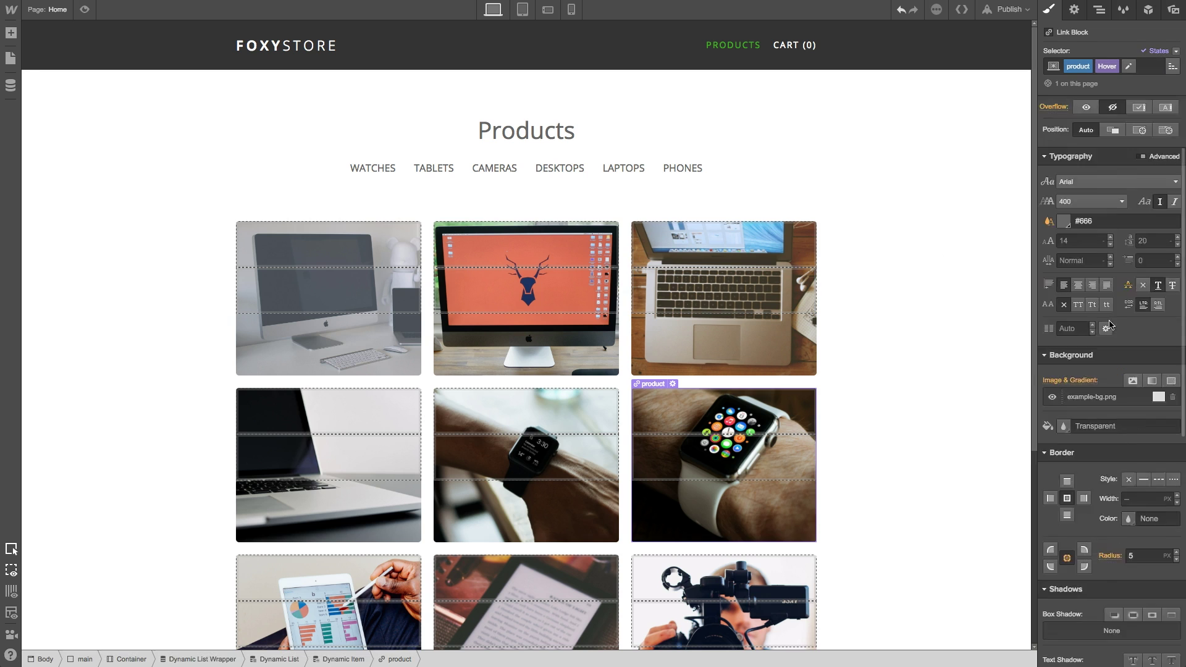
pyautogui.click(159, 336)
pyautogui.click(290, 259)
pyautogui.scroll(6, 1124, 225)
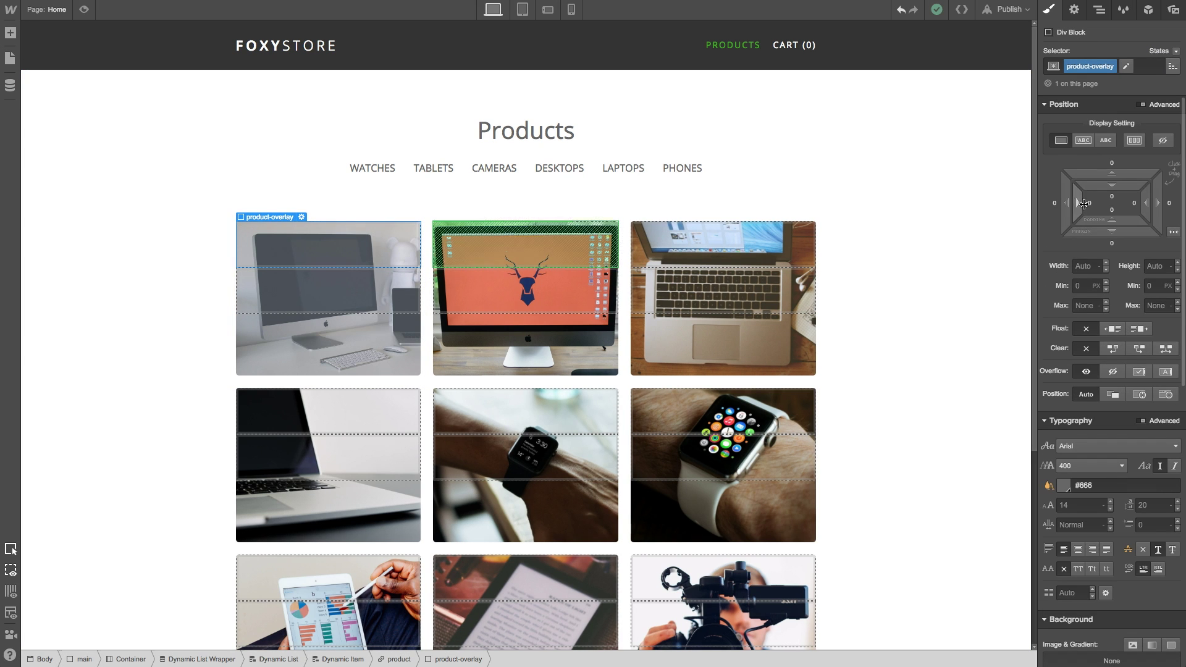
pyautogui.click(1118, 293)
pyautogui.scroll(-10, 1119, 295)
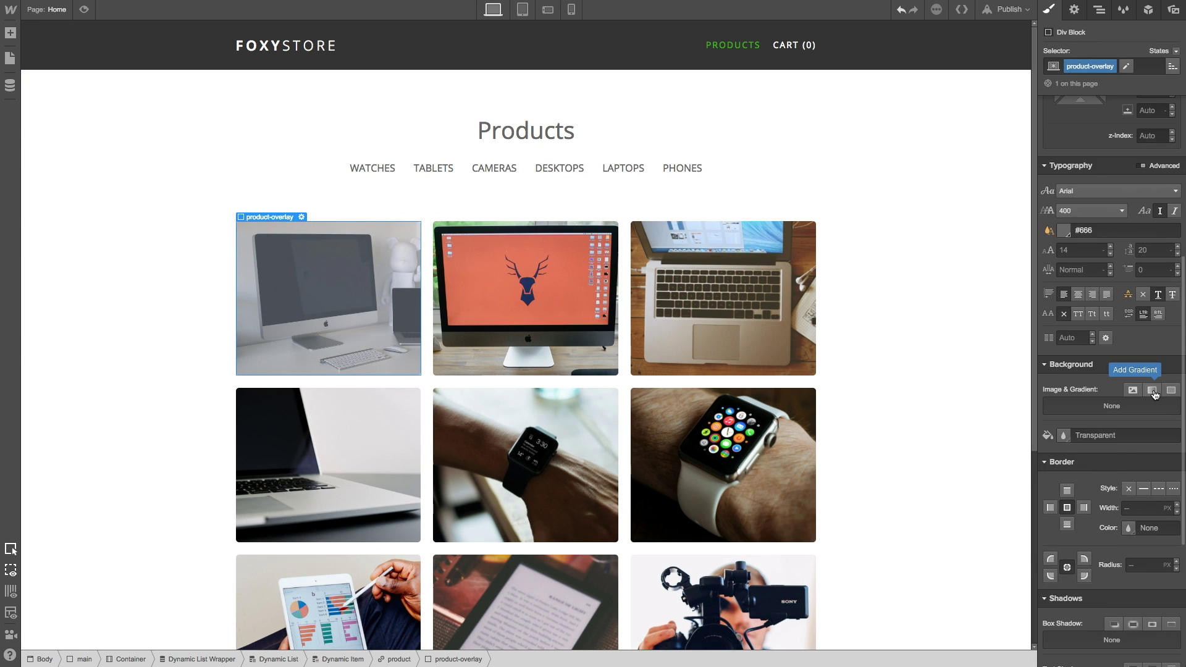
pyautogui.click(1141, 379)
pyautogui.click(1070, 564)
pyautogui.click(1066, 553)
pyautogui.click(1087, 527)
pyautogui.press('BackSpace')
pyautogui.press('BackSpace')
pyautogui.press('BackSpace')
pyautogui.write('50')
pyautogui.press('Return')
# - Pin product-info to the bottom of each card with 5 px left and right margins
pyautogui.click(1099, 9)
pyautogui.doubleClick(1129, 221)
pyautogui.click(1140, 418)
pyautogui.click(1055, 203)
pyautogui.write('5')
pyautogui.press('Return')
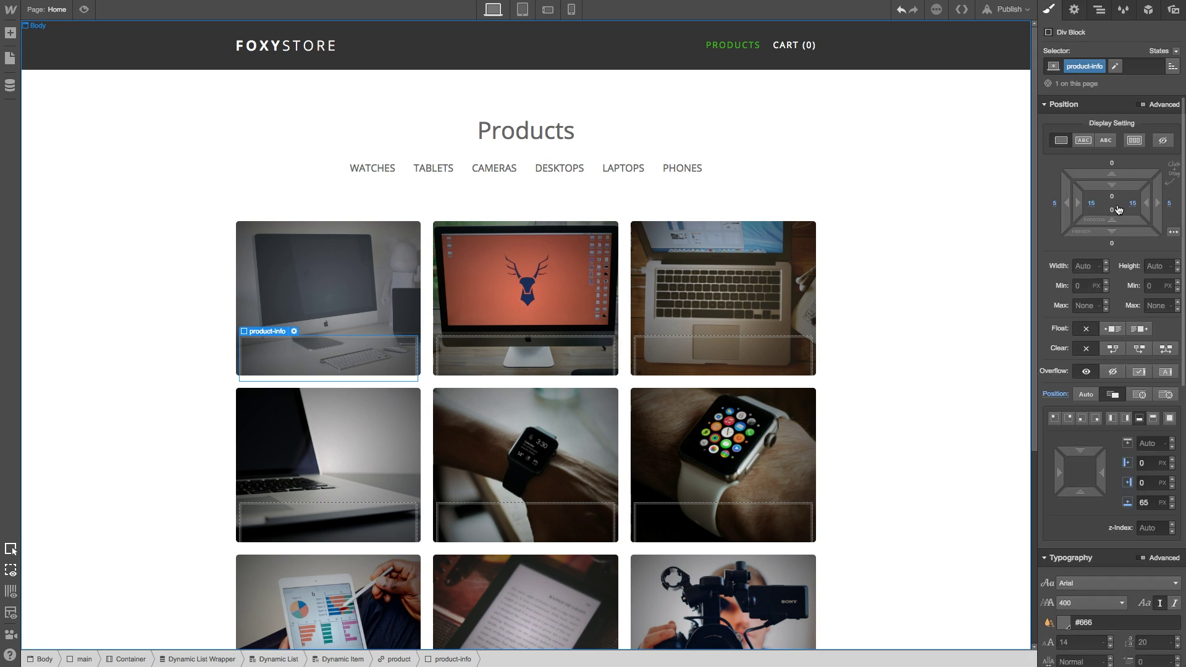
pyautogui.click(887, 283)
pyautogui.press('g')
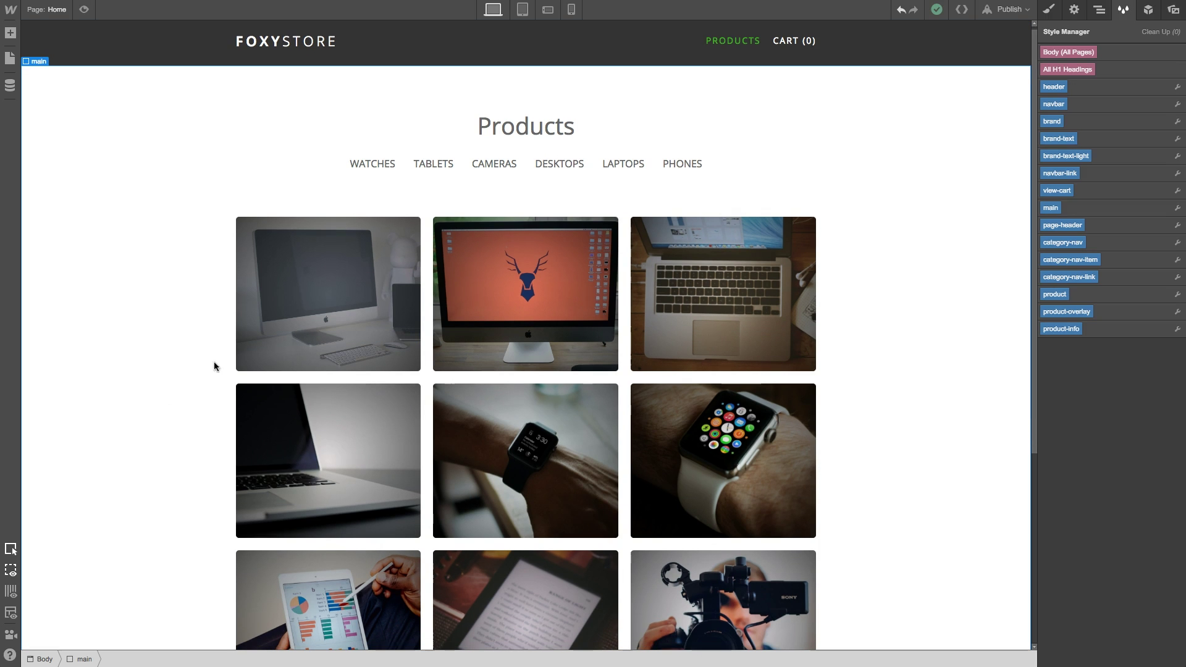
# - Add an H2 heading inside each product-info block that displays the product's Name
pyautogui.click(291, 338)
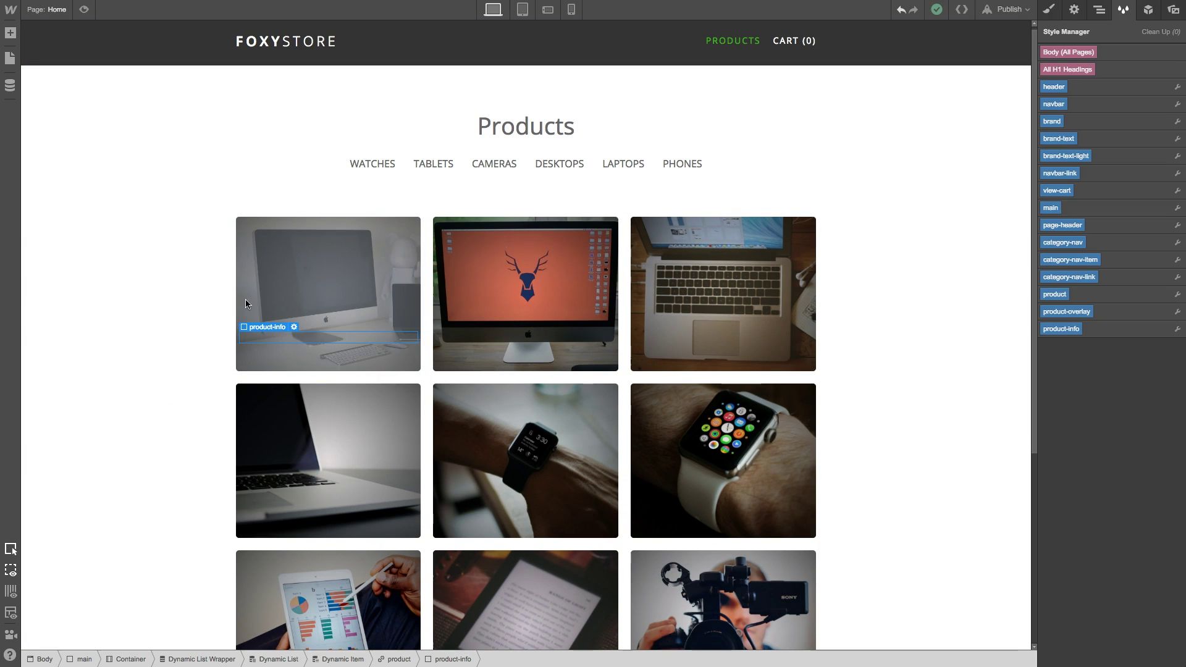
pyautogui.click(10, 33)
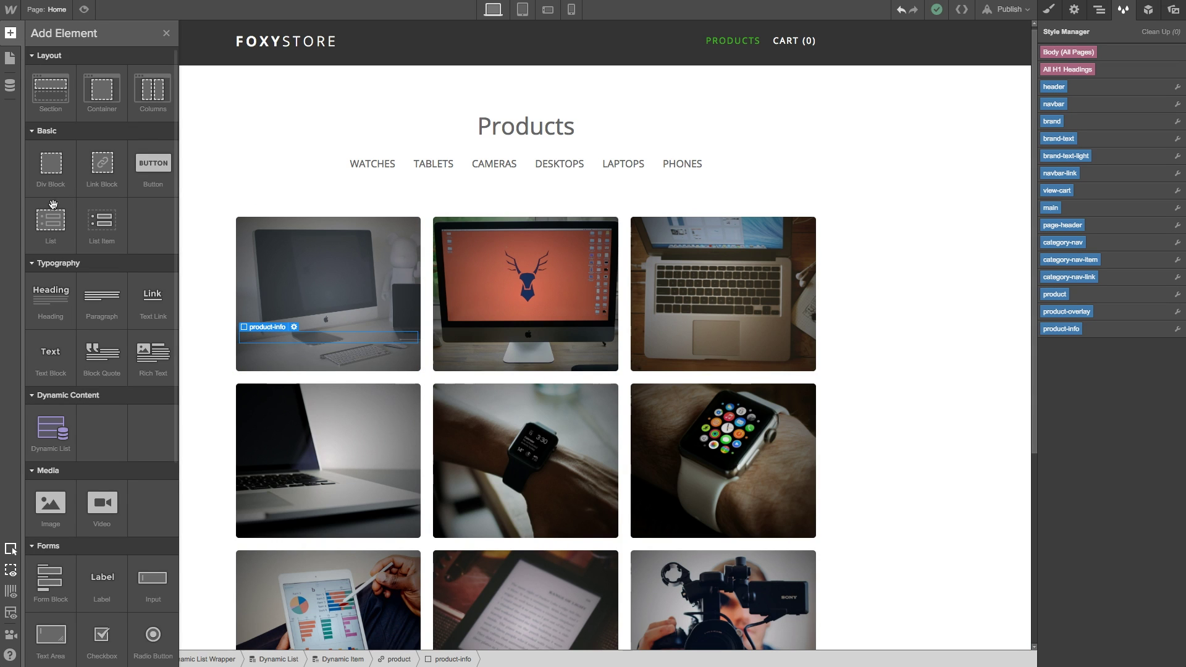
pyautogui.click(49, 302)
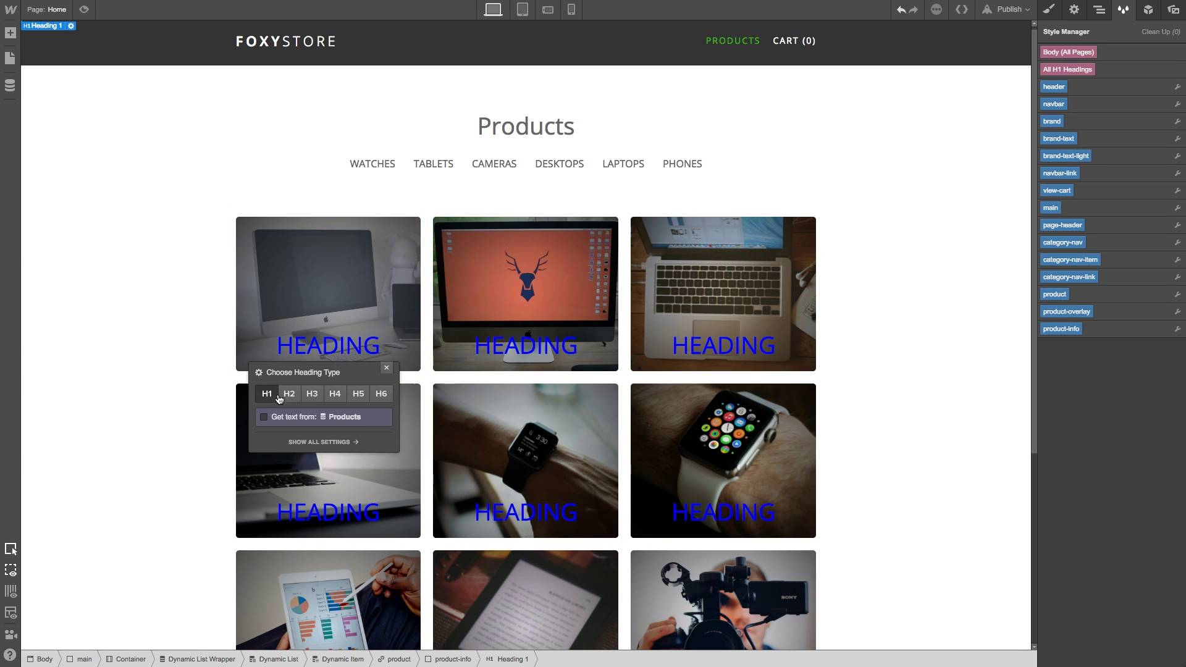
pyautogui.click(289, 394)
pyautogui.click(264, 418)
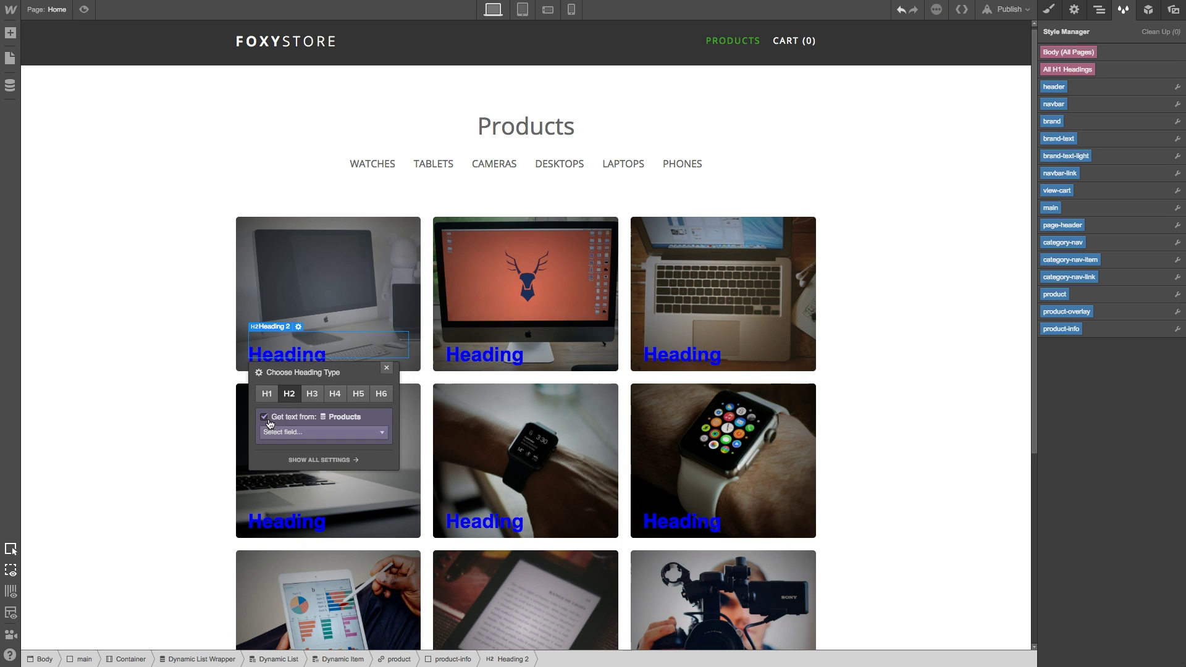
pyautogui.click(289, 433)
pyautogui.click(291, 460)
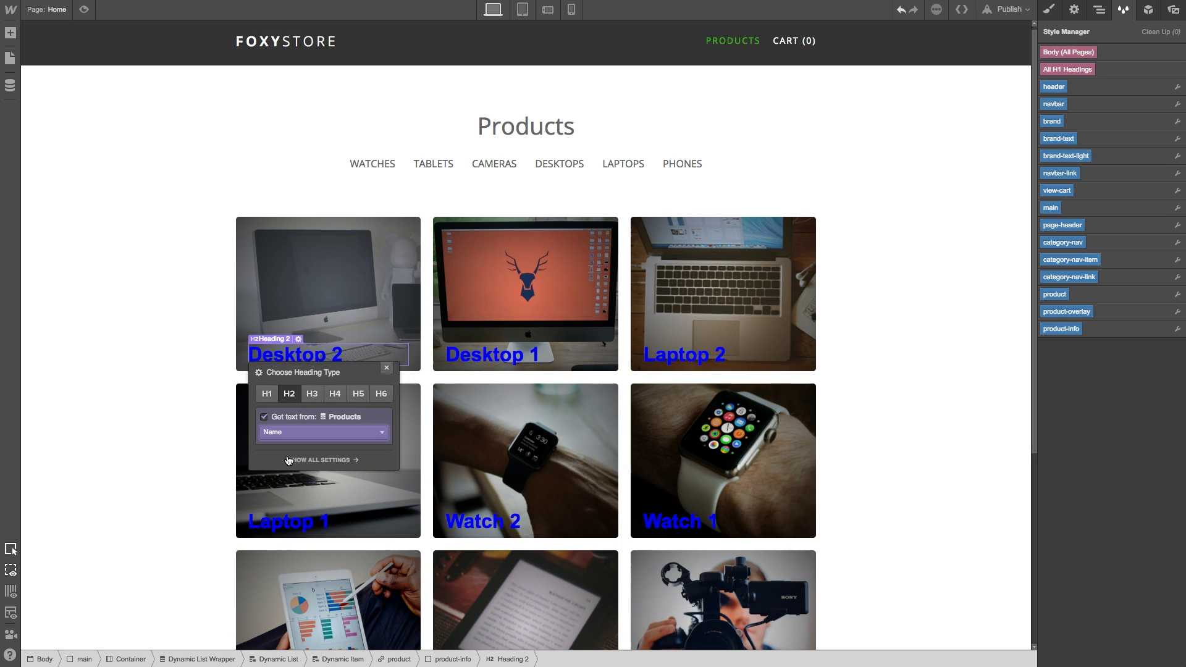
# - Give the heading a new product-title class styled Open Sans, white, 20px
pyautogui.click(1048, 9)
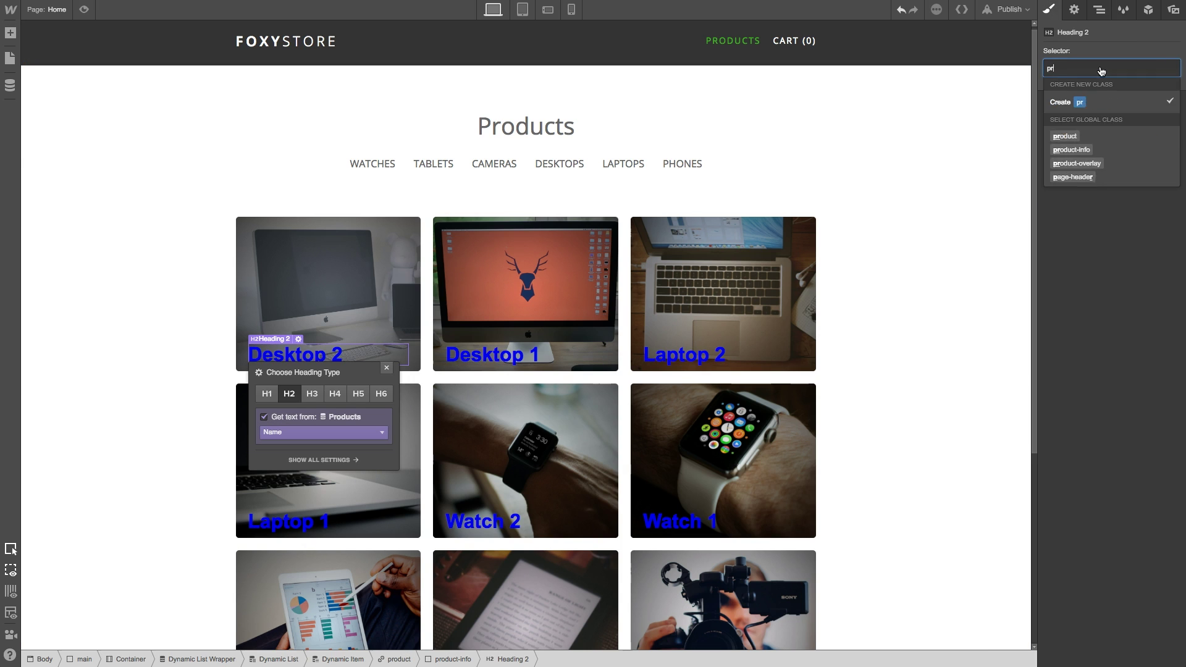
pyautogui.click(1115, 404)
pyautogui.click(1087, 526)
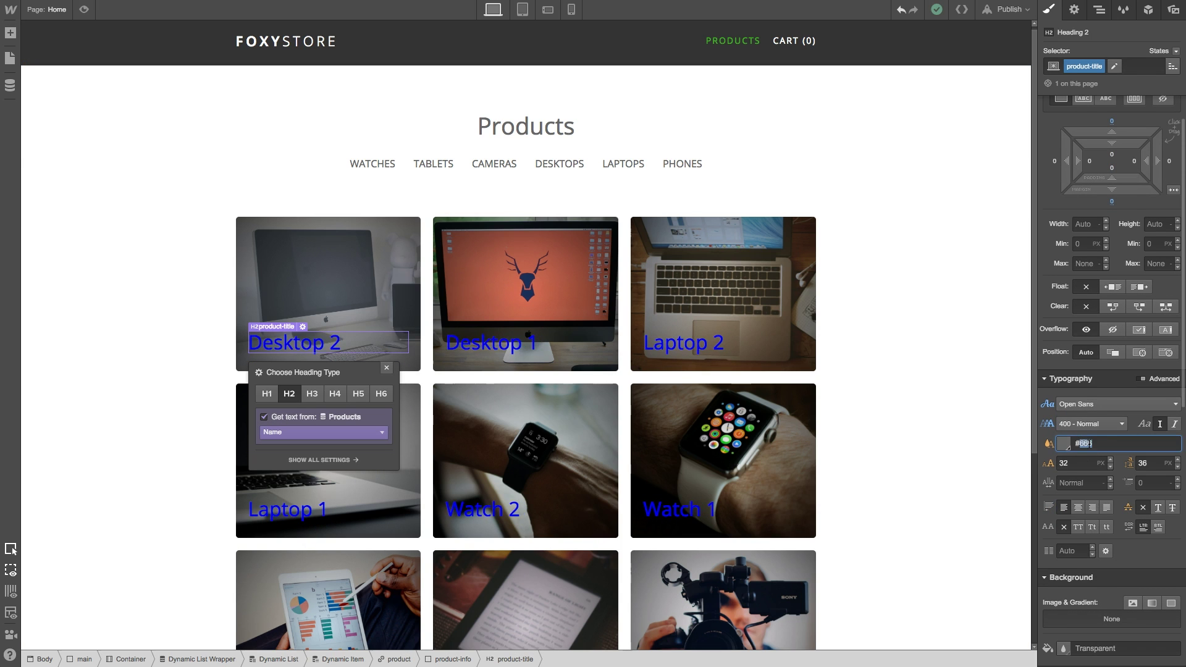
pyautogui.press('Tab')
pyautogui.write('20')
pyautogui.click(887, 206)
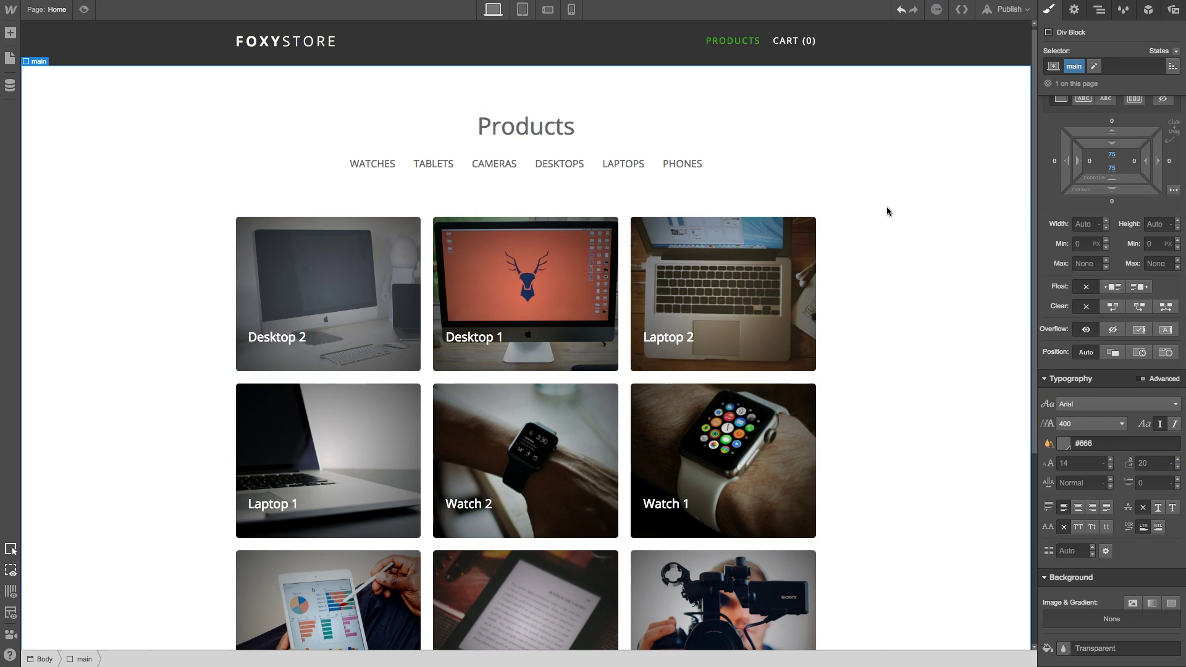
# - Add a second H2 under each product title that displays the product's Price
pyautogui.click(311, 339)
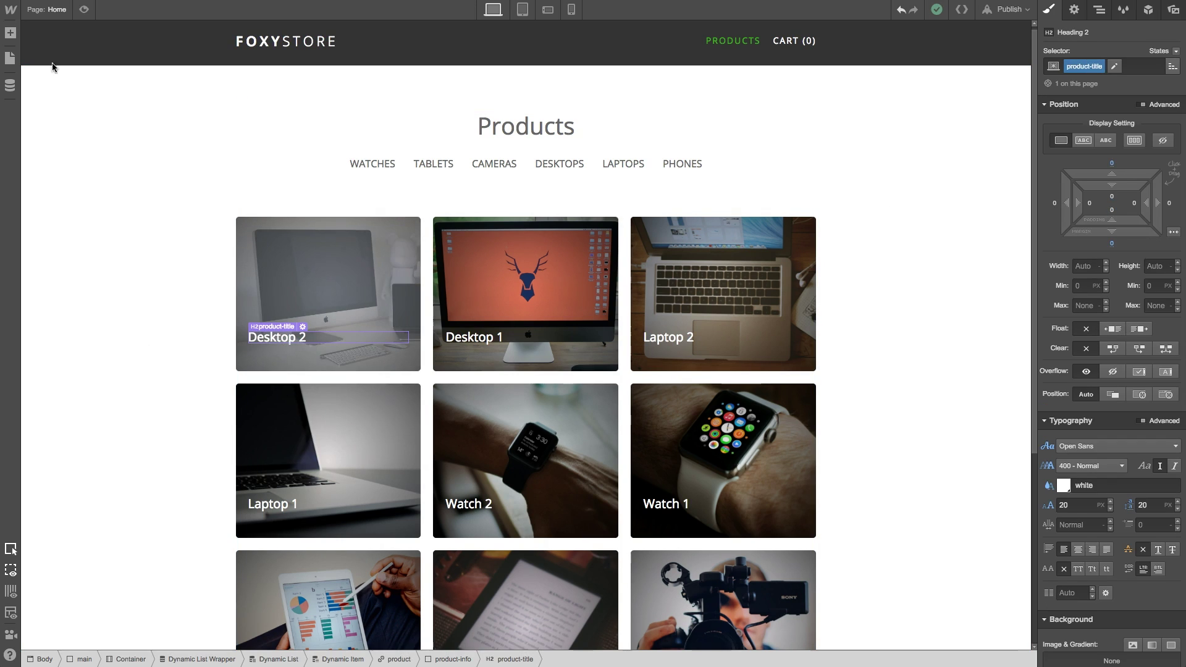
pyautogui.click(13, 34)
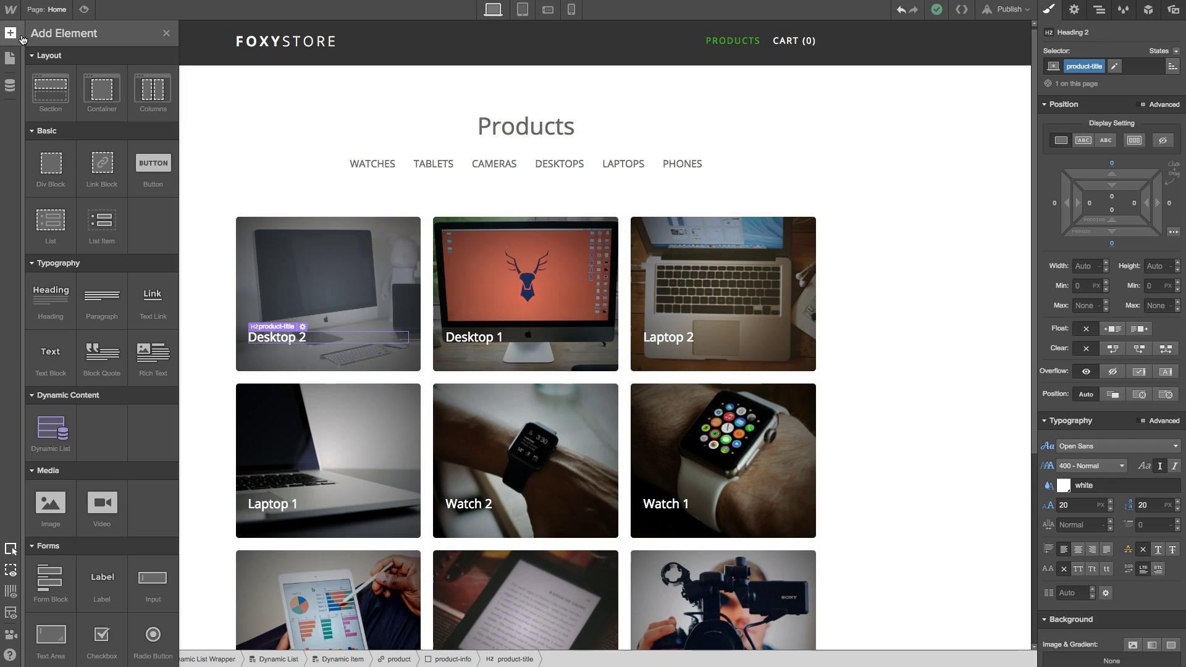
pyautogui.click(49, 315)
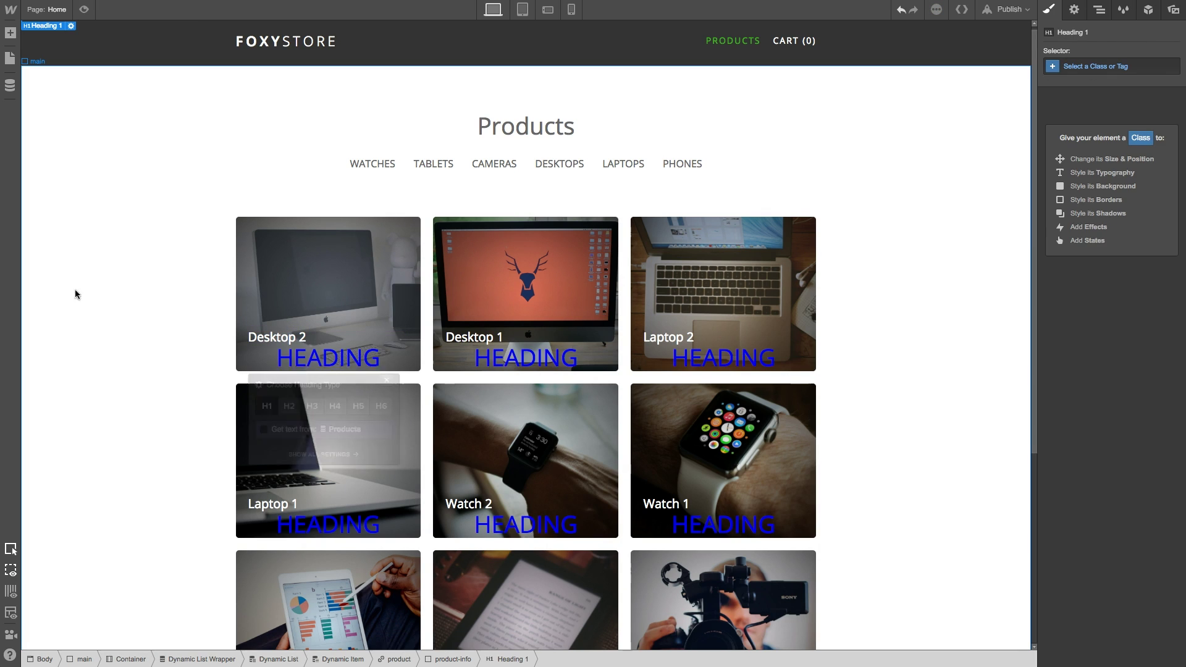
pyautogui.click(290, 407)
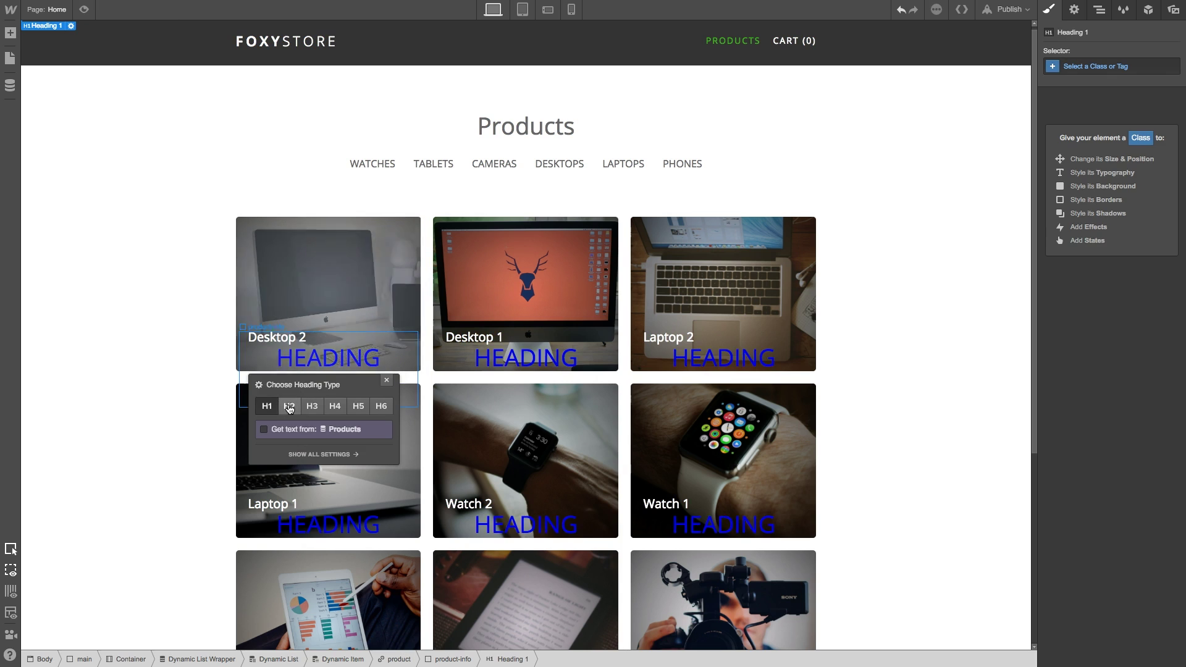
pyautogui.click(265, 431)
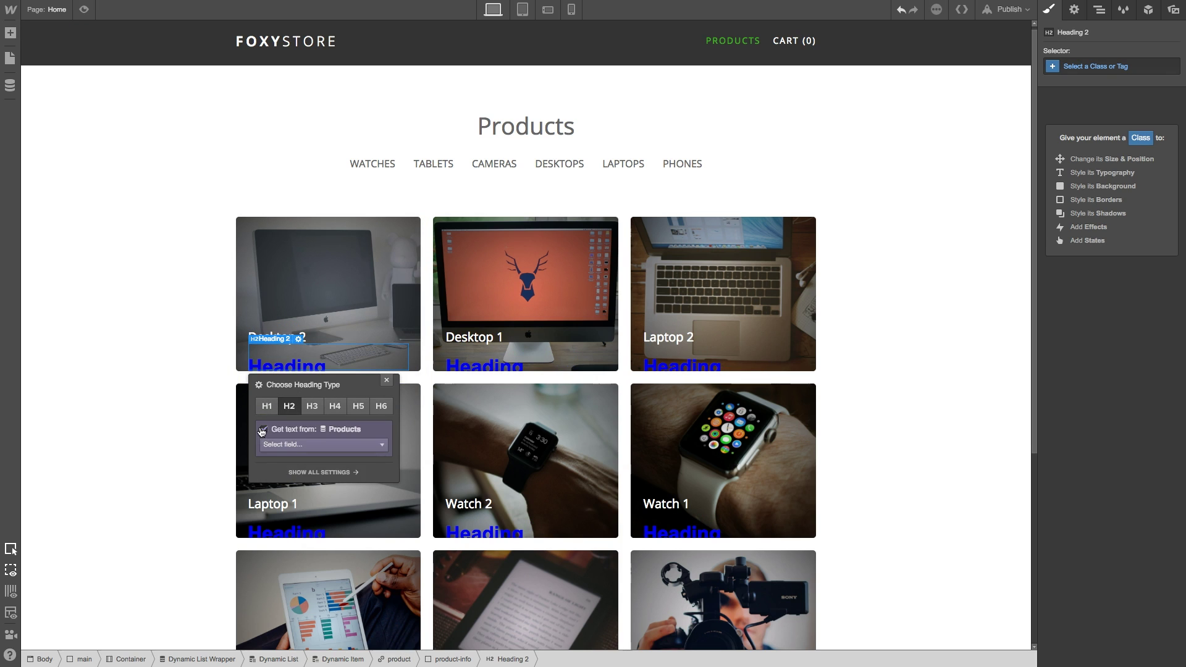
pyautogui.click(297, 445)
pyautogui.click(296, 483)
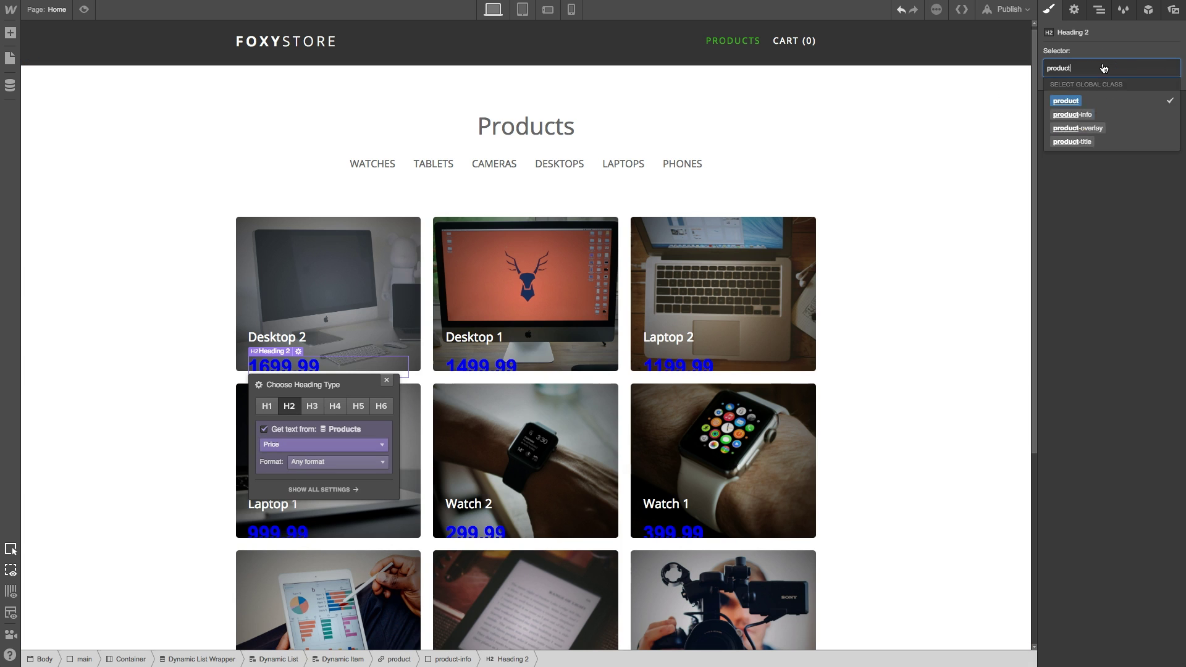
# - Style it with the product-price class in #ddd and format the price in dollars, e.g. $1699.99
pyautogui.press('Return')
pyautogui.click(1112, 166)
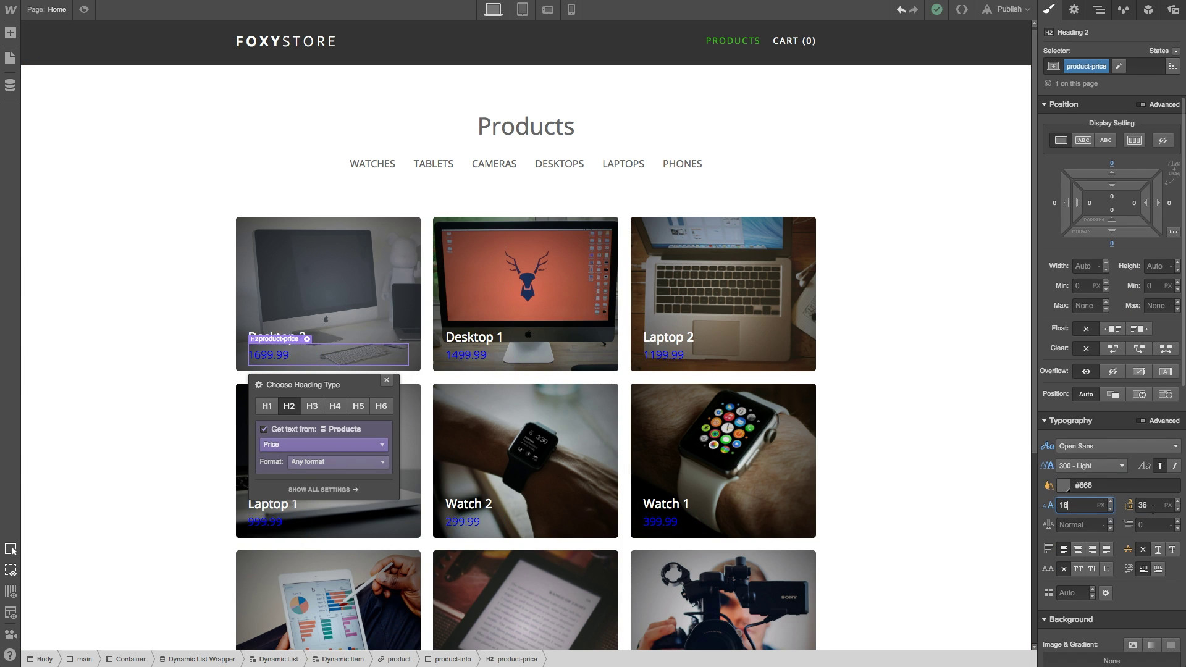
pyautogui.write('#ddd')
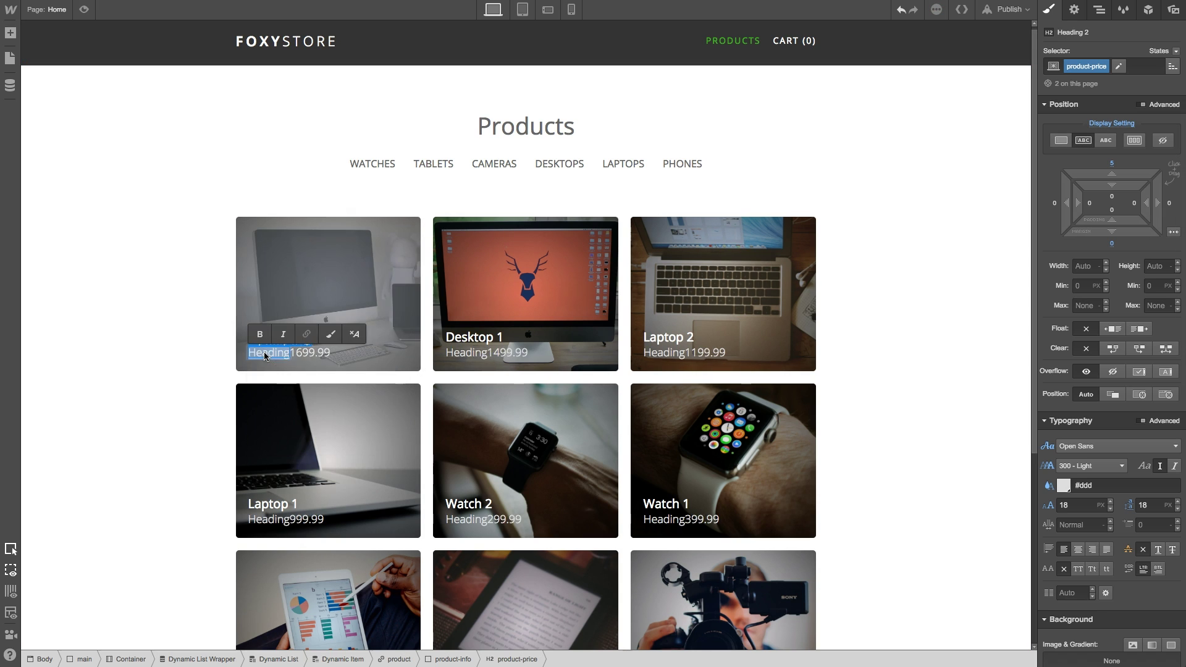
pyautogui.click(112, 581)
pyautogui.press('d')
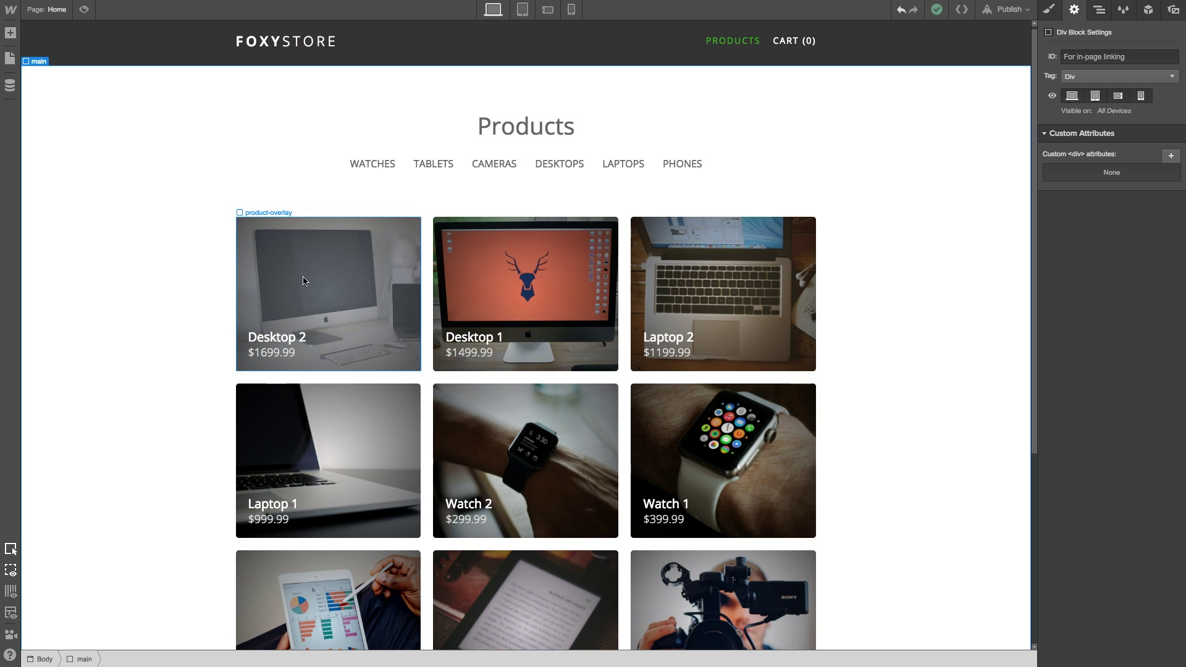
# - Filter the dynamic product list by Feature on homepage? equals Yes, leaving six tiles
pyautogui.click(366, 318)
pyautogui.click(201, 660)
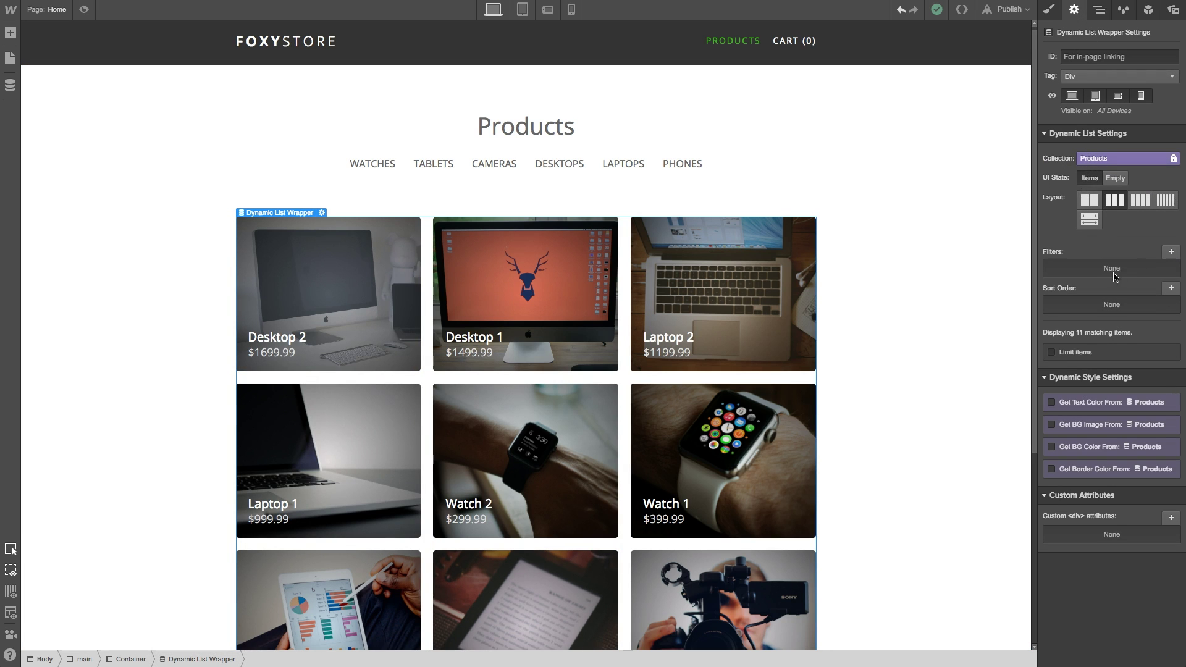
pyautogui.click(1170, 254)
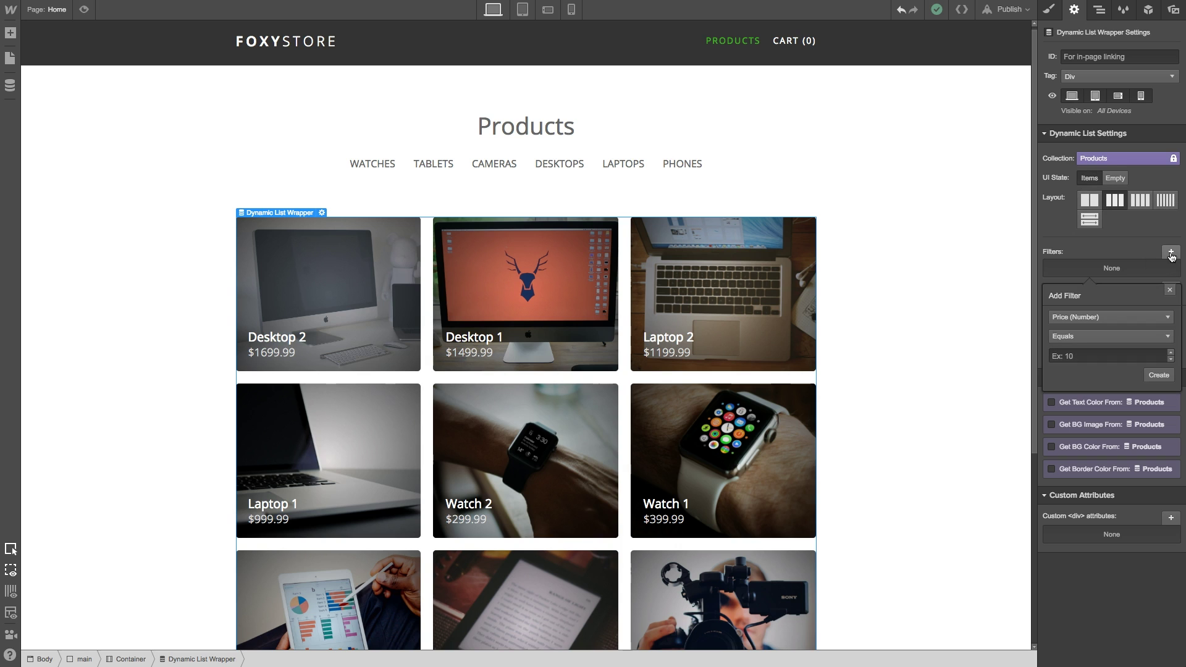
pyautogui.click(1091, 321)
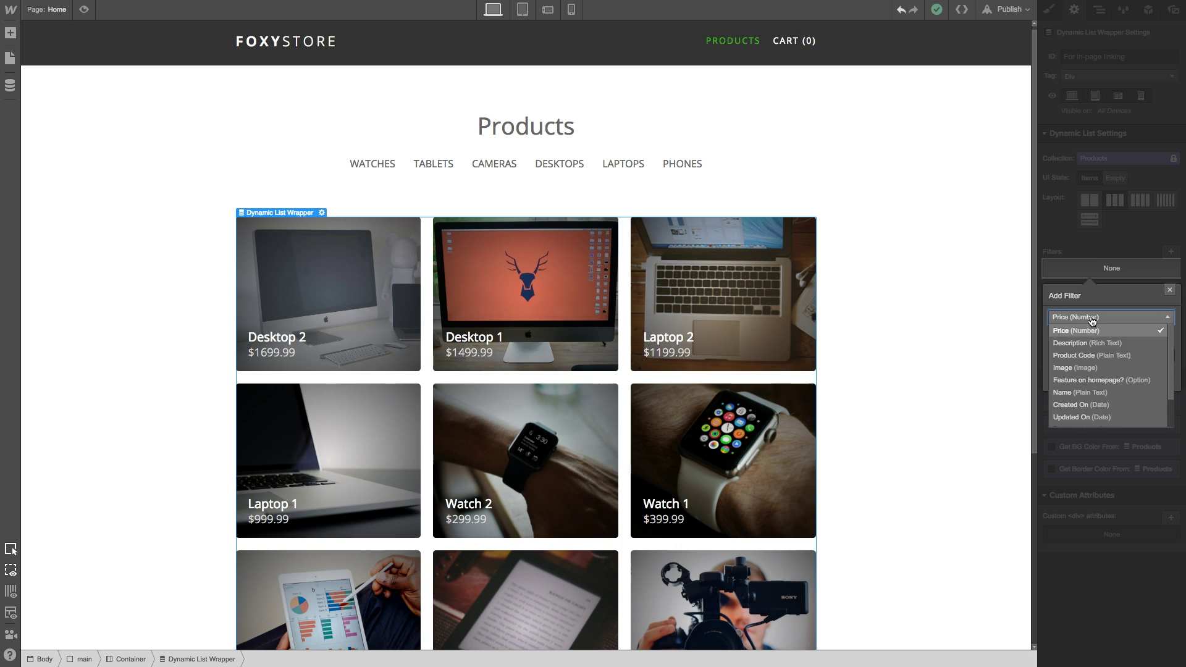
pyautogui.click(1104, 381)
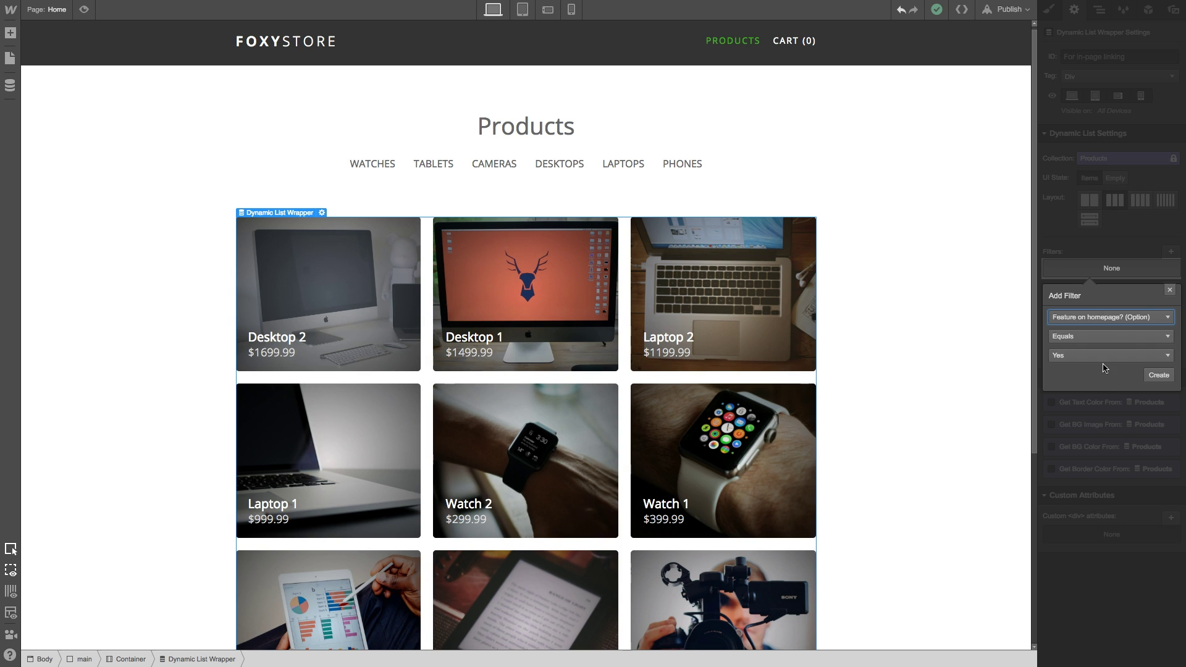
pyautogui.click(1154, 377)
pyautogui.click(904, 230)
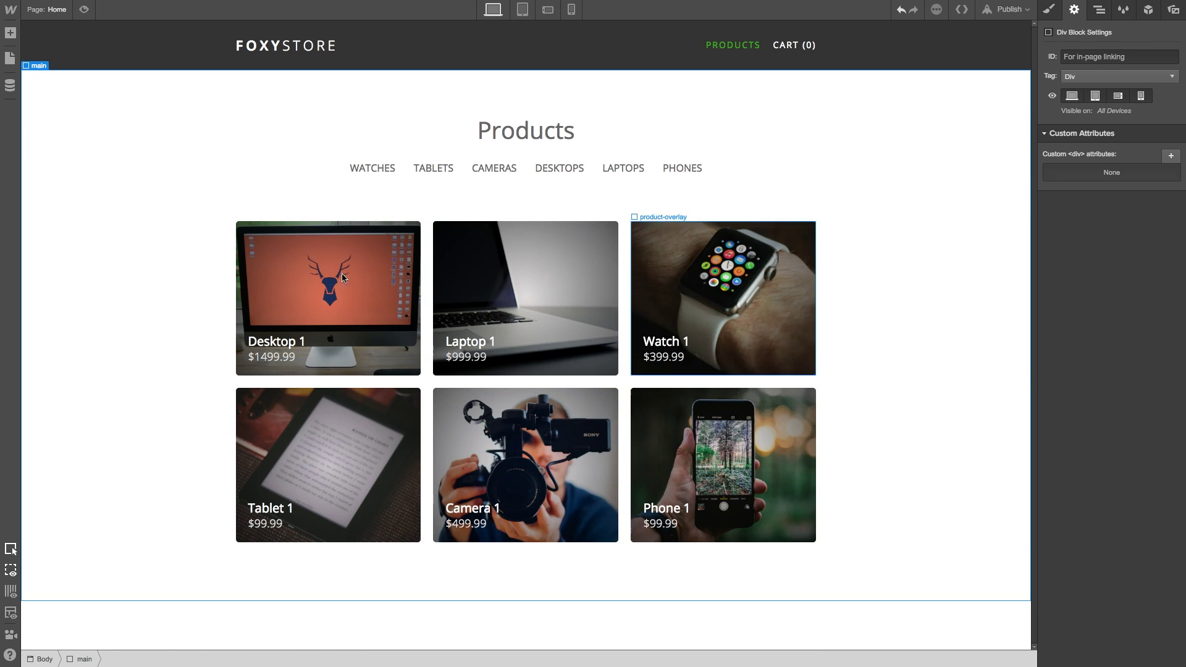
pyautogui.press('s')
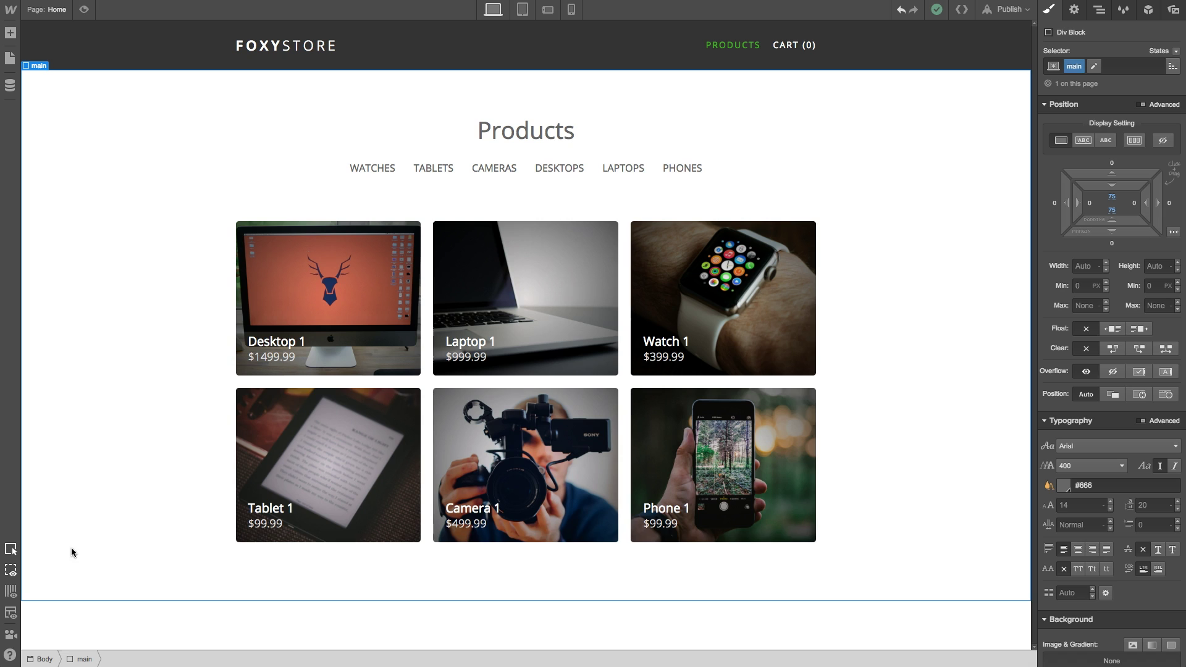
# - Copy the main products section and switch to the Categories Template page
pyautogui.rightClick(140, 133)
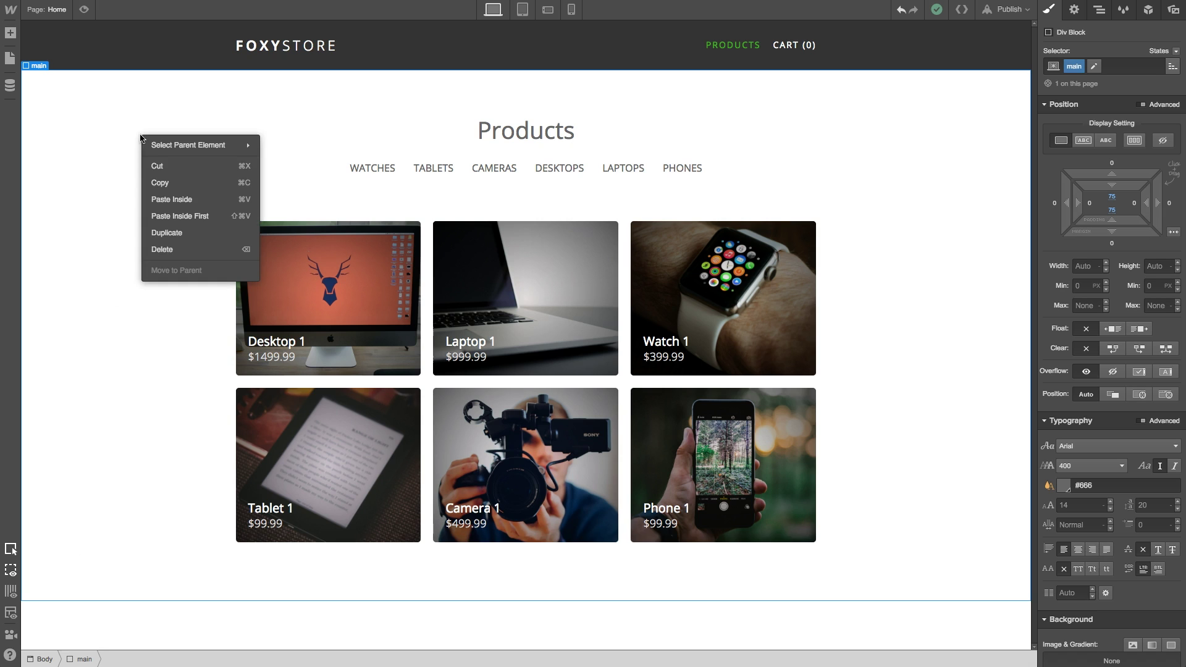
pyautogui.click(180, 186)
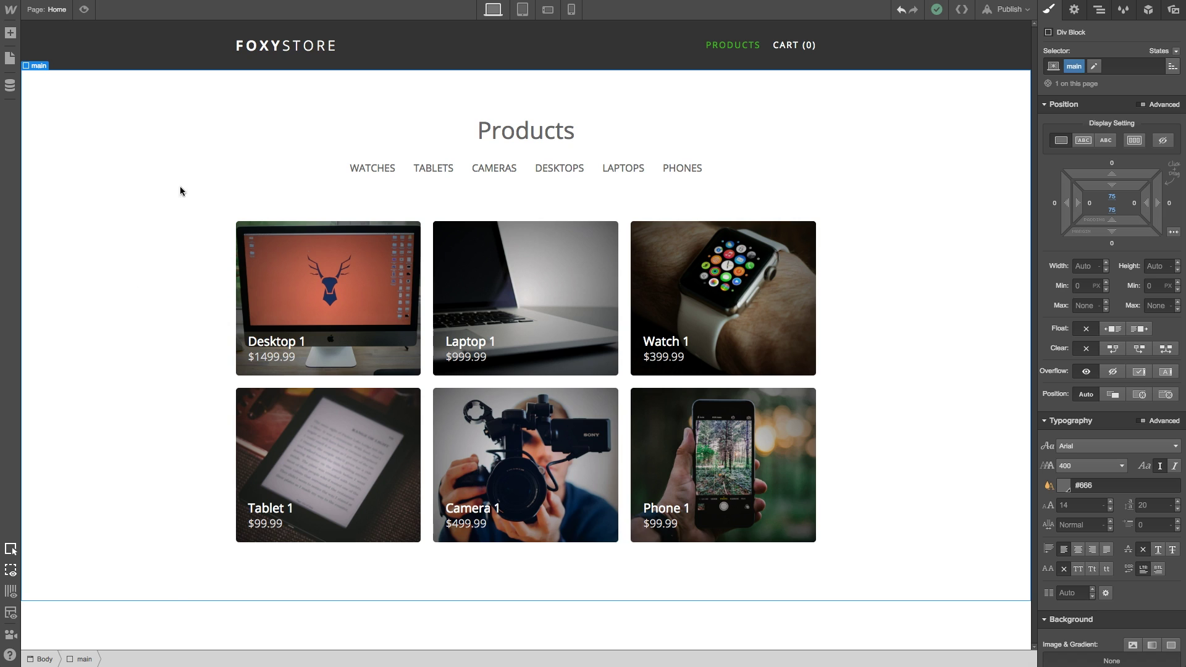
pyautogui.click(58, 15)
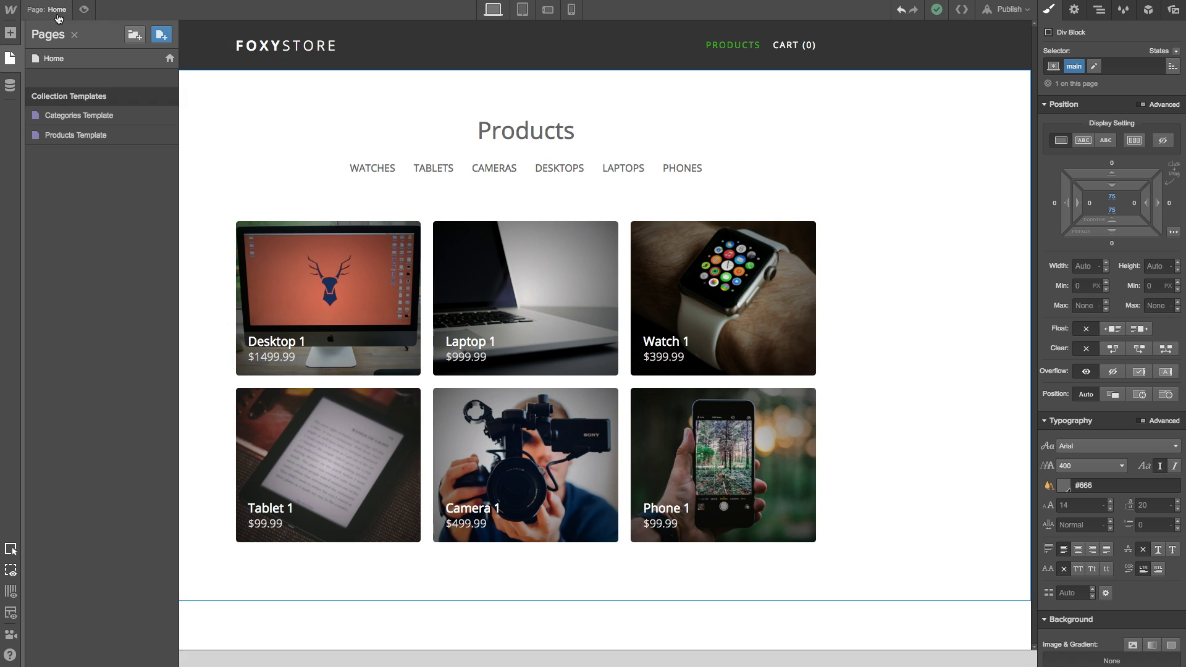
pyautogui.click(70, 117)
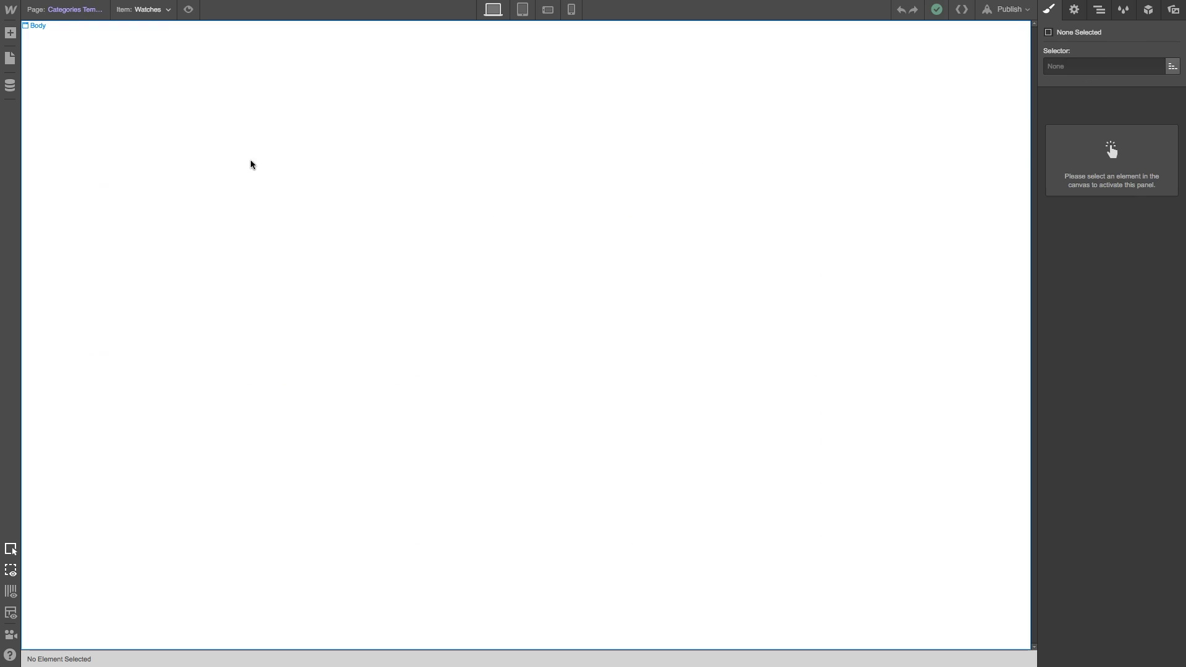
# - Place the Header symbol at the top of the body and paste the products section below it
pyautogui.click(387, 146)
pyautogui.click(1146, 14)
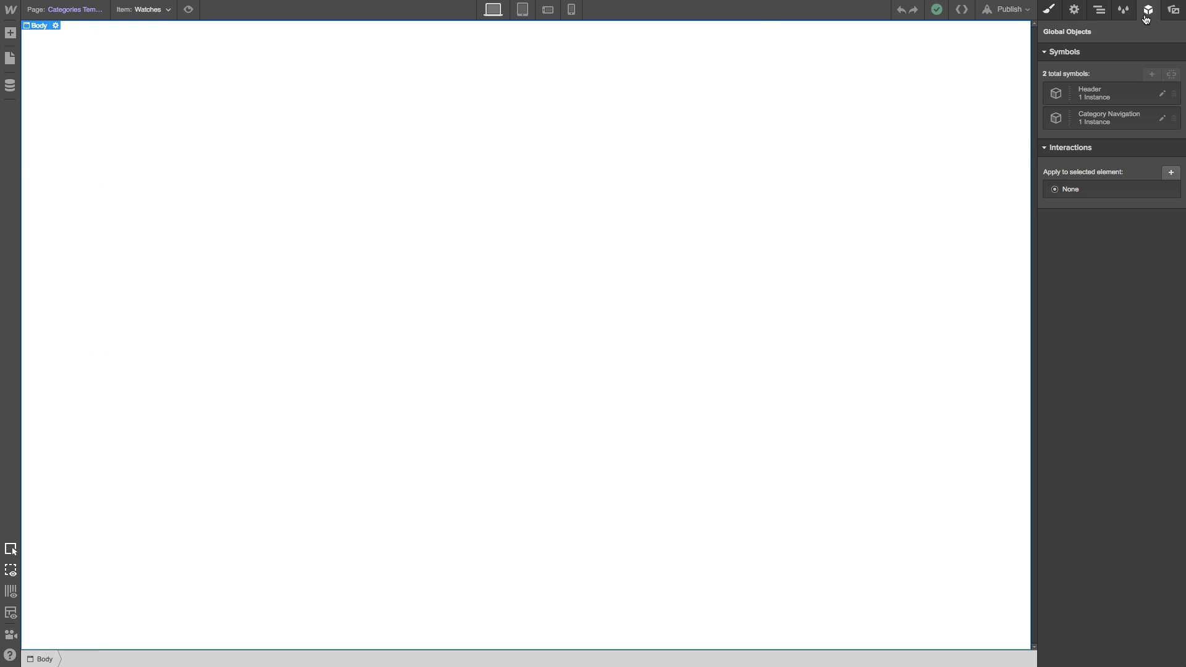
pyautogui.moveTo(1082, 95); pyautogui.dragTo(643, 106)
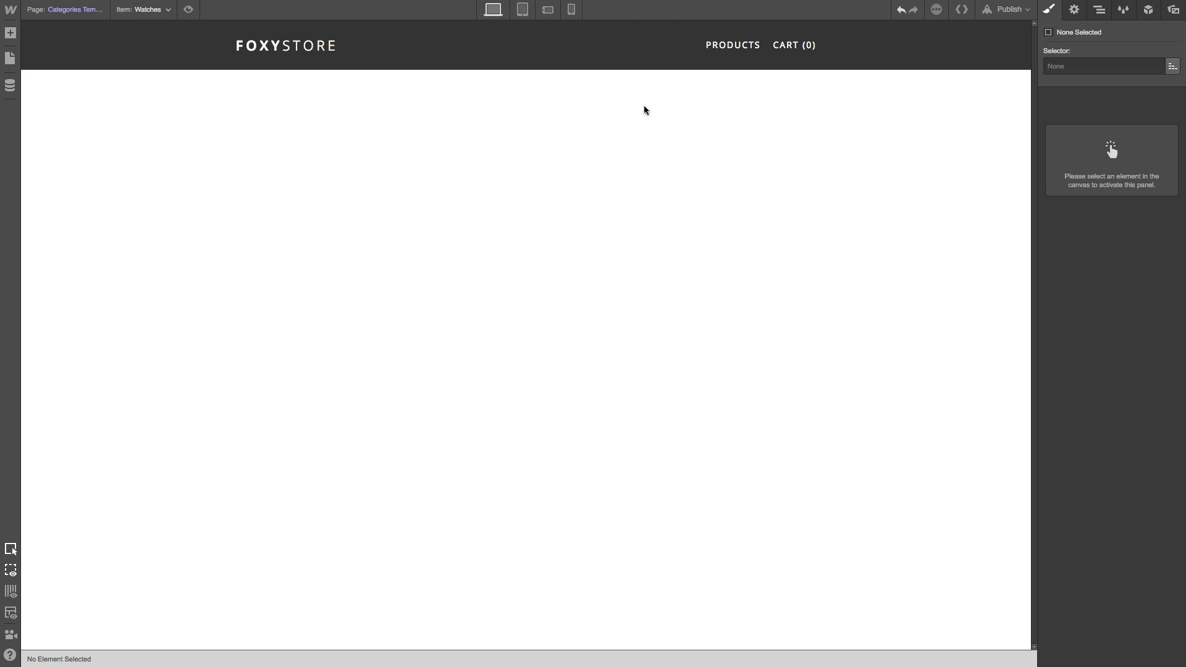
pyautogui.rightClick(568, 240)
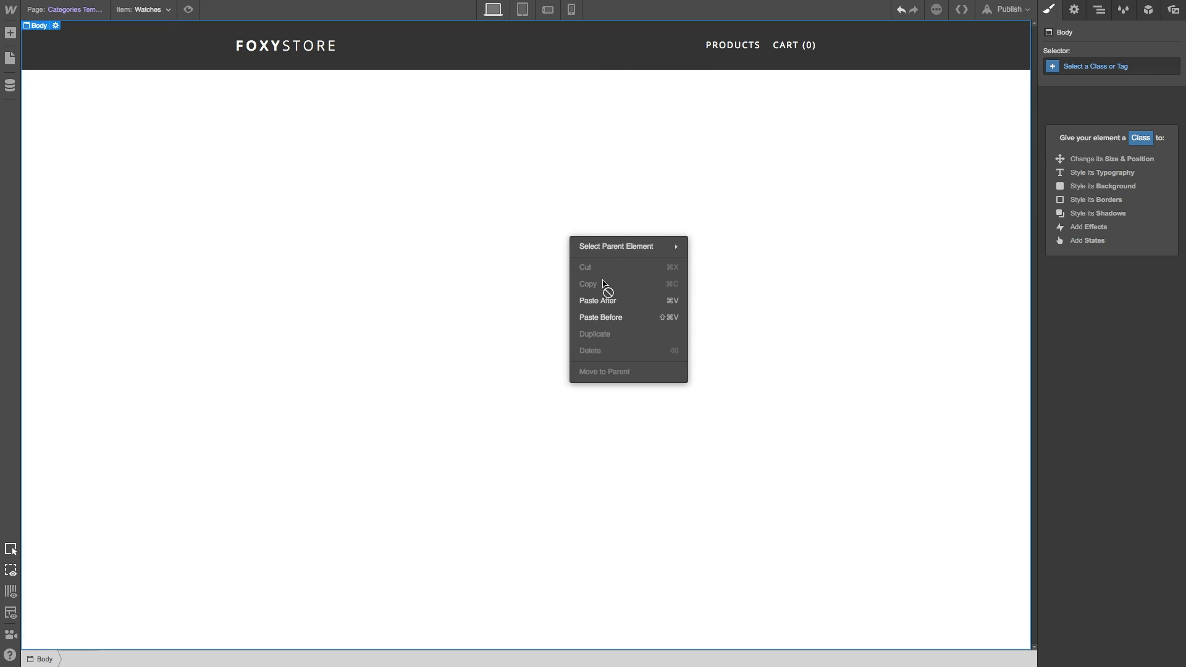
pyautogui.click(602, 311)
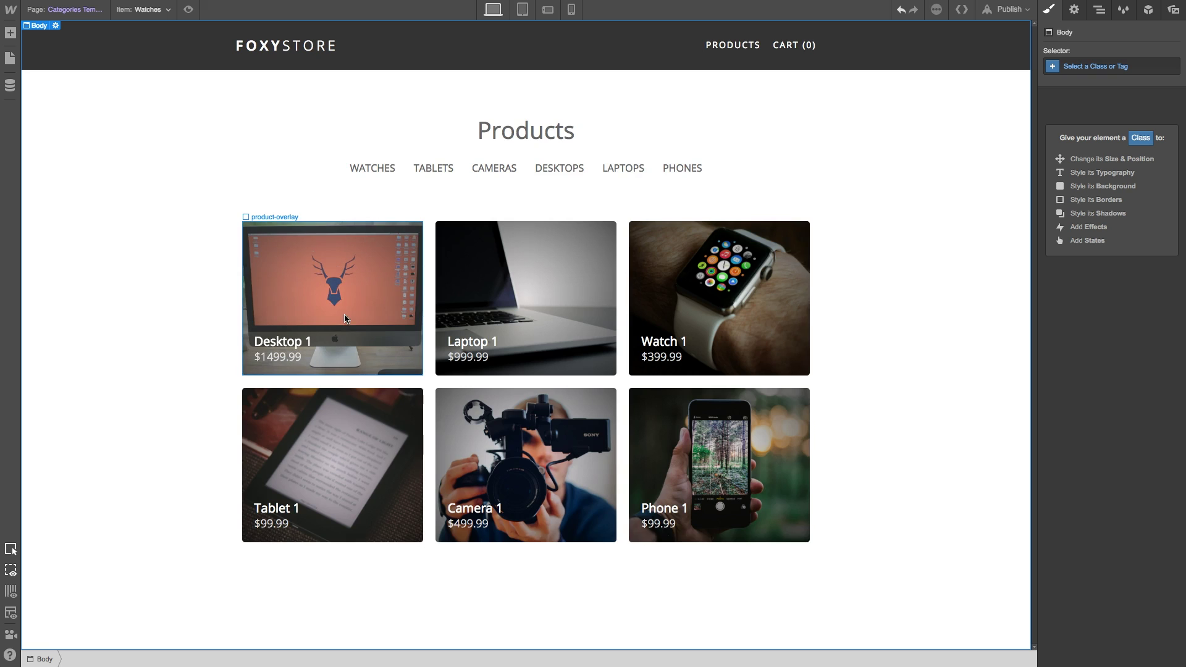
# - Bind the Products H1 to the category's Name field so it reads Watches
pyautogui.click(120, 249)
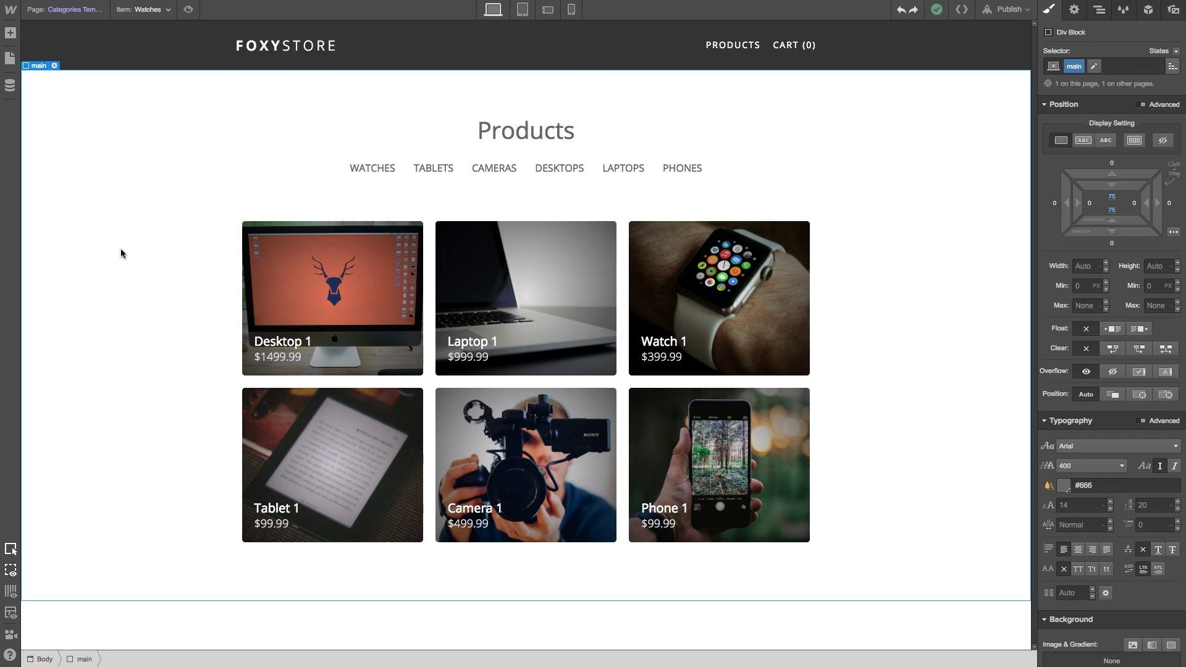
pyautogui.click(531, 126)
pyautogui.click(1077, 12)
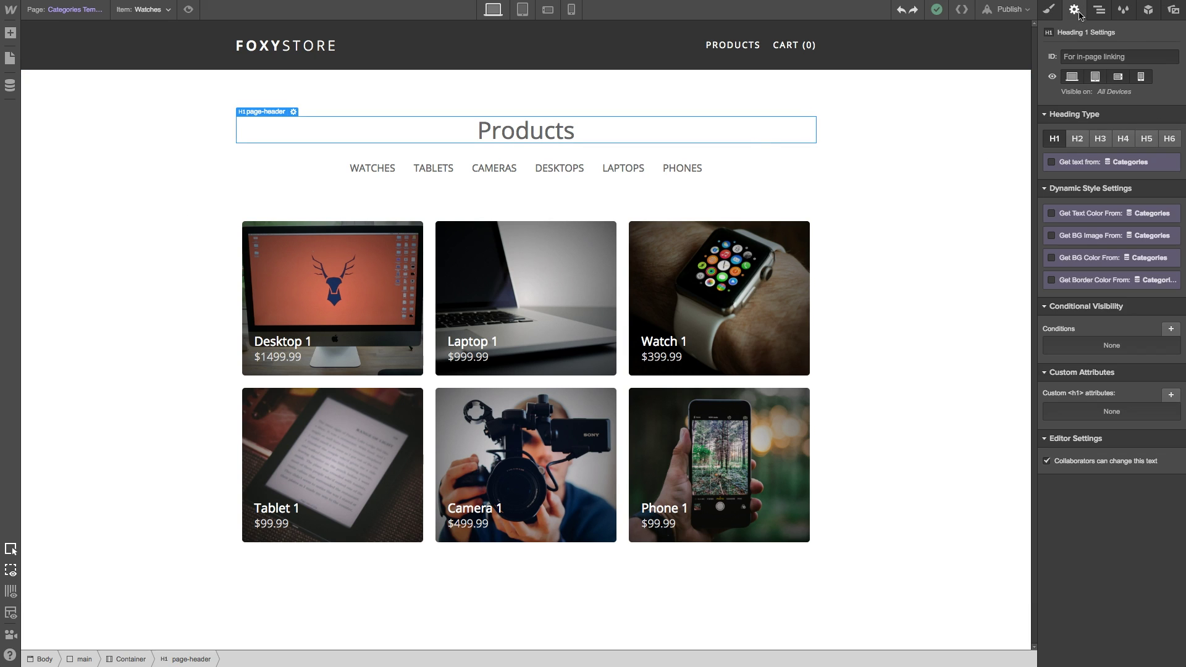
pyautogui.click(1052, 162)
pyautogui.click(1076, 178)
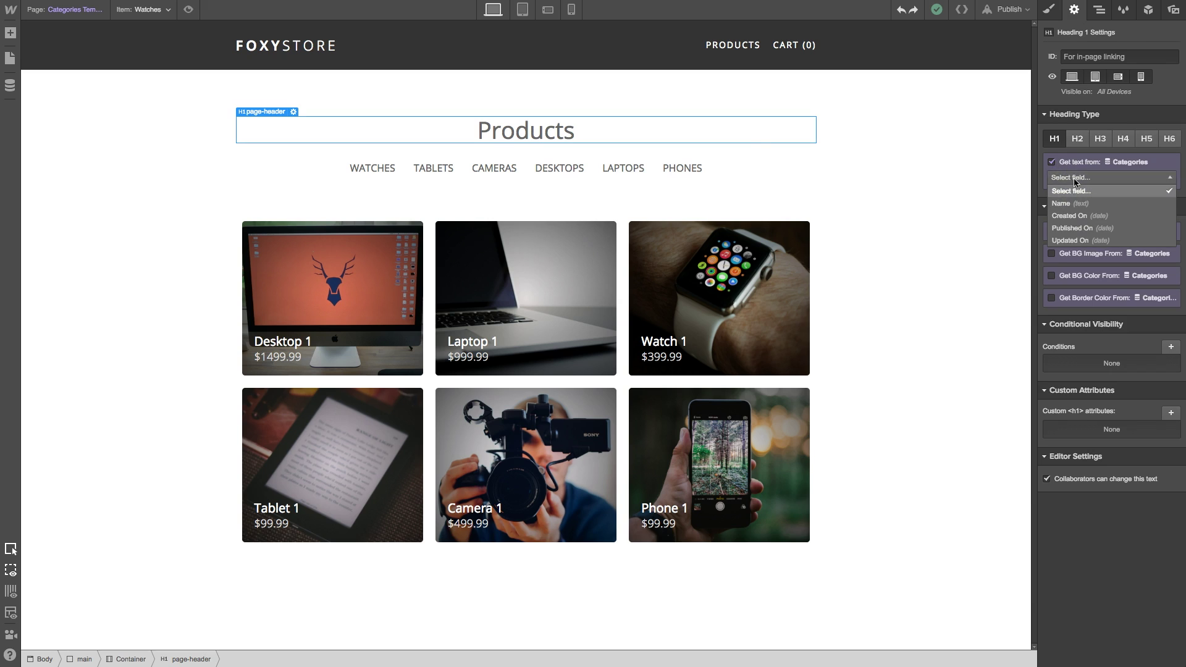
pyautogui.click(1072, 204)
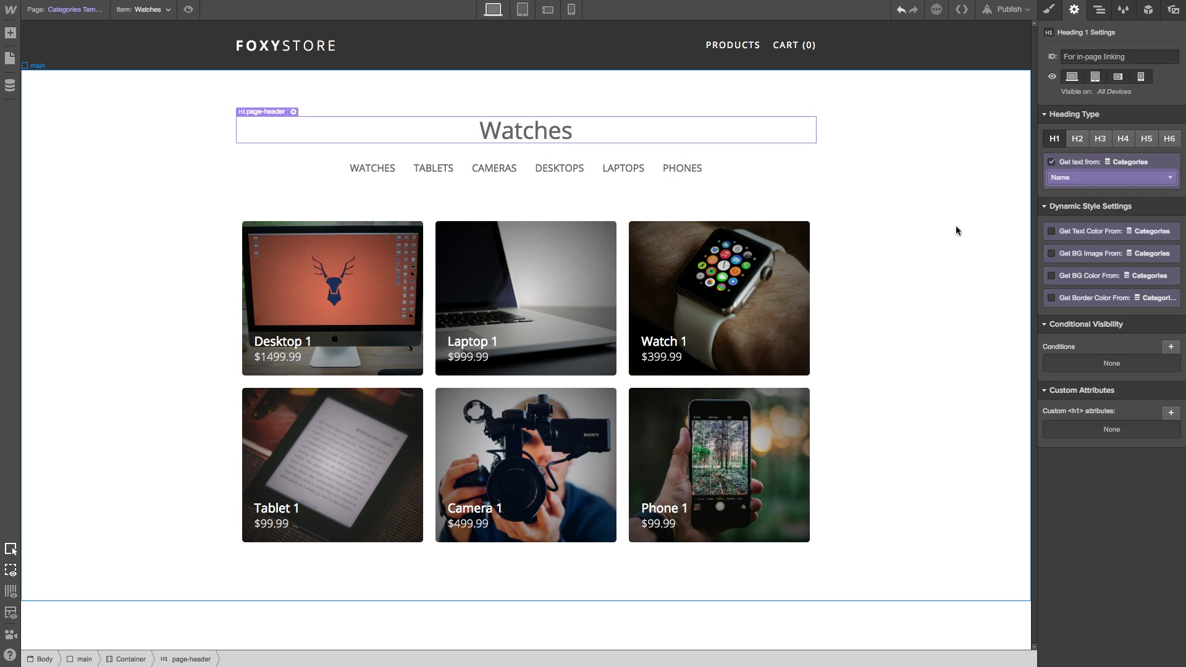
pyautogui.click(933, 261)
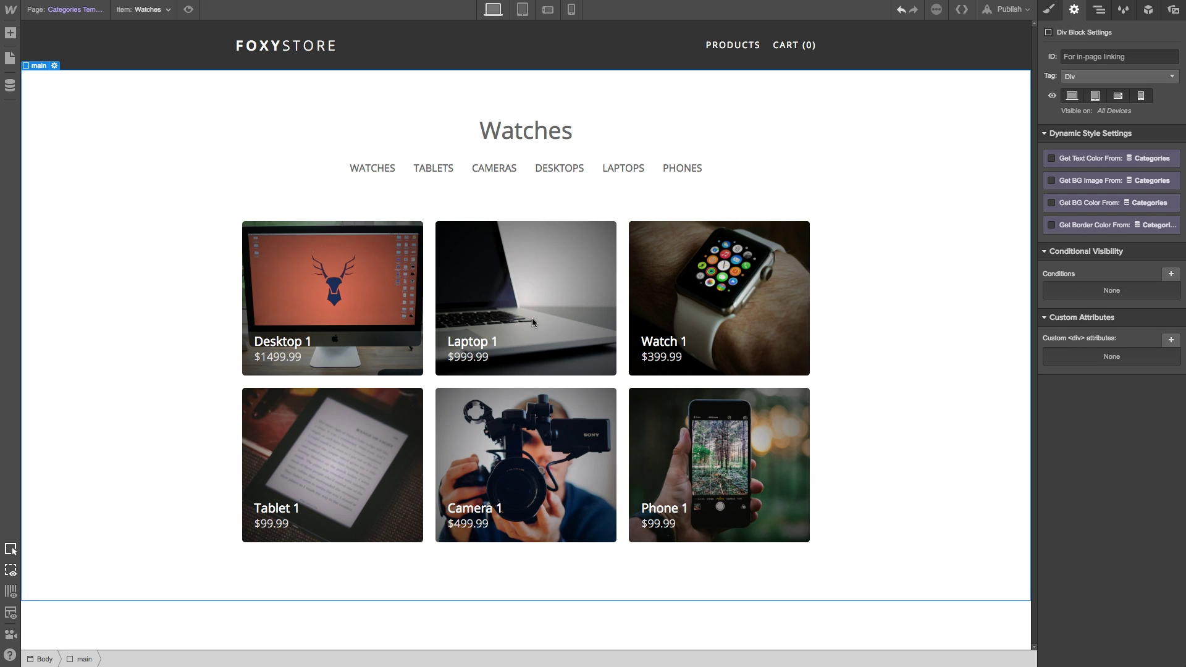
# - Replace the Feature on homepage? filter with Product Category equals Current Category, leaving Watch 2 and Watch 1
pyautogui.click(472, 315)
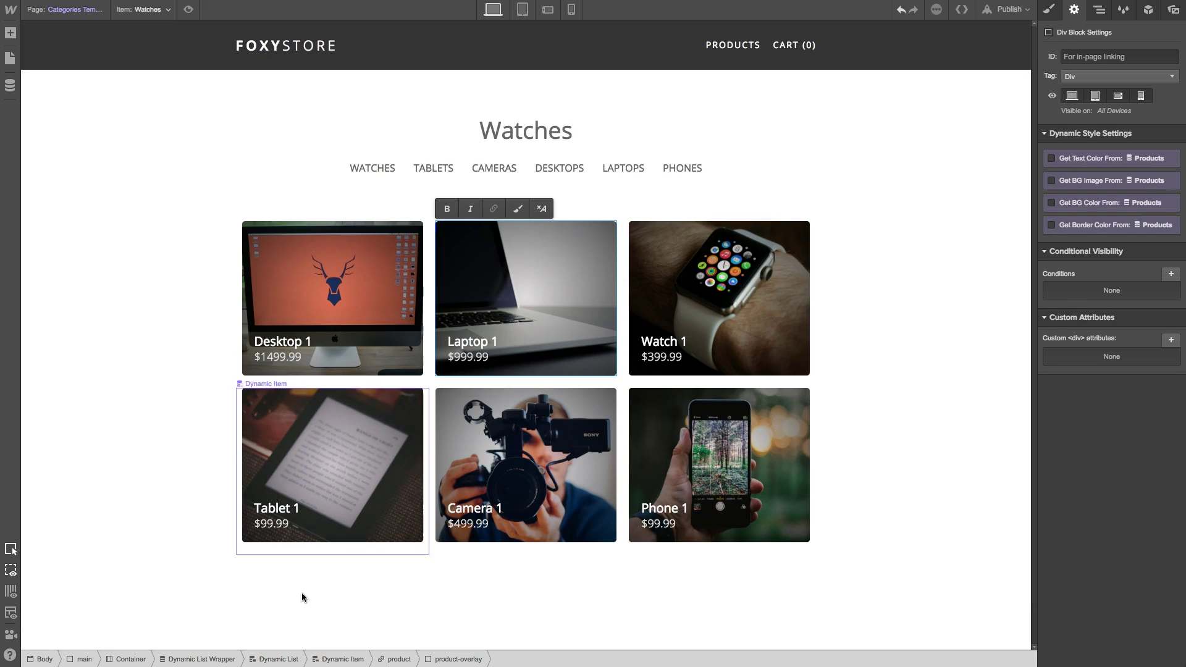
pyautogui.click(208, 657)
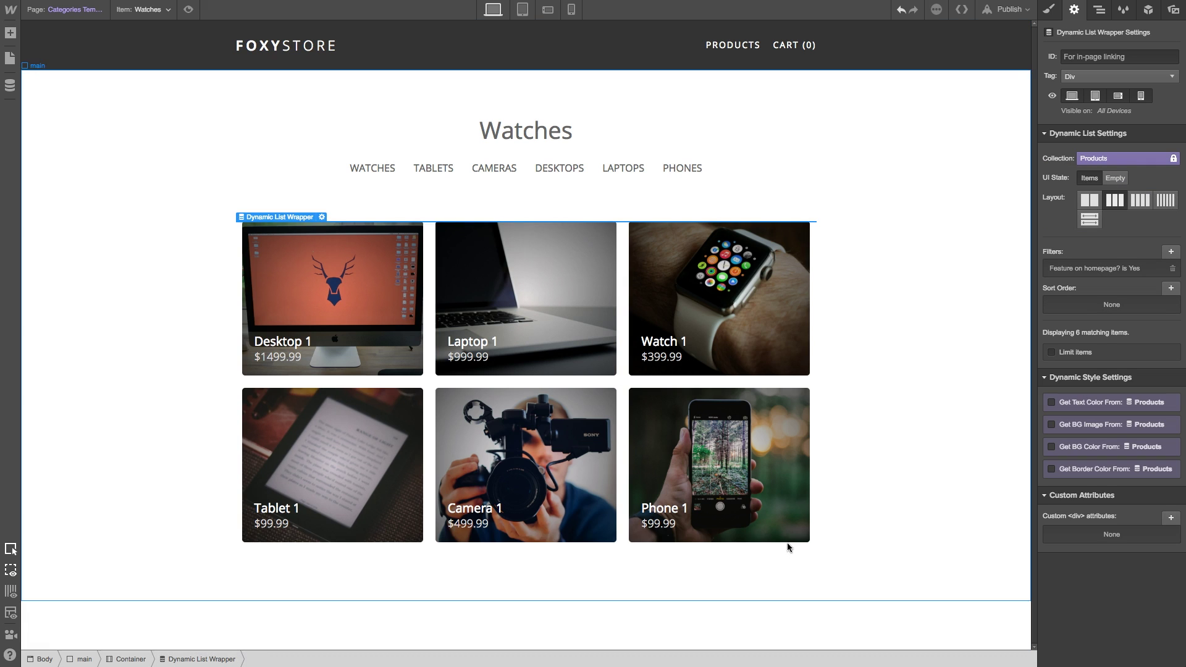
pyautogui.click(1173, 269)
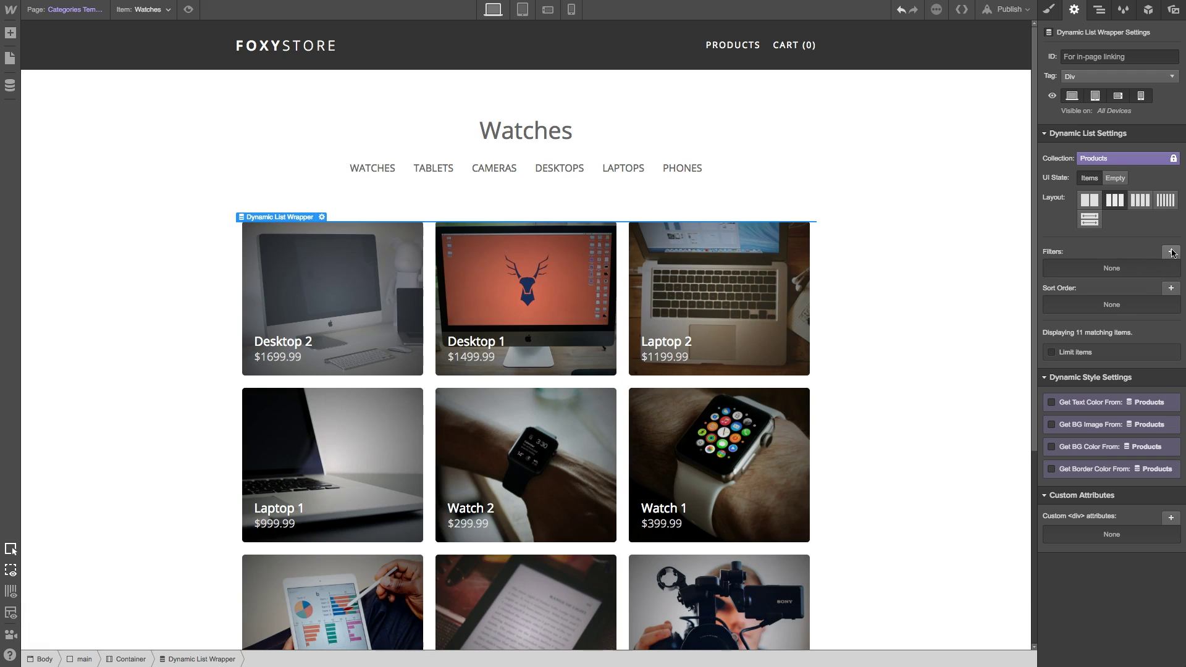
pyautogui.click(1171, 252)
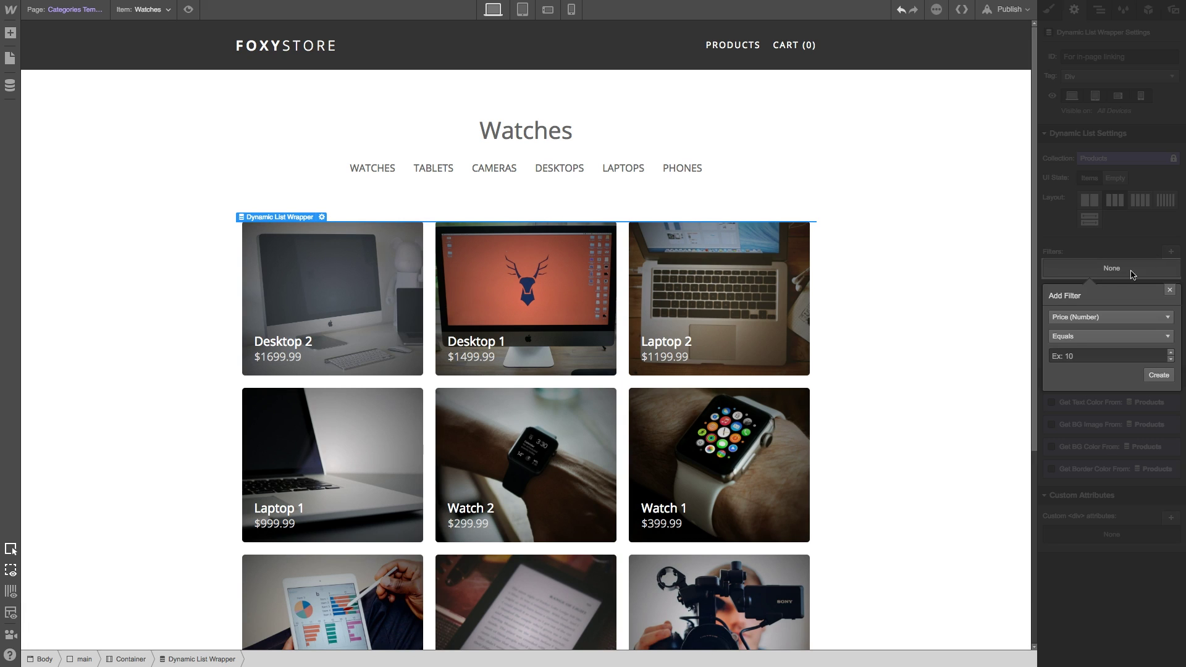
pyautogui.click(1100, 315)
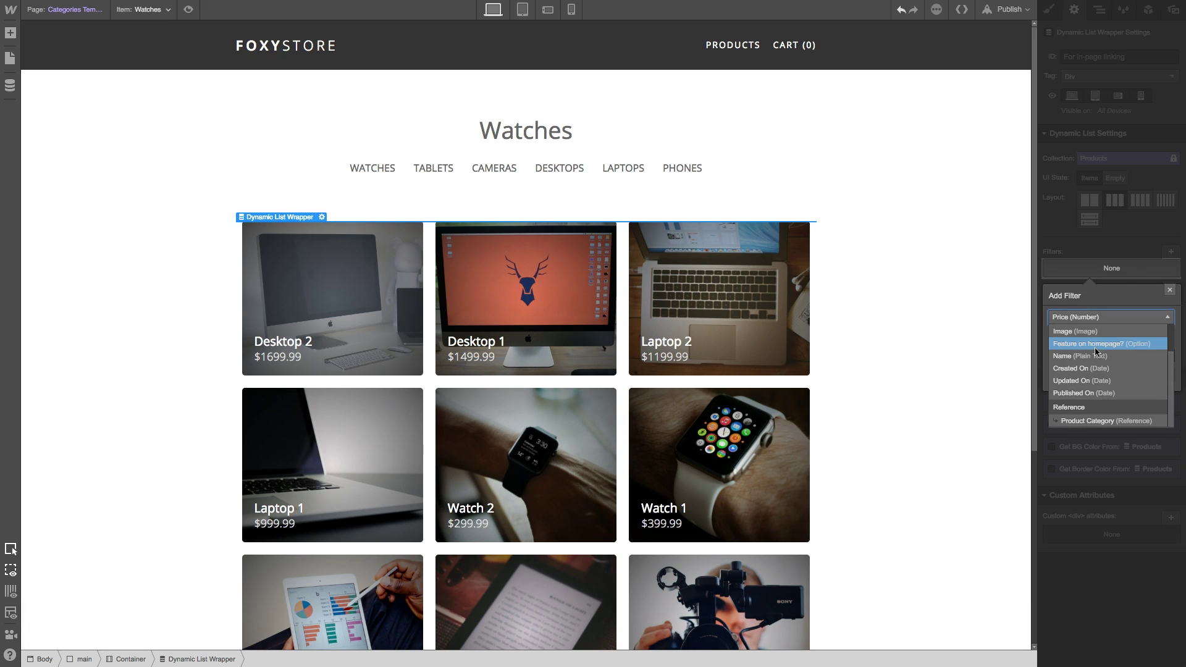
pyautogui.click(1089, 421)
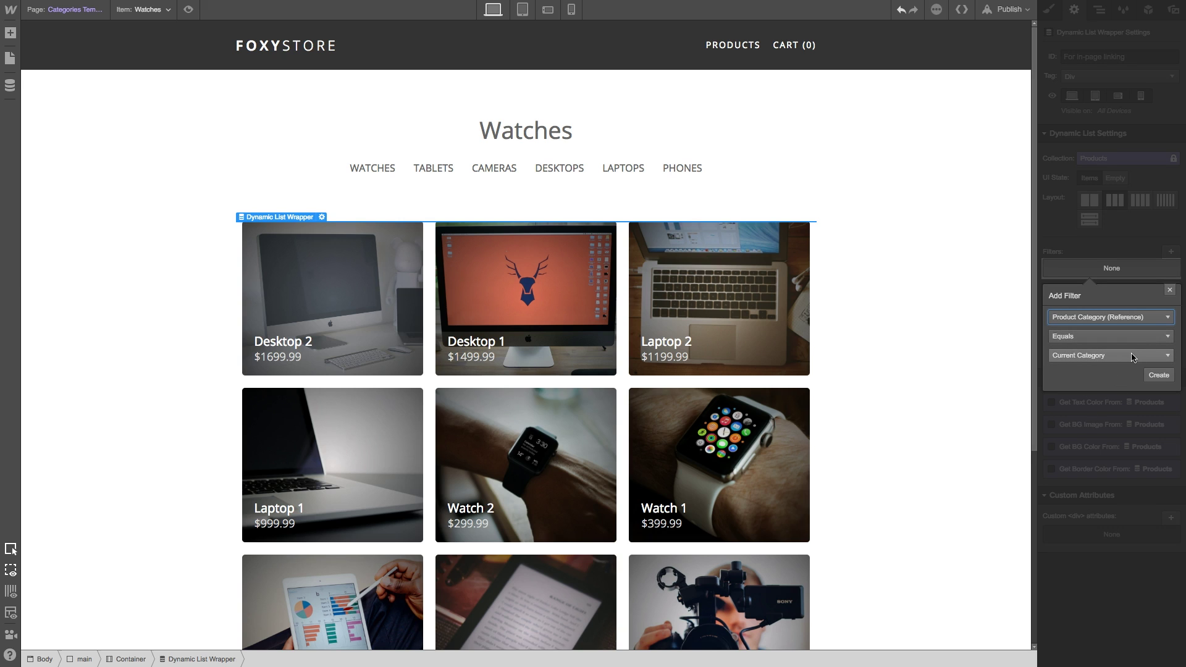
pyautogui.click(1156, 374)
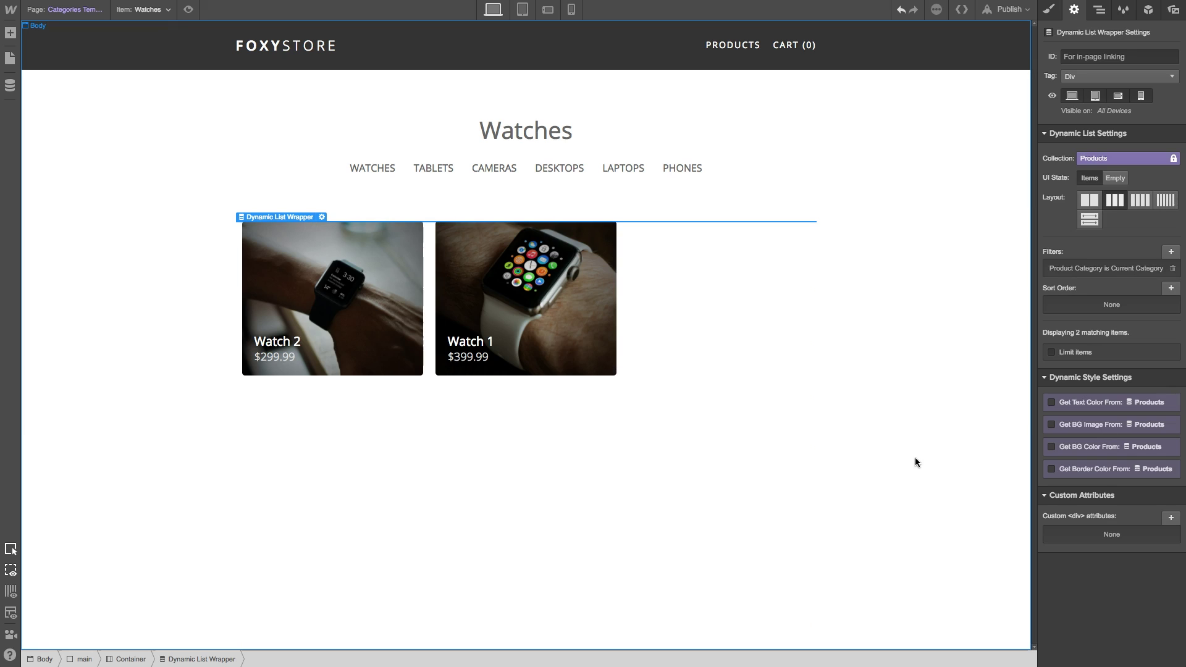
pyautogui.click(916, 380)
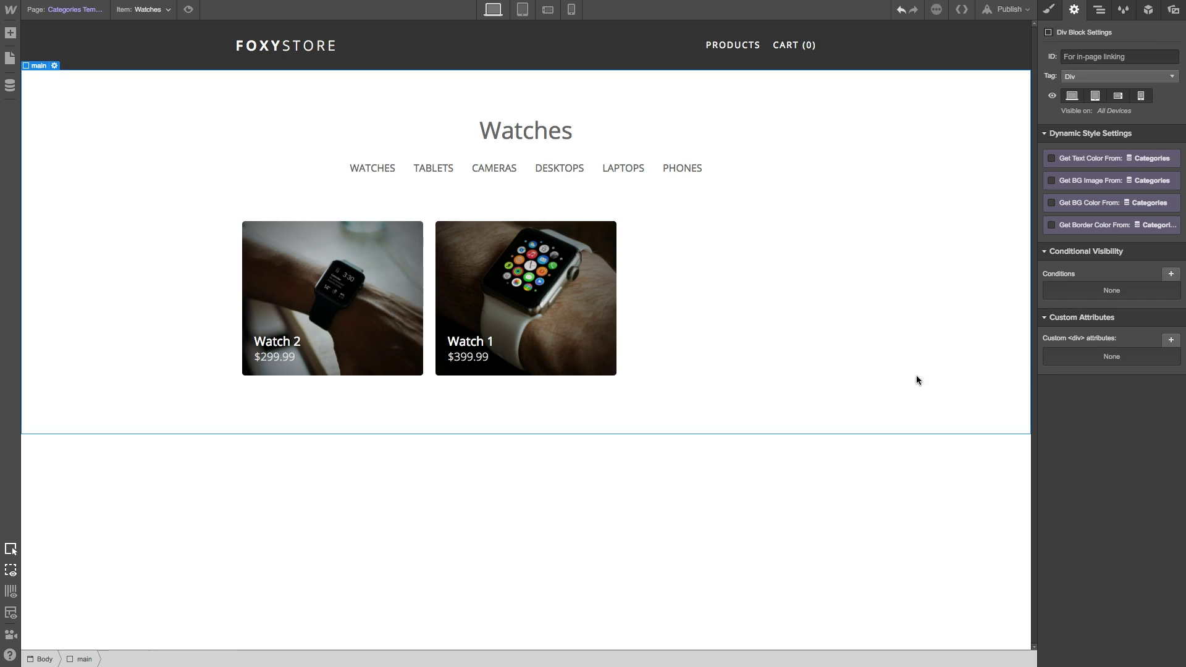
pyautogui.click(207, 503)
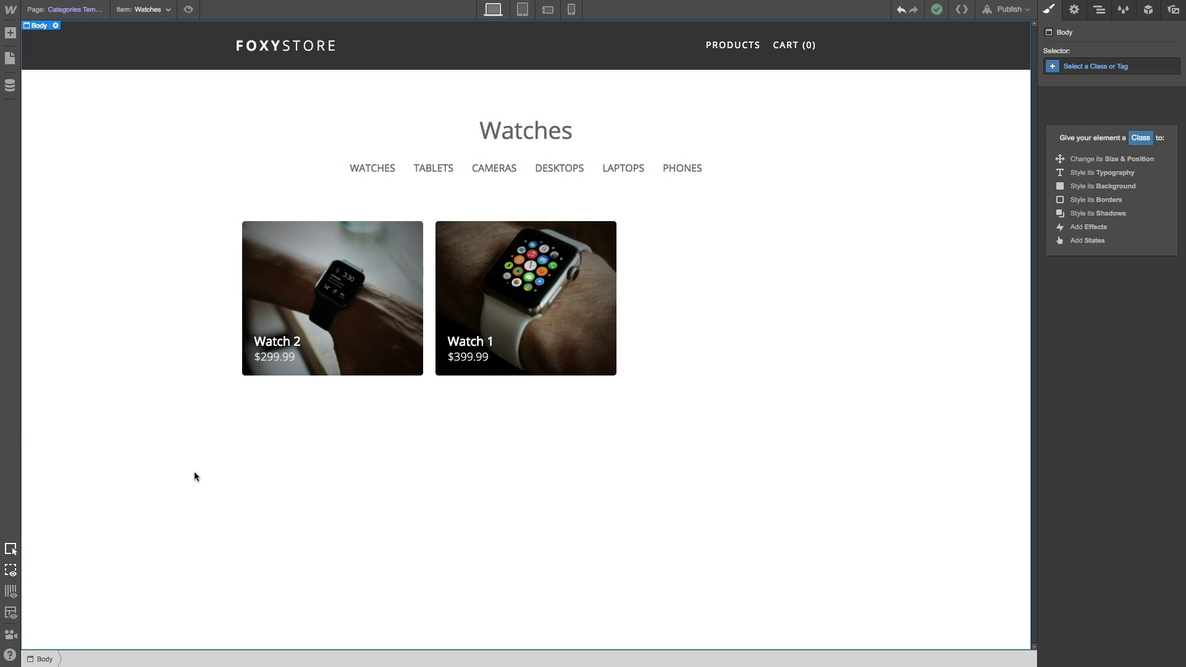
# - Open the Products Template page and place the Header symbol at the top
pyautogui.click(87, 11)
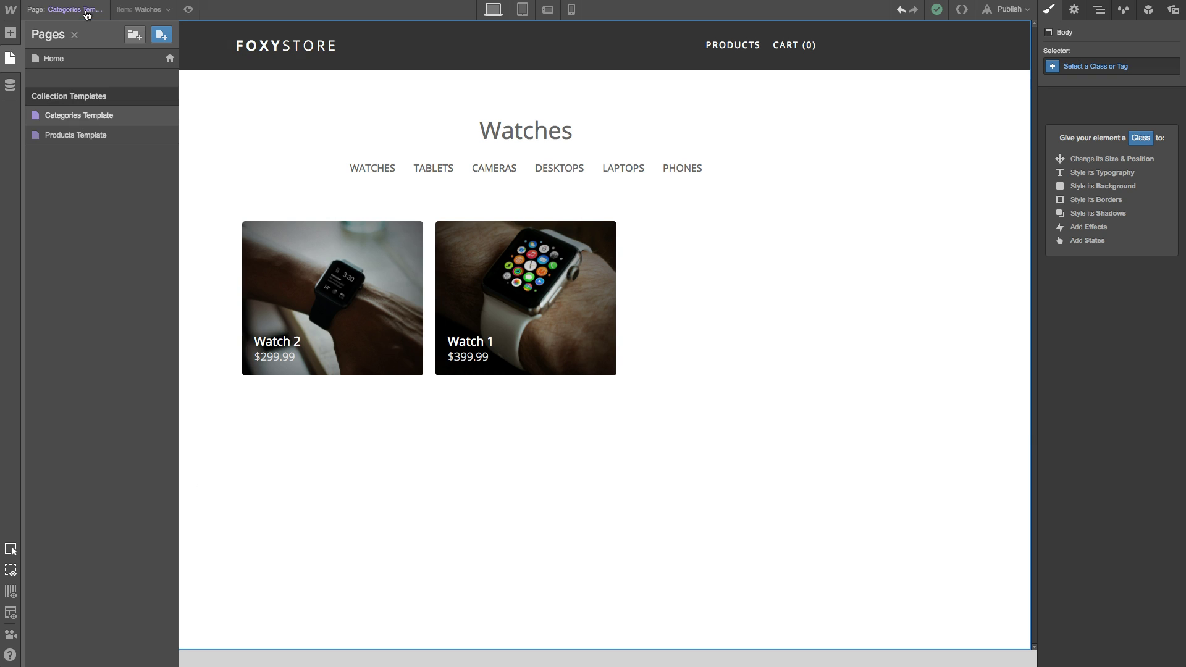
pyautogui.click(76, 134)
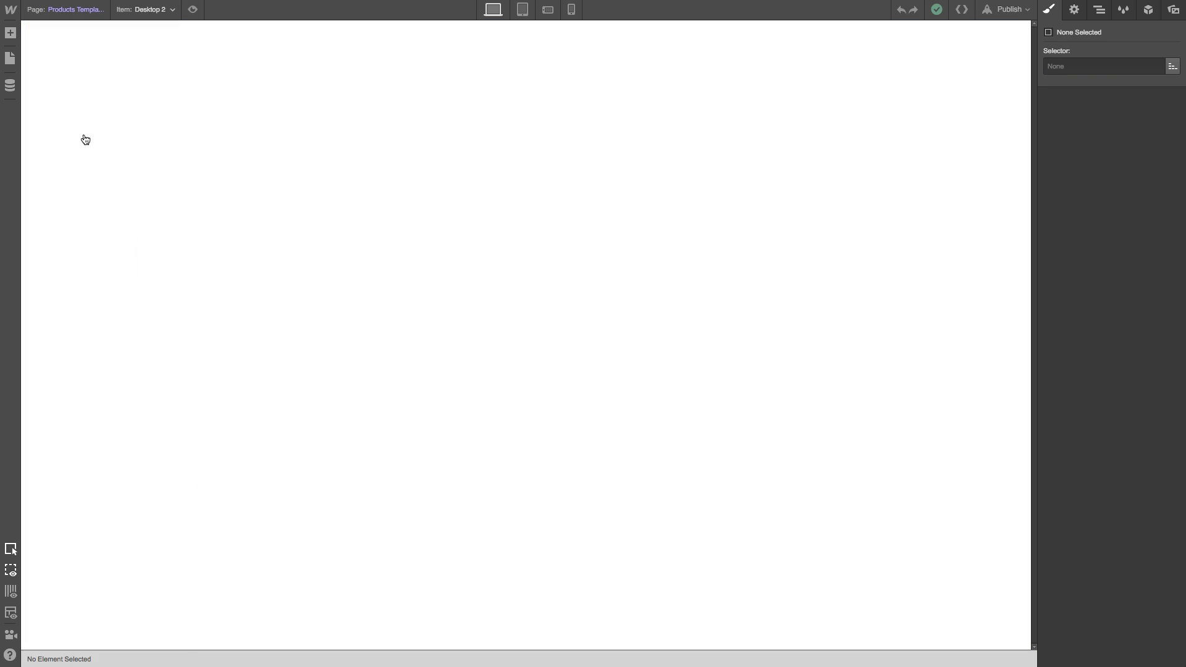
pyautogui.click(1012, 94)
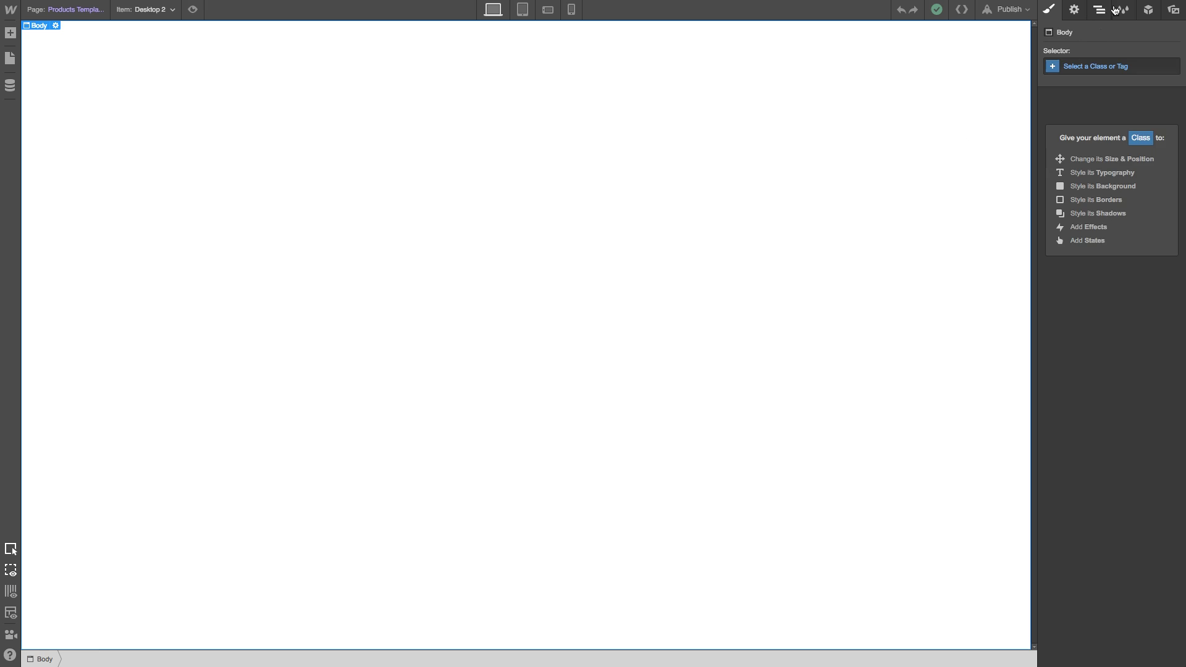
pyautogui.click(1147, 9)
pyautogui.moveTo(1098, 95); pyautogui.dragTo(553, 94)
# - Add a Div Block below the header with the class main
pyautogui.click(409, 185)
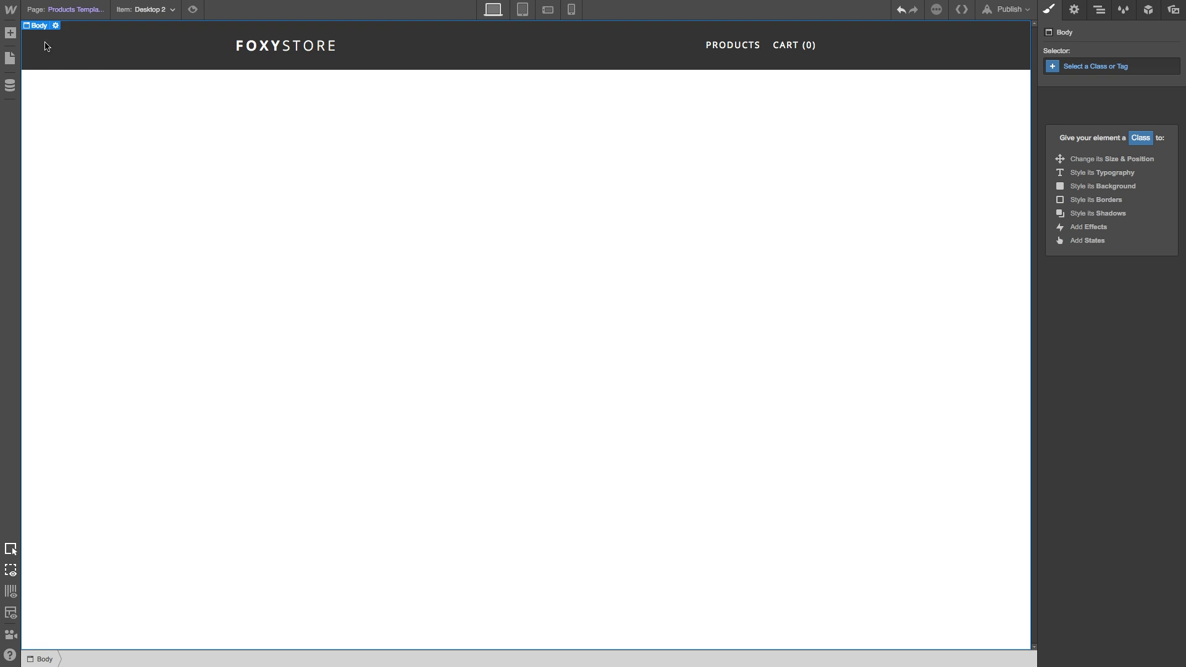
pyautogui.click(9, 33)
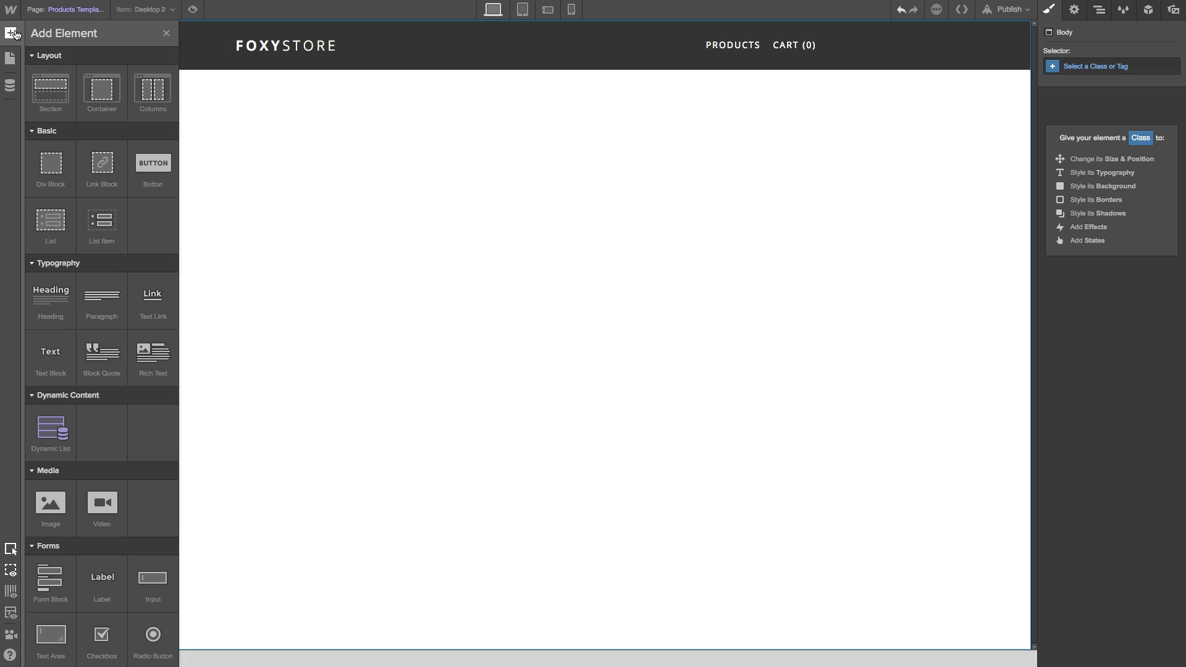
pyautogui.click(57, 175)
pyautogui.click(1153, 64)
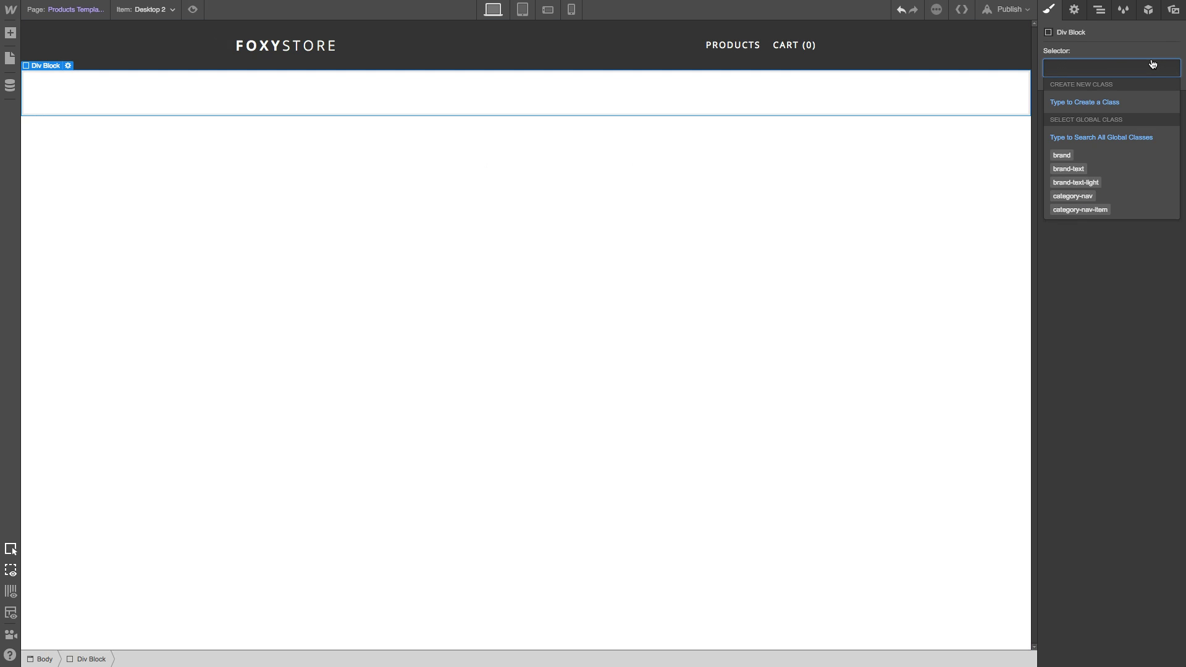
pyautogui.write('main')
pyautogui.press('Return')
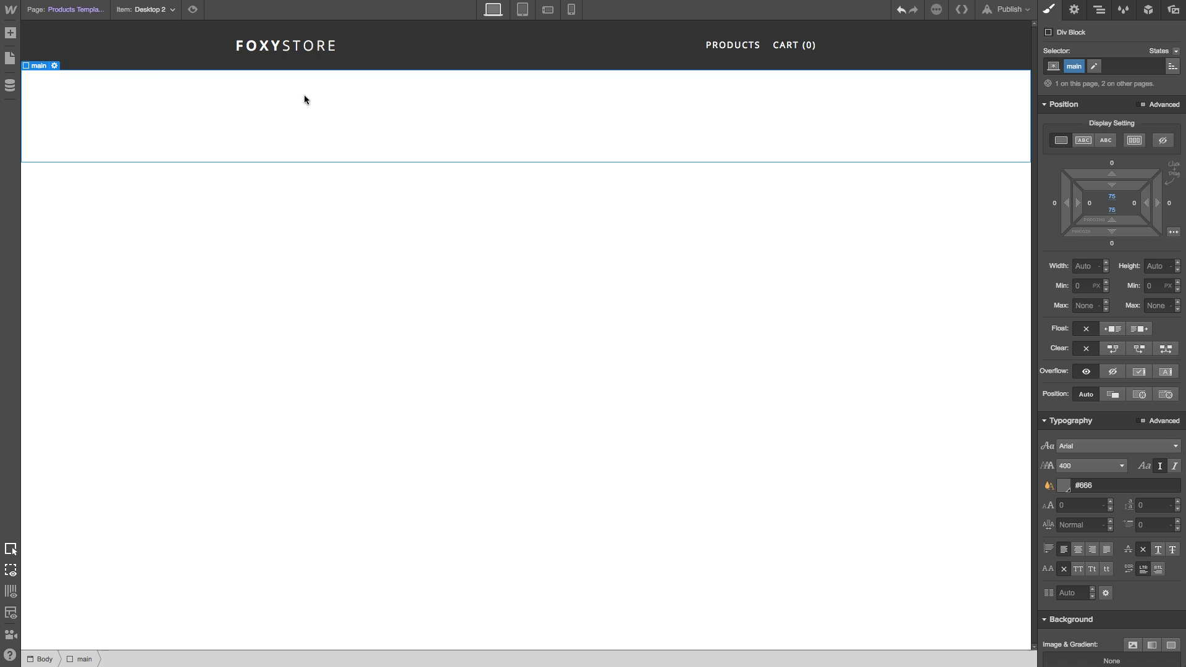
# - Drop a Container inside the main block
pyautogui.click(10, 33)
pyautogui.moveTo(102, 90); pyautogui.dragTo(386, 130)
pyautogui.click(470, 485)
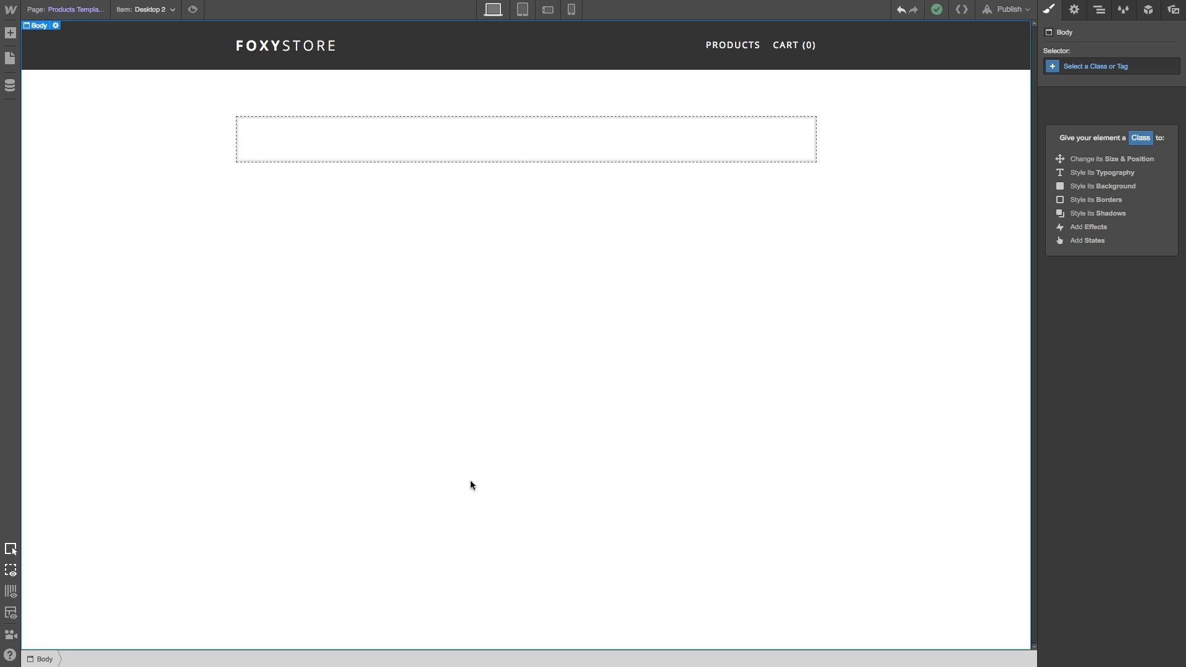
pyautogui.click(325, 149)
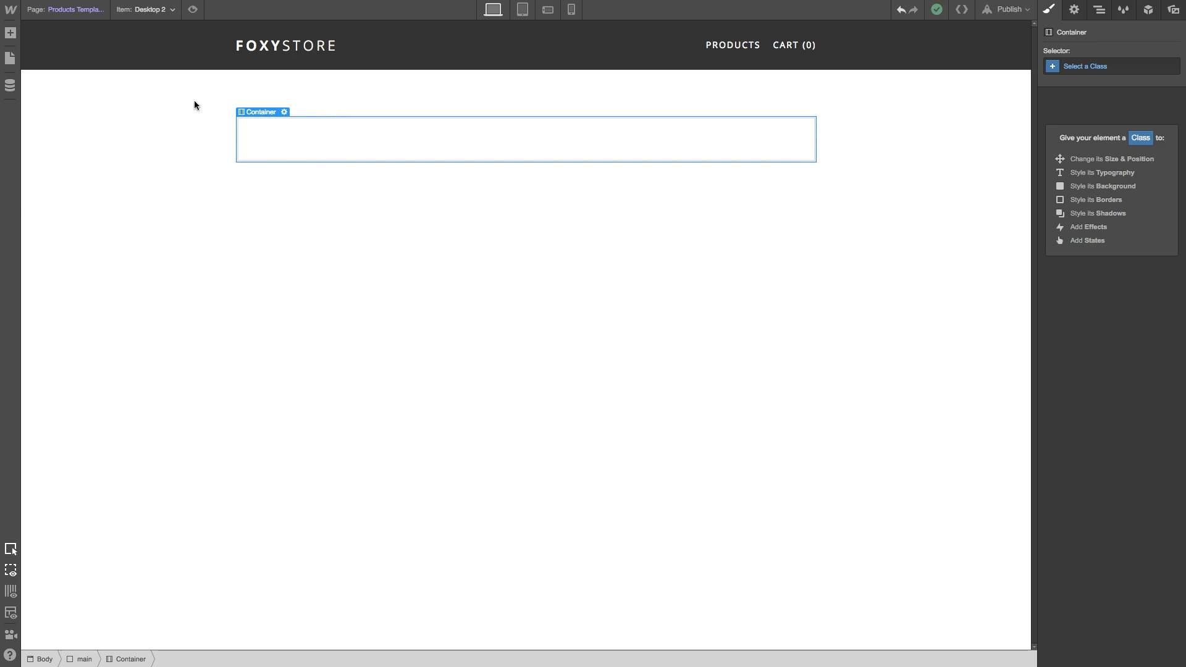
pyautogui.click(10, 33)
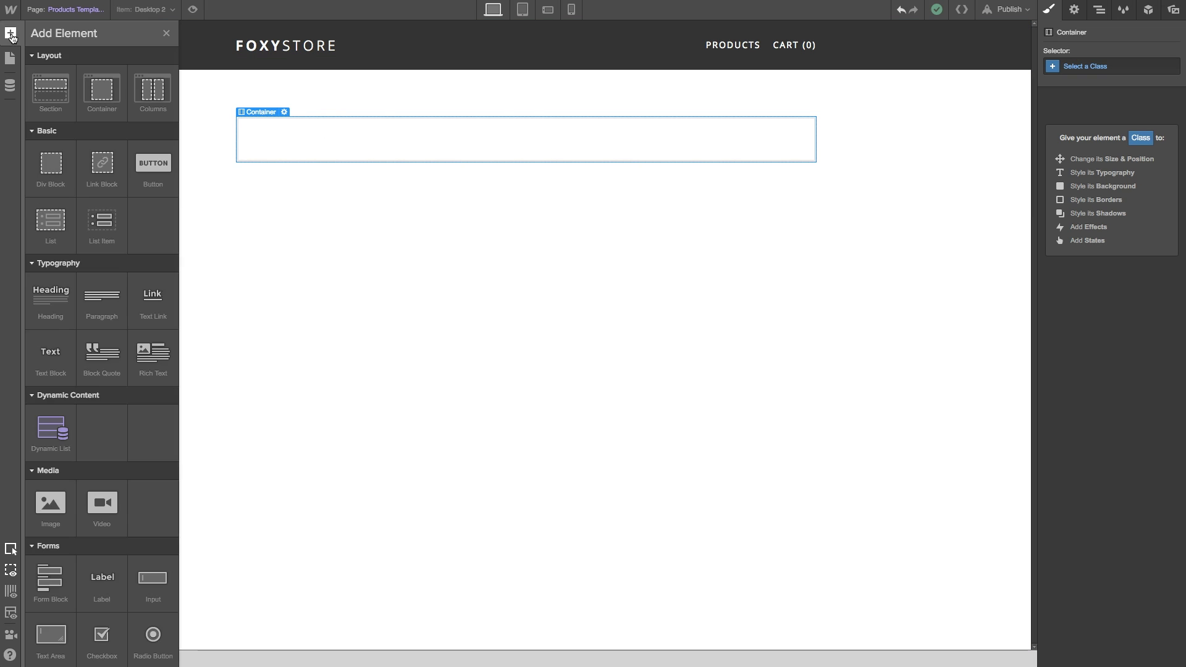
# - Add a link-back Link Block inside the container that links to the product's category page
pyautogui.click(92, 175)
pyautogui.click(1083, 73)
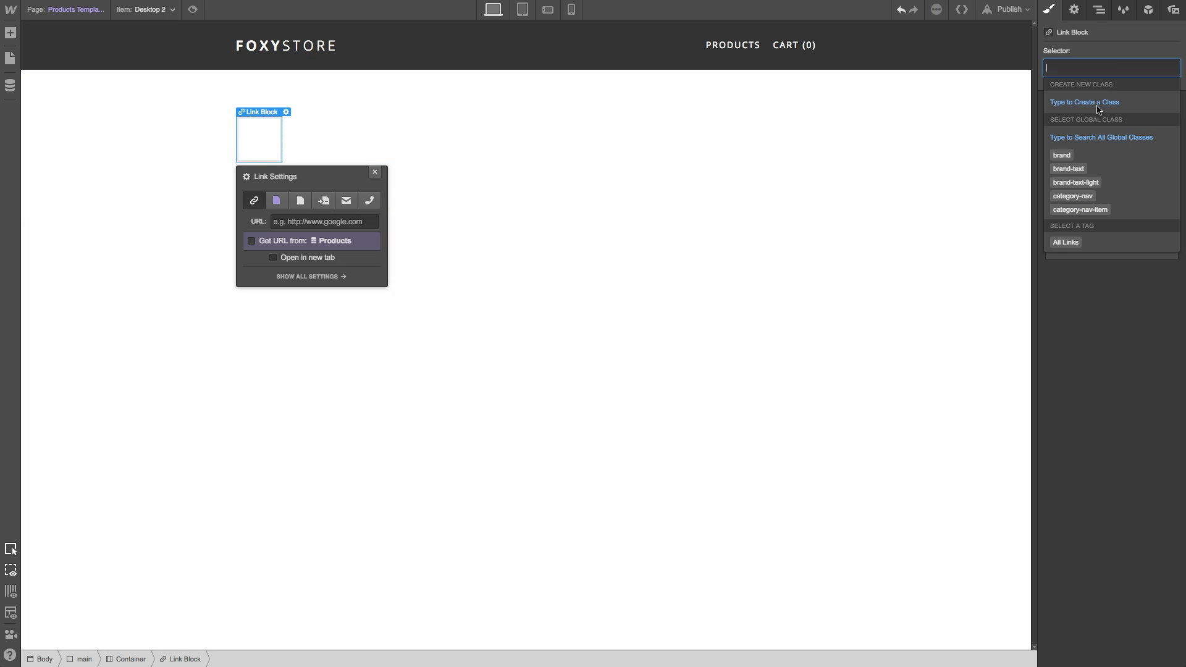
pyautogui.write('link-back')
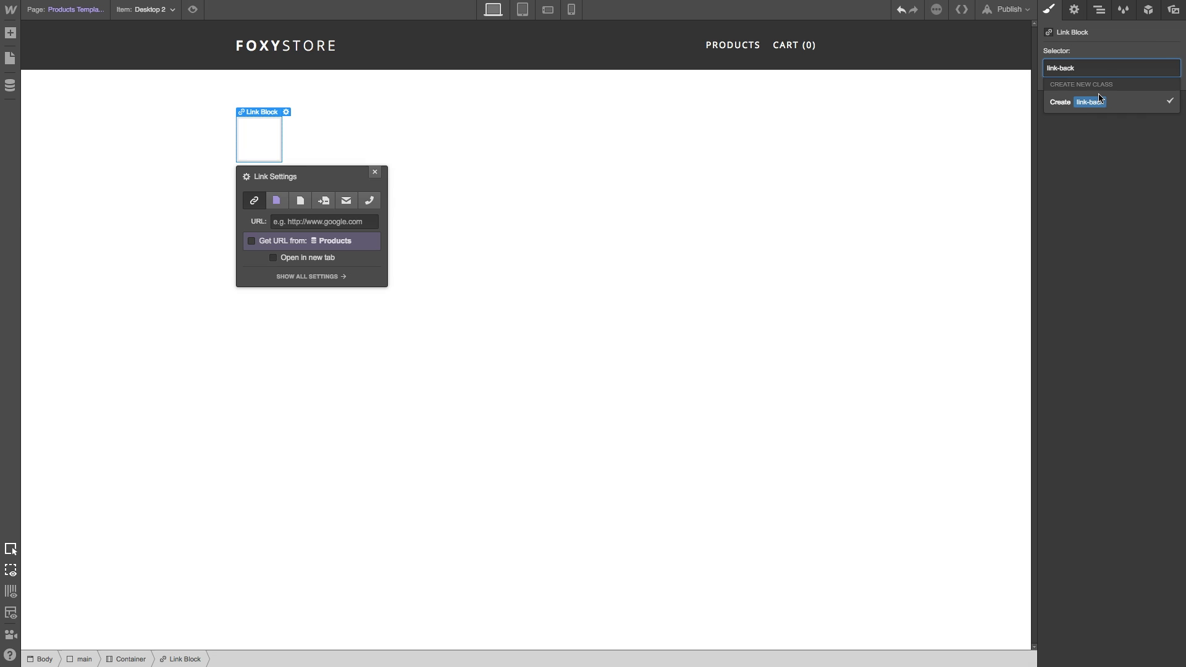
pyautogui.click(1099, 100)
pyautogui.click(279, 236)
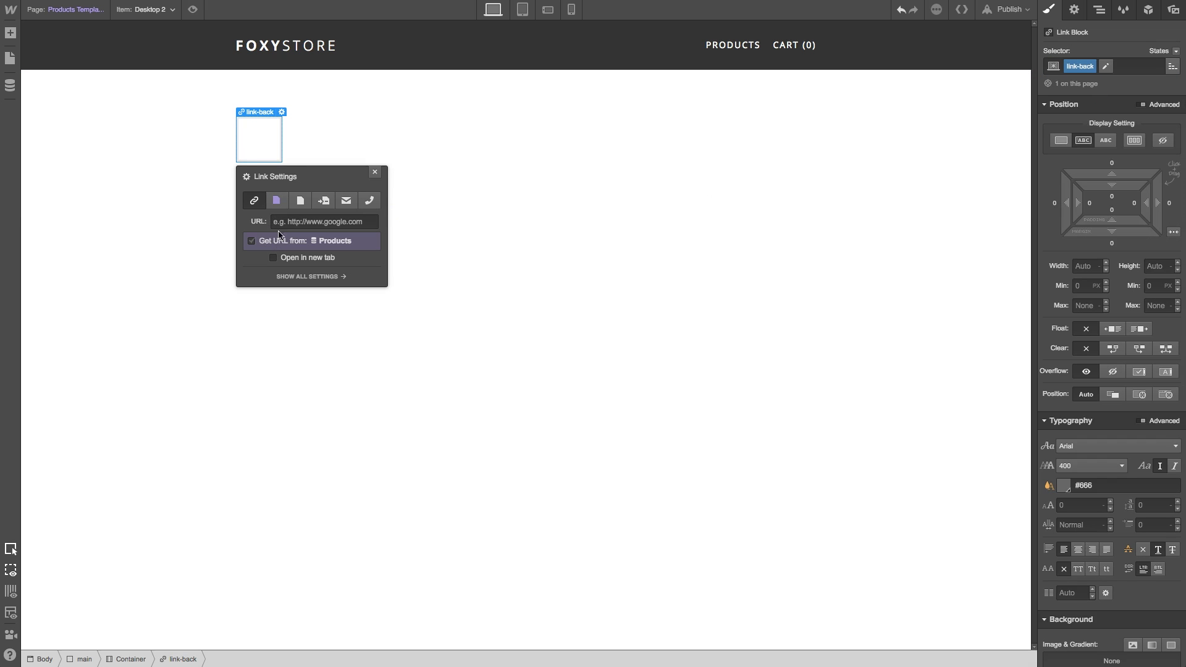
pyautogui.click(277, 200)
pyautogui.click(309, 223)
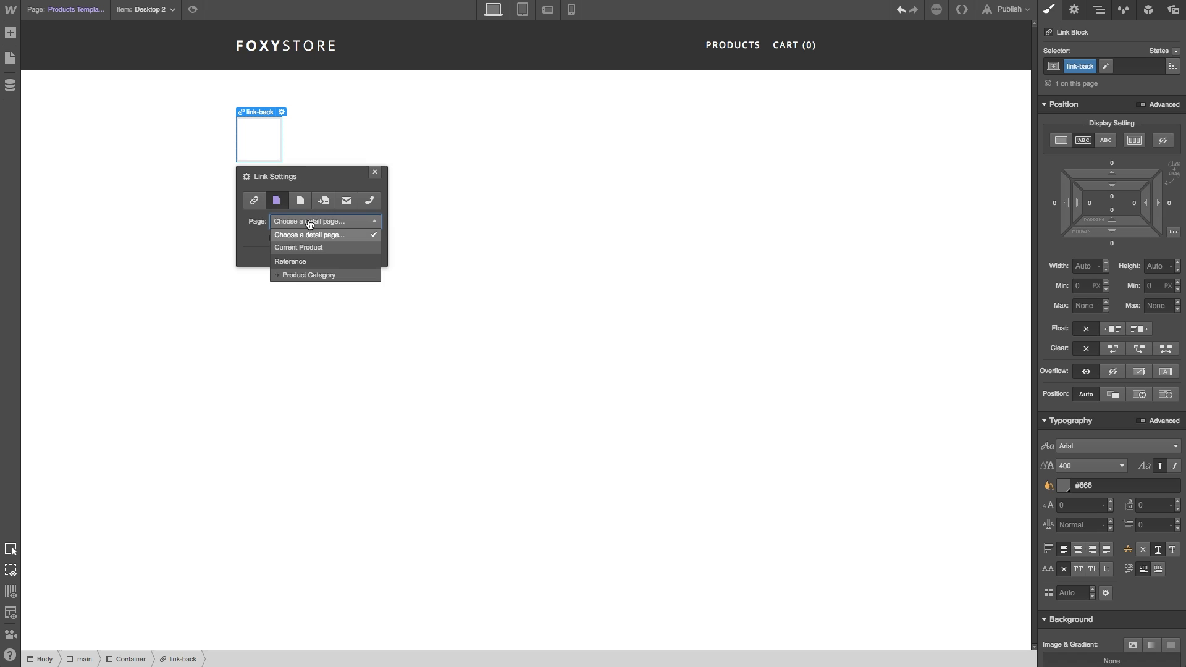
pyautogui.click(321, 276)
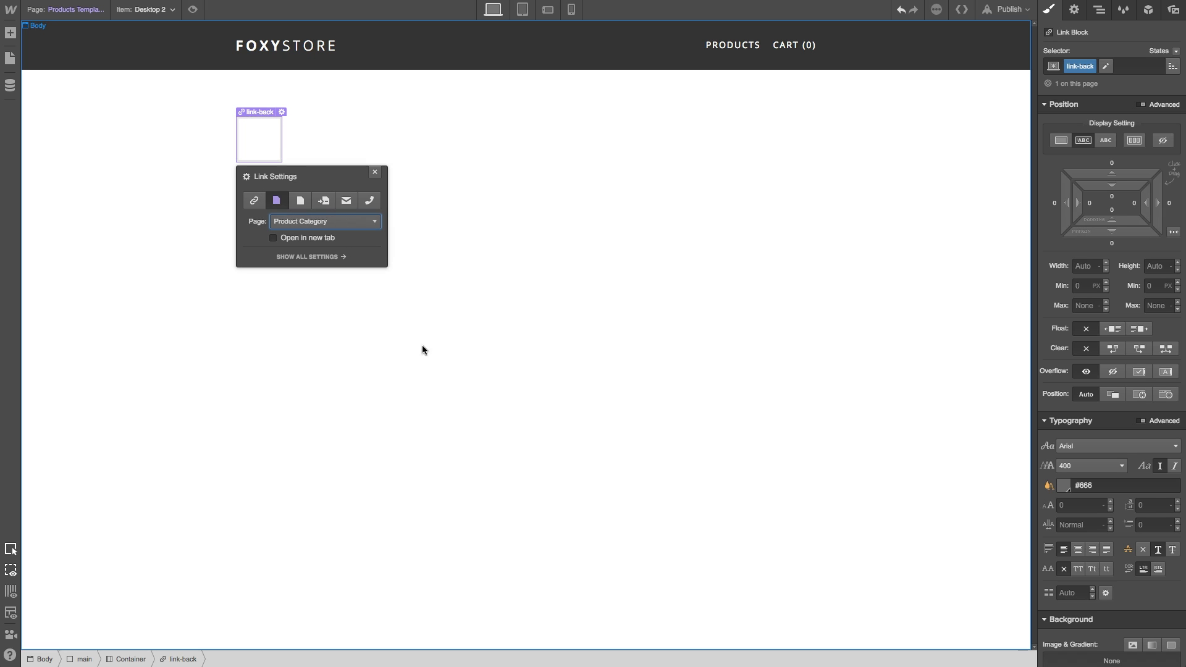
# - Drop a text block inside the link-back link
pyautogui.click(260, 140)
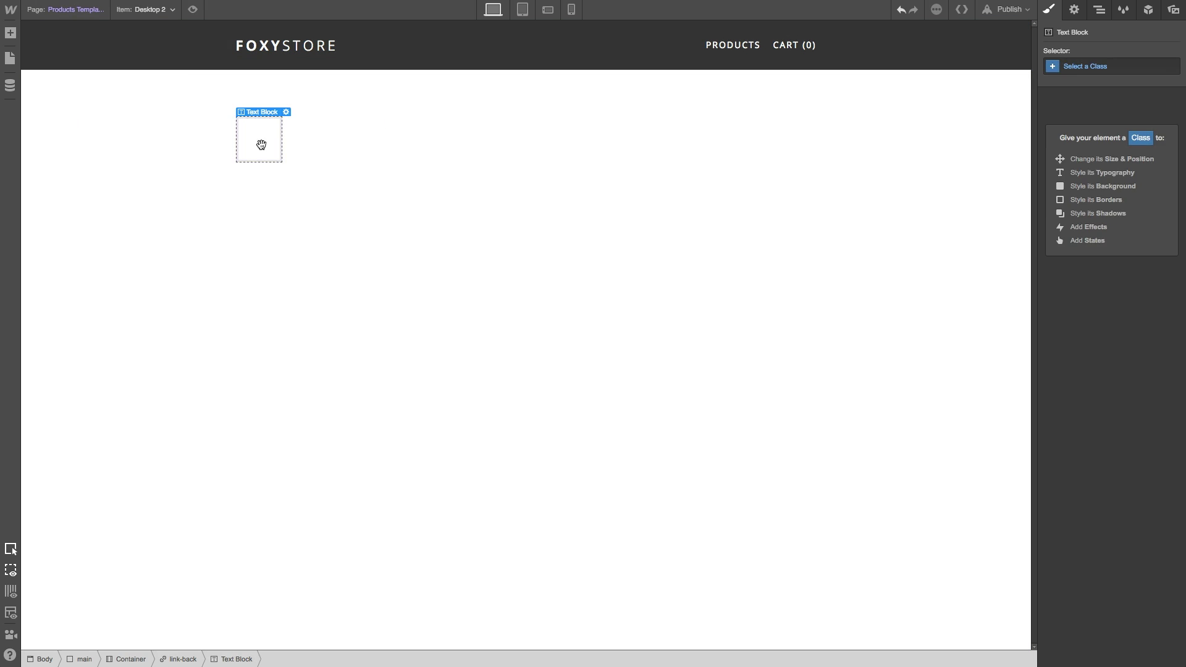
pyautogui.click(1069, 318)
pyautogui.click(1098, 9)
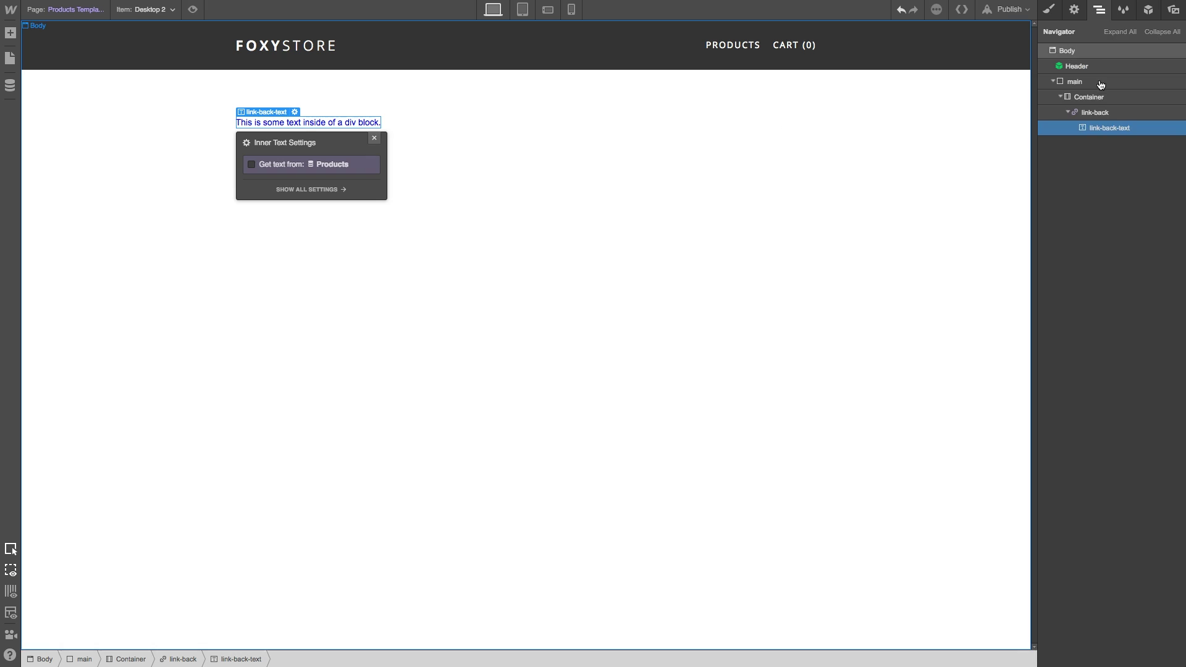
pyautogui.click(1085, 108)
# - Style link-back as Open Sans, #999, 15px uppercase, with a darker hover colour
pyautogui.click(1048, 9)
pyautogui.click(1118, 446)
pyautogui.click(1085, 527)
pyautogui.click(1124, 485)
pyautogui.write('#999')
pyautogui.press('Return')
pyautogui.click(1078, 506)
pyautogui.write('15')
pyautogui.click(1078, 568)
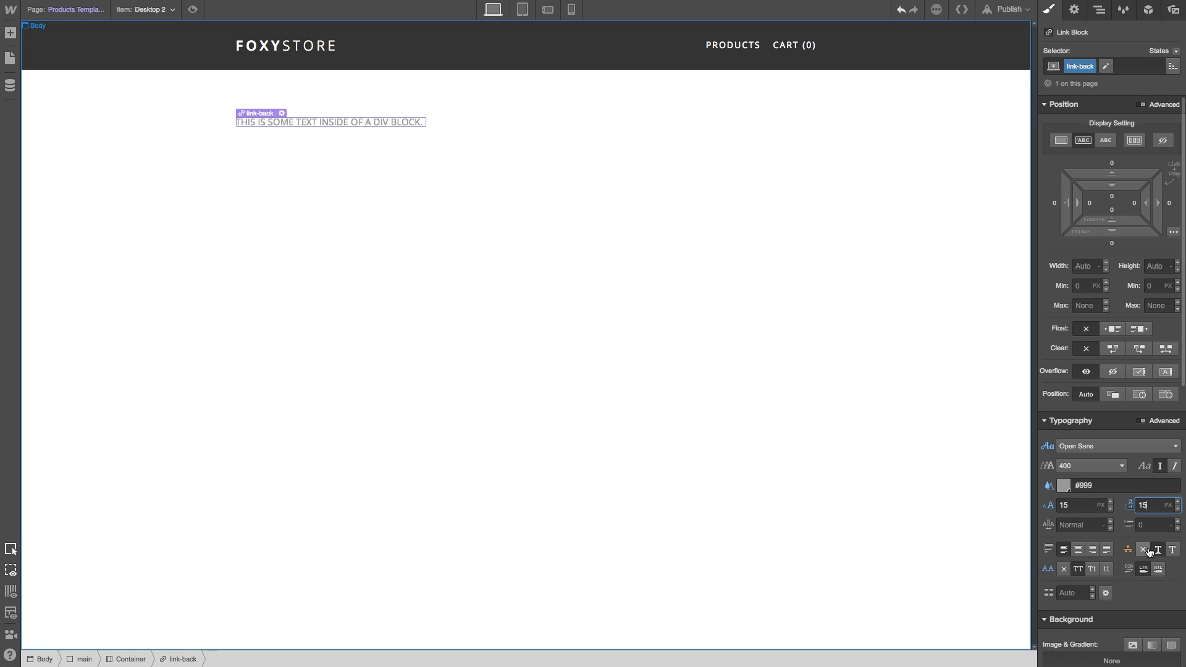
pyautogui.click(1152, 505)
pyautogui.write('15')
pyautogui.click(1159, 51)
pyautogui.click(1149, 68)
# - Duplicate the text block and change the first one to read '« BACK TO'
pyautogui.click(344, 123)
pyautogui.hotkey('ctrl', 'c')
pyautogui.hotkey('ctrl', 'v')
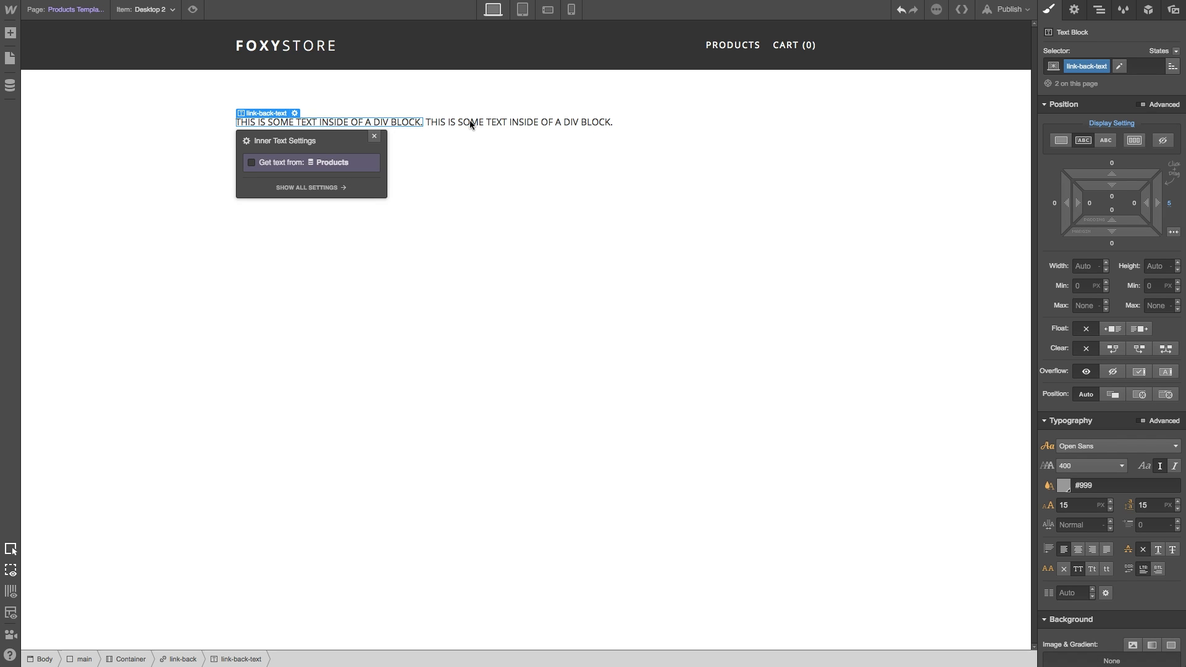
pyautogui.click(450, 121)
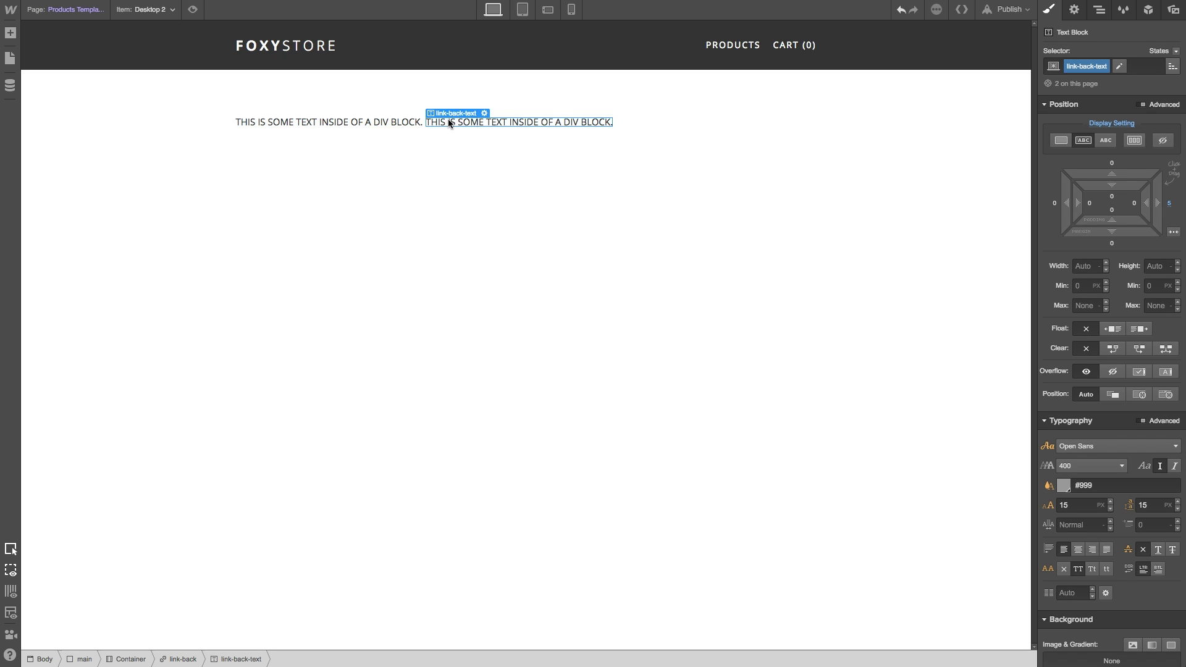
pyautogui.doubleClick(357, 122)
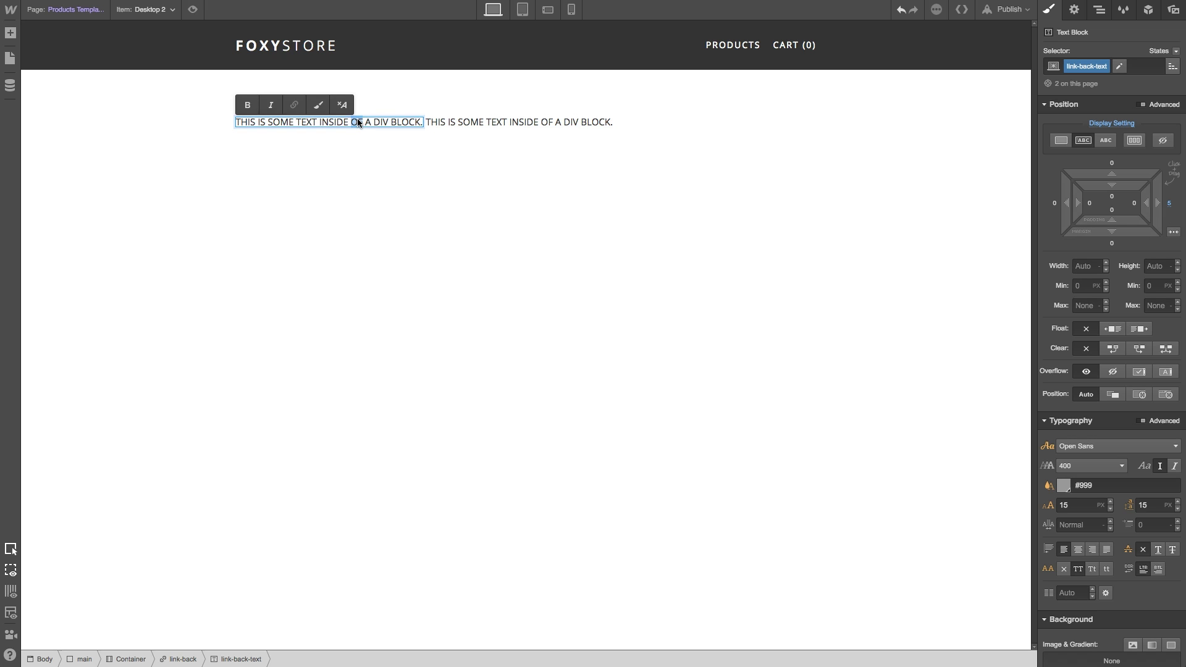
pyautogui.tripleClick(358, 120)
pyautogui.write('«')
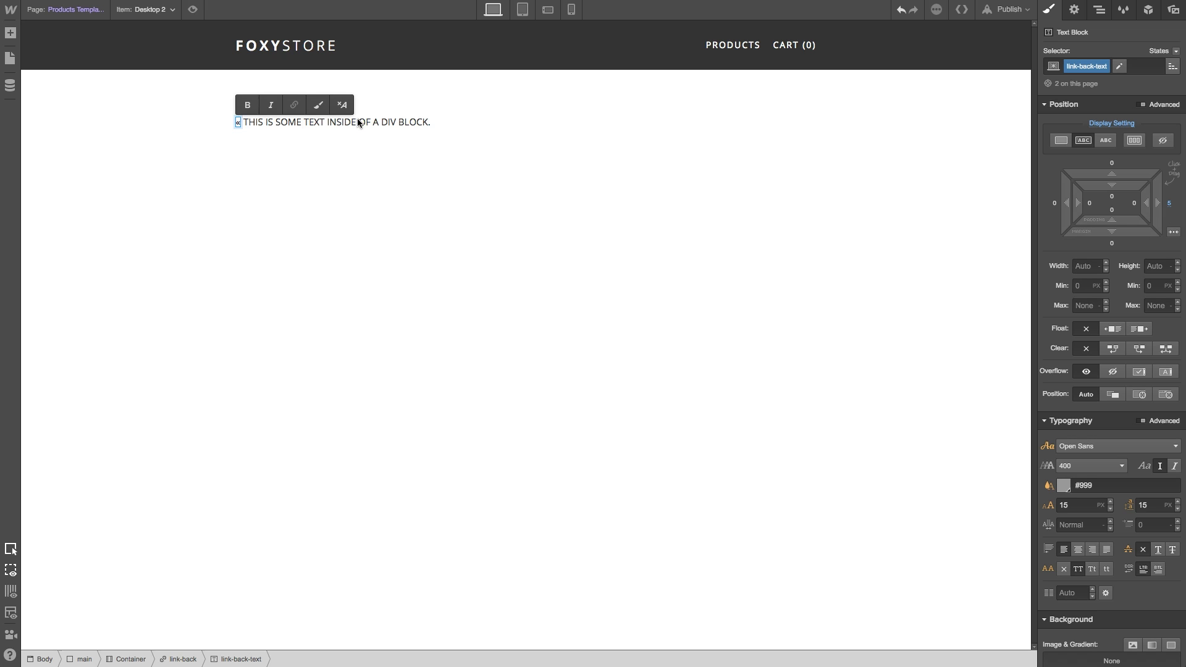
pyautogui.write('TO')
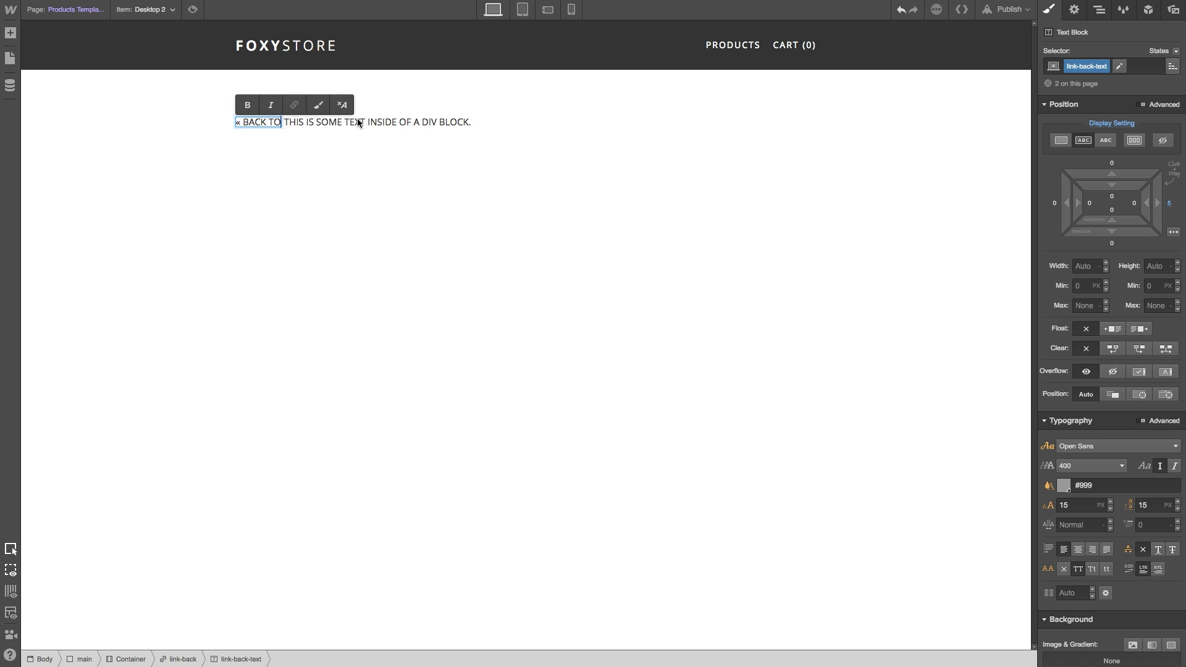
pyautogui.press('Escape')
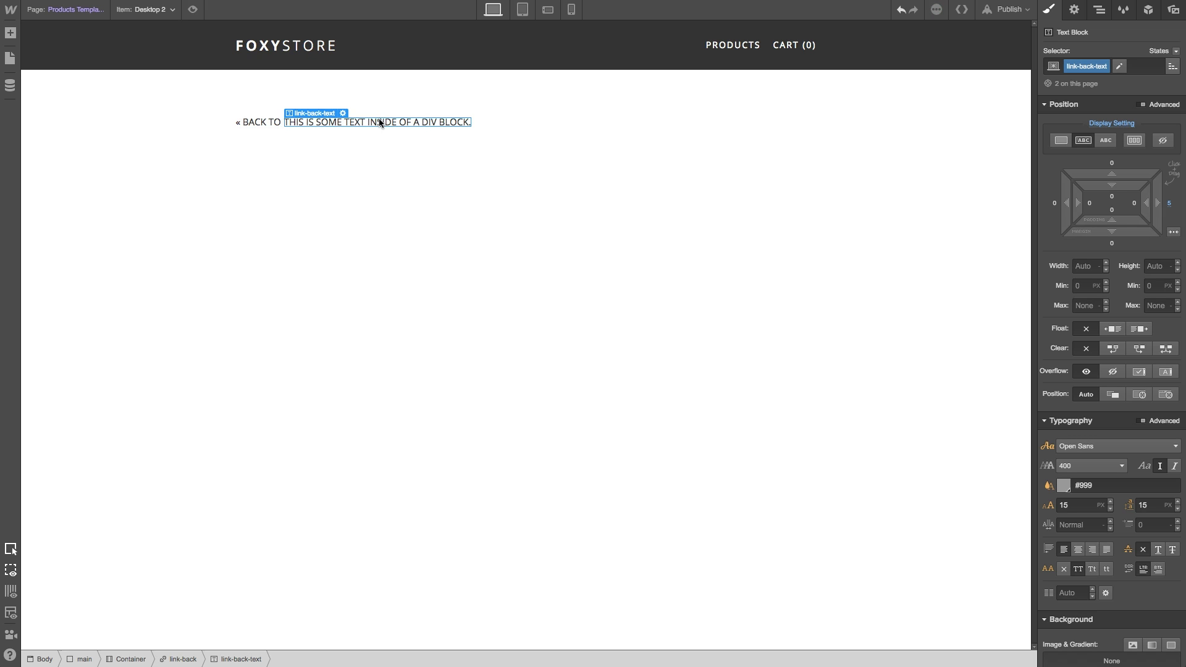
# - Bind the second text block to the product's Product Category: Name, showing DESKTOPS
pyautogui.click(1073, 9)
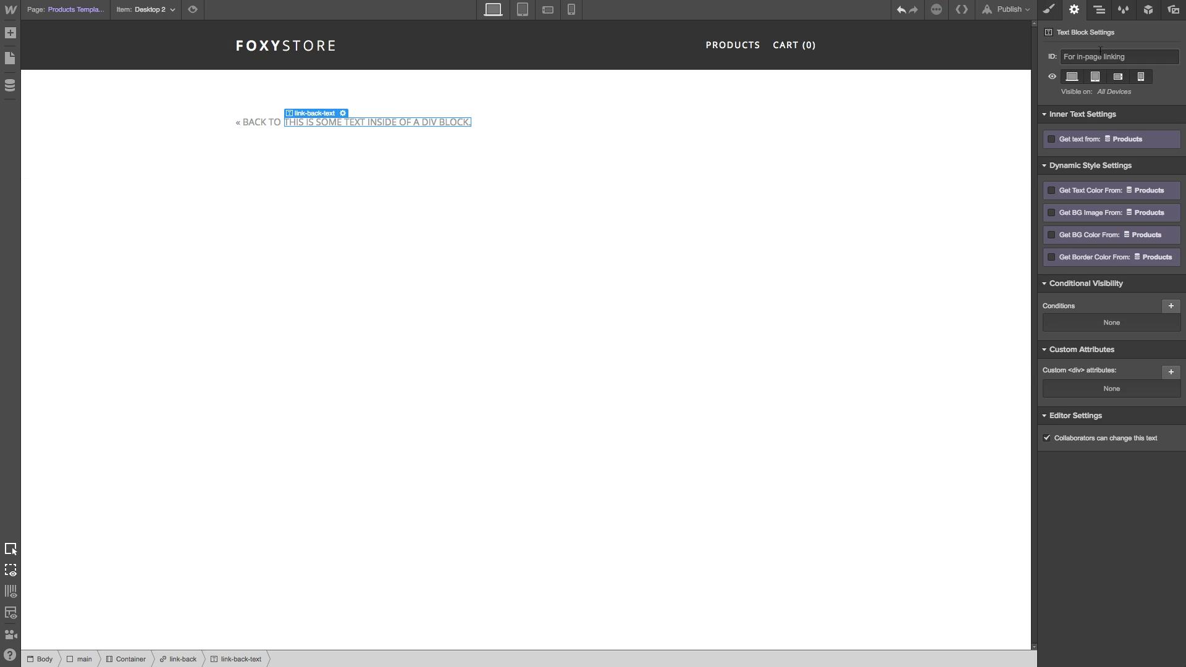
pyautogui.click(1066, 142)
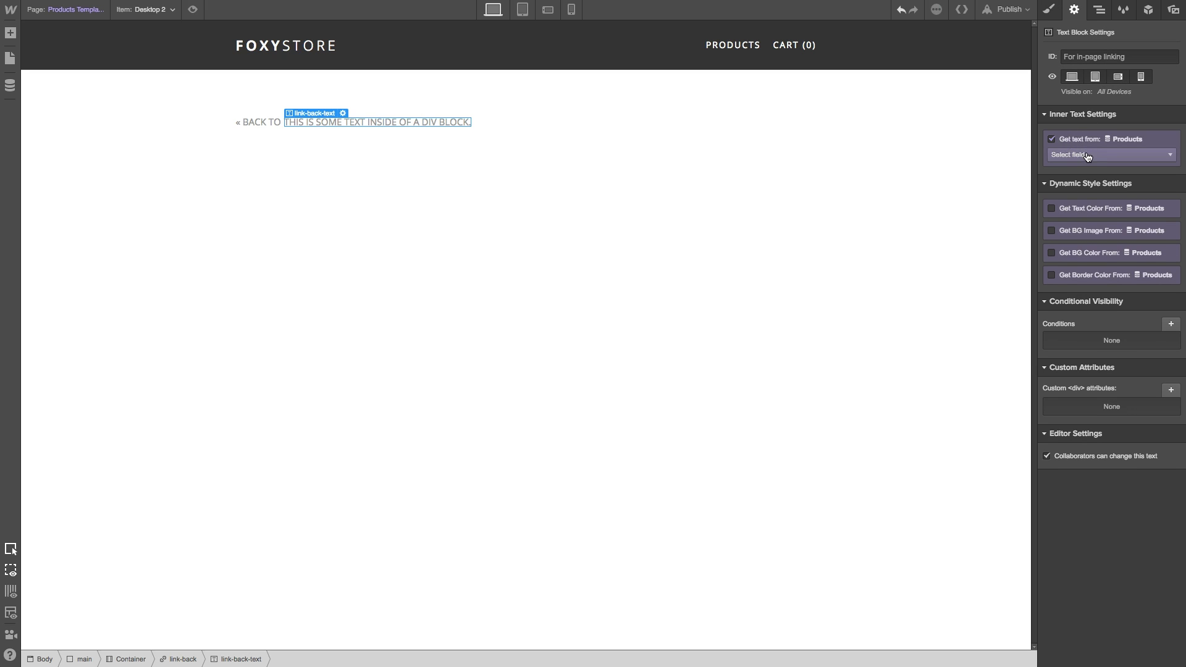
pyautogui.click(1088, 156)
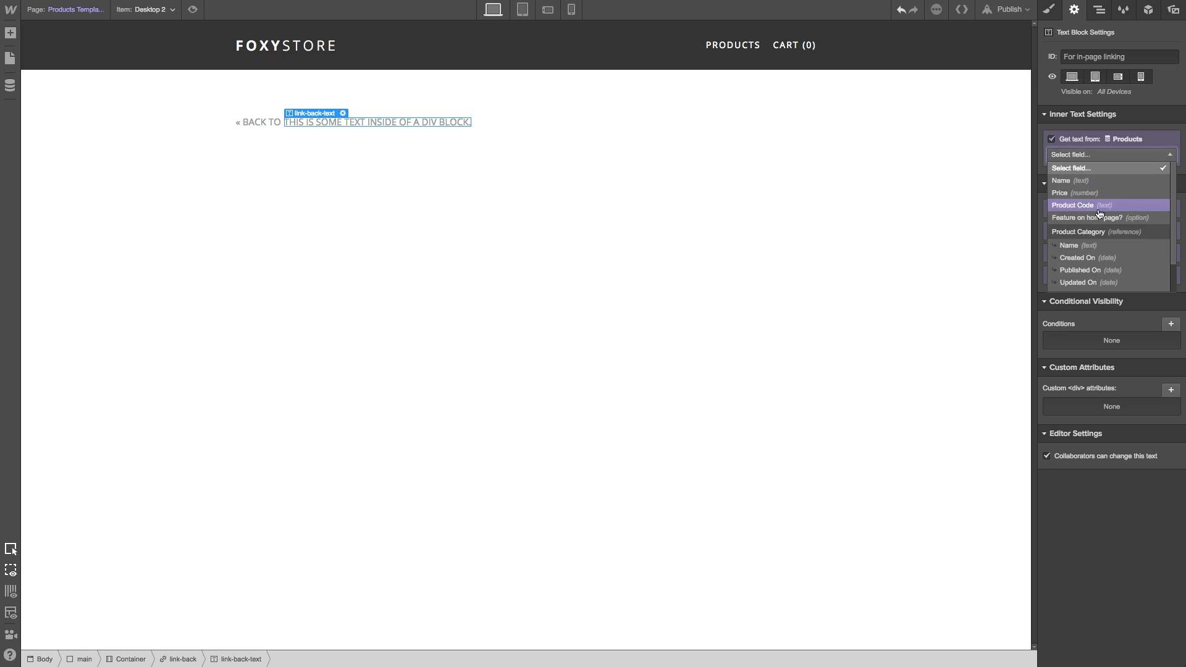
pyautogui.click(1087, 246)
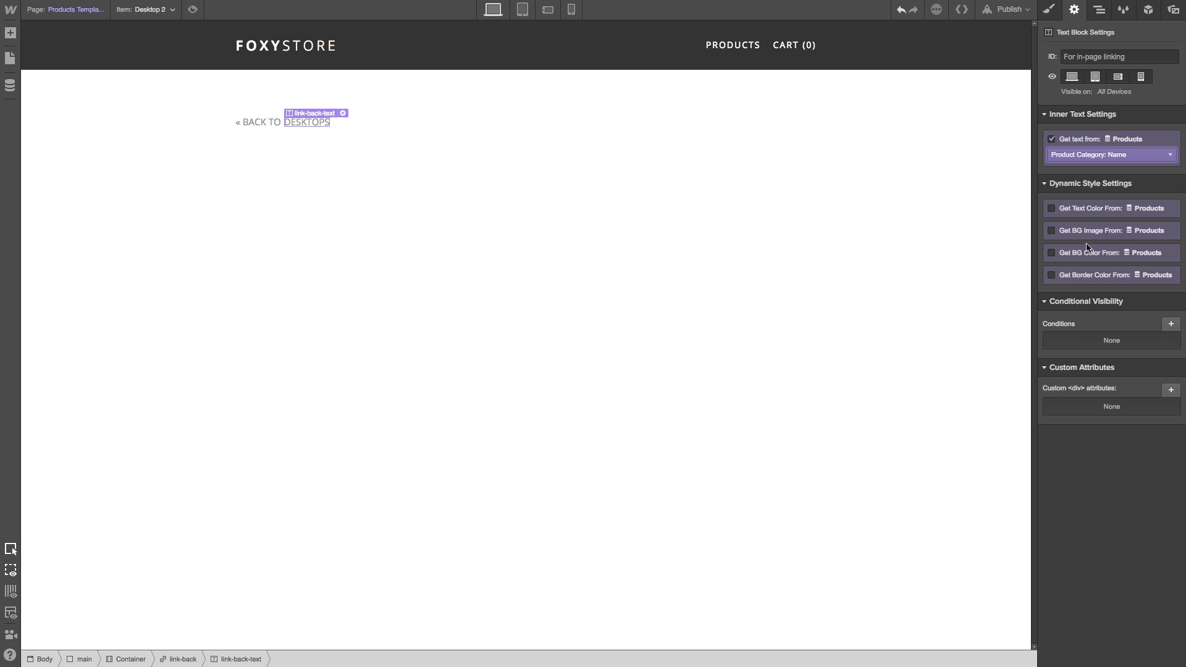
pyautogui.click(572, 239)
pyautogui.click(417, 123)
pyautogui.click(10, 32)
# - Add an image with class product-detail-image, display block, and a 30px bottom margin
pyautogui.click(47, 497)
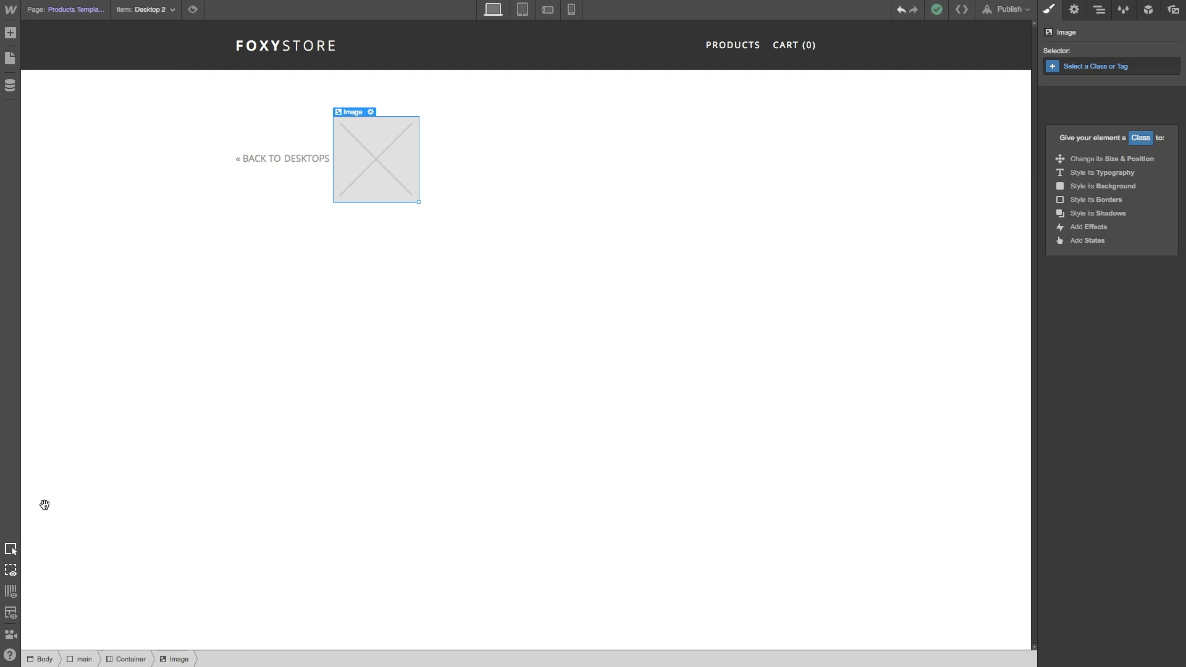
pyautogui.click(1112, 66)
pyautogui.write('product-detail-image')
pyautogui.press('Return')
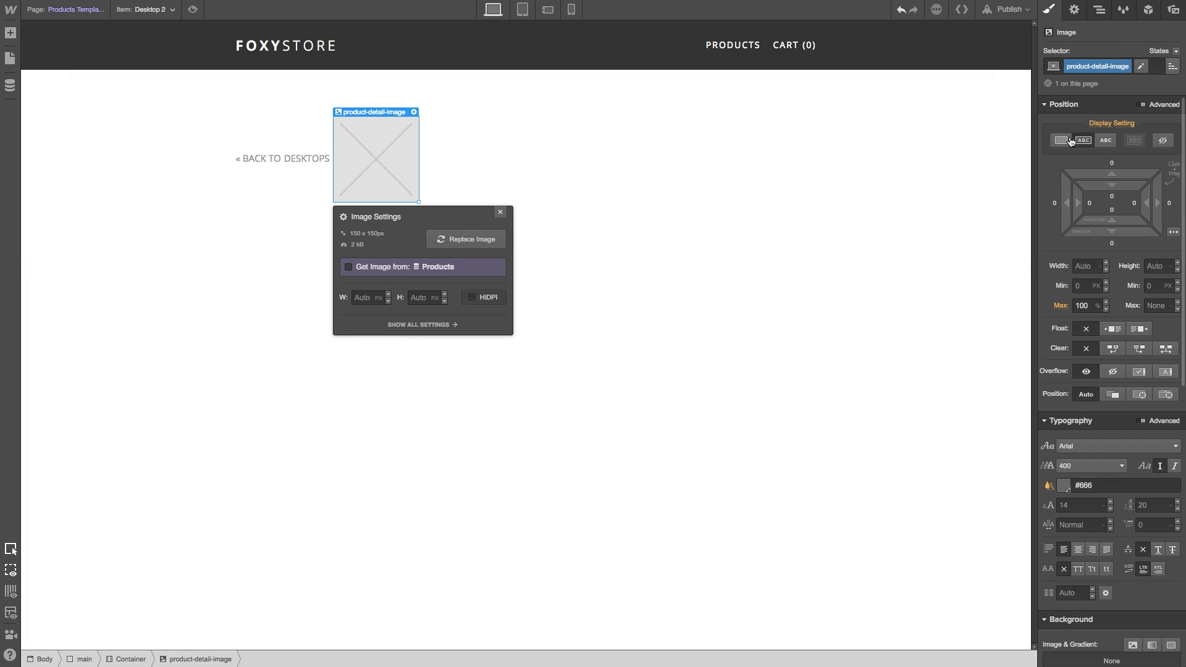
pyautogui.click(1061, 140)
pyautogui.click(368, 128)
pyautogui.click(1112, 243)
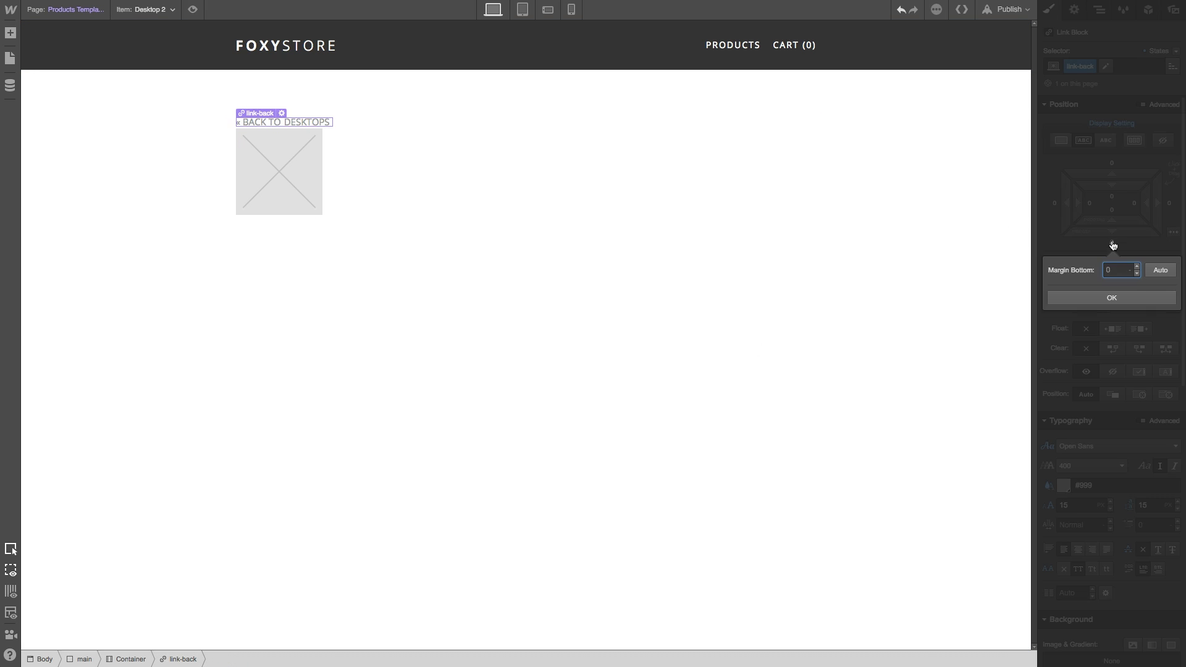
# - Bind the image to the Products collection's Image field
pyautogui.click(255, 185)
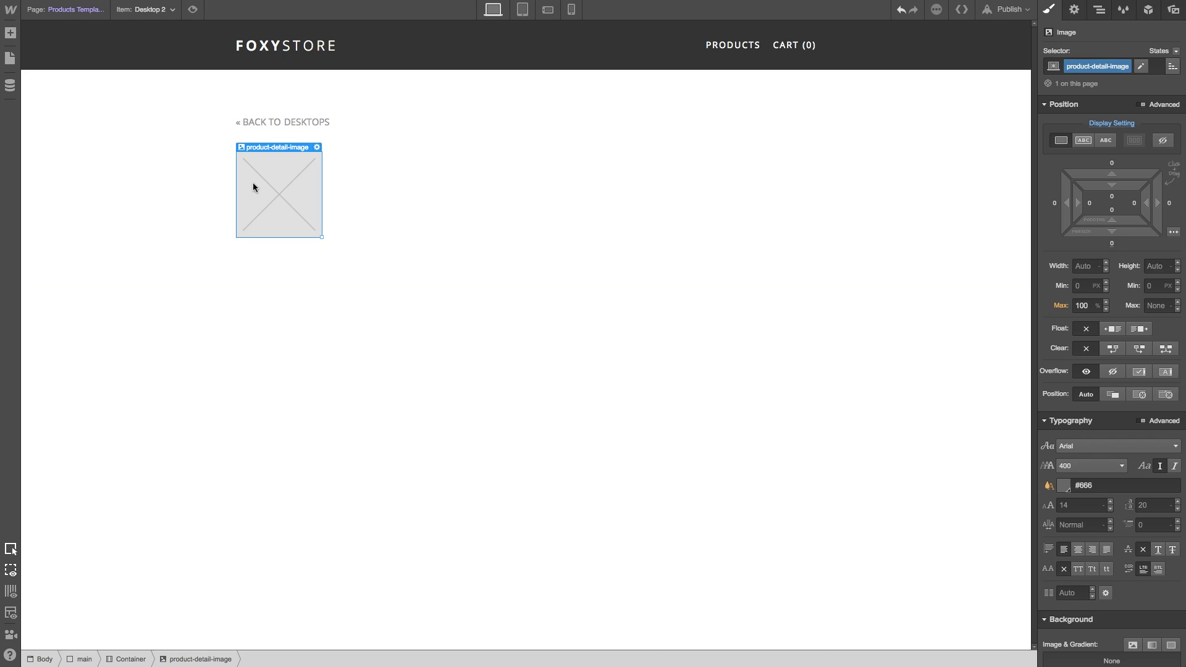
pyautogui.click(1075, 17)
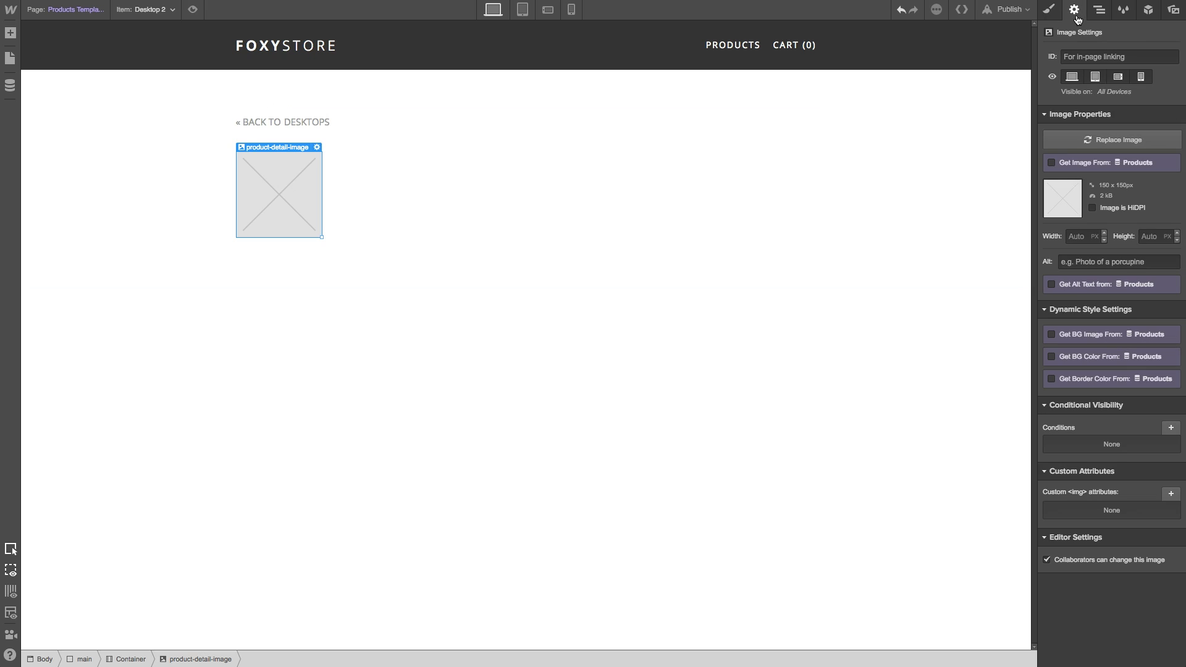
pyautogui.click(1051, 163)
pyautogui.click(1102, 157)
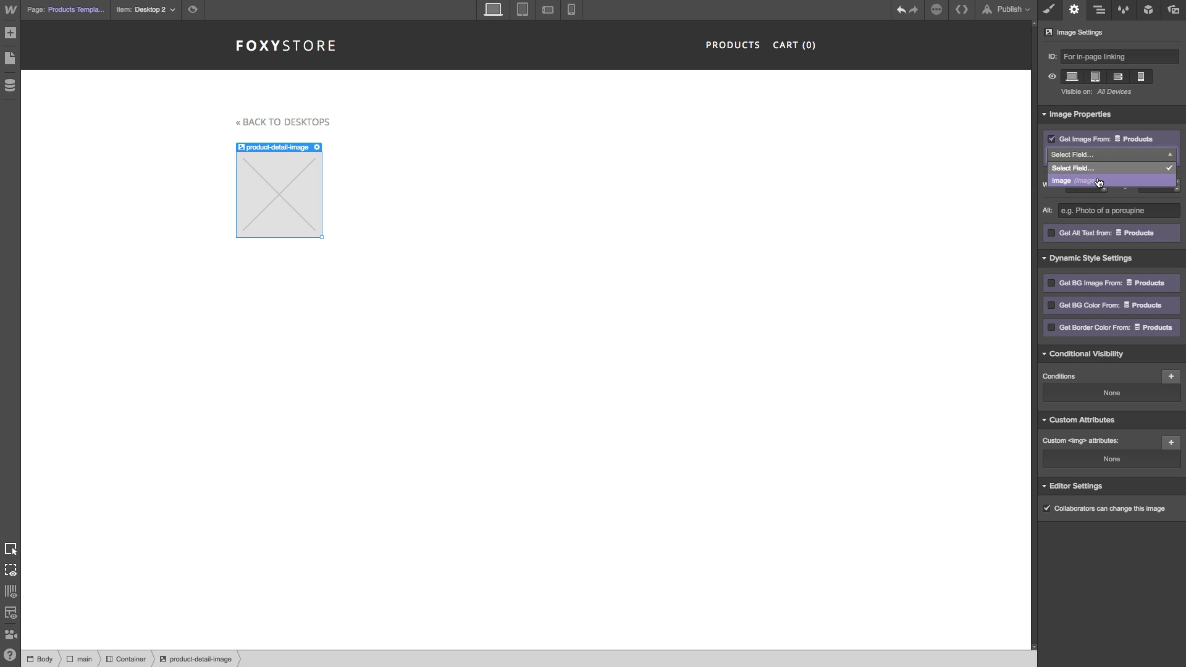
pyautogui.click(1099, 179)
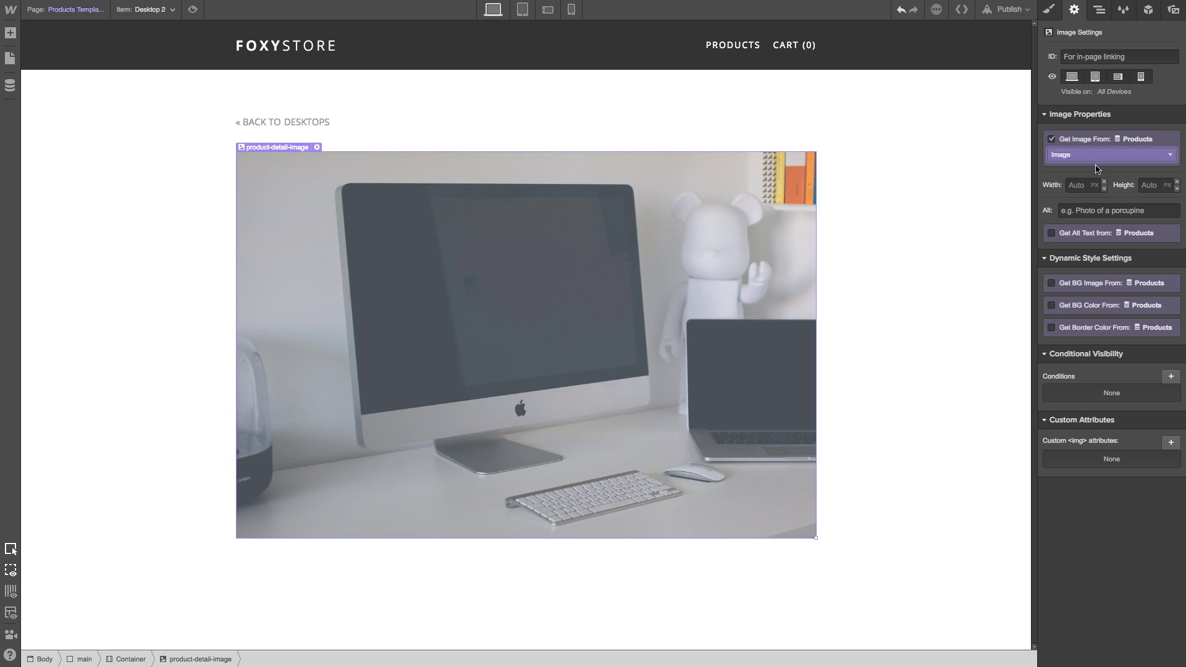
pyautogui.click(1049, 9)
pyautogui.click(480, 584)
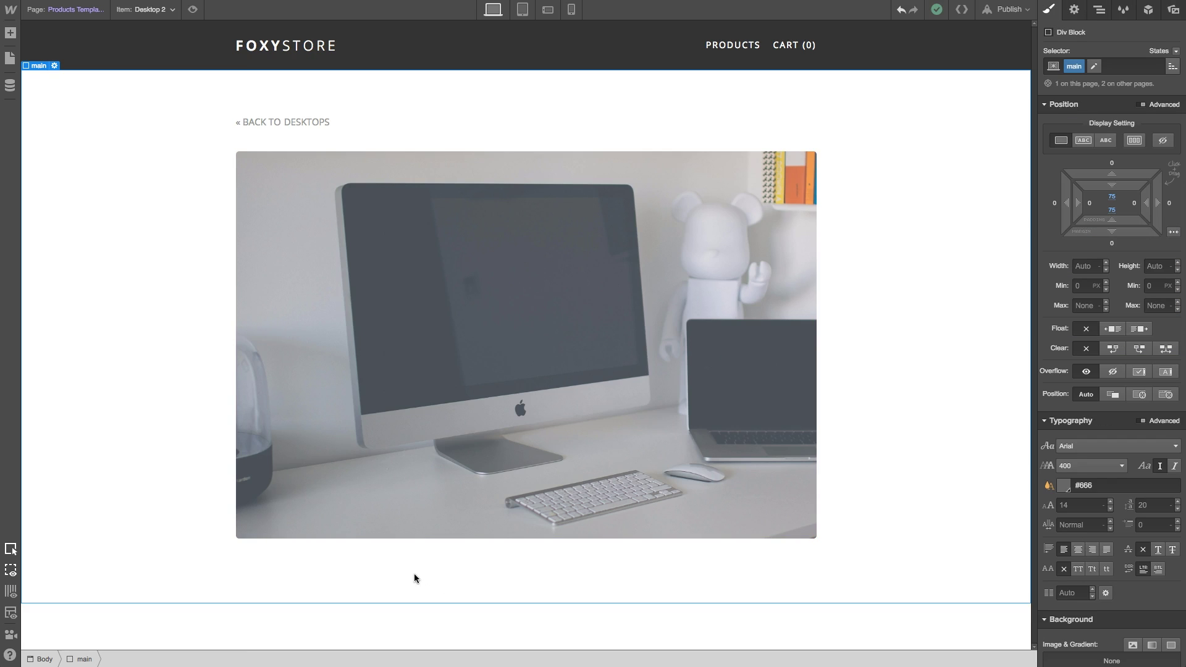
pyautogui.click(421, 520)
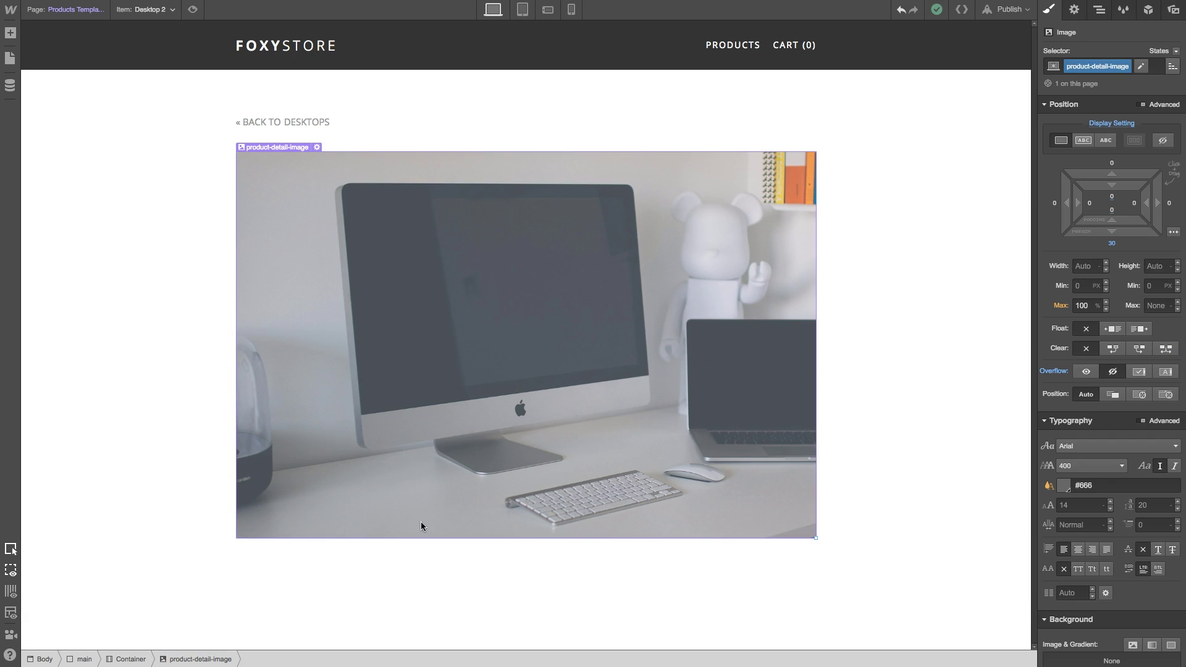
pyautogui.click(11, 34)
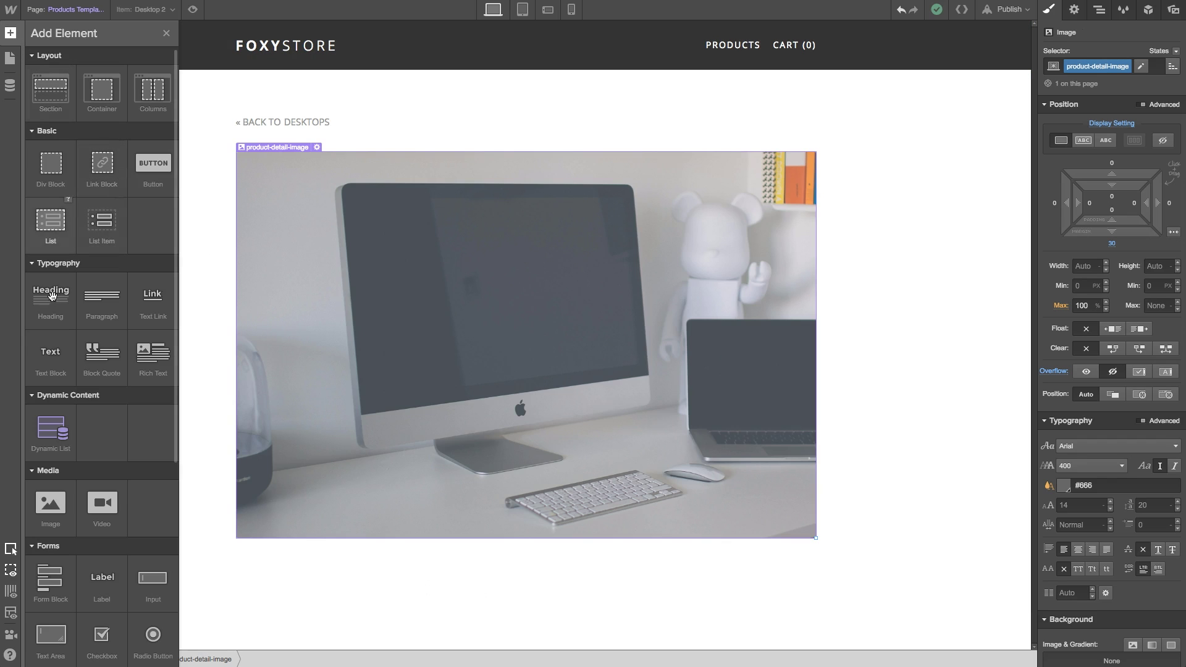
# - Add an H2 heading below the image, bound to the Name field, with class product-detail-title
pyautogui.click(50, 312)
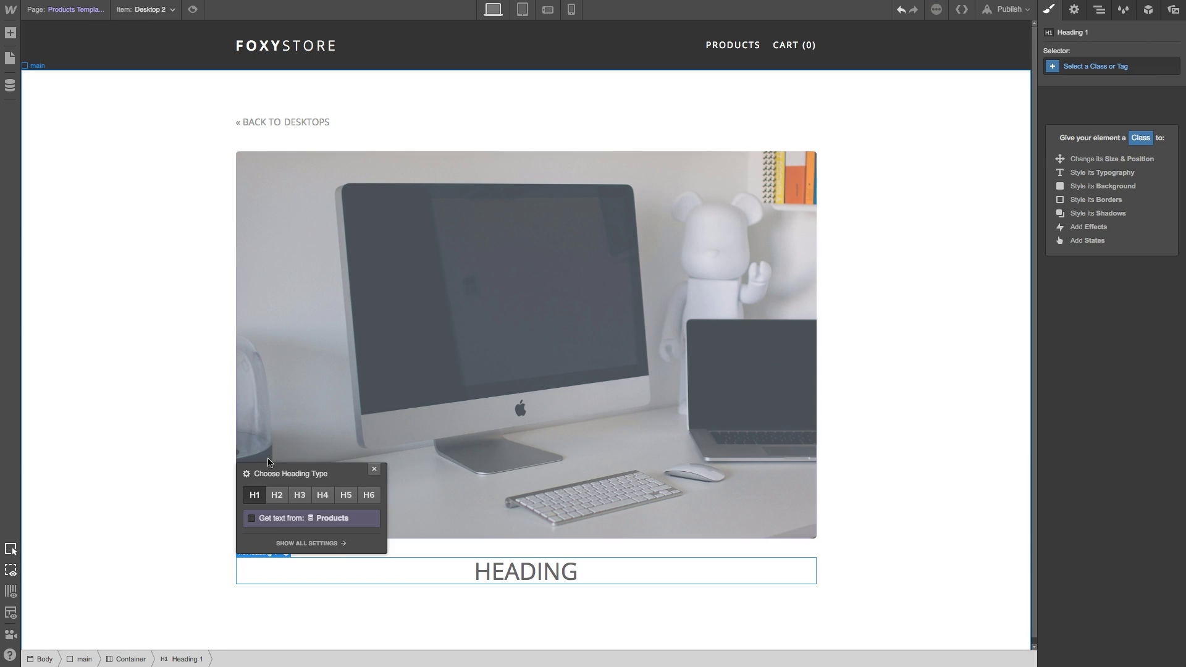
pyautogui.click(276, 496)
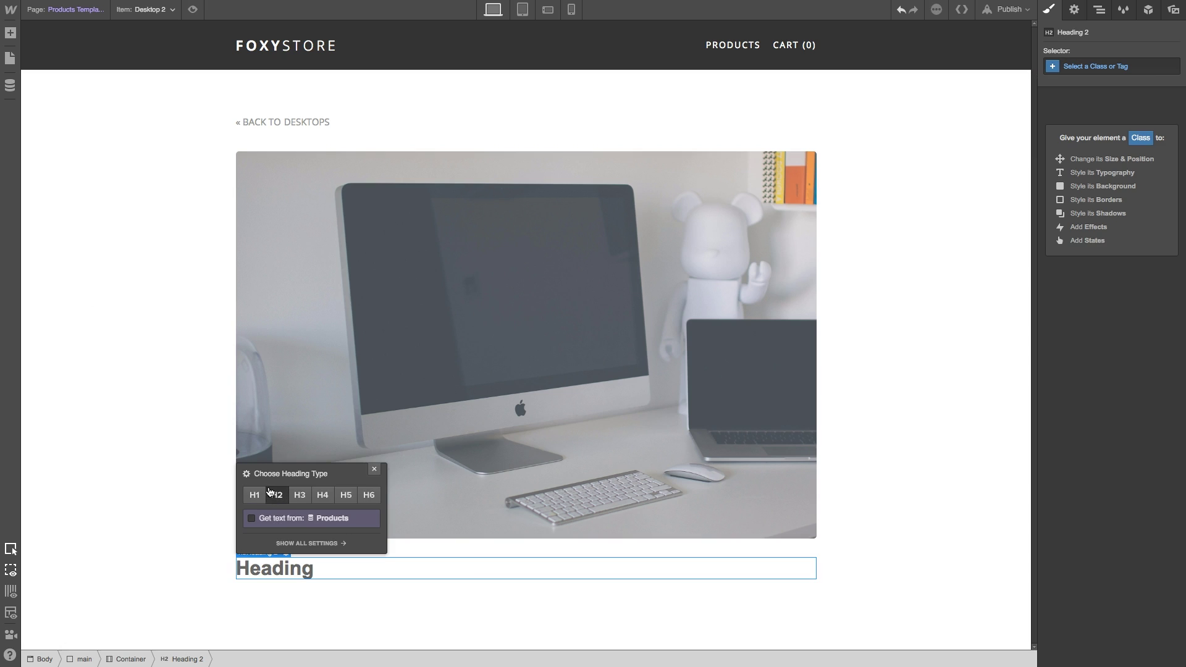
pyautogui.click(252, 520)
pyautogui.click(290, 535)
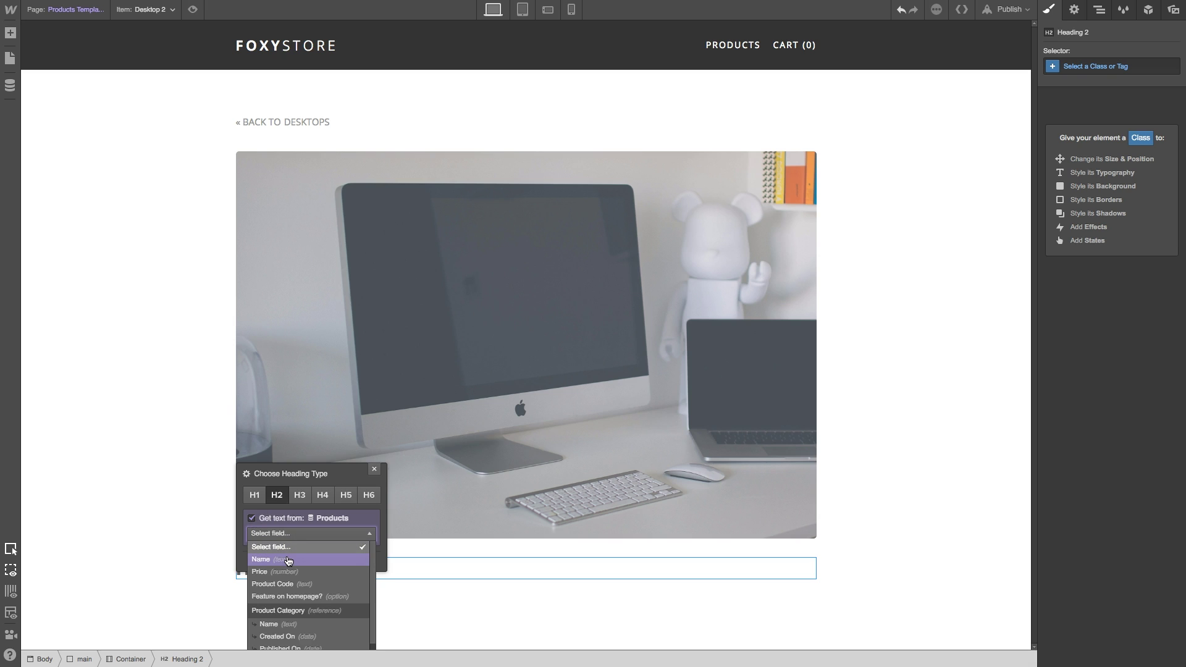
pyautogui.click(287, 560)
pyautogui.click(1071, 68)
pyautogui.write('product-detail-title')
pyautogui.press('Return')
# - Give the title heading a 0 top margin, Open Sans font and 30 px size
pyautogui.click(1112, 164)
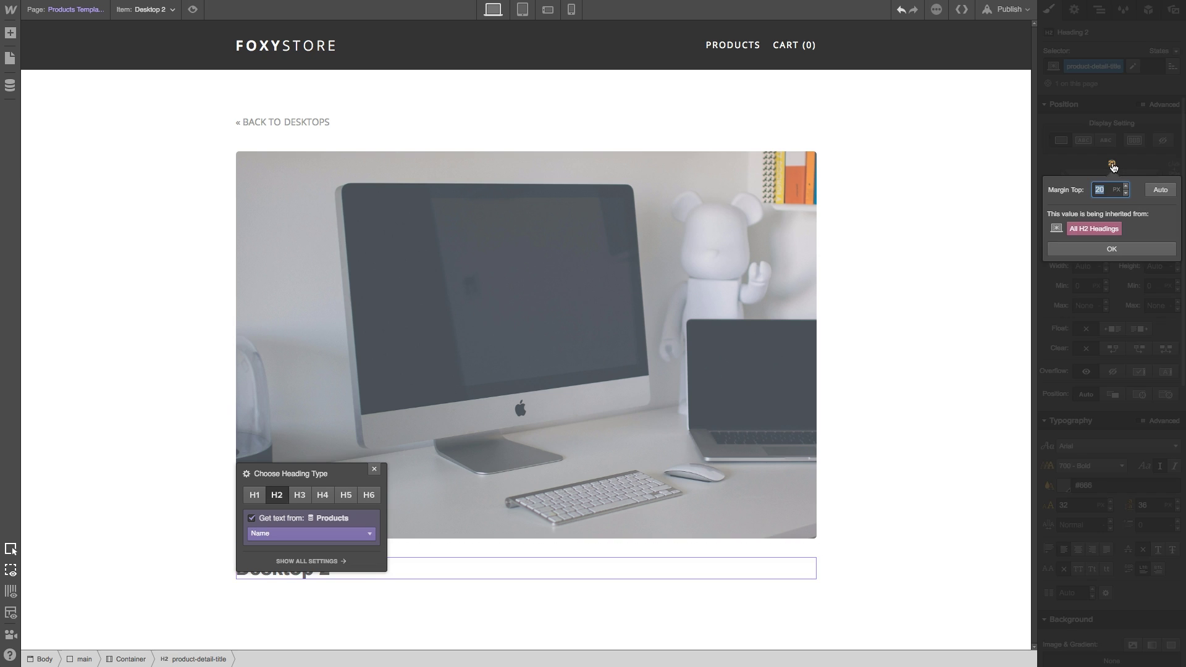
pyautogui.write('0')
pyautogui.press('Return')
pyautogui.click(1118, 446)
pyautogui.click(1081, 556)
pyautogui.click(1075, 505)
pyautogui.press('BackSpace')
pyautogui.write('0')
pyautogui.press('Return')
# - Add a second heading below the title, bound to the Price field, with class product-detail-price
pyautogui.click(530, 586)
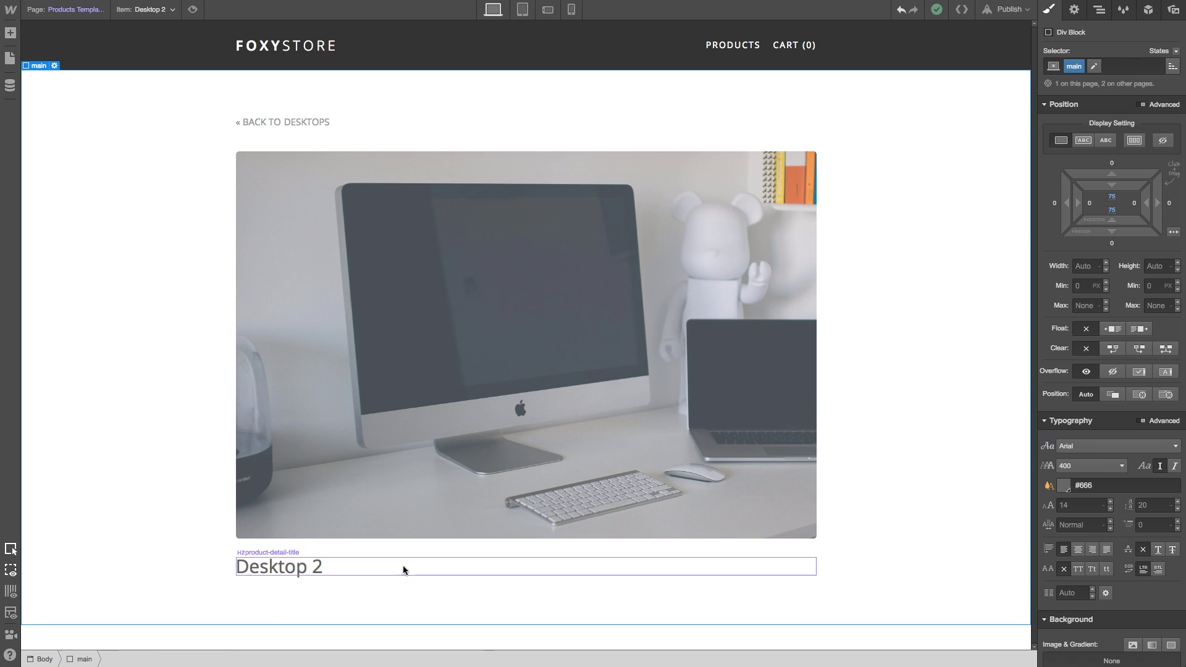
pyautogui.press('a')
pyautogui.moveTo(50, 298); pyautogui.dragTo(371, 596)
pyautogui.click(309, 555)
pyautogui.click(296, 598)
pyautogui.click(453, 595)
pyautogui.click(1135, 68)
pyautogui.write('product-detail-price')
pyautogui.press('Return')
# - Style the price heading in Open Sans at 22 px, weight 300 Light
pyautogui.moveTo(1110, 237); pyautogui.dragTo(1110, 246)
pyautogui.scroll(-3, 1111, 371)
pyautogui.click(1112, 327)
pyautogui.click(1092, 429)
pyautogui.click(1074, 386)
pyautogui.write('22')
pyautogui.press('Tab')
pyautogui.write('22')
pyautogui.click(1090, 348)
pyautogui.click(1087, 361)
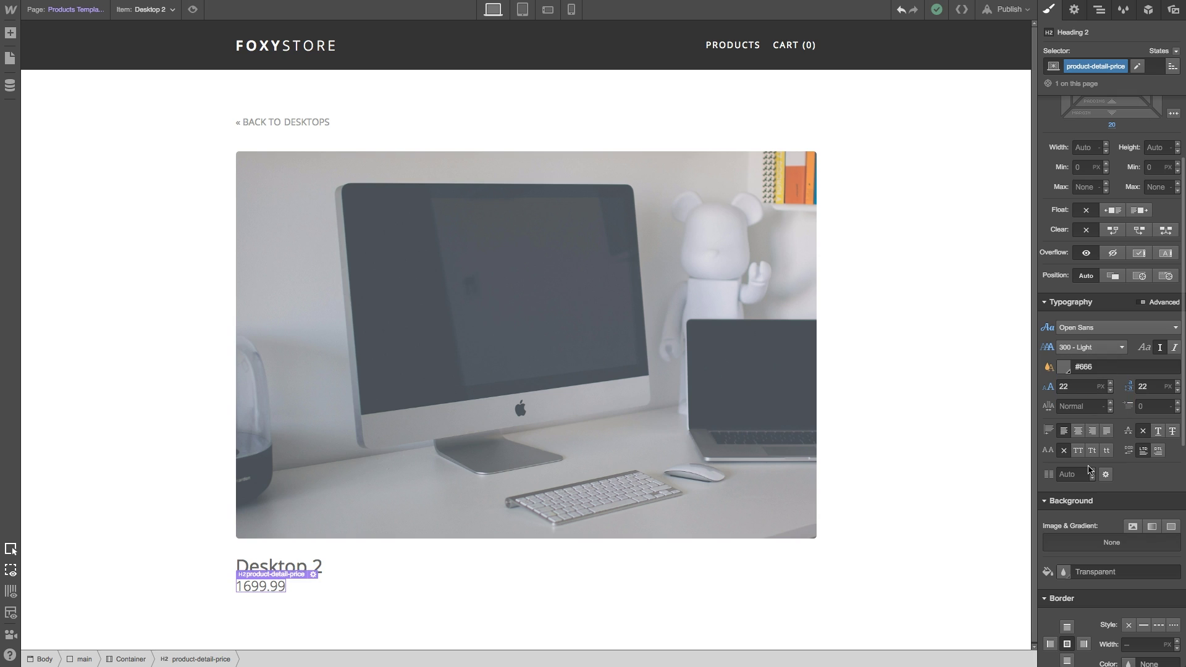
# - Duplicate the price heading and edit its text directly
pyautogui.press('super+d')
pyautogui.click(265, 585)
pyautogui.doubleClick(252, 584)
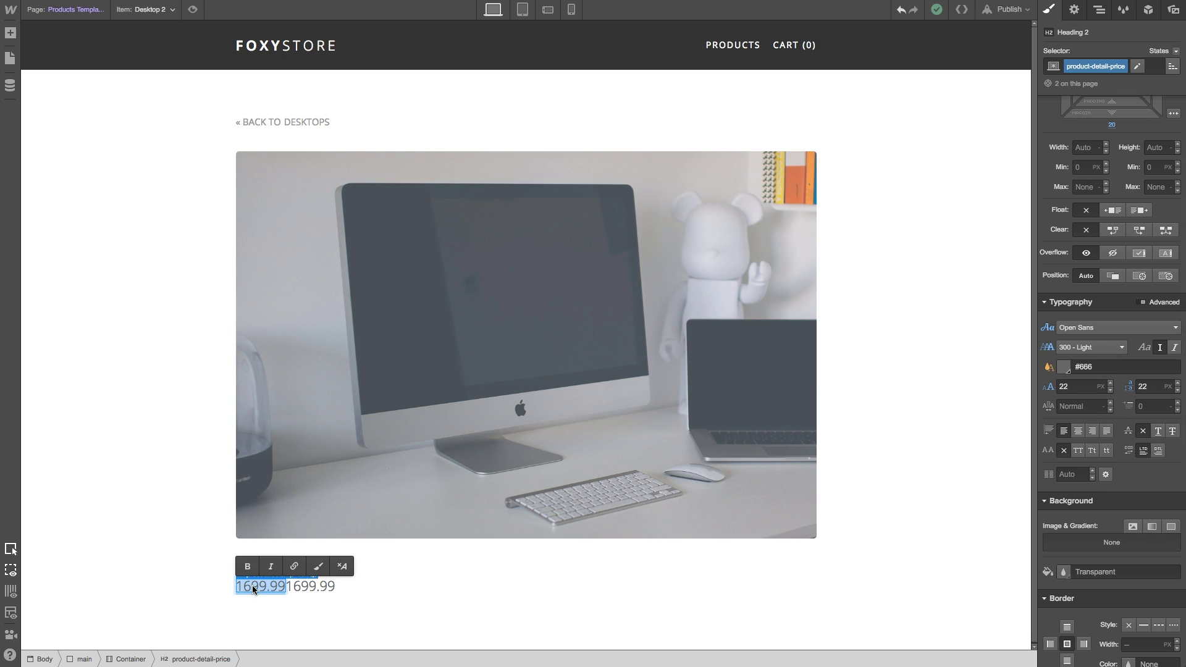
pyautogui.click(352, 620)
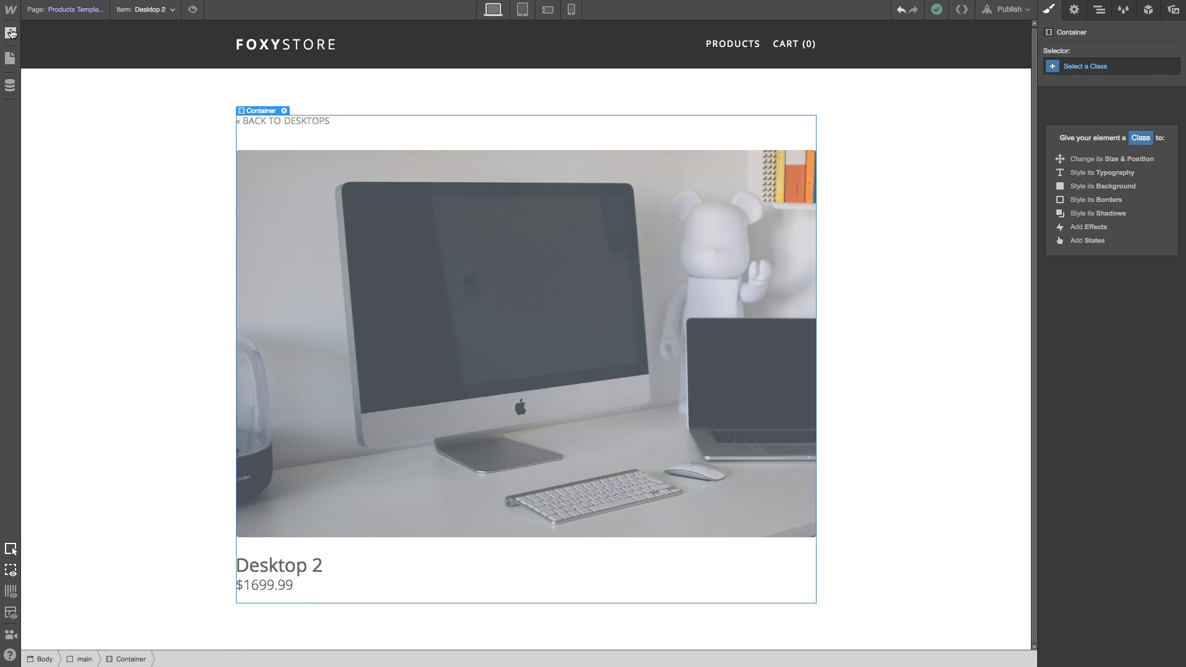
# - Add a Rich Text block below the price, bound to the Description field
pyautogui.click(11, 33)
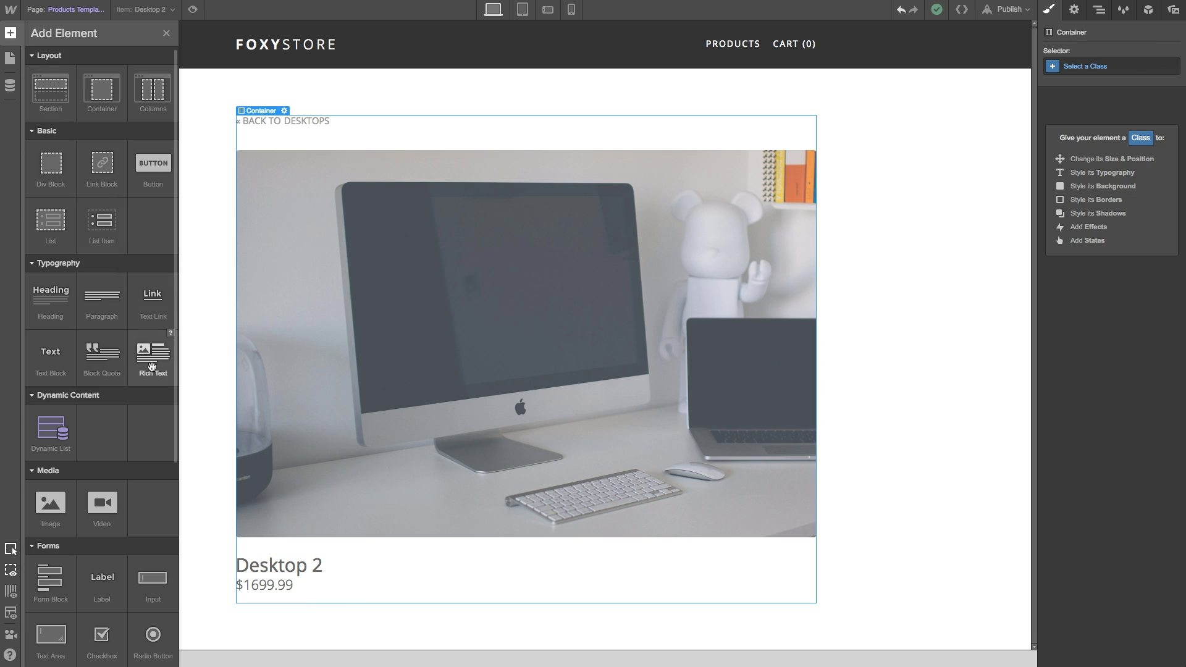
pyautogui.moveTo(151, 366); pyautogui.dragTo(450, 424)
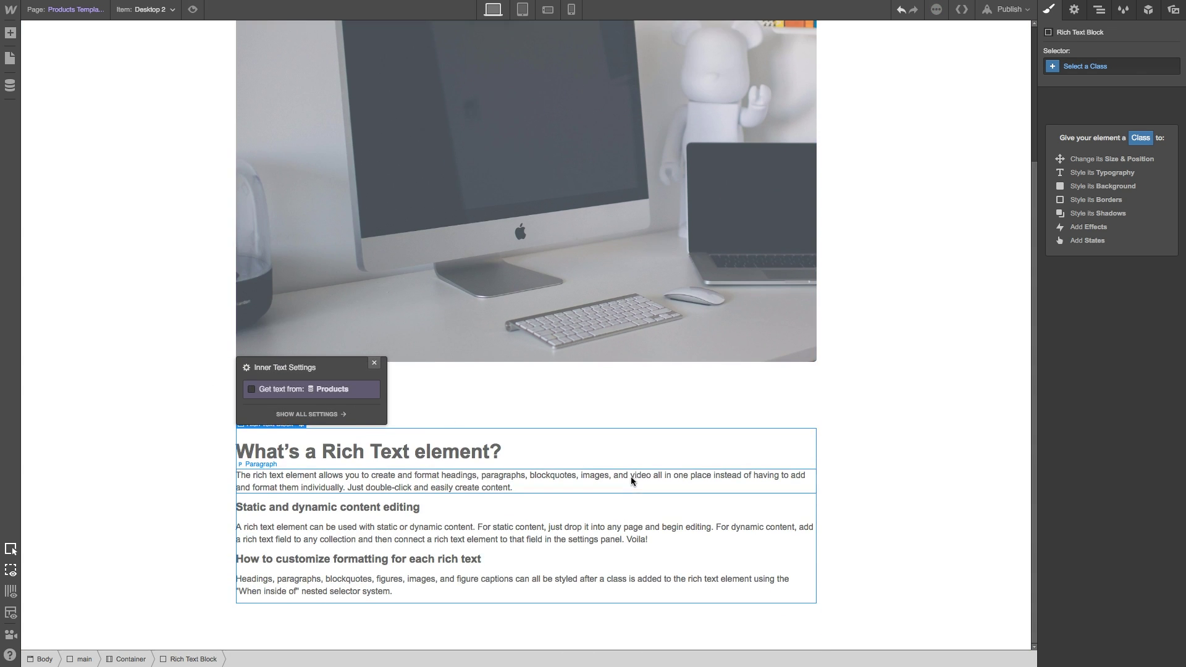
pyautogui.click(256, 390)
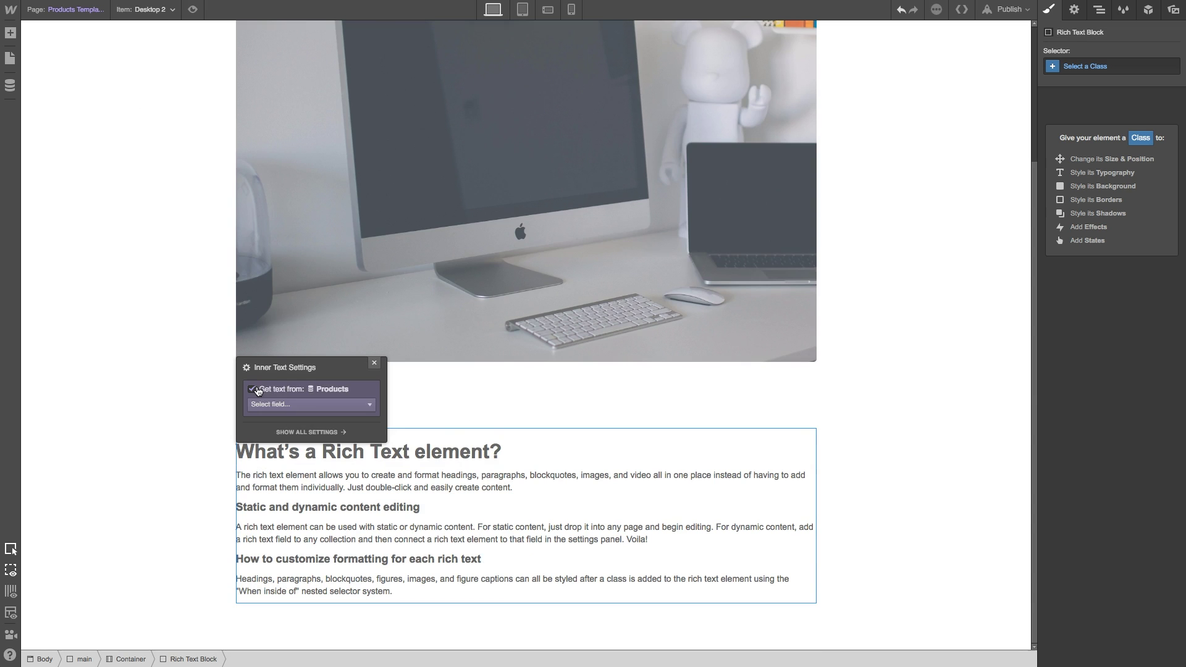
pyautogui.click(283, 405)
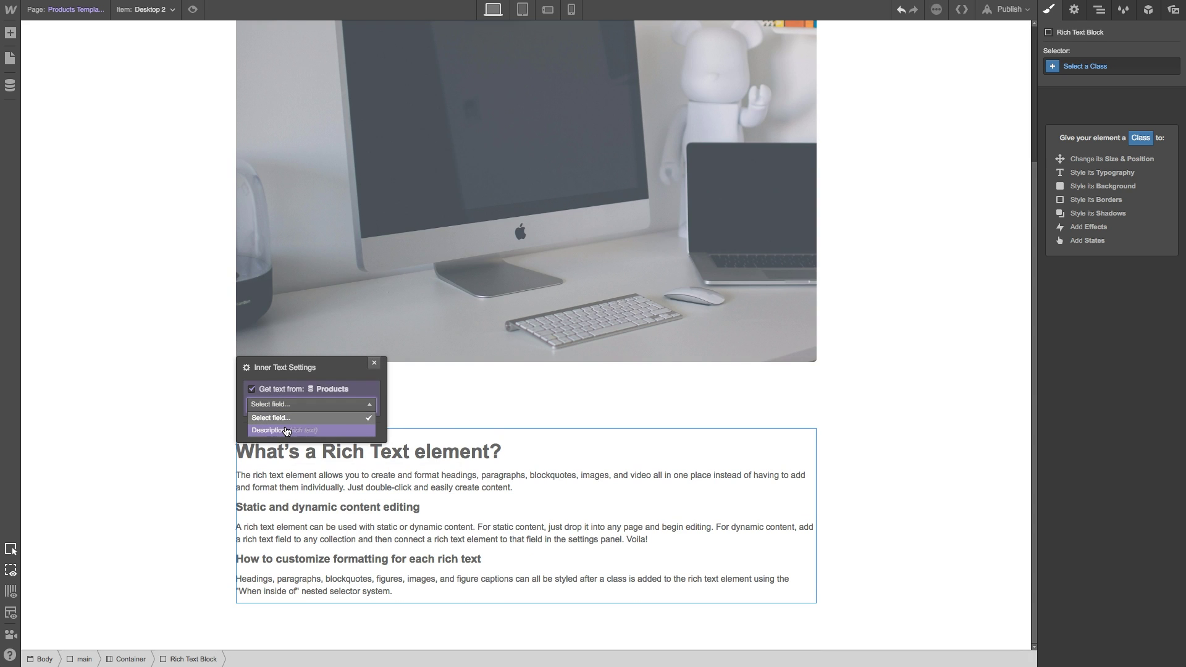
pyautogui.click(286, 431)
pyautogui.click(136, 526)
# - Add a button below the description with class product-detail-button and set its padding
pyautogui.click(12, 33)
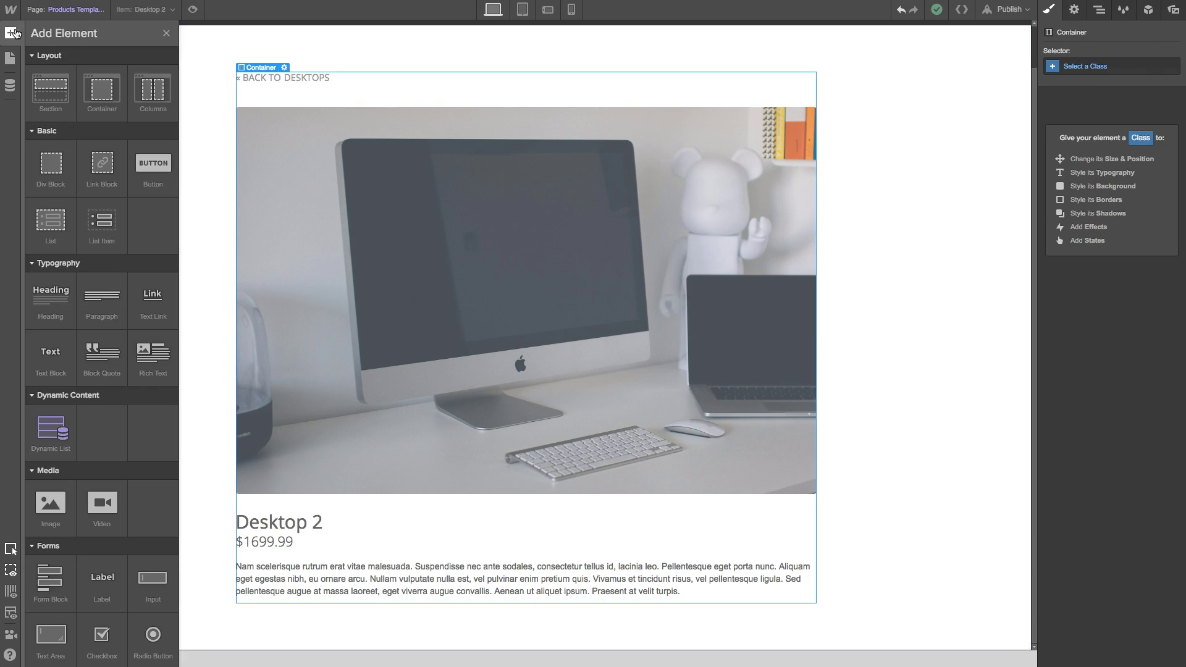
pyautogui.moveTo(153, 166); pyautogui.dragTo(266, 627)
pyautogui.click(1112, 66)
pyautogui.click(1087, 72)
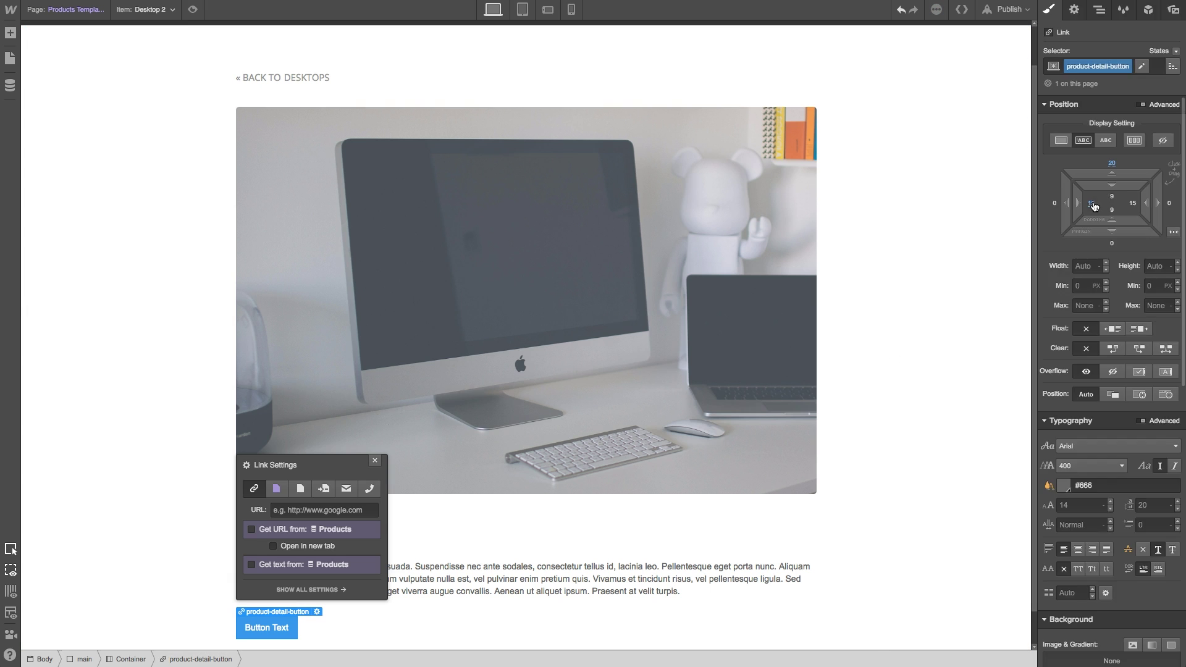
pyautogui.click(1093, 207)
pyautogui.press('Return')
# - Set the button text to Open Sans, white #fff, uppercase
pyautogui.scroll(-3, 1112, 370)
pyautogui.click(1118, 308)
pyautogui.click(1087, 458)
pyautogui.click(1112, 346)
pyautogui.write('#fff')
pyautogui.press('Return')
pyautogui.click(1078, 430)
# - Give the button a #333 background and a 5 px corner radius
pyautogui.scroll(-3, 1112, 433)
pyautogui.click(1124, 391)
pyautogui.write('#333')
pyautogui.click(1146, 521)
pyautogui.write('5')
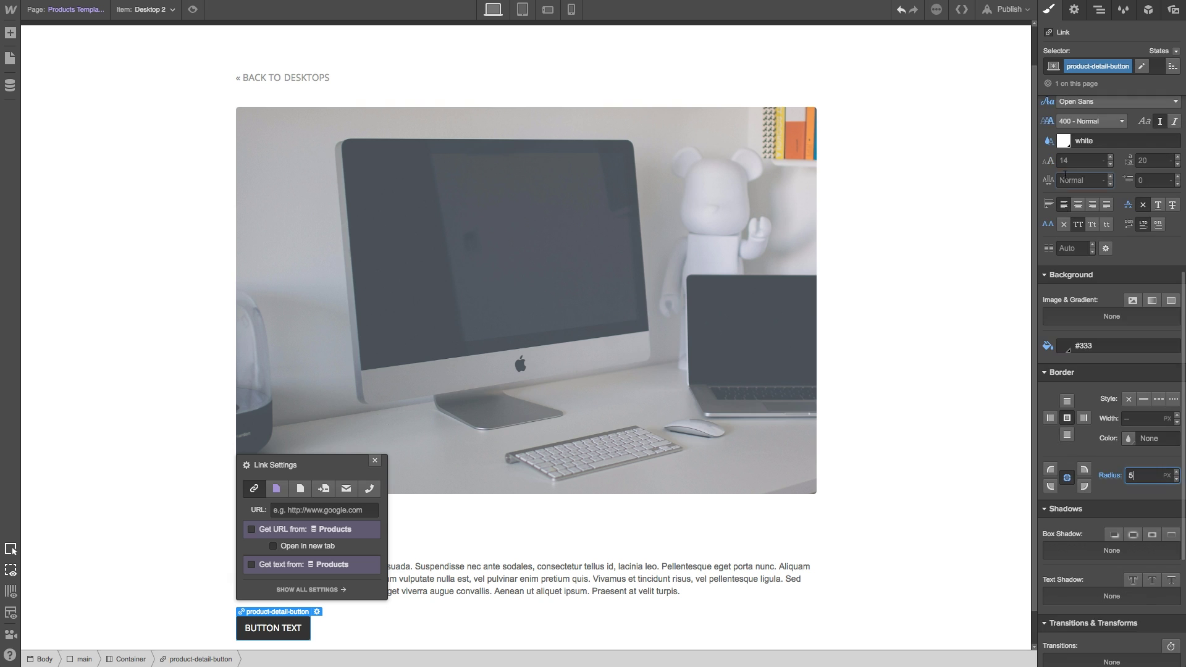
pyautogui.press('Return')
pyautogui.scroll(-5, 1112, 371)
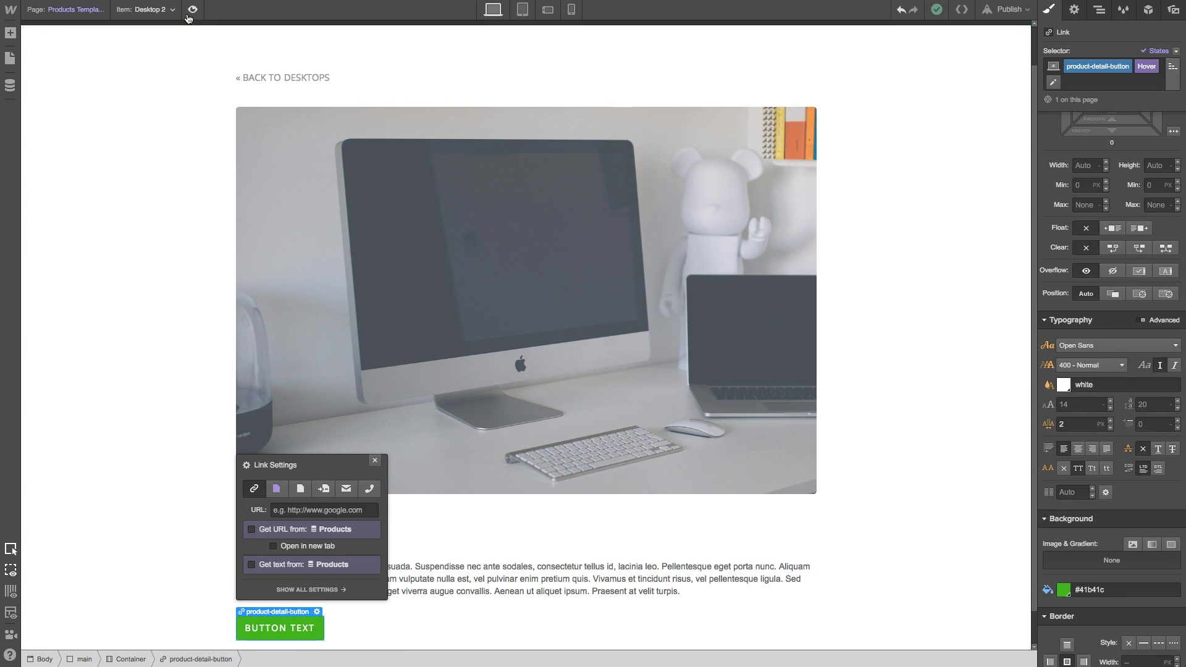
# - Preview the product page and reselect the container
pyautogui.click(187, 14)
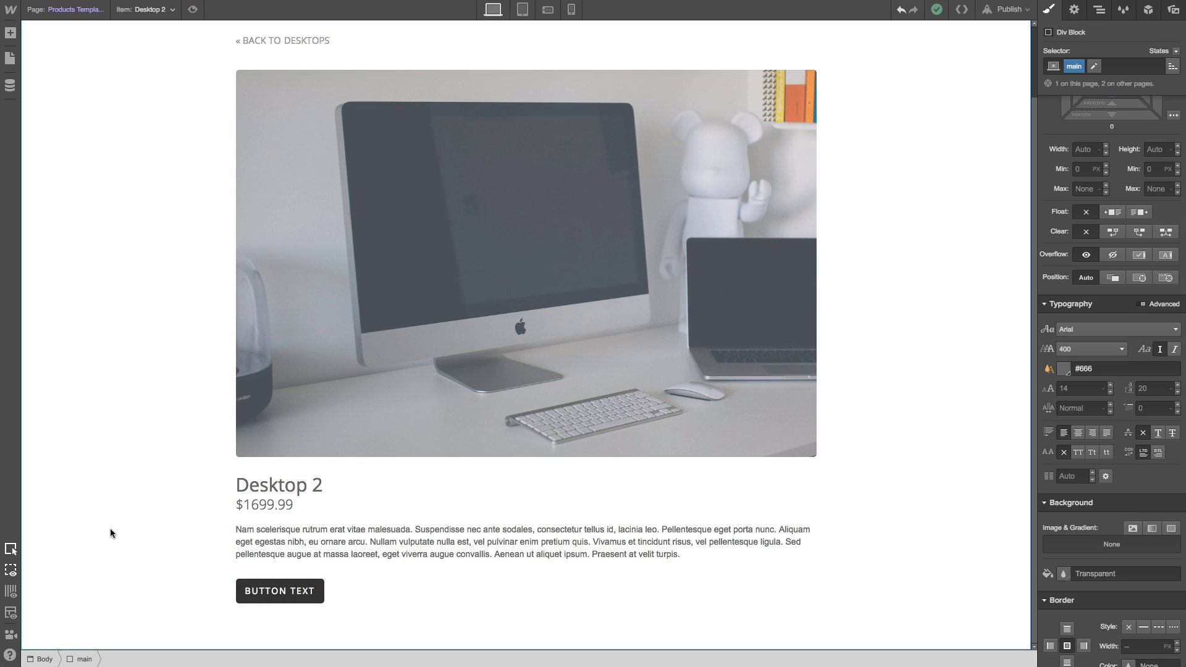
pyautogui.click(428, 599)
pyautogui.click(10, 34)
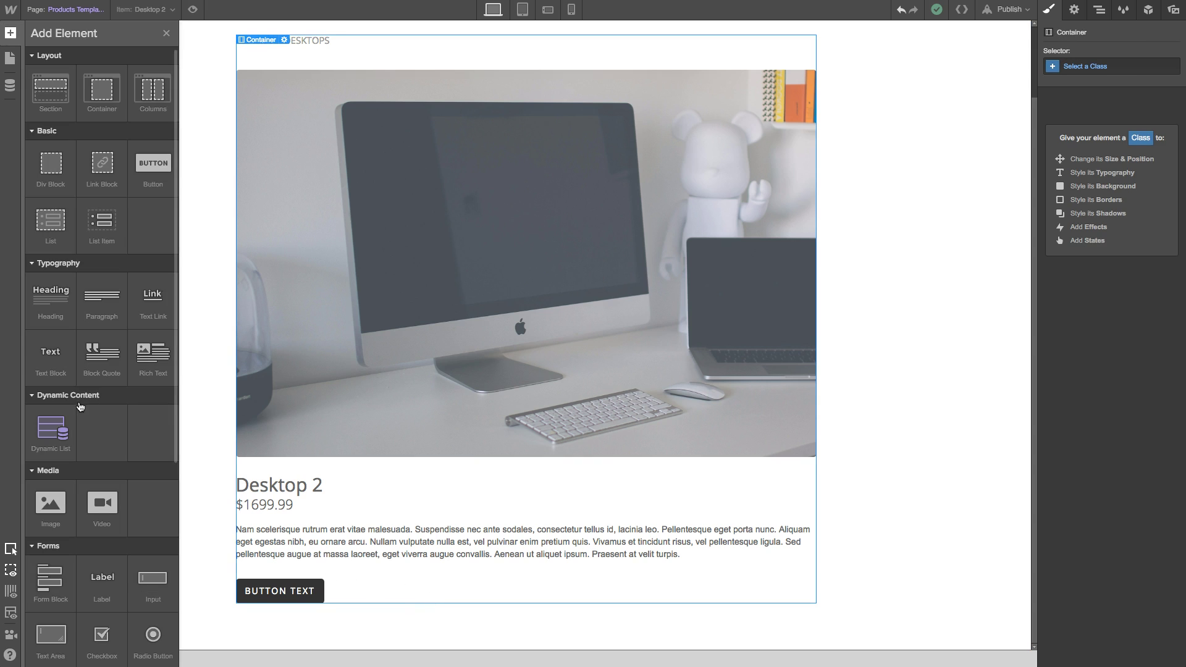
pyautogui.scroll(-5, 105, 617)
# - Add an HTML Embed below the button and select FoxyCart's add-to-cart link example code
pyautogui.click(108, 625)
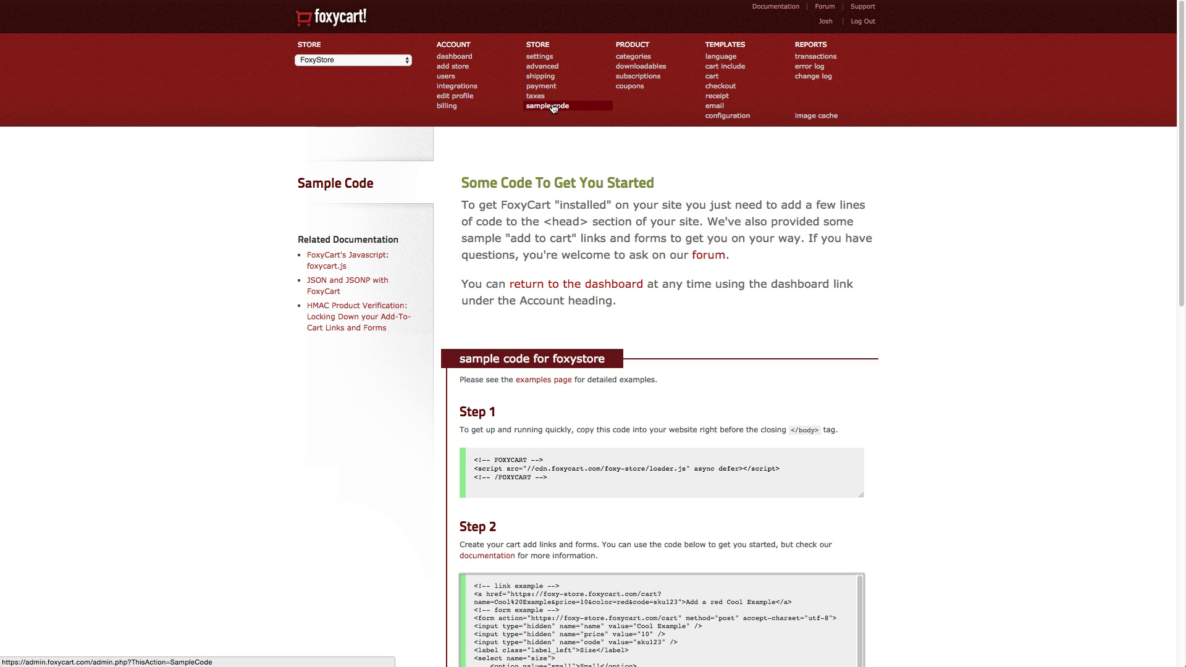
pyautogui.scroll(-3, 555, 306)
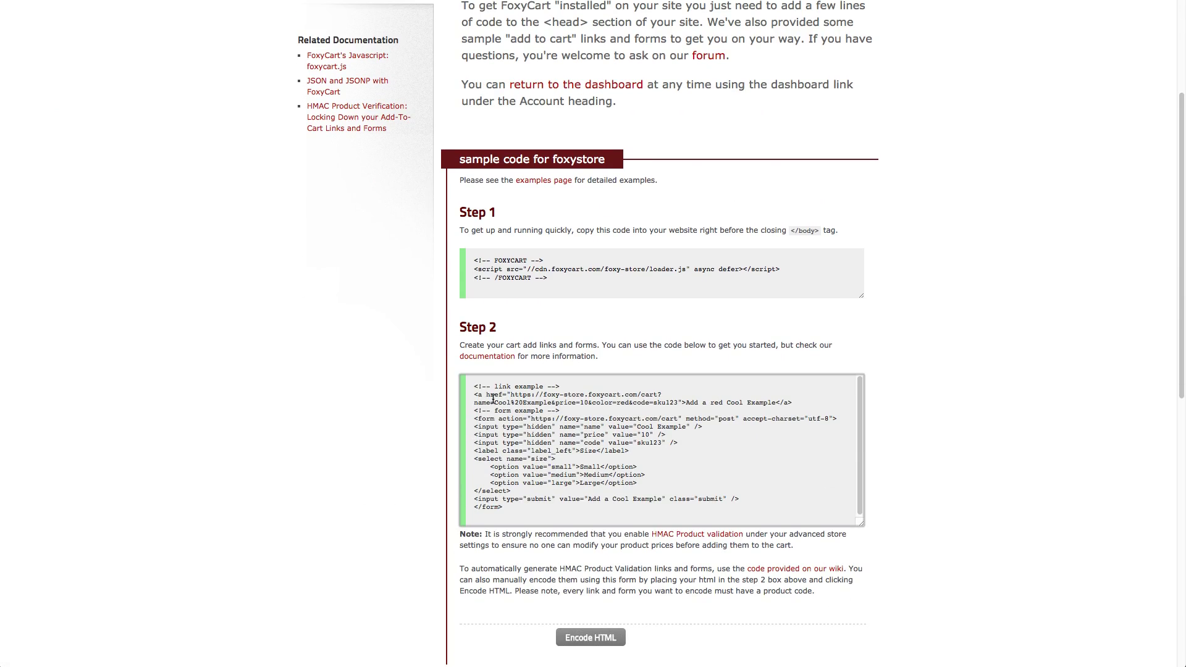
pyautogui.moveTo(472, 395); pyautogui.dragTo(800, 400)
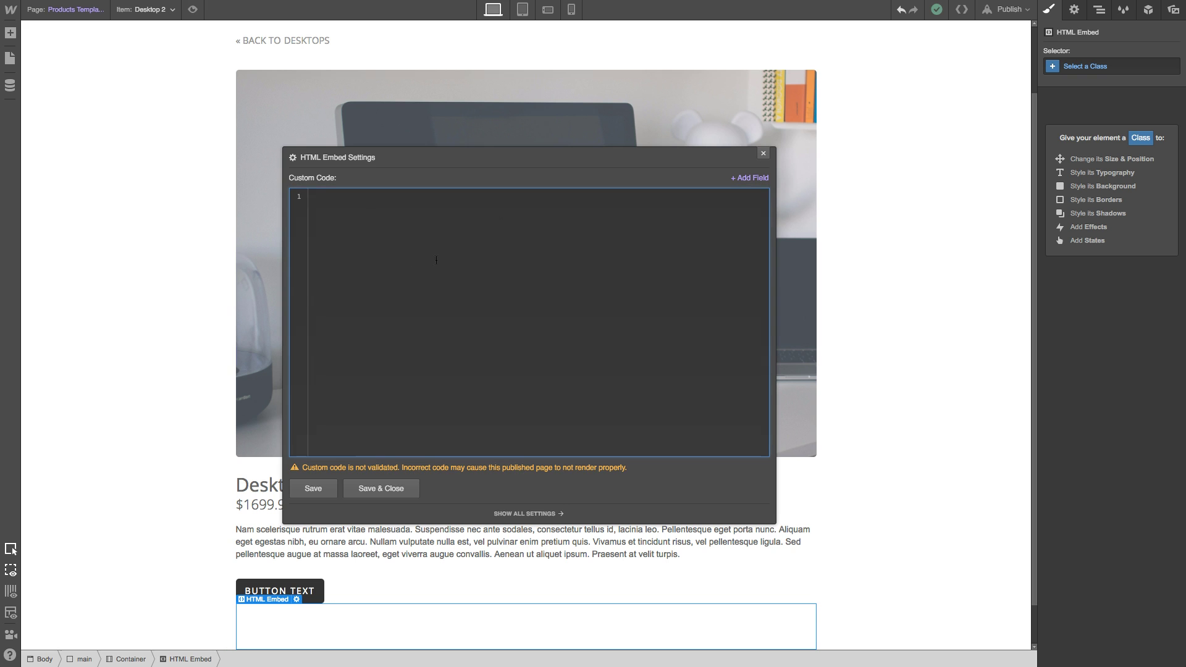
# - Paste the FoxyCart link with class product-detail-button and replace the sample name with the Name field
pyautogui.write('<a href="https://foxy-store.foxycart.com/cart?name=Cool%20Example&price=10&color=red&code=sku123">Add a red Cool Example</a>')
pyautogui.hscroll(-10, 363, 232)
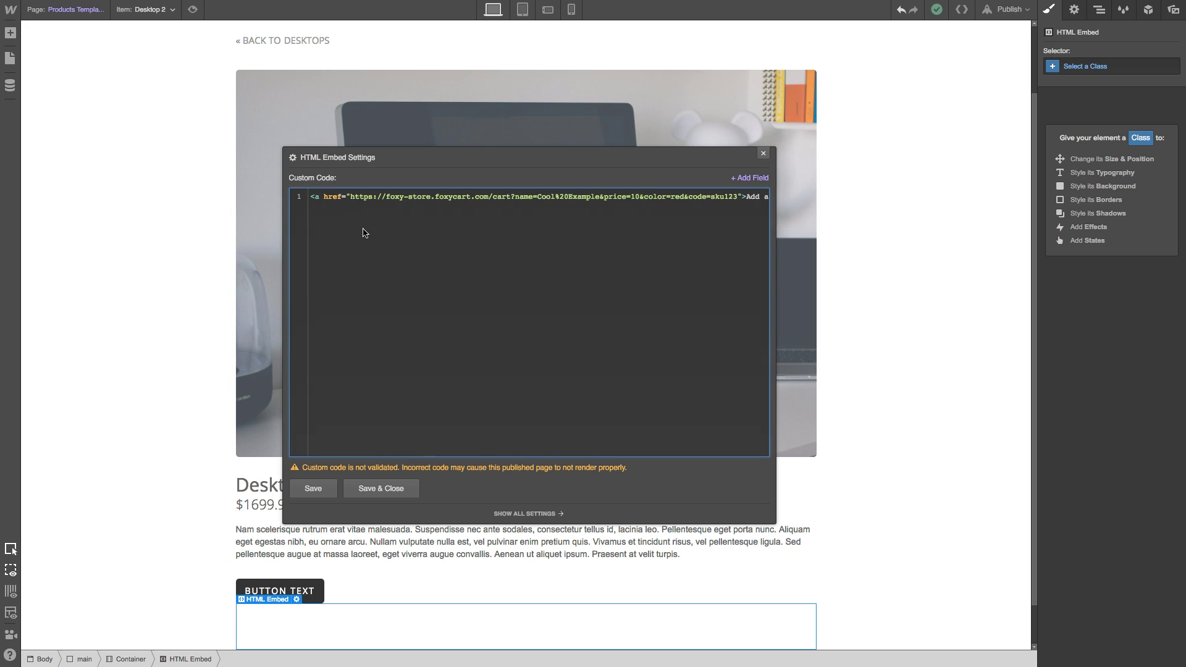
pyautogui.write('class=')
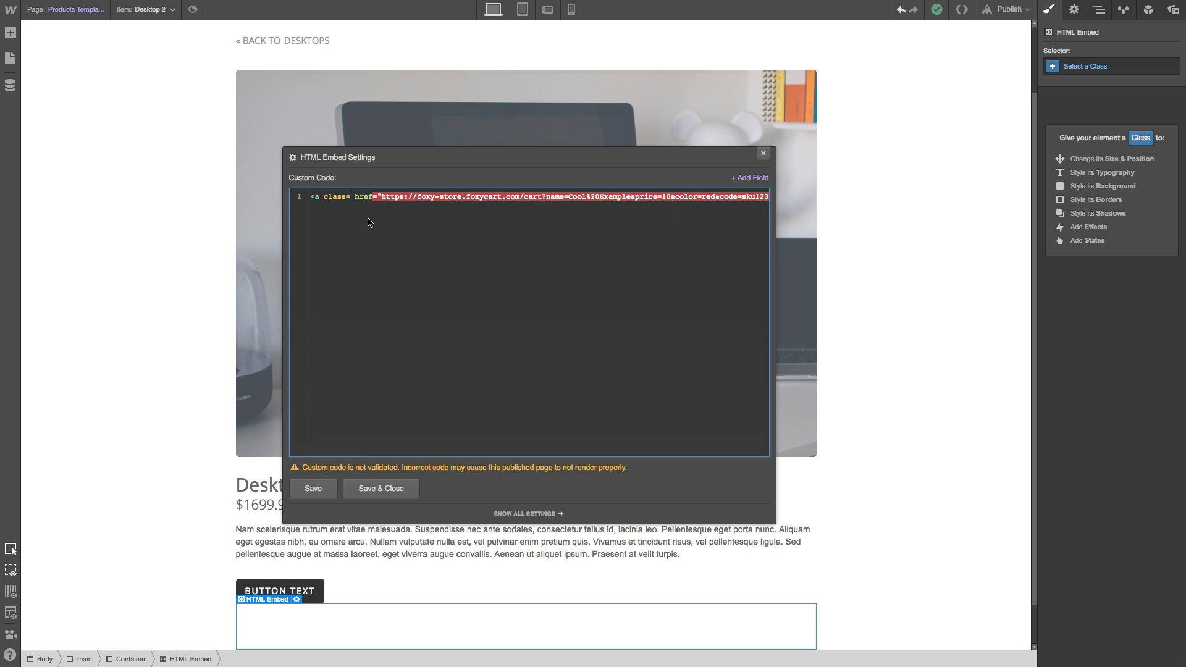
pyautogui.write('"product')
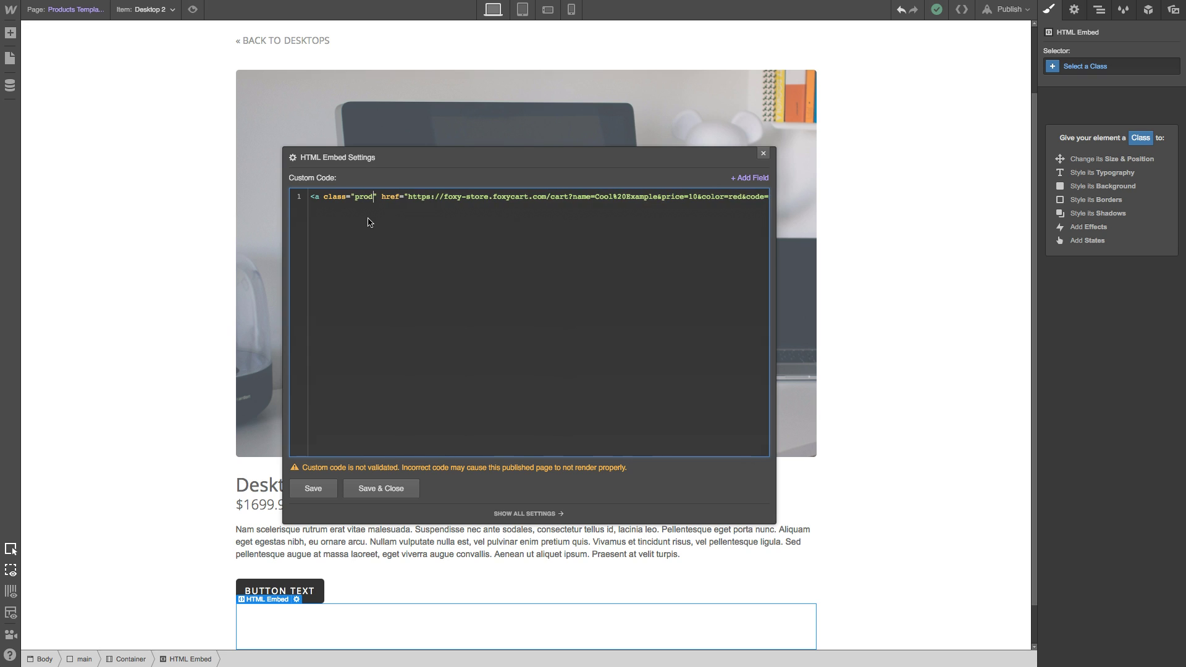
pyautogui.write('-detail-but')
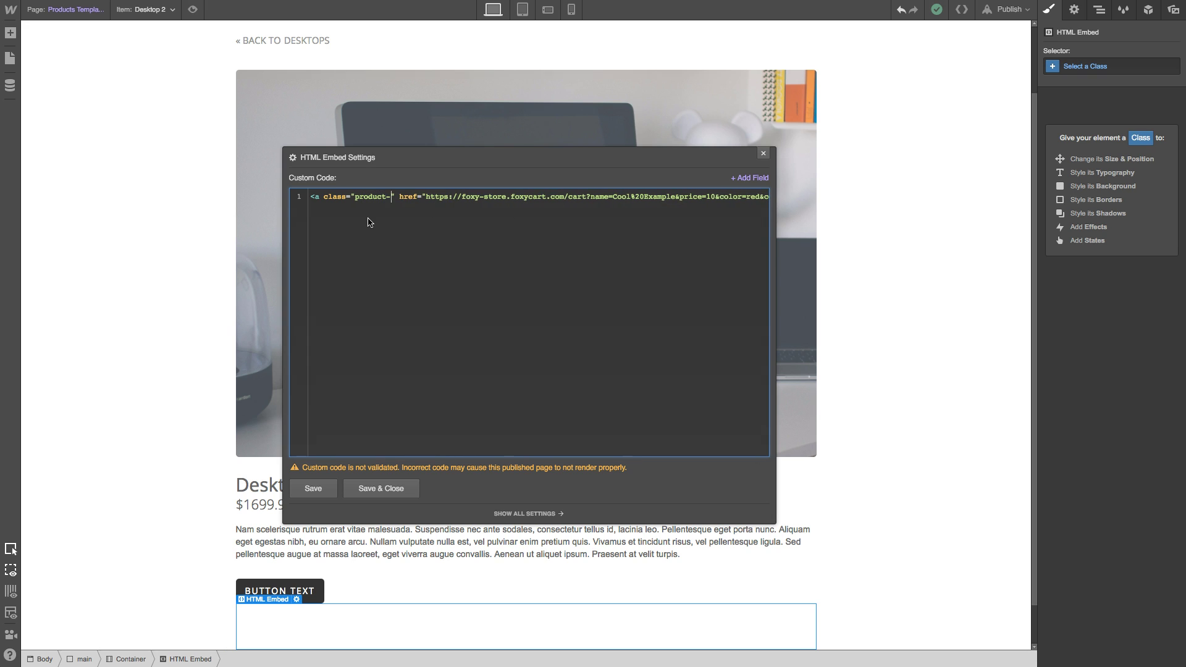
pyautogui.write('ton')
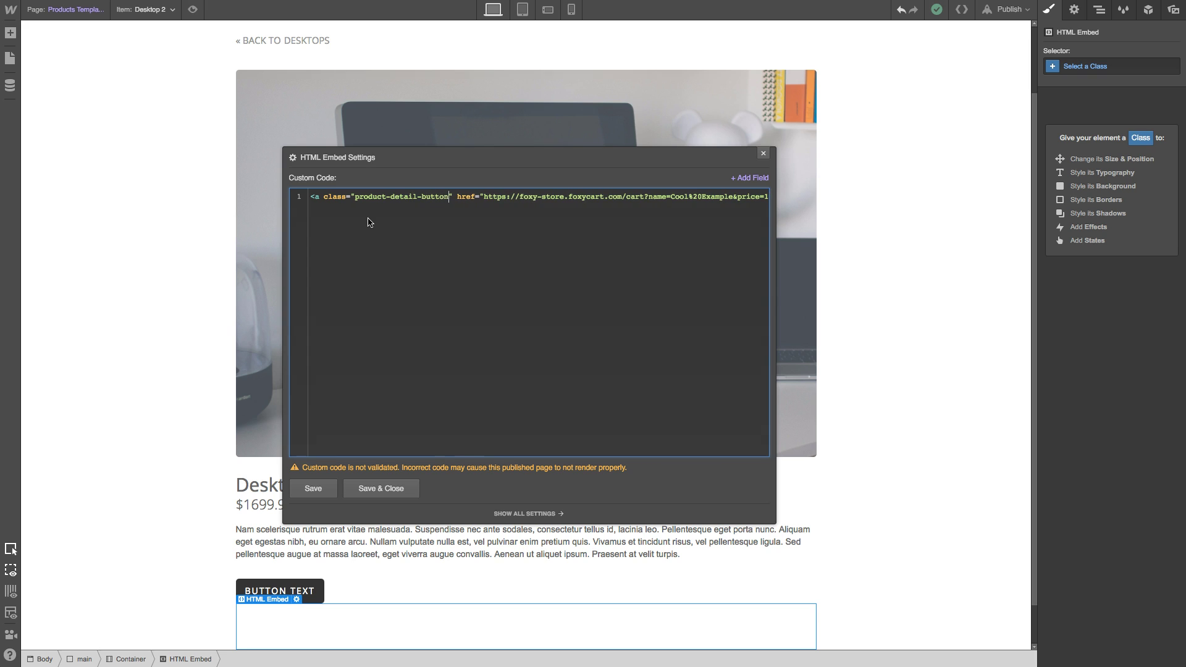
pyautogui.press('End')
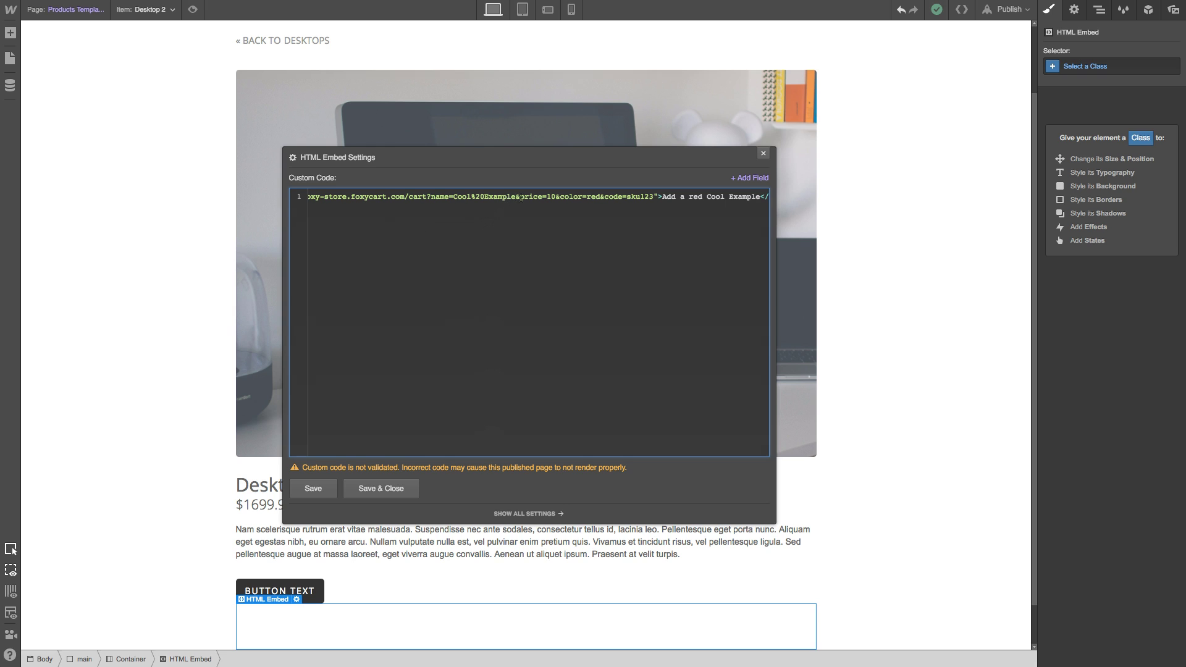
pyautogui.hotkey('shift', 'Left')
pyautogui.hotkey('shift', 'Left')
pyautogui.hotkey('shift', 'Left')
pyautogui.hotkey('shift', 'Left')
pyautogui.hotkey('shift', 'Left')
pyautogui.hotkey('shift', 'Left')
pyautogui.hotkey('shift', 'Left')
pyautogui.hotkey('shift', 'Left')
pyautogui.hotkey('shift', 'Left')
pyautogui.hotkey('shift', 'Left')
pyautogui.hotkey('shift', 'Left')
pyautogui.hotkey('shift', 'Left')
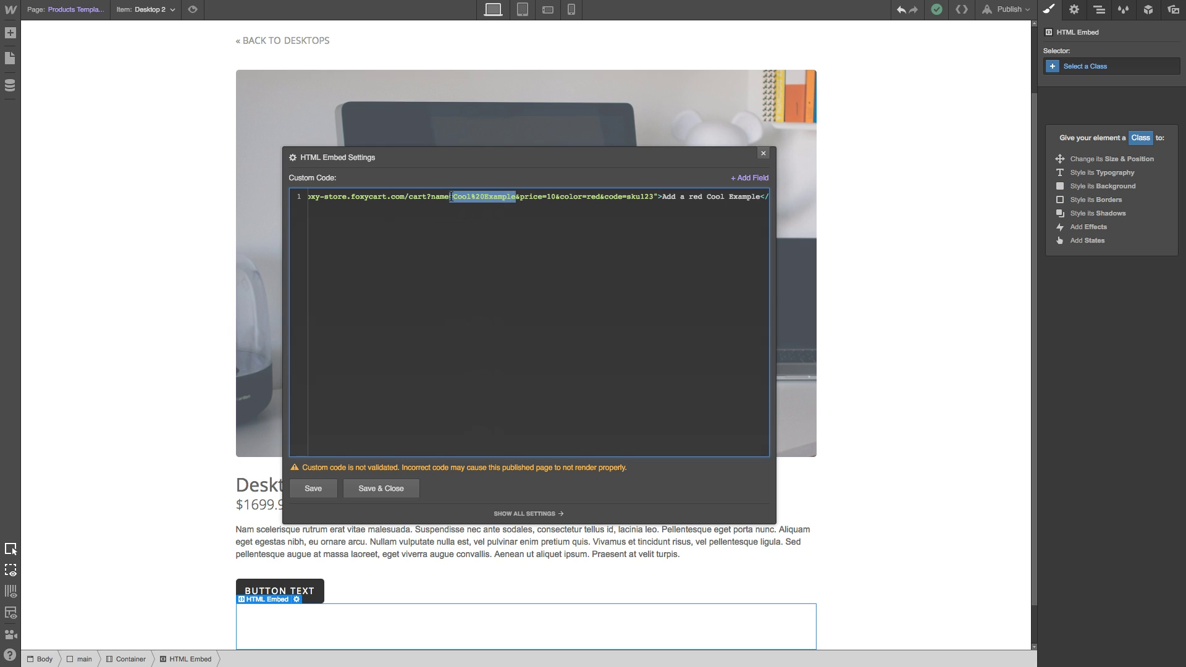
pyautogui.press('BackSpace')
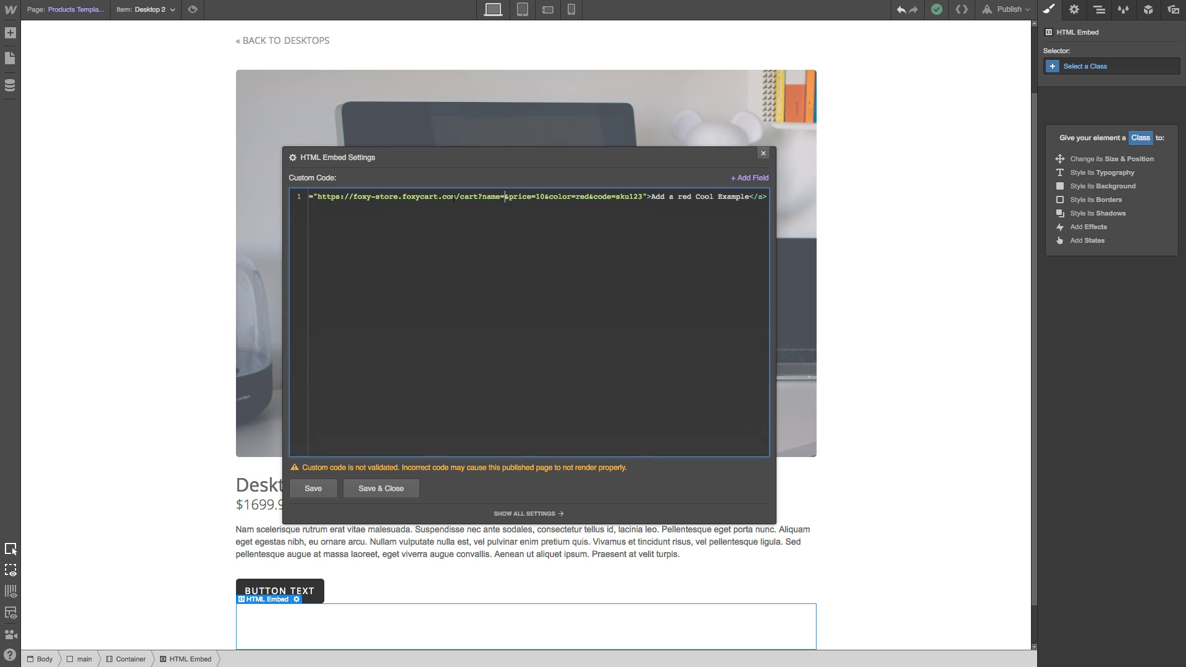
pyautogui.click(768, 179)
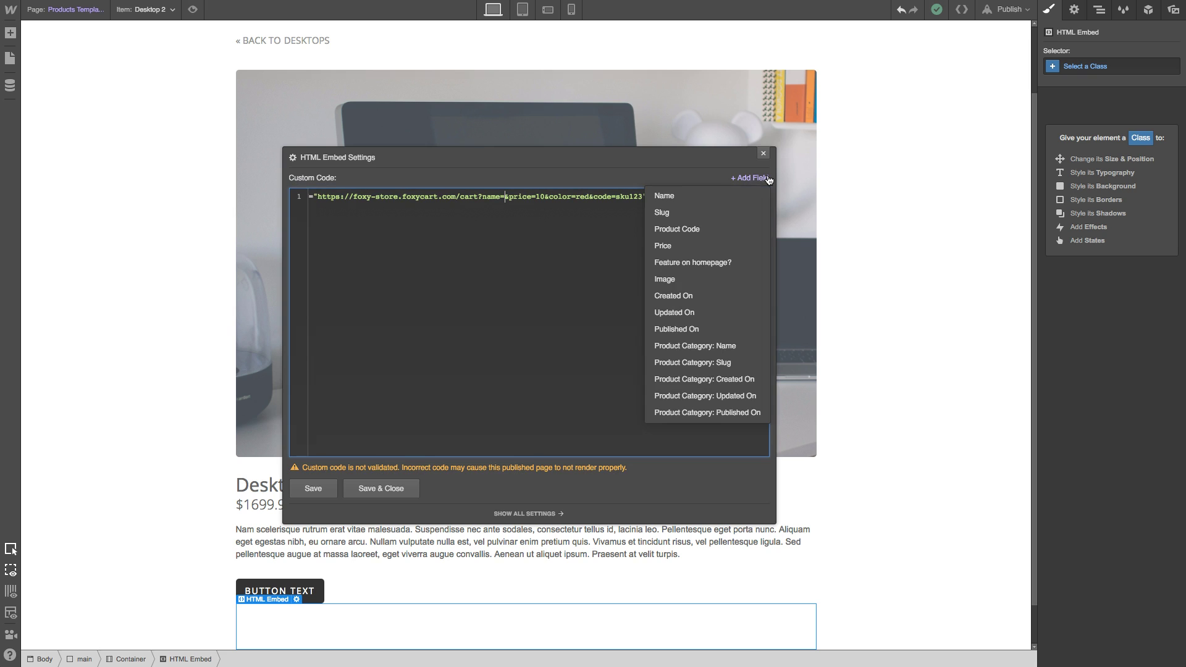
pyautogui.click(686, 196)
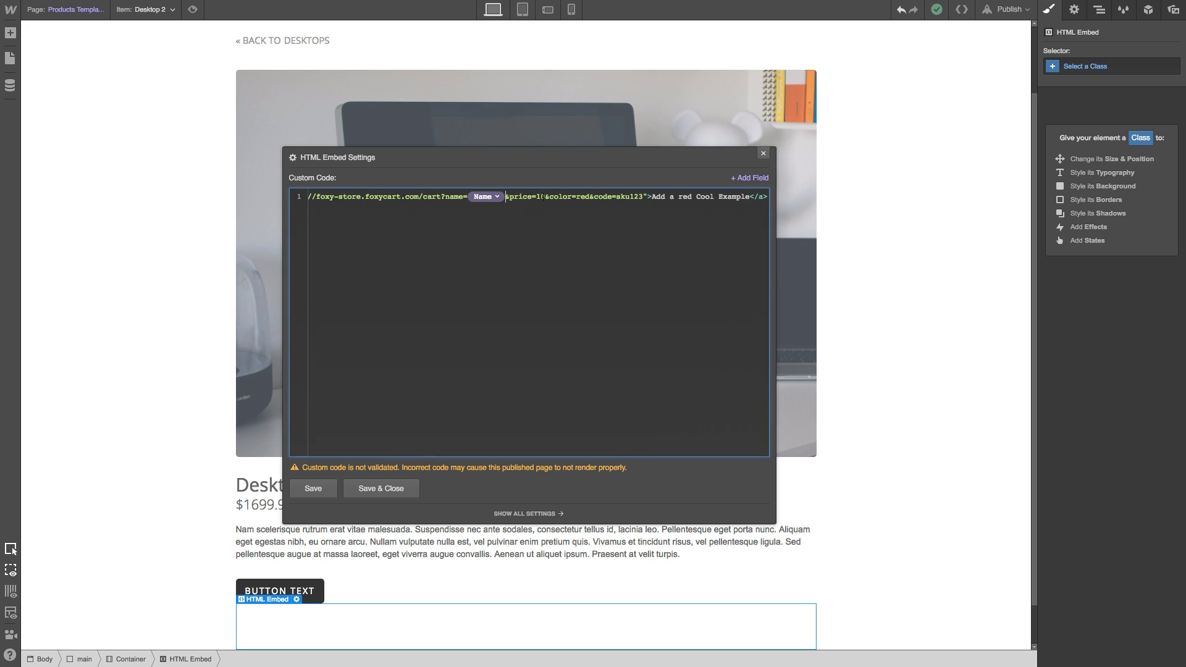
# - Replace the sample price and code sku123 with the Price and Product Code fields
pyautogui.press('BackSpace')
pyautogui.press('BackSpace')
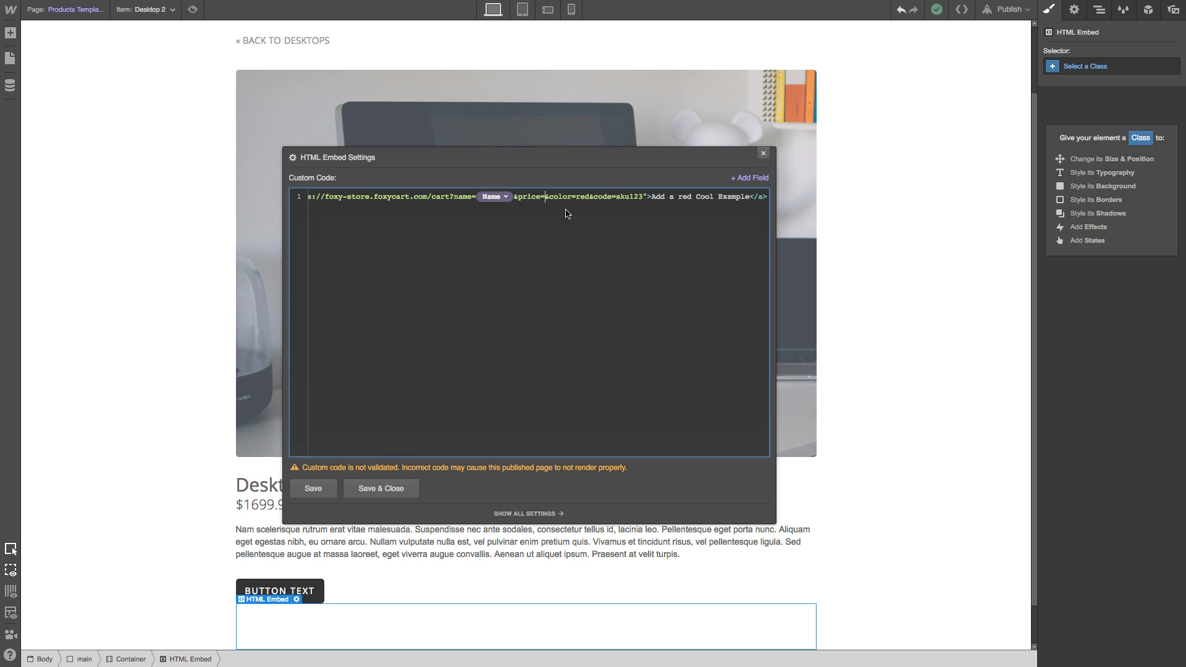
pyautogui.click(745, 179)
pyautogui.click(751, 179)
pyautogui.click(751, 179)
pyautogui.click(680, 246)
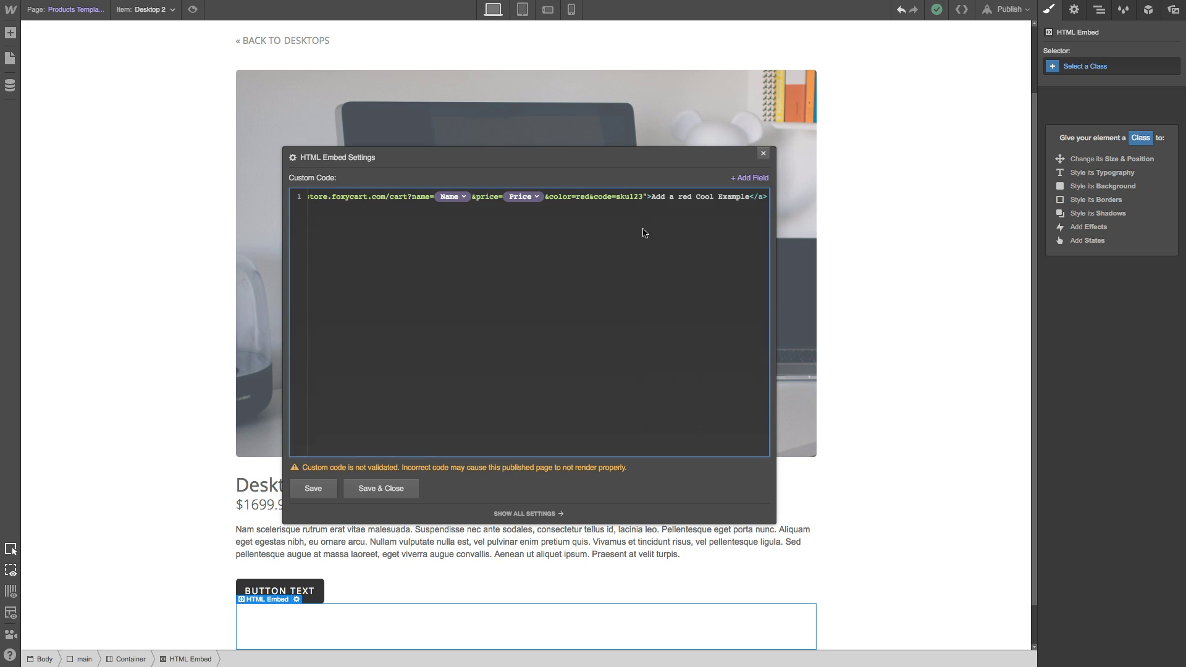
pyautogui.press('BackSpace')
pyautogui.press('BackSpace')
pyautogui.press('BackSpace')
pyautogui.press('BackSpace')
pyautogui.press('BackSpace')
pyautogui.press('BackSpace')
pyautogui.press('BackSpace')
pyautogui.press('BackSpace')
pyautogui.press('BackSpace')
pyautogui.press('BackSpace')
pyautogui.click(643, 196)
pyautogui.press('BackSpace')
pyautogui.press('BackSpace')
pyautogui.press('BackSpace')
pyautogui.press('BackSpace')
pyautogui.press('BackSpace')
pyautogui.press('BackSpace')
pyautogui.click(750, 178)
pyautogui.click(684, 238)
# - Add &category= and &image= parameters bound to Product Category Name and Image fields
pyautogui.write('&category=')
pyautogui.click(749, 178)
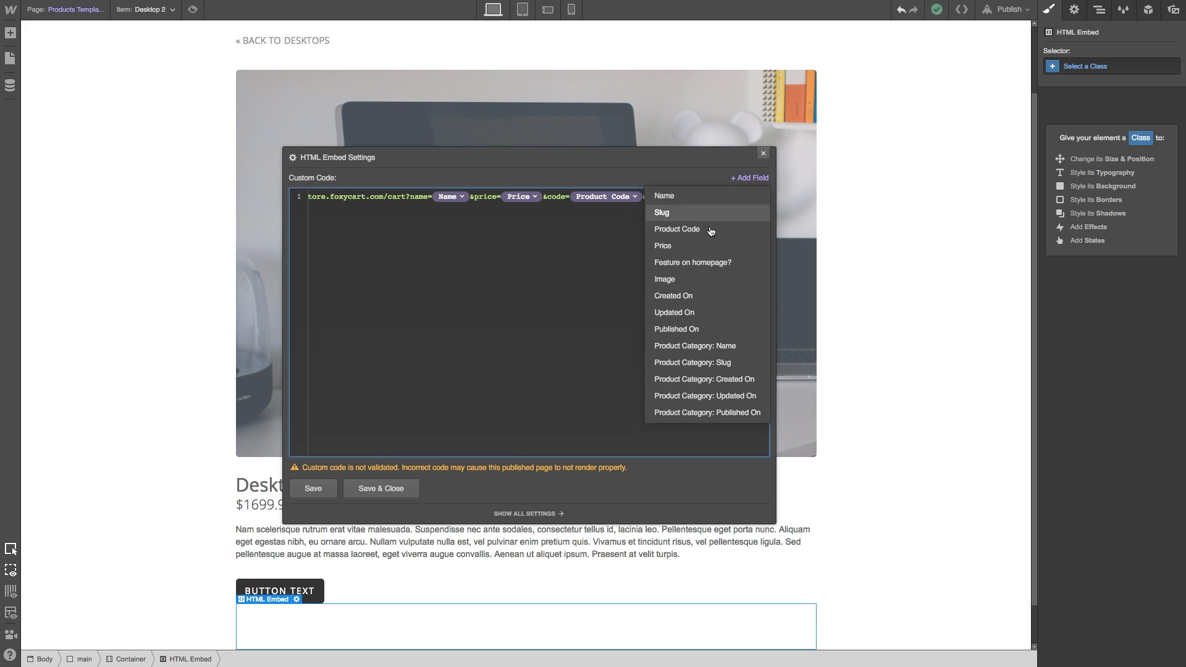
pyautogui.click(675, 348)
pyautogui.write('&image=')
pyautogui.click(749, 178)
pyautogui.click(684, 280)
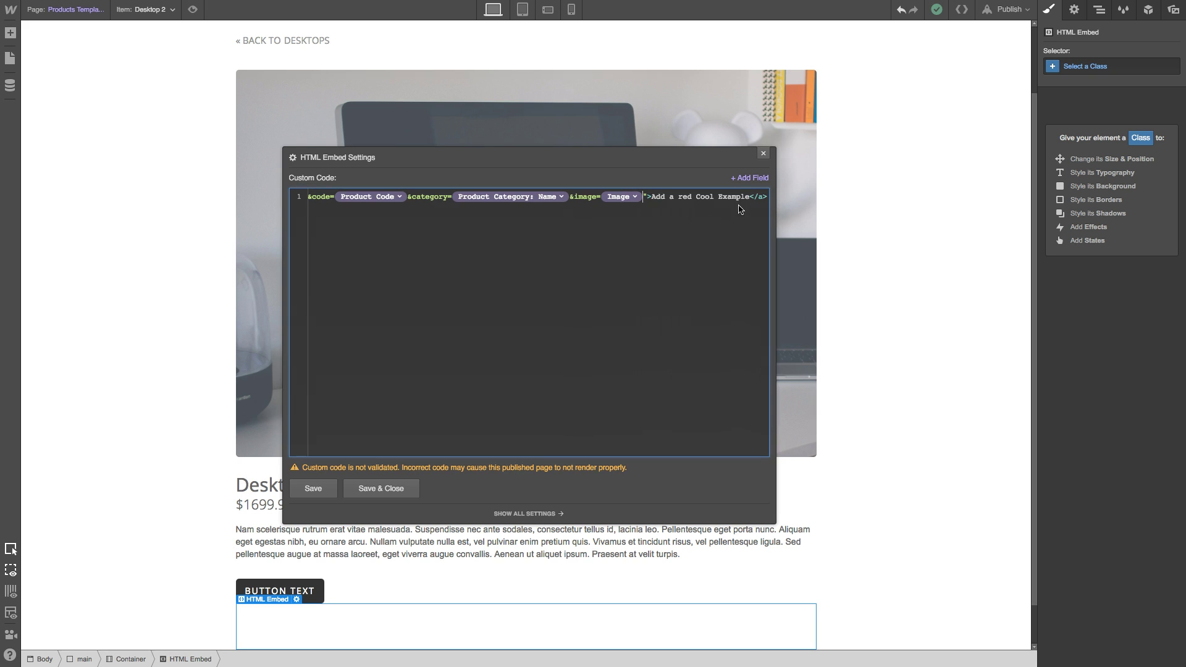
# - Change the link text to 'Add To Cart' and save the embed
pyautogui.moveTo(751, 199); pyautogui.dragTo(665, 197)
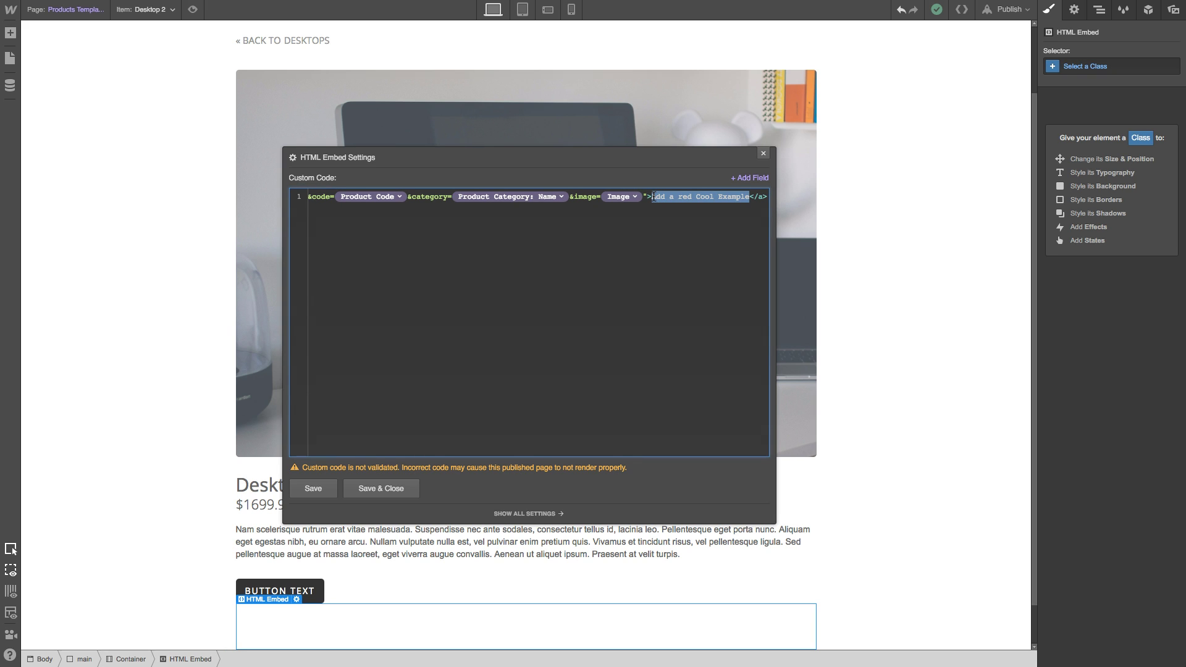
pyautogui.write('Add To Cart')
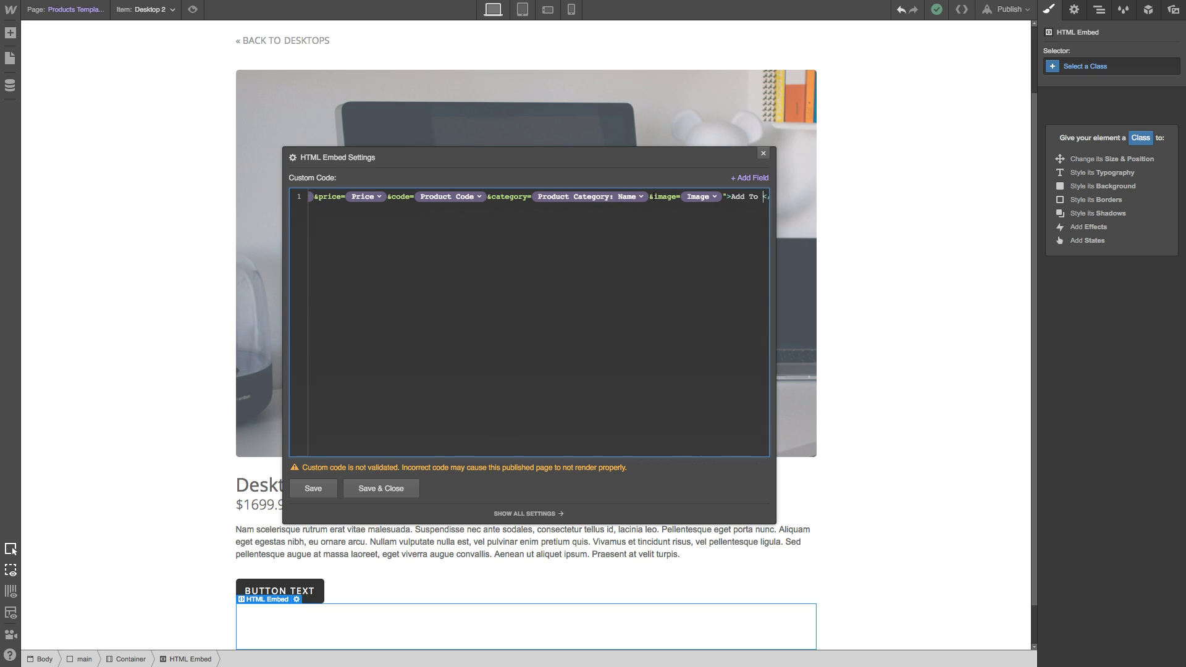
pyautogui.click(383, 488)
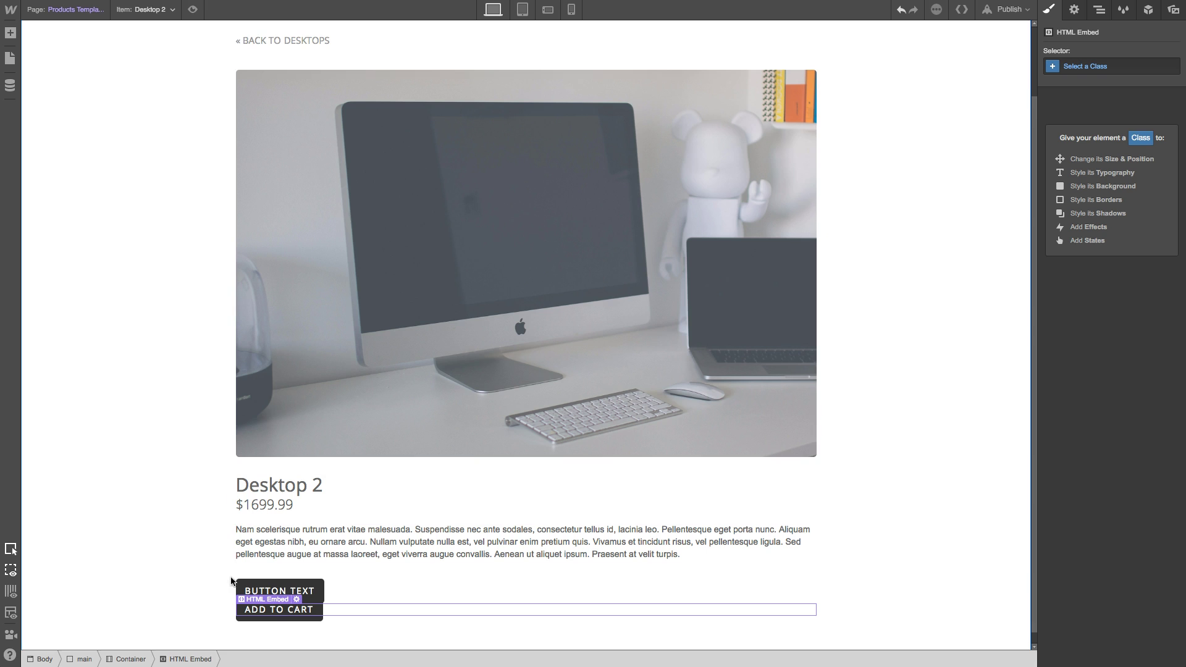
# - Delete the leftover BUTTON TEXT button
pyautogui.click(185, 571)
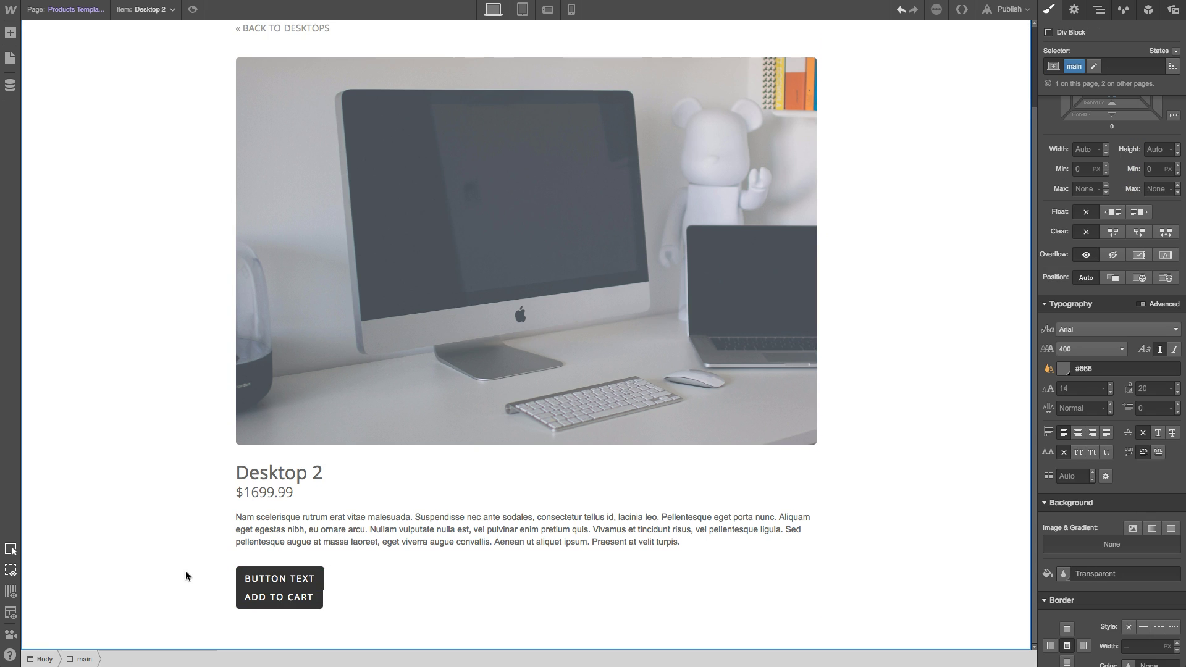
pyautogui.click(260, 580)
pyautogui.press('Delete')
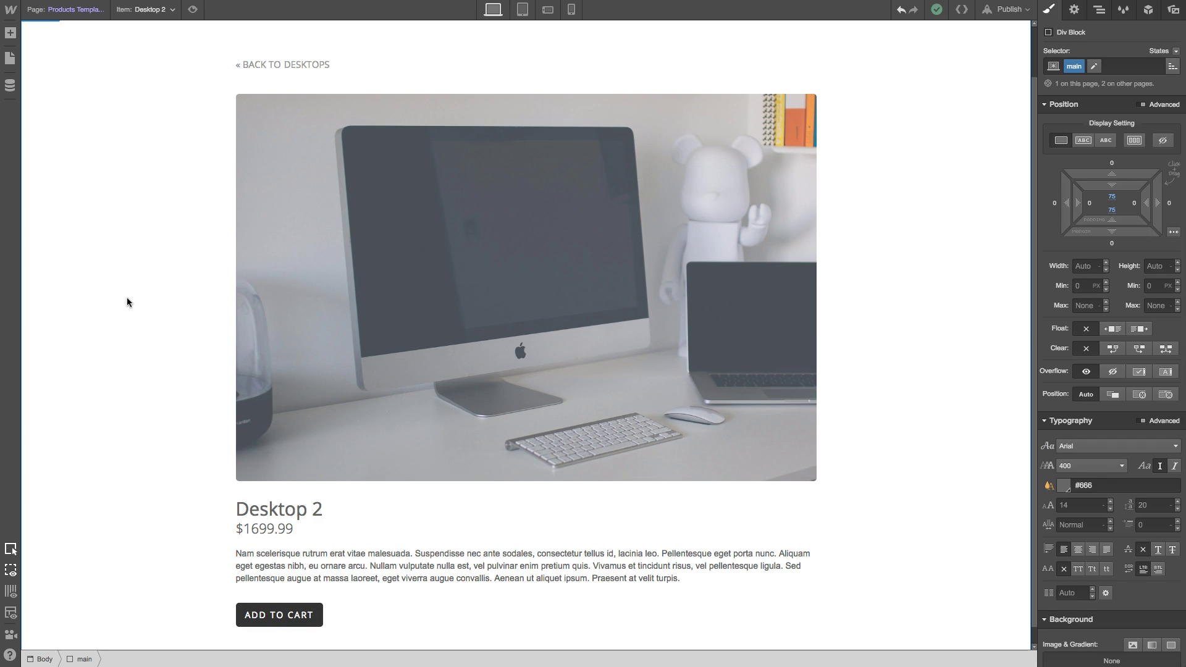
# - Publish the site to my-store.webflow.io and open the live site
pyautogui.scroll(2, 938, 158)
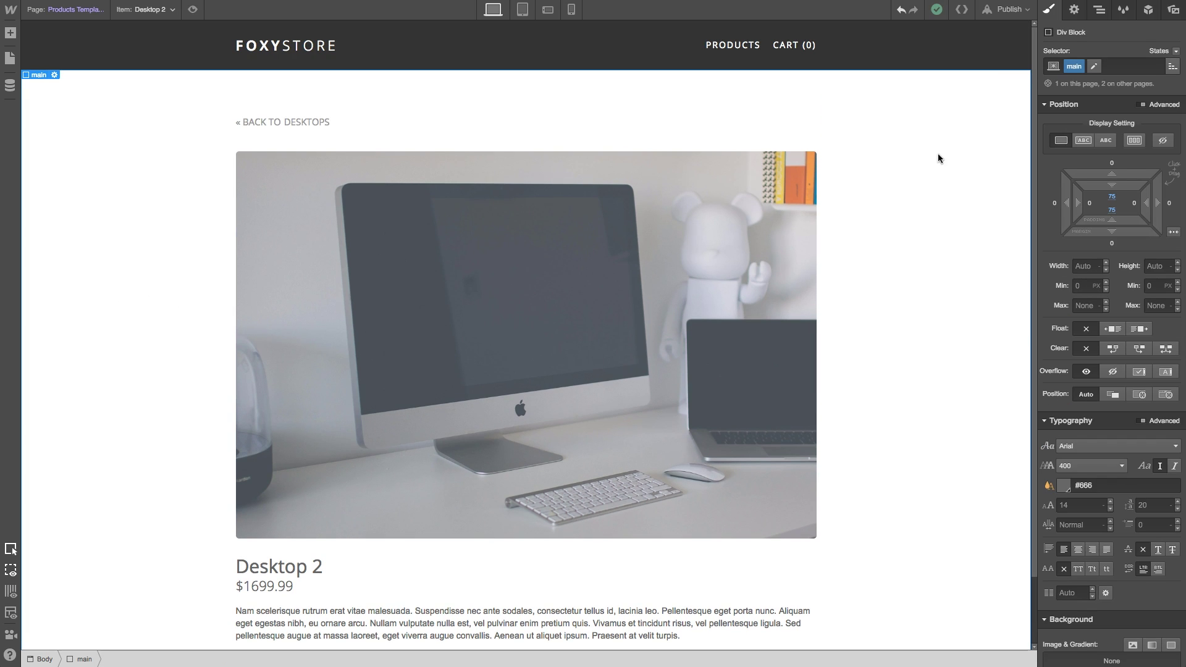
pyautogui.click(1020, 12)
pyautogui.click(905, 137)
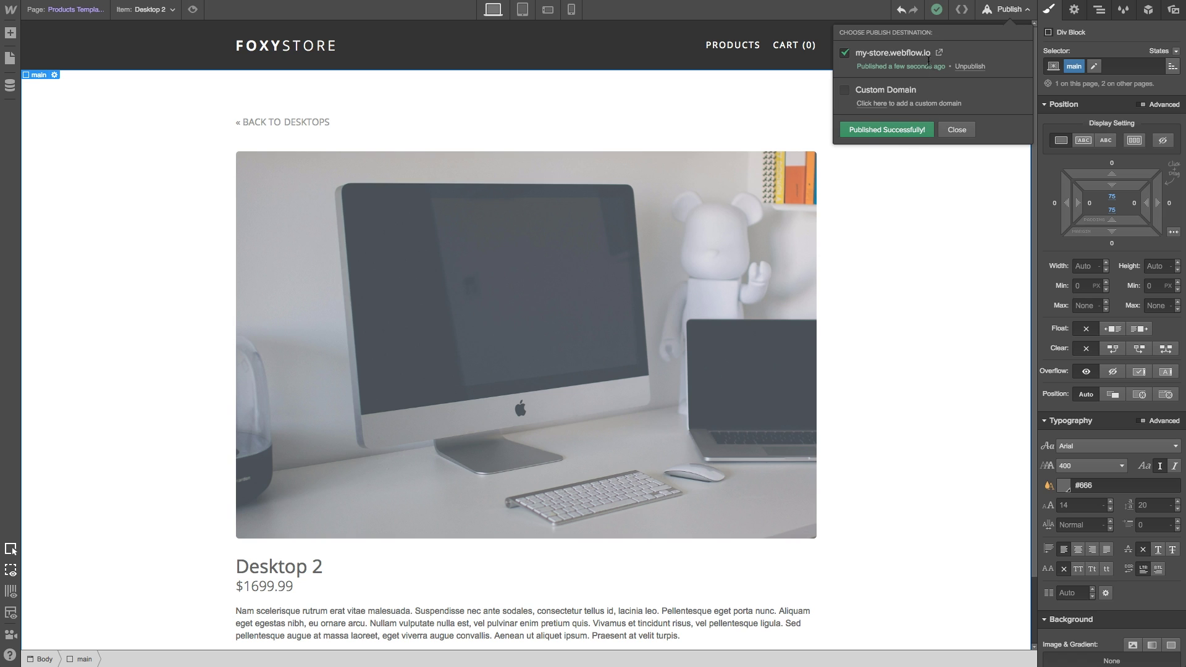
pyautogui.click(930, 53)
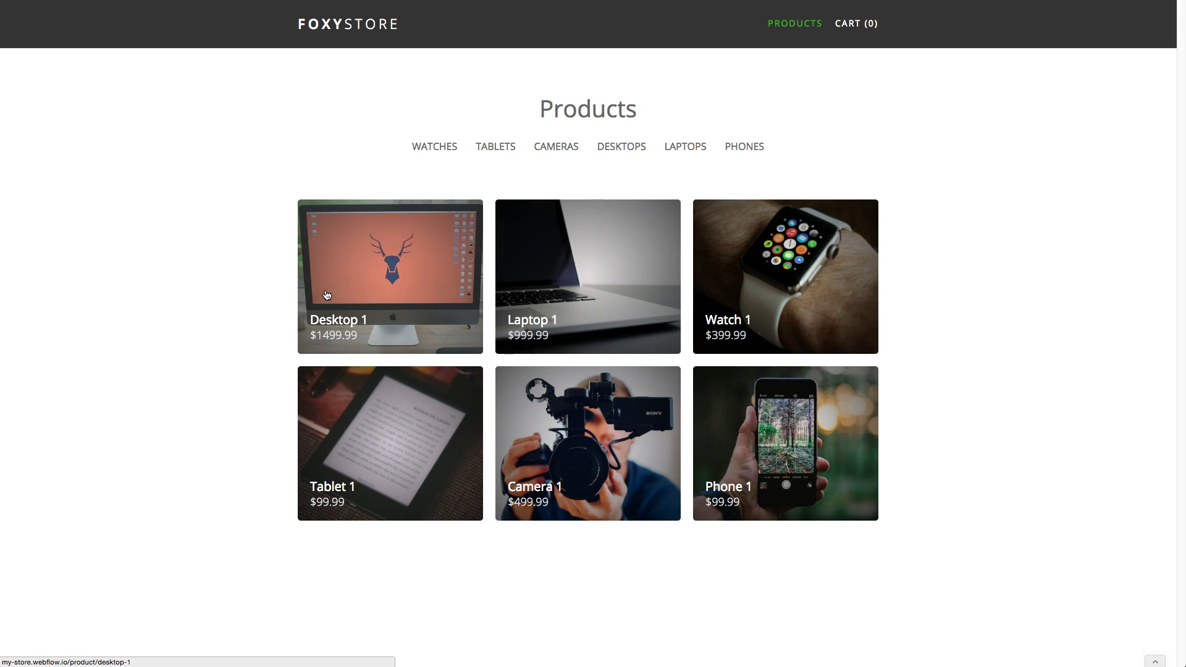
# - Add Watch 1 to the cart and reopen the cart to check its contents
pyautogui.click(739, 314)
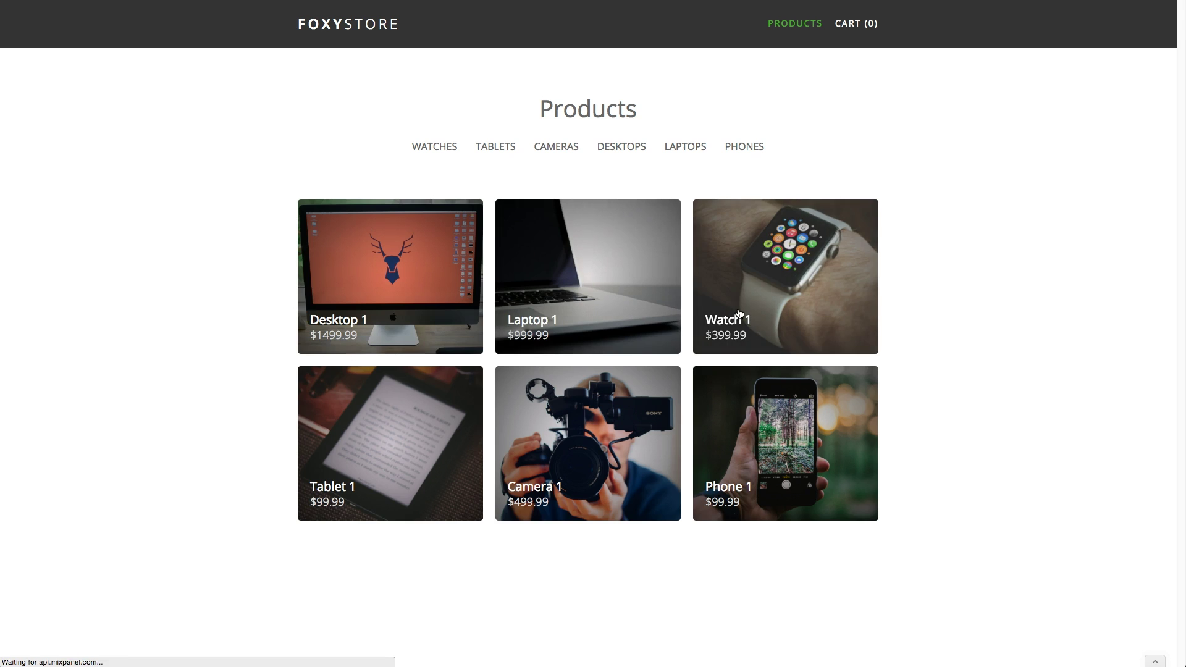
pyautogui.scroll(-1, 284, 472)
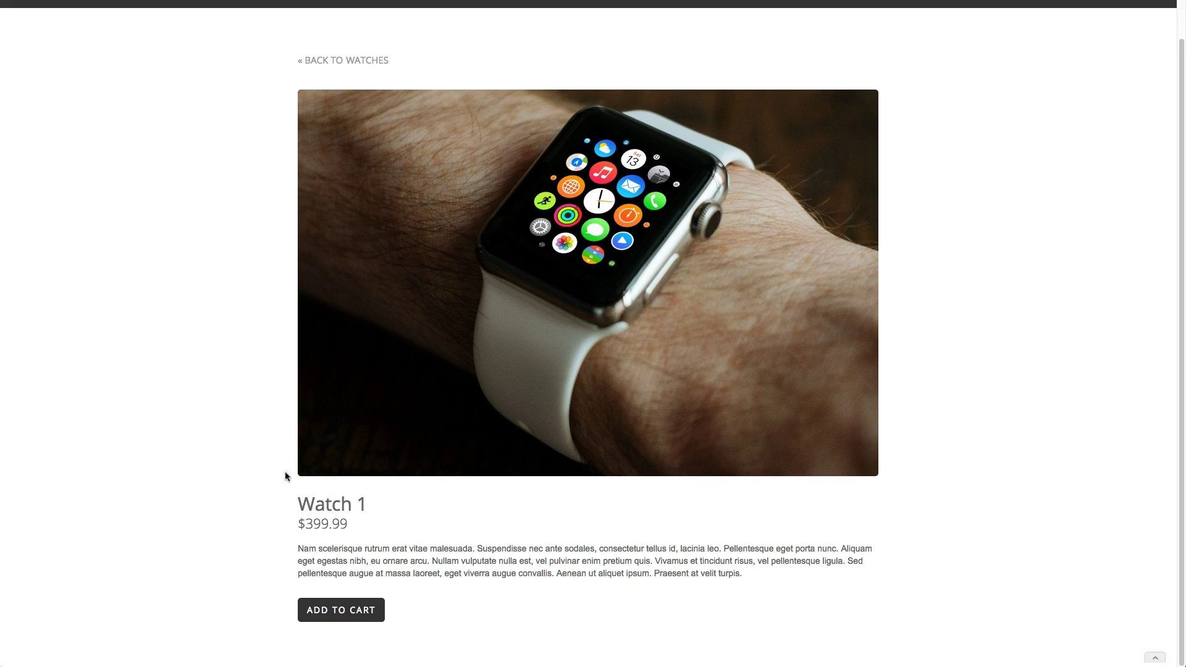
pyautogui.click(338, 615)
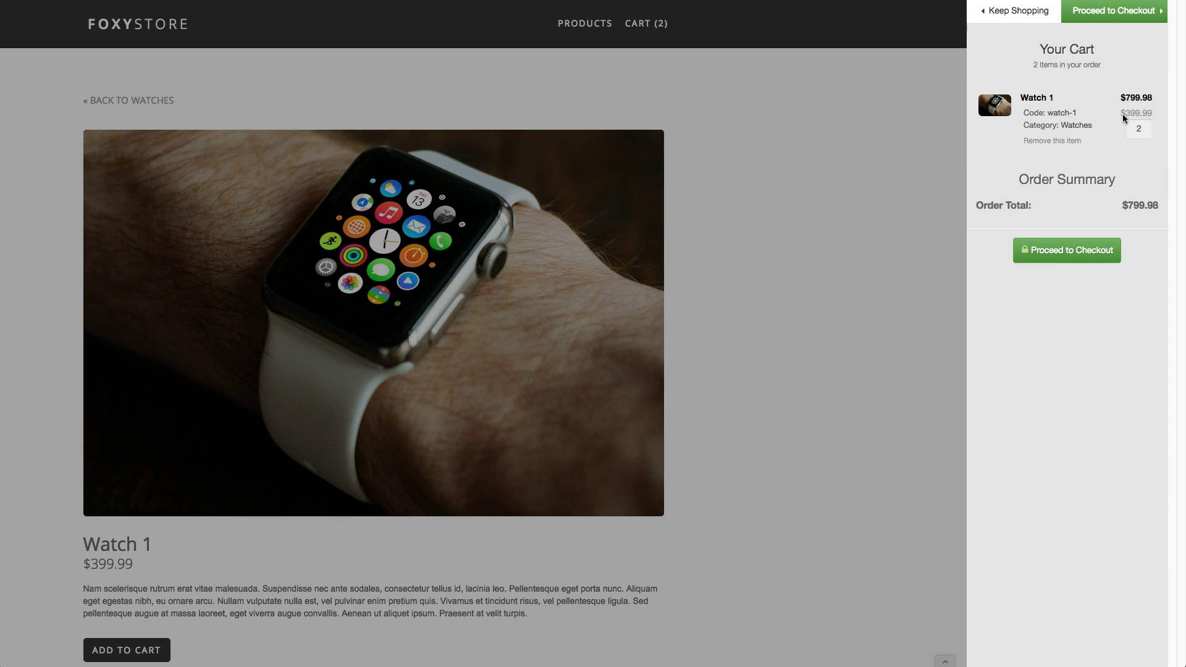
pyautogui.click(837, 350)
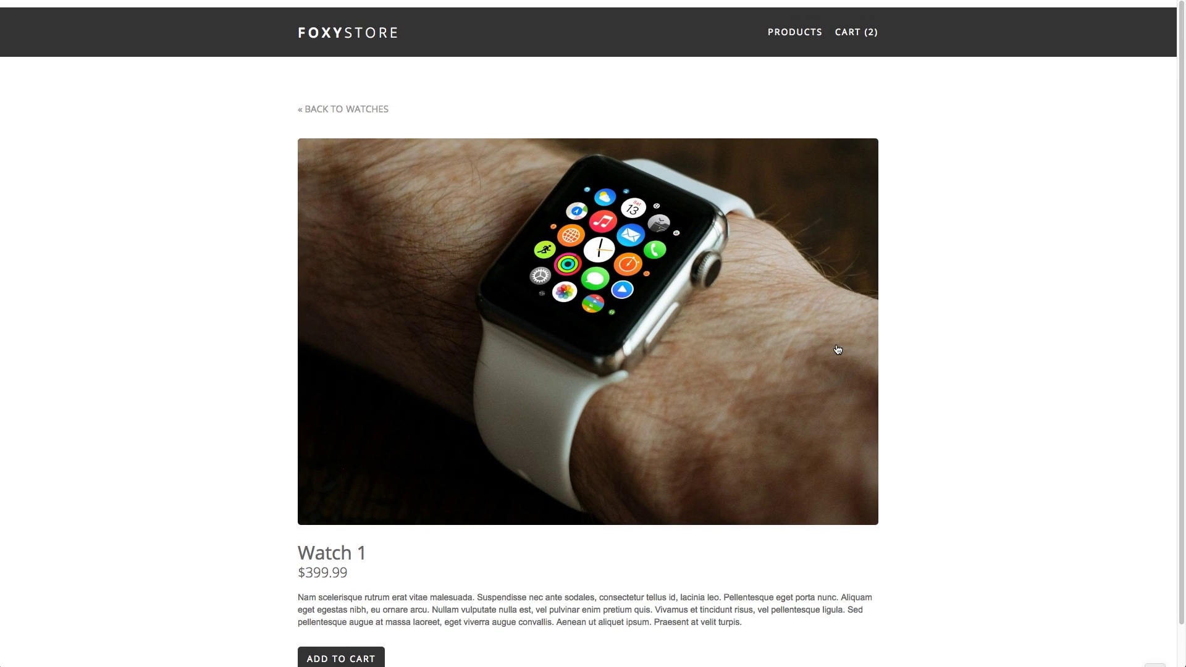
pyautogui.click(850, 24)
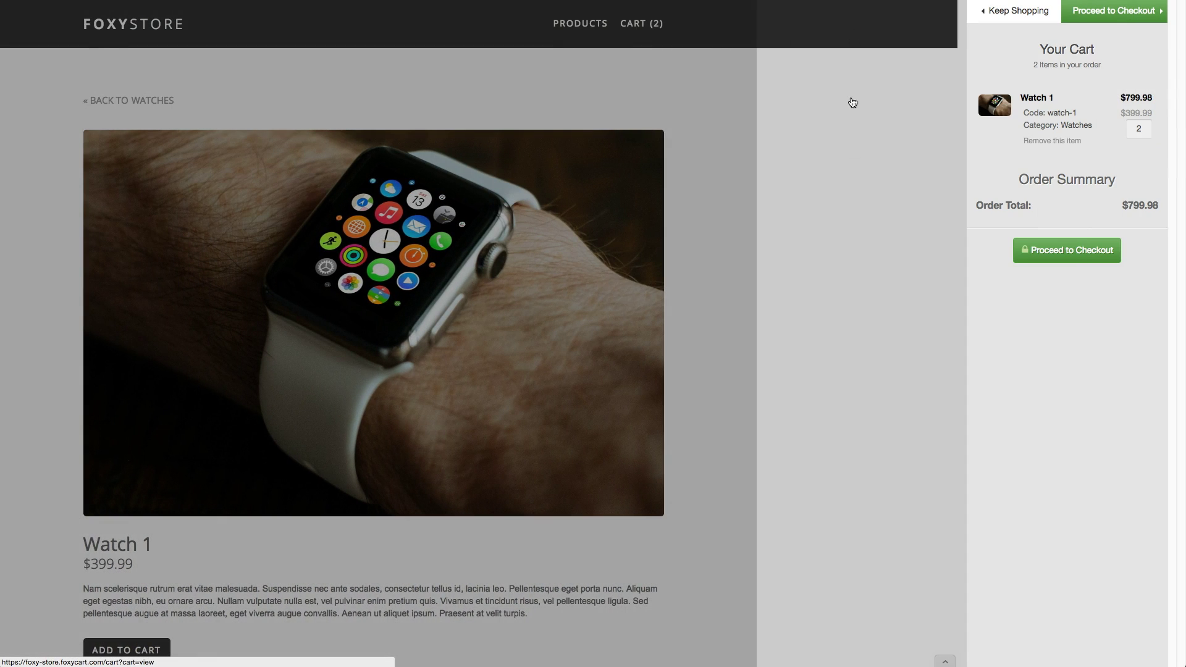
pyautogui.click(852, 233)
# - Return to Watches and browse the Cameras, Tablets and Phones categories
pyautogui.scroll(-1, 884, 259)
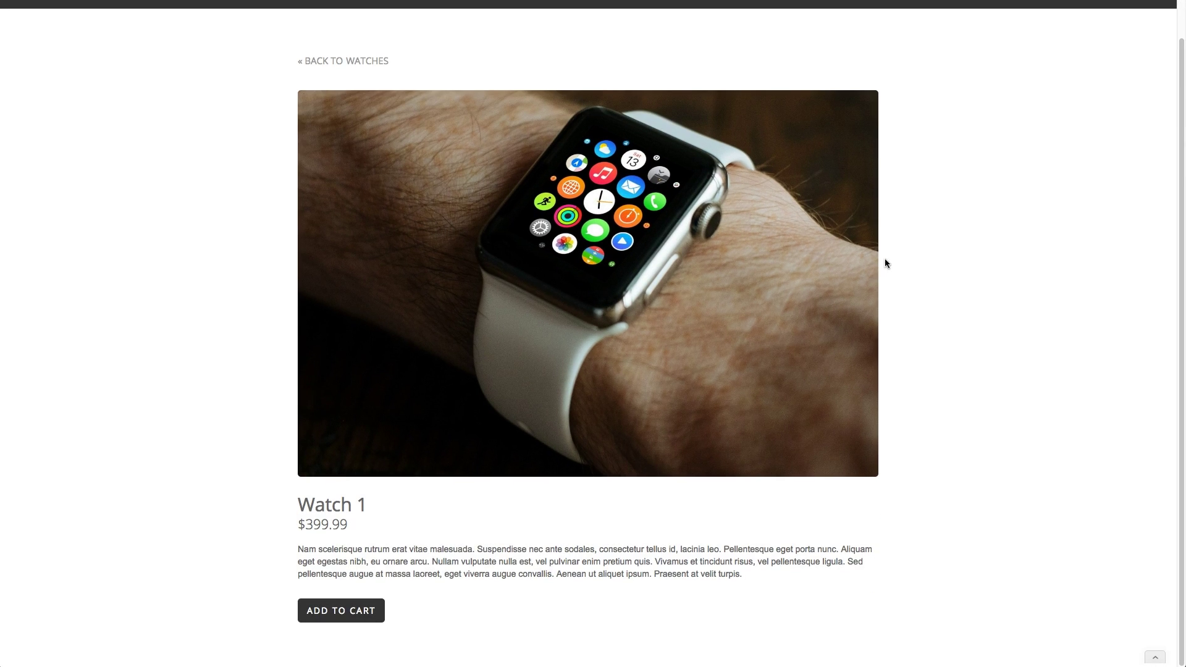
pyautogui.scroll(1, 344, 624)
pyautogui.click(344, 101)
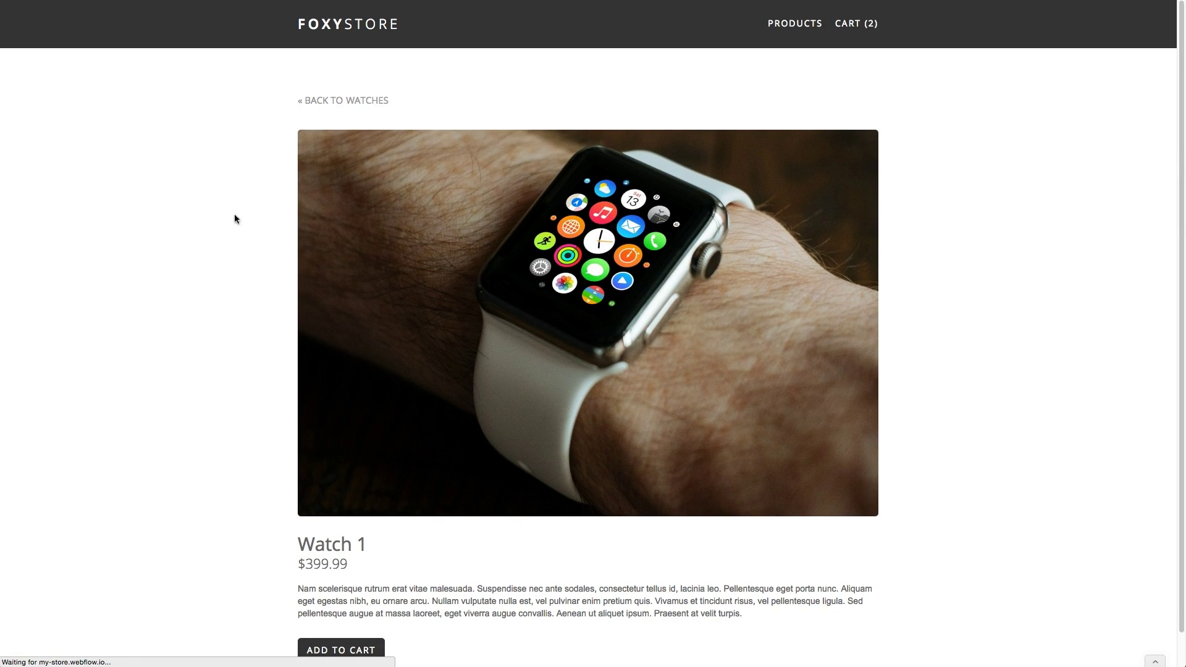
pyautogui.click(569, 149)
pyautogui.click(507, 148)
pyautogui.click(739, 152)
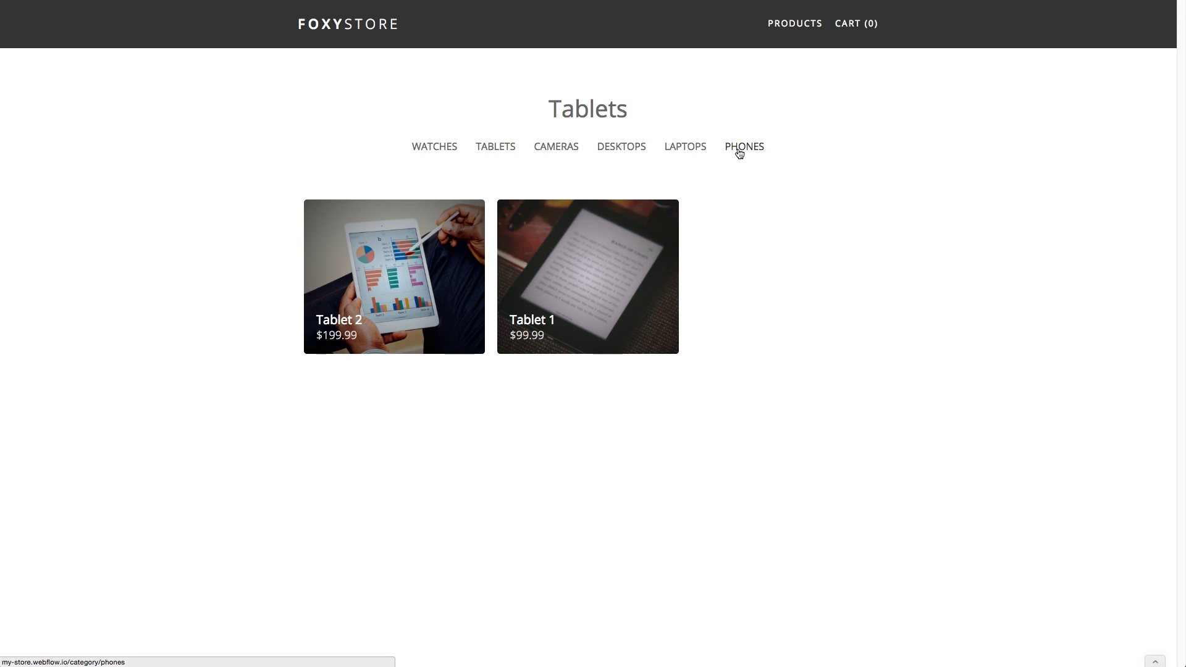